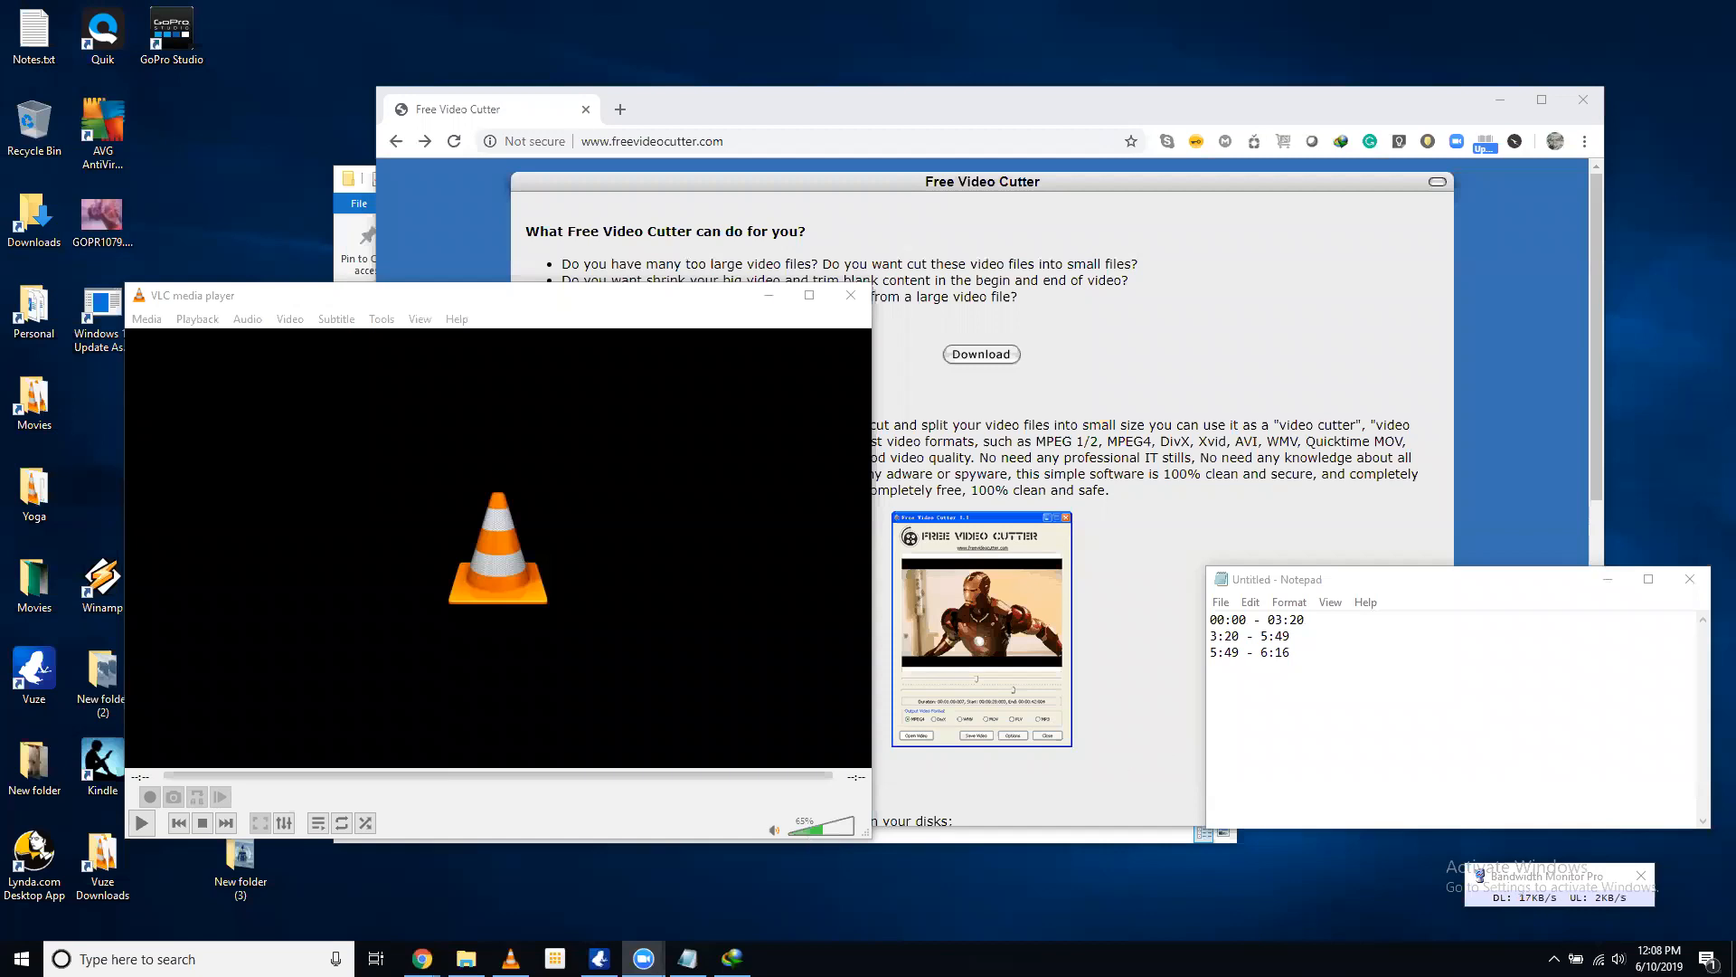
# Open New folder (3), widen its Name column, and play the Experience the Underwater World MP4 in VLC media player
pyautogui.moveTo(465, 958)
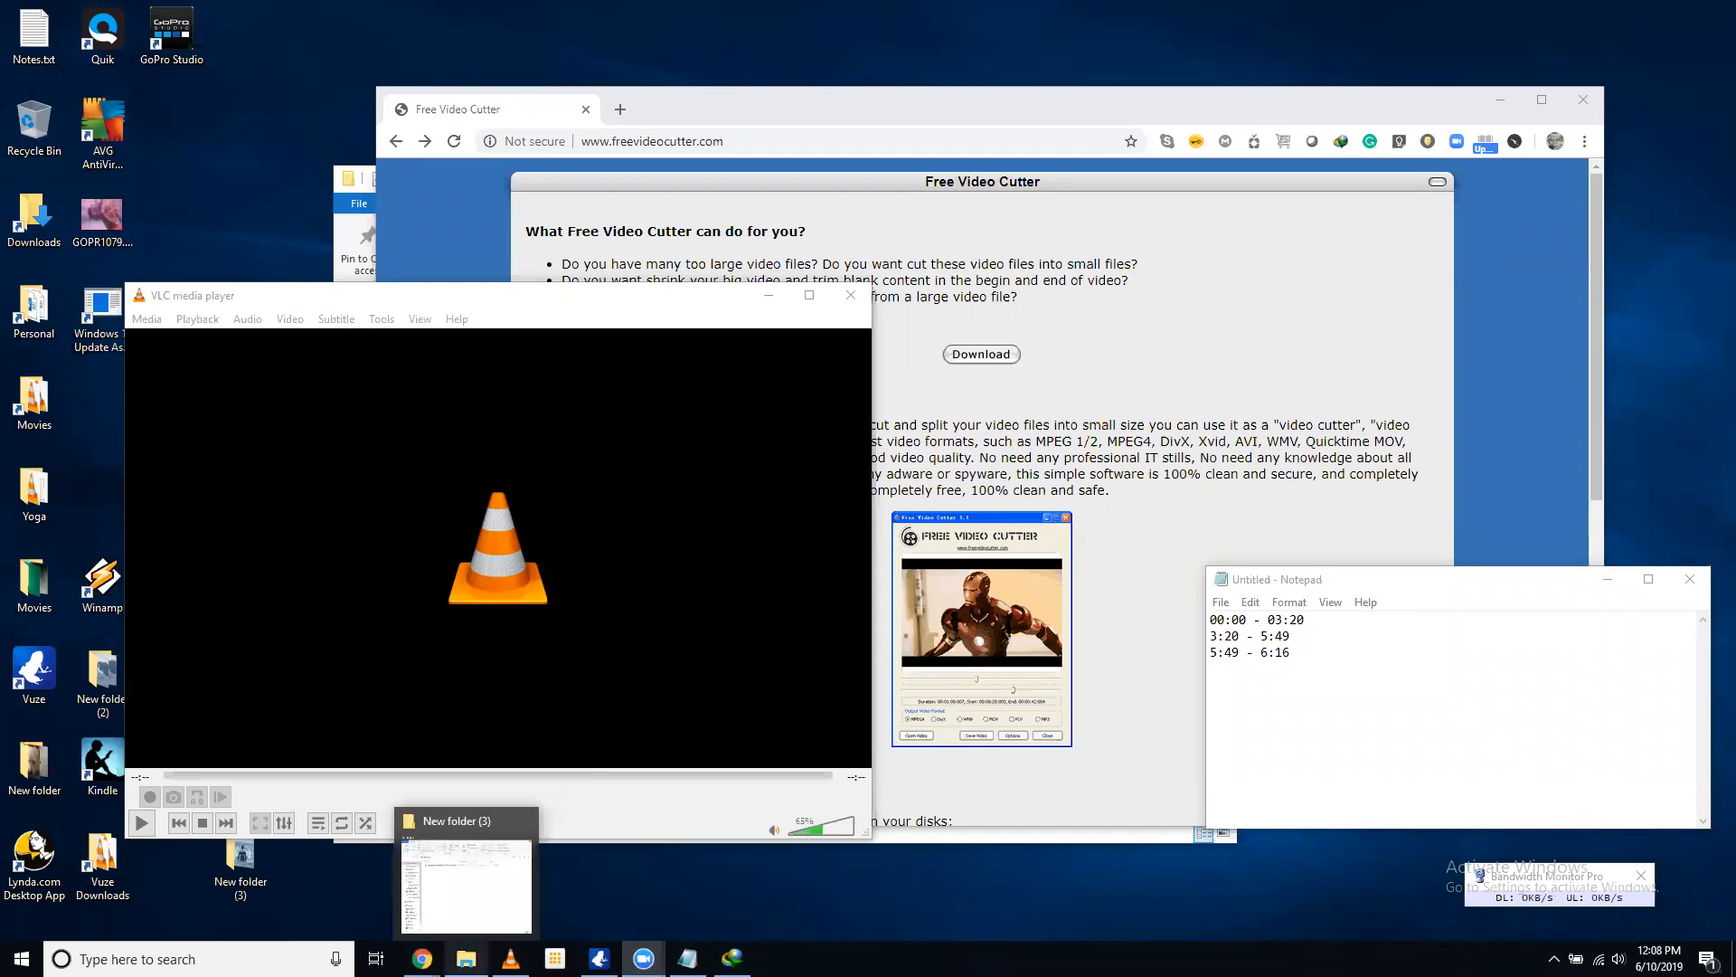
pyautogui.click(499, 887)
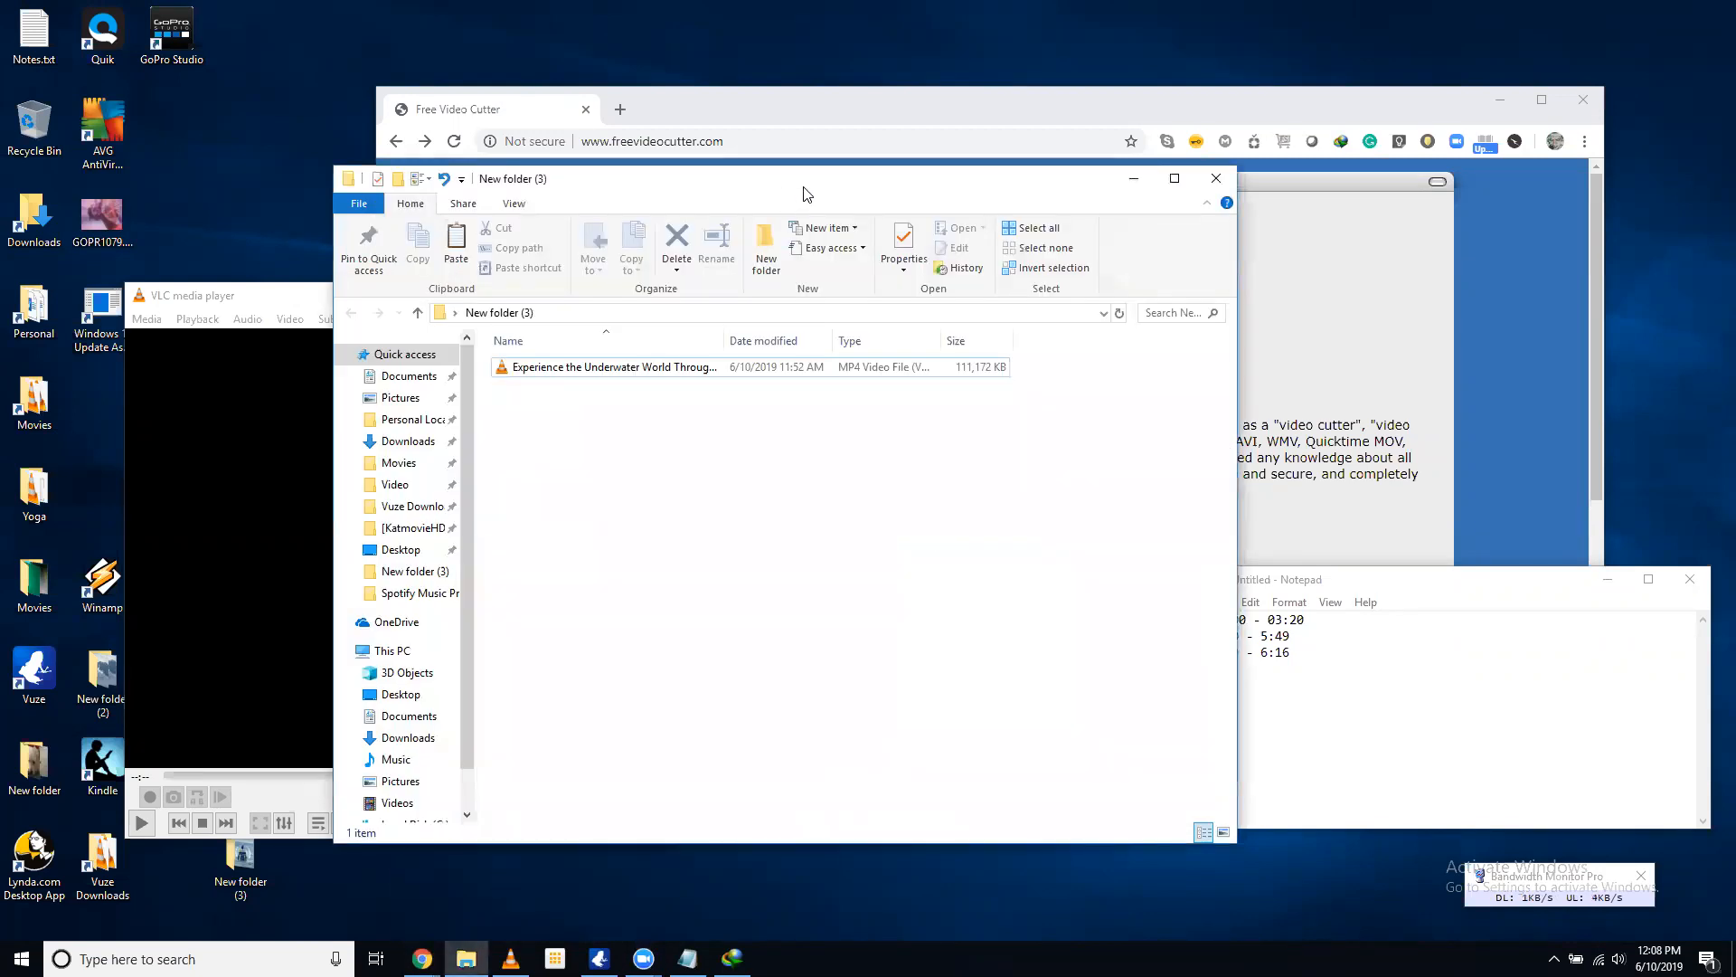
pyautogui.moveTo(808, 194); pyautogui.dragTo(838, 228)
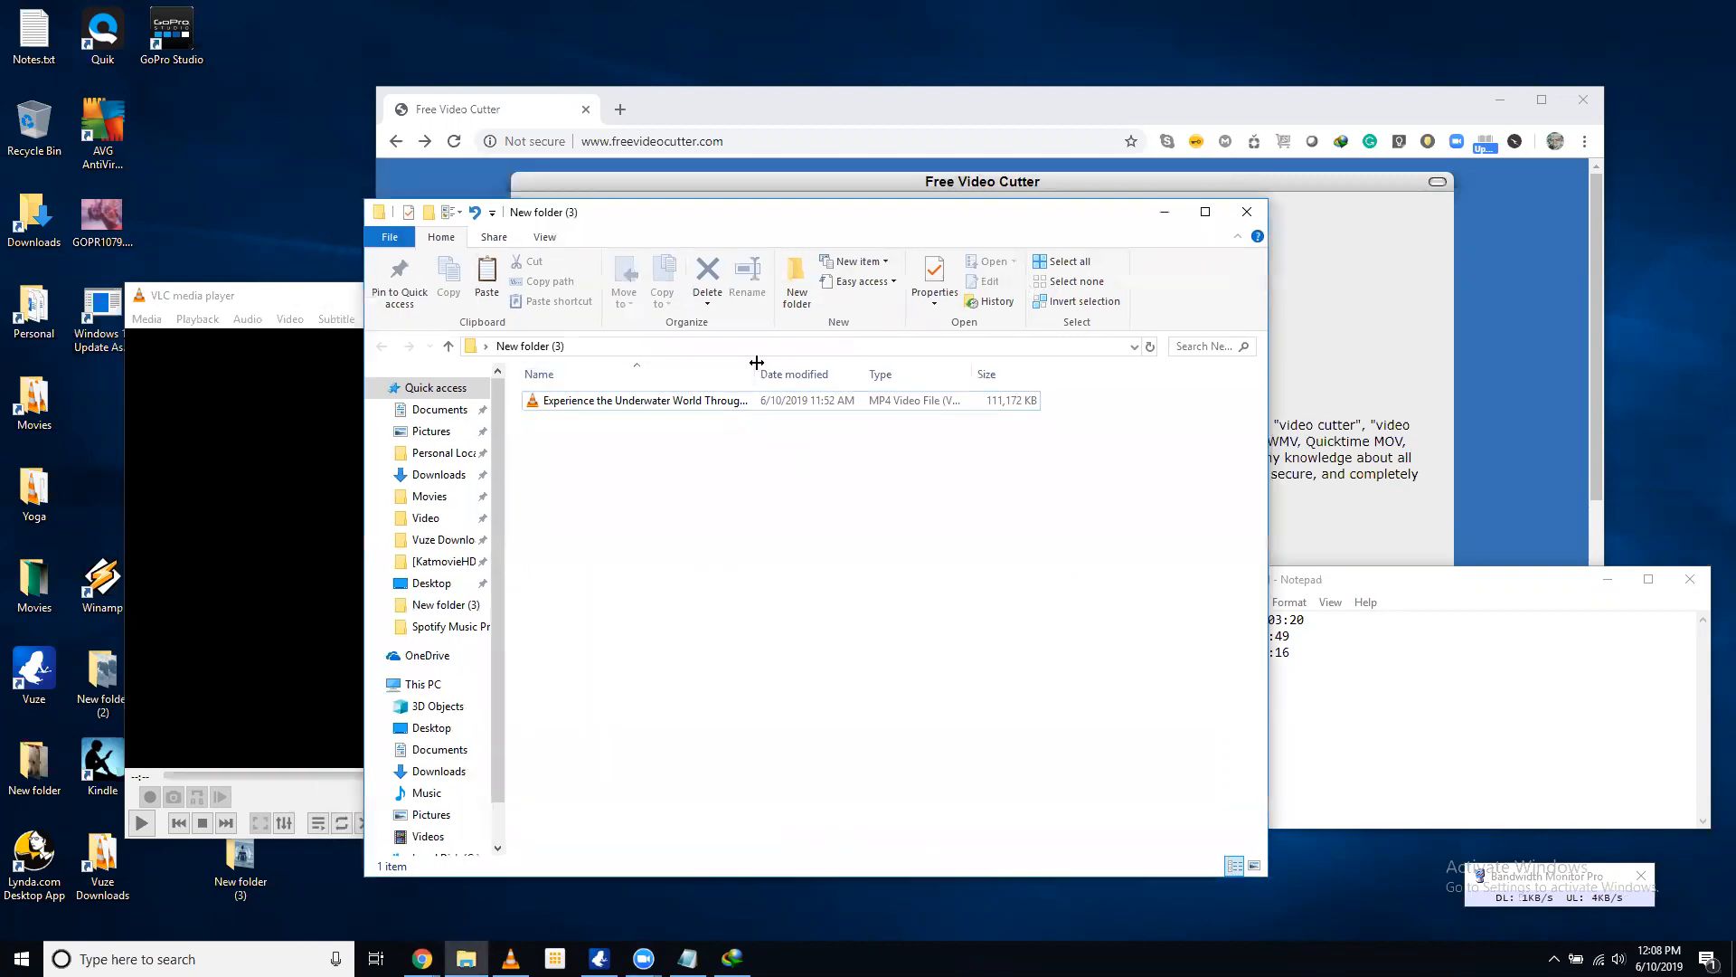
pyautogui.moveTo(756, 363); pyautogui.dragTo(1013, 377)
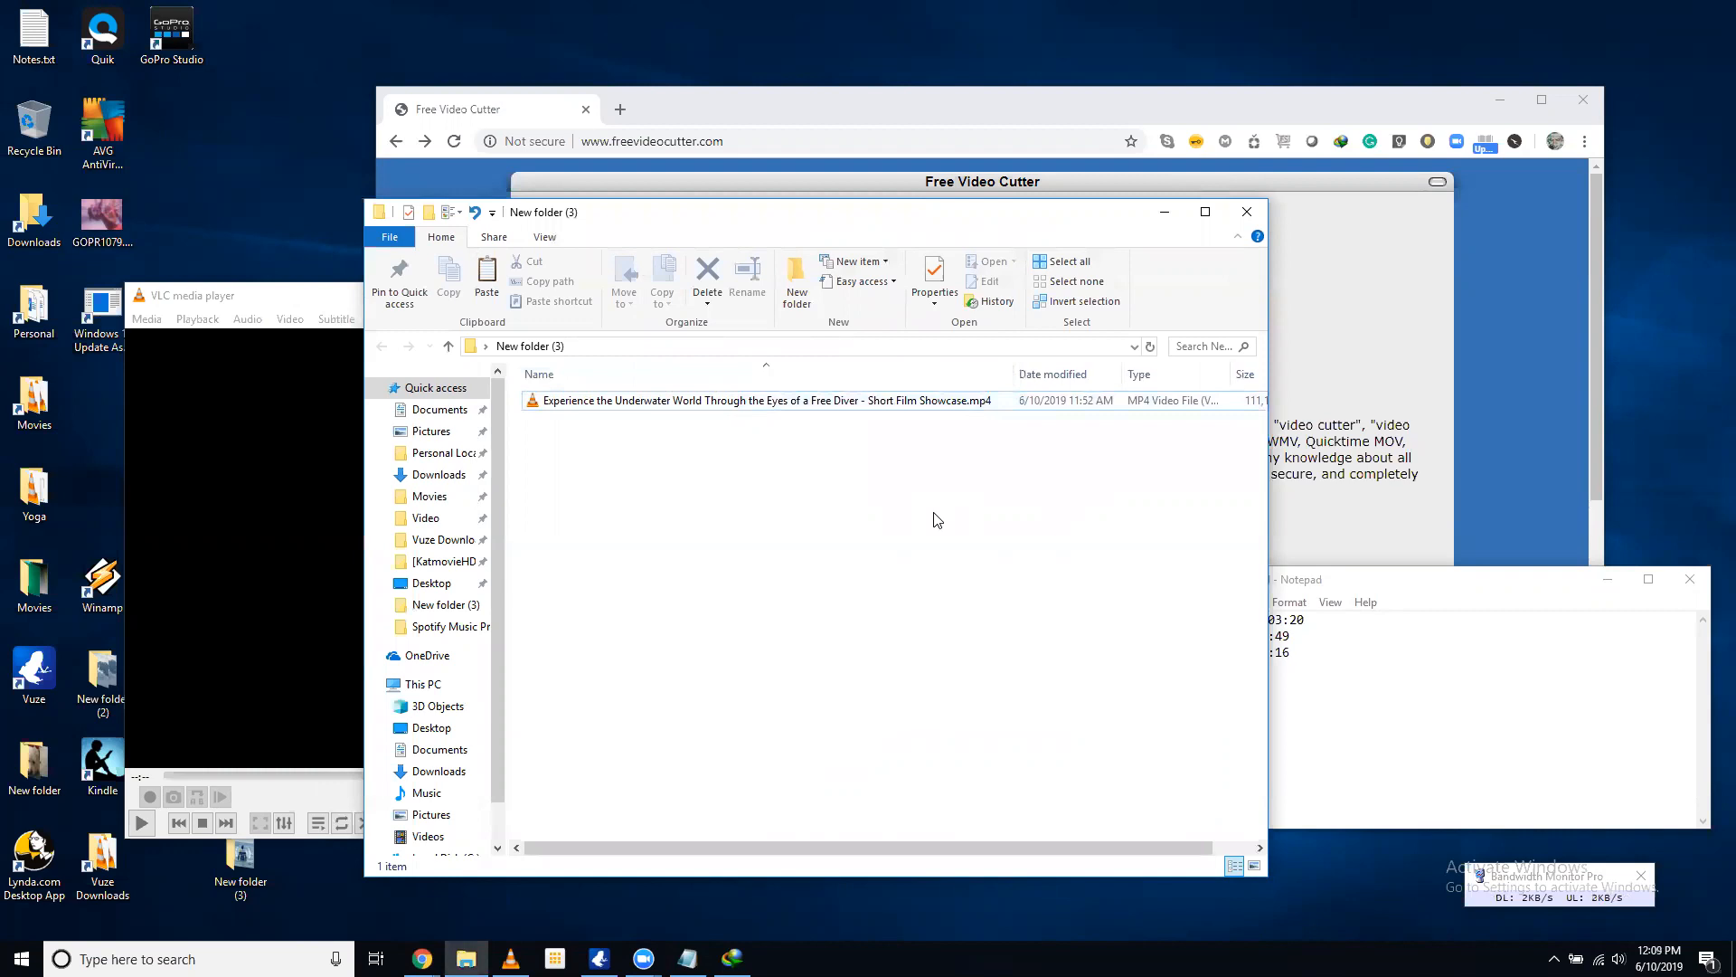
pyautogui.click(817, 404)
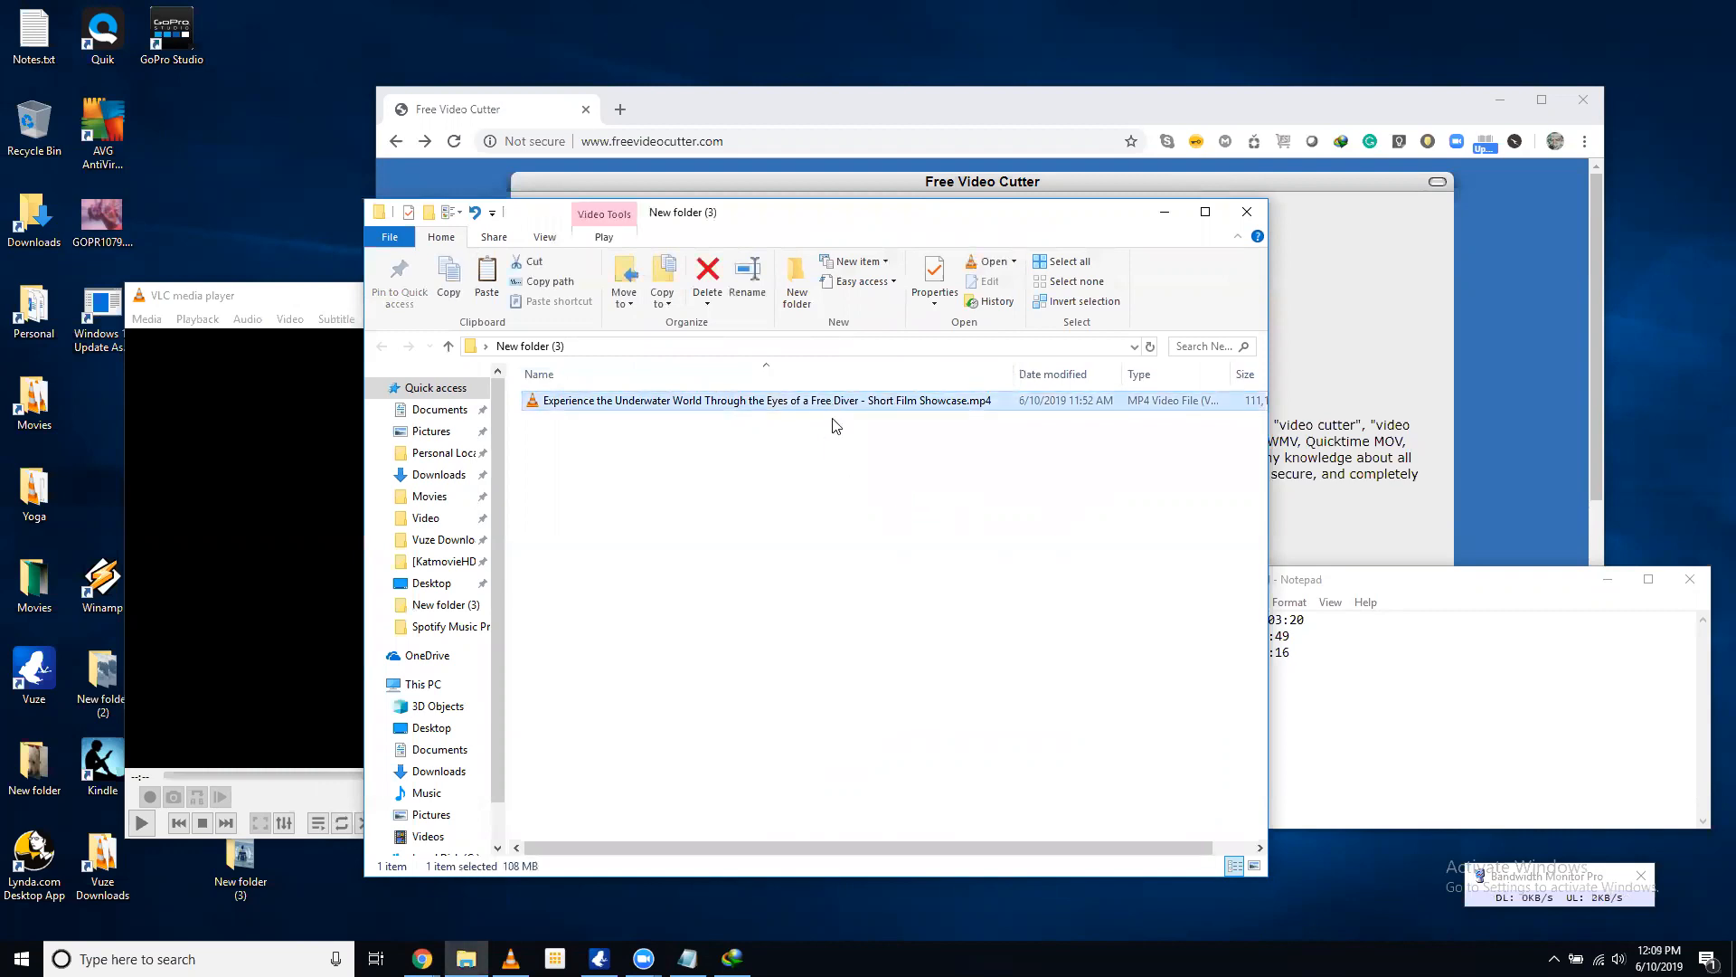
pyautogui.moveTo(843, 404); pyautogui.dragTo(306, 555)
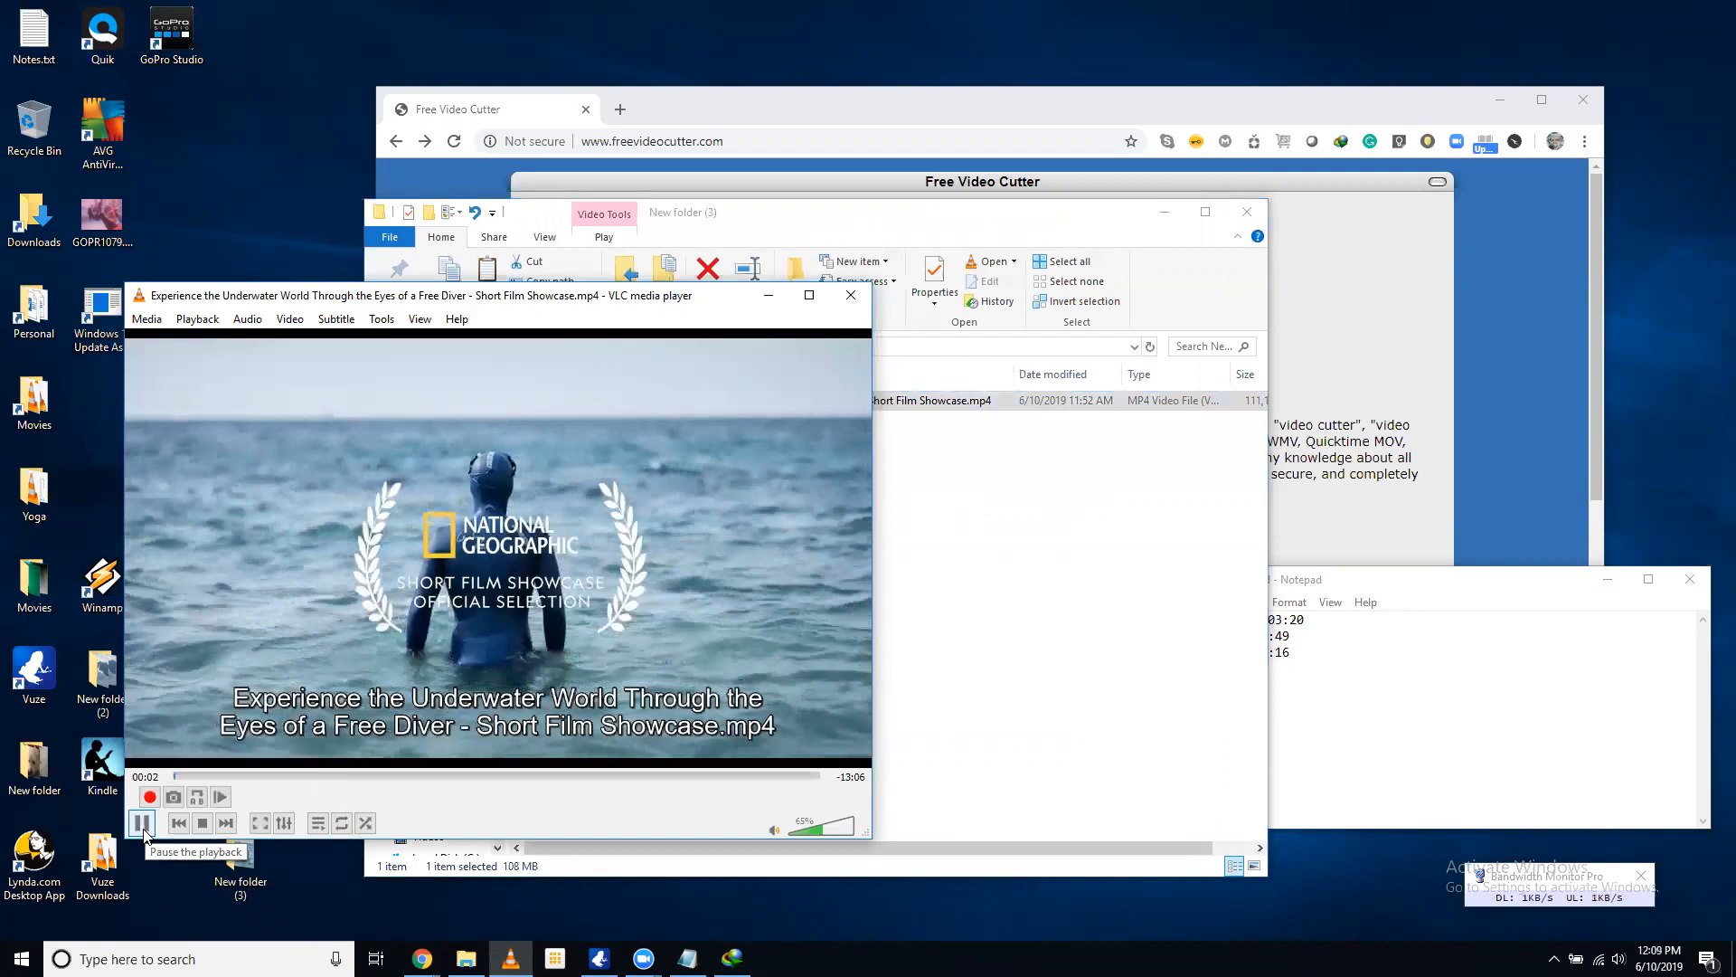
# Review the first cut range, 00:00 - 03:20, in the Notepad notes against the video by seeking to about 03:28
pyautogui.click(1364, 678)
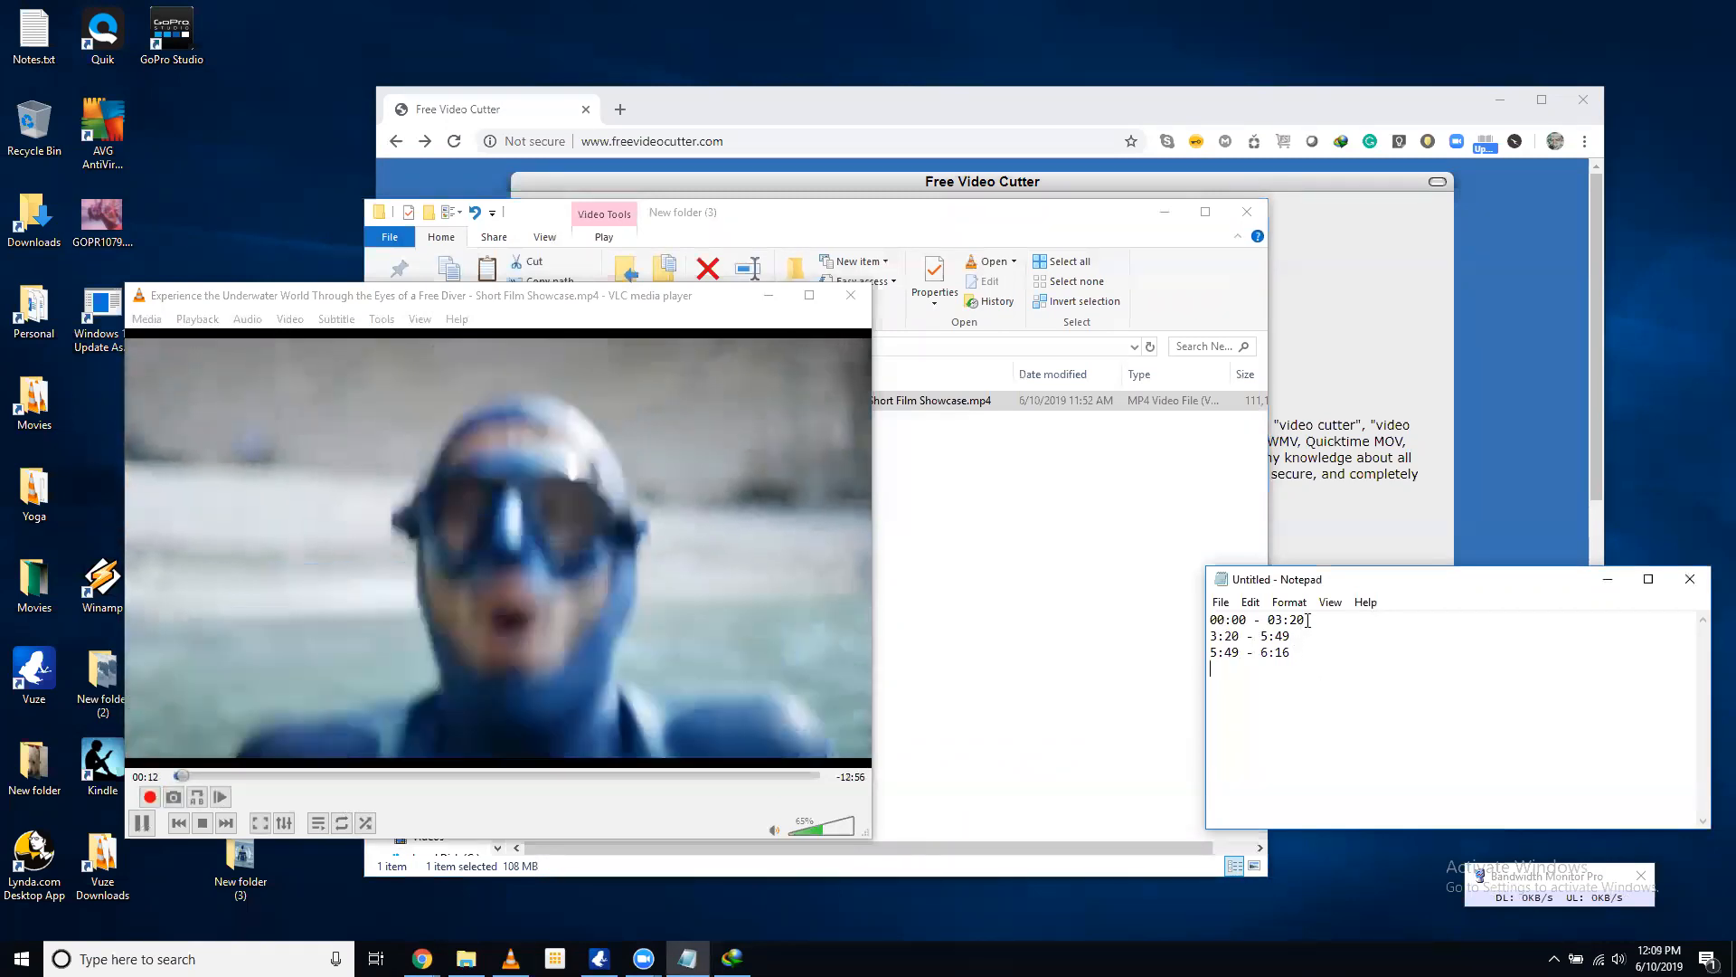
pyautogui.moveTo(260, 774); pyautogui.dragTo(335, 774)
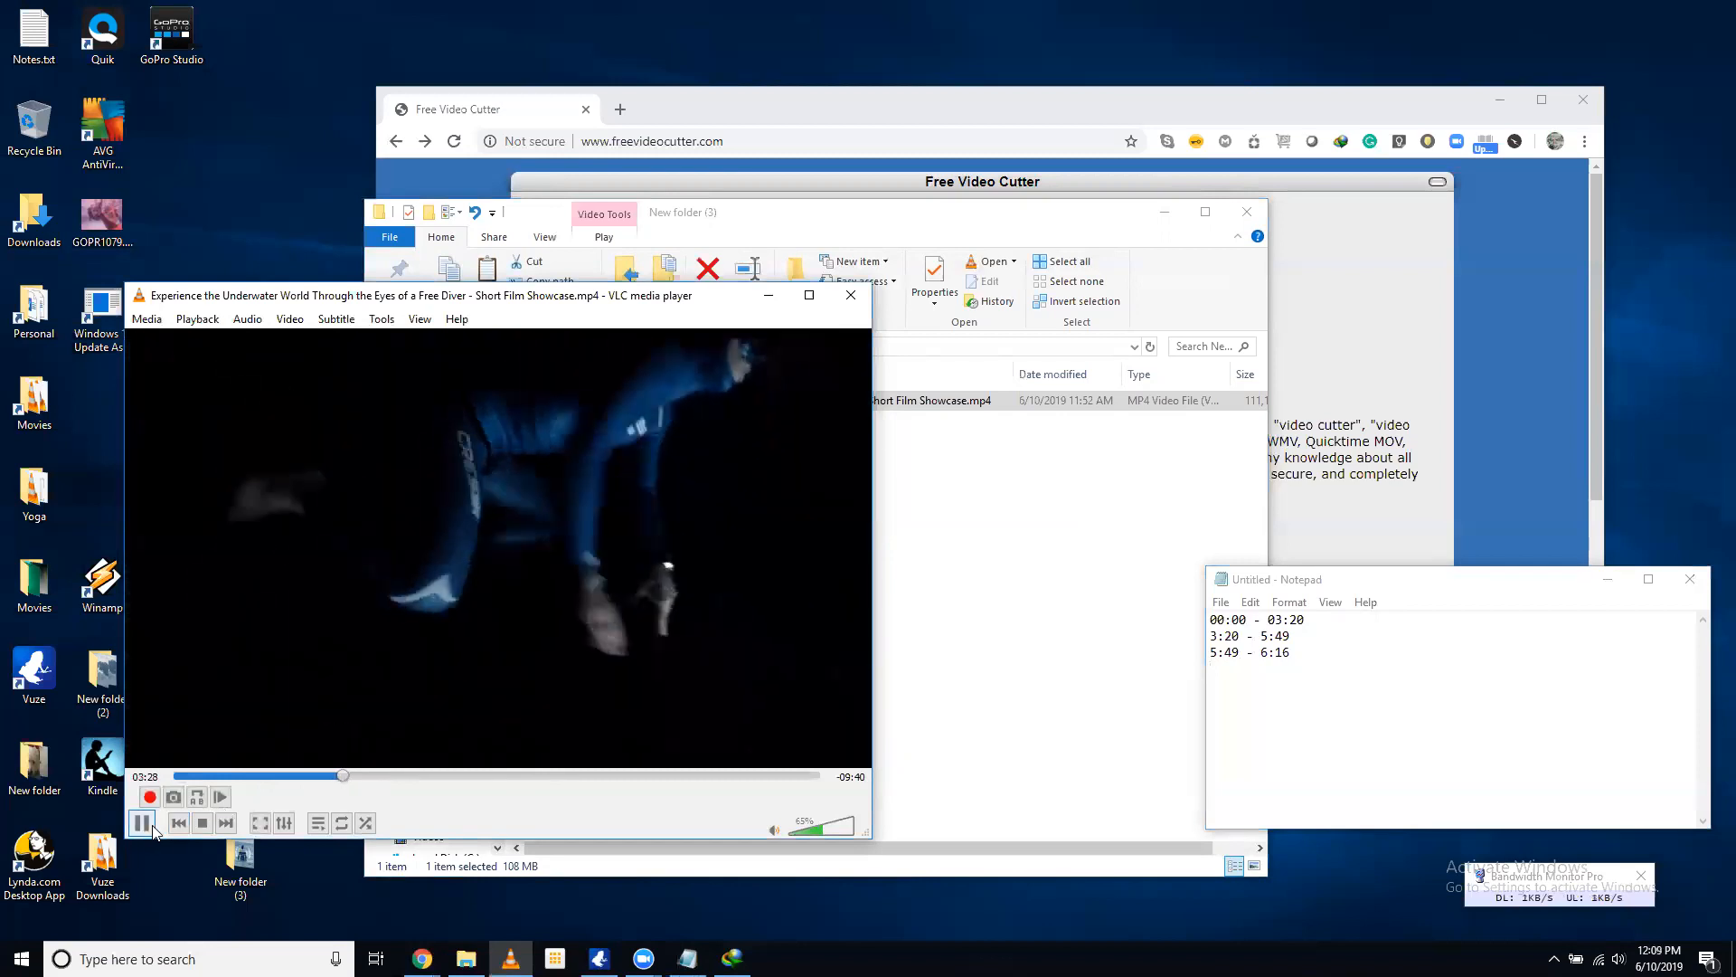
pyautogui.press('space')
pyautogui.click(1317, 671)
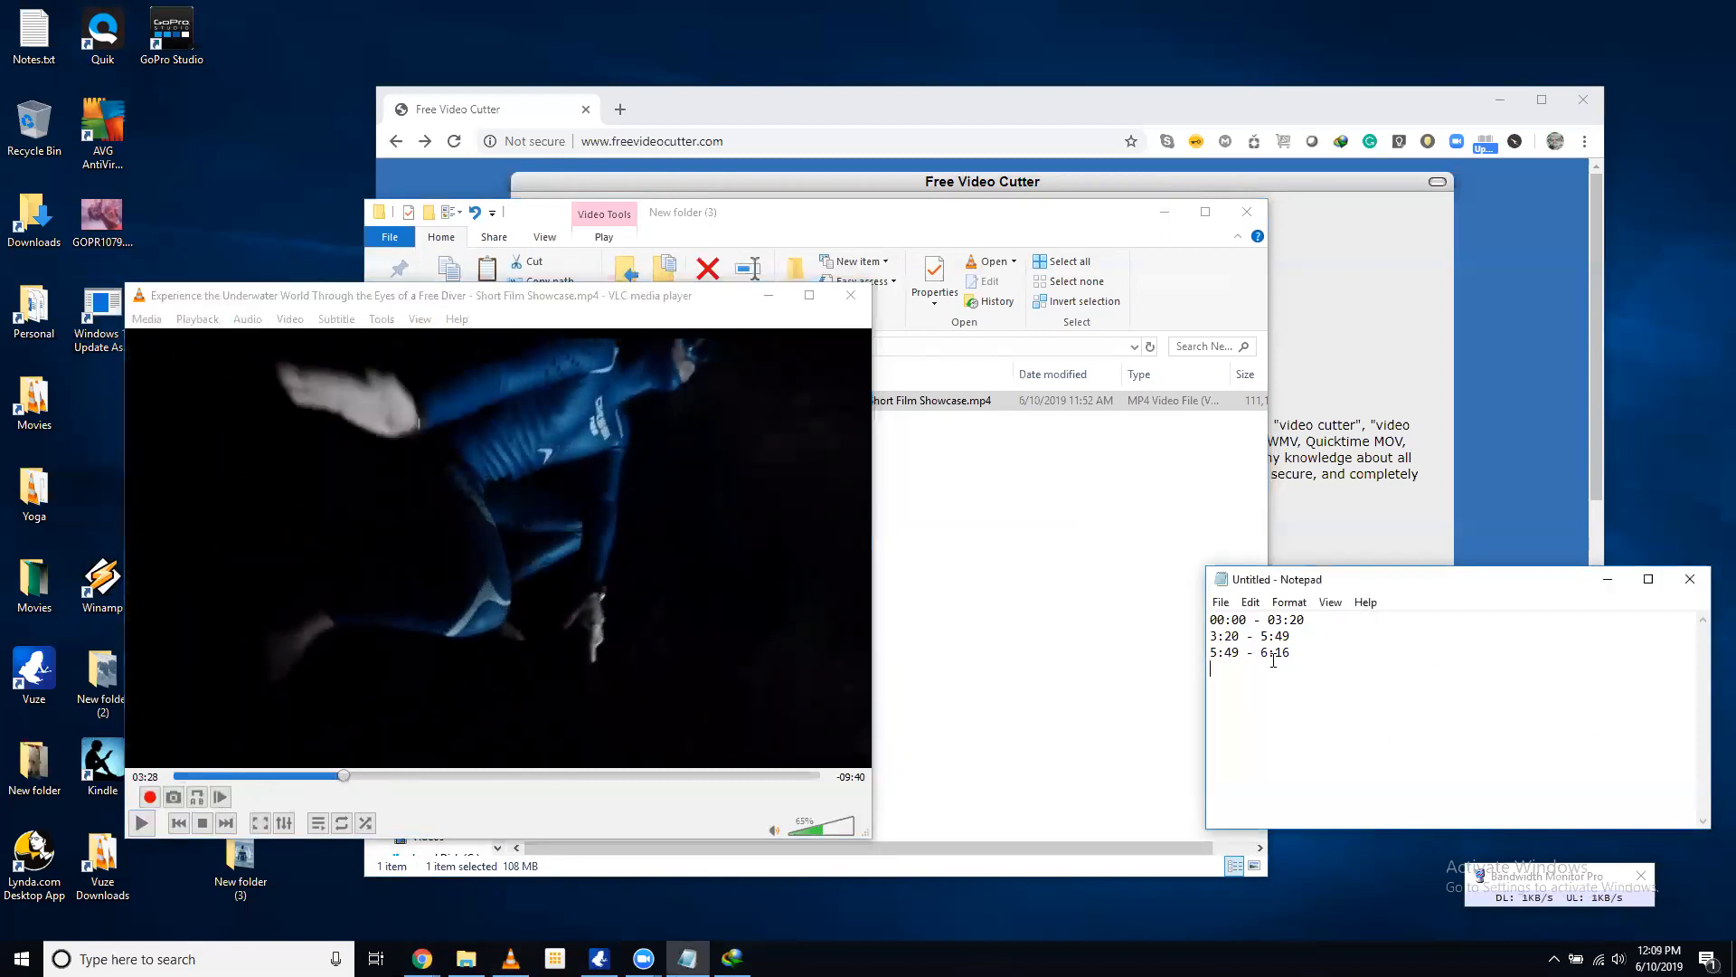
pyautogui.moveTo(1210, 619); pyautogui.dragTo(1246, 621)
pyautogui.click(1321, 622)
pyautogui.click(144, 823)
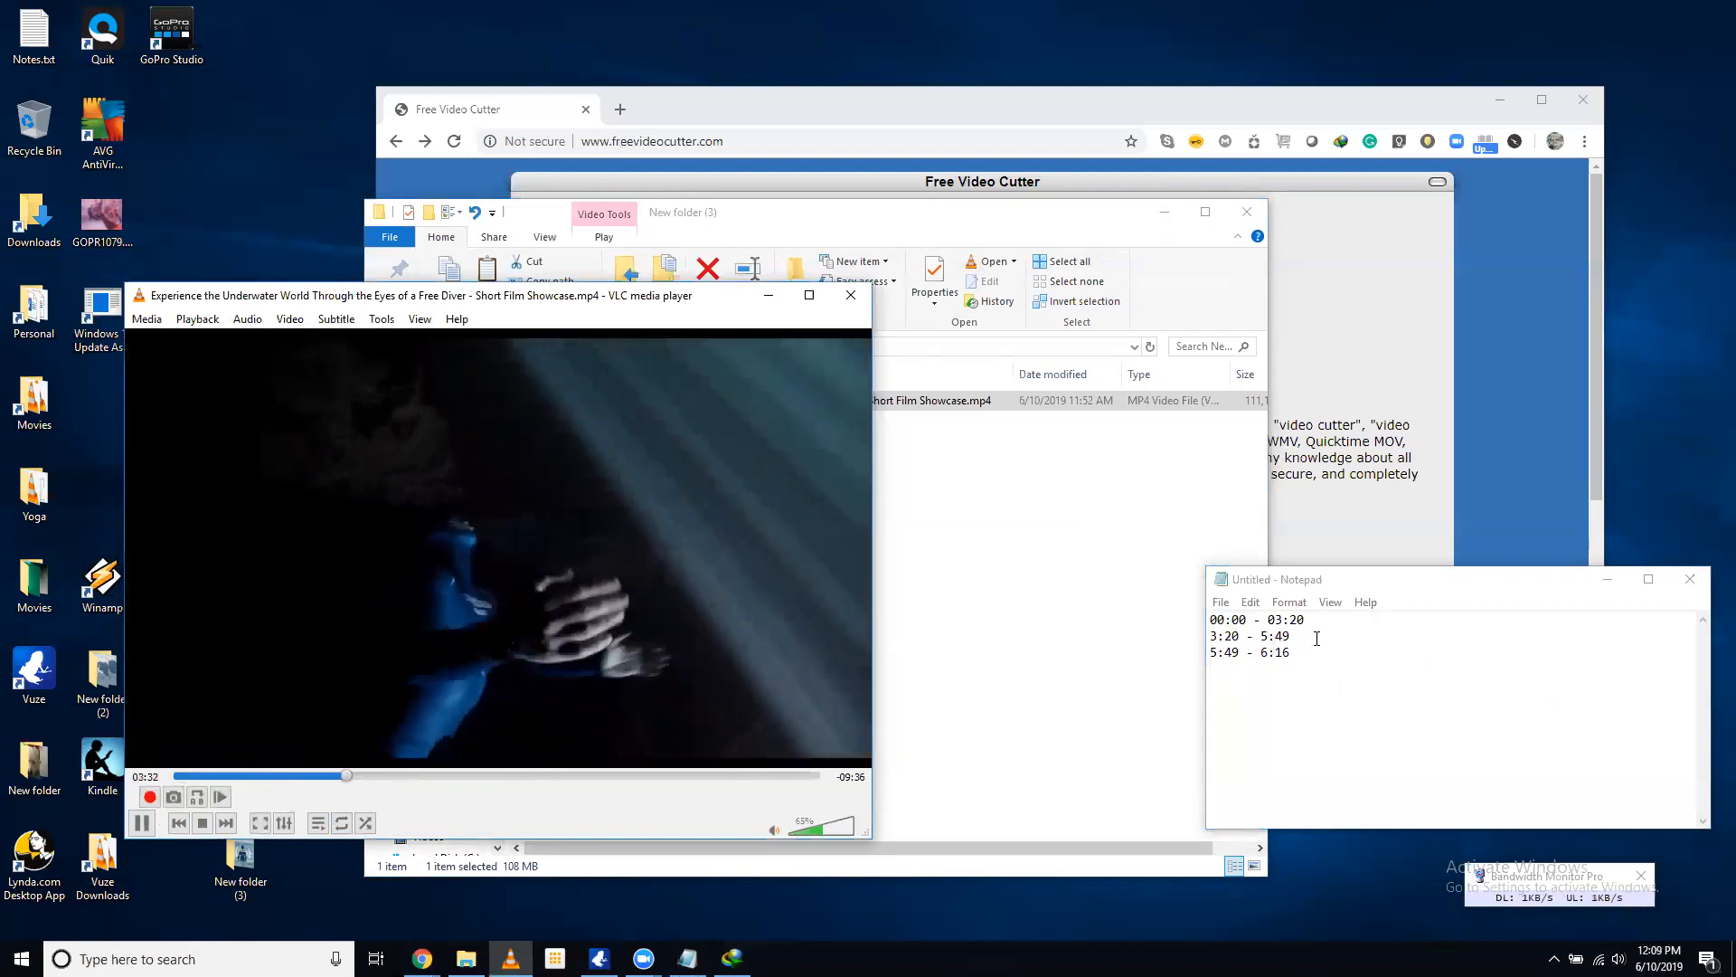
# Review the ranges 3:20 - 5:49 and 5:49 - 6:16 against the video, seeking to about 06:20 and pausing playback
pyautogui.click(1324, 668)
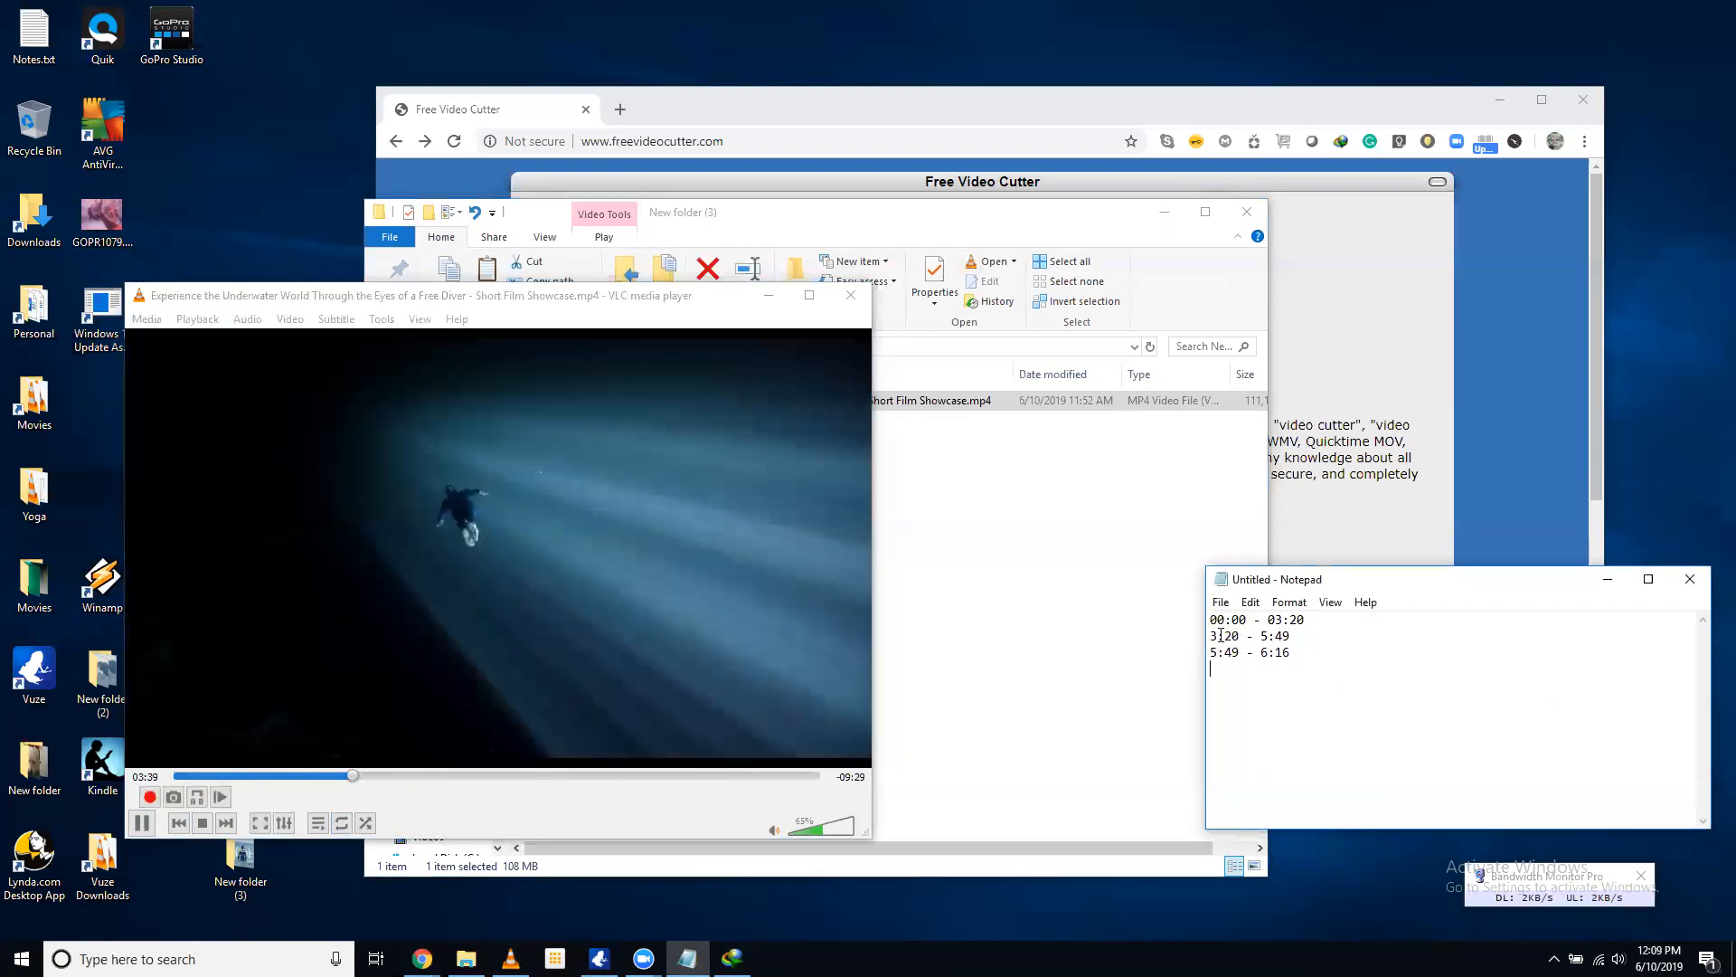
pyautogui.click(1306, 638)
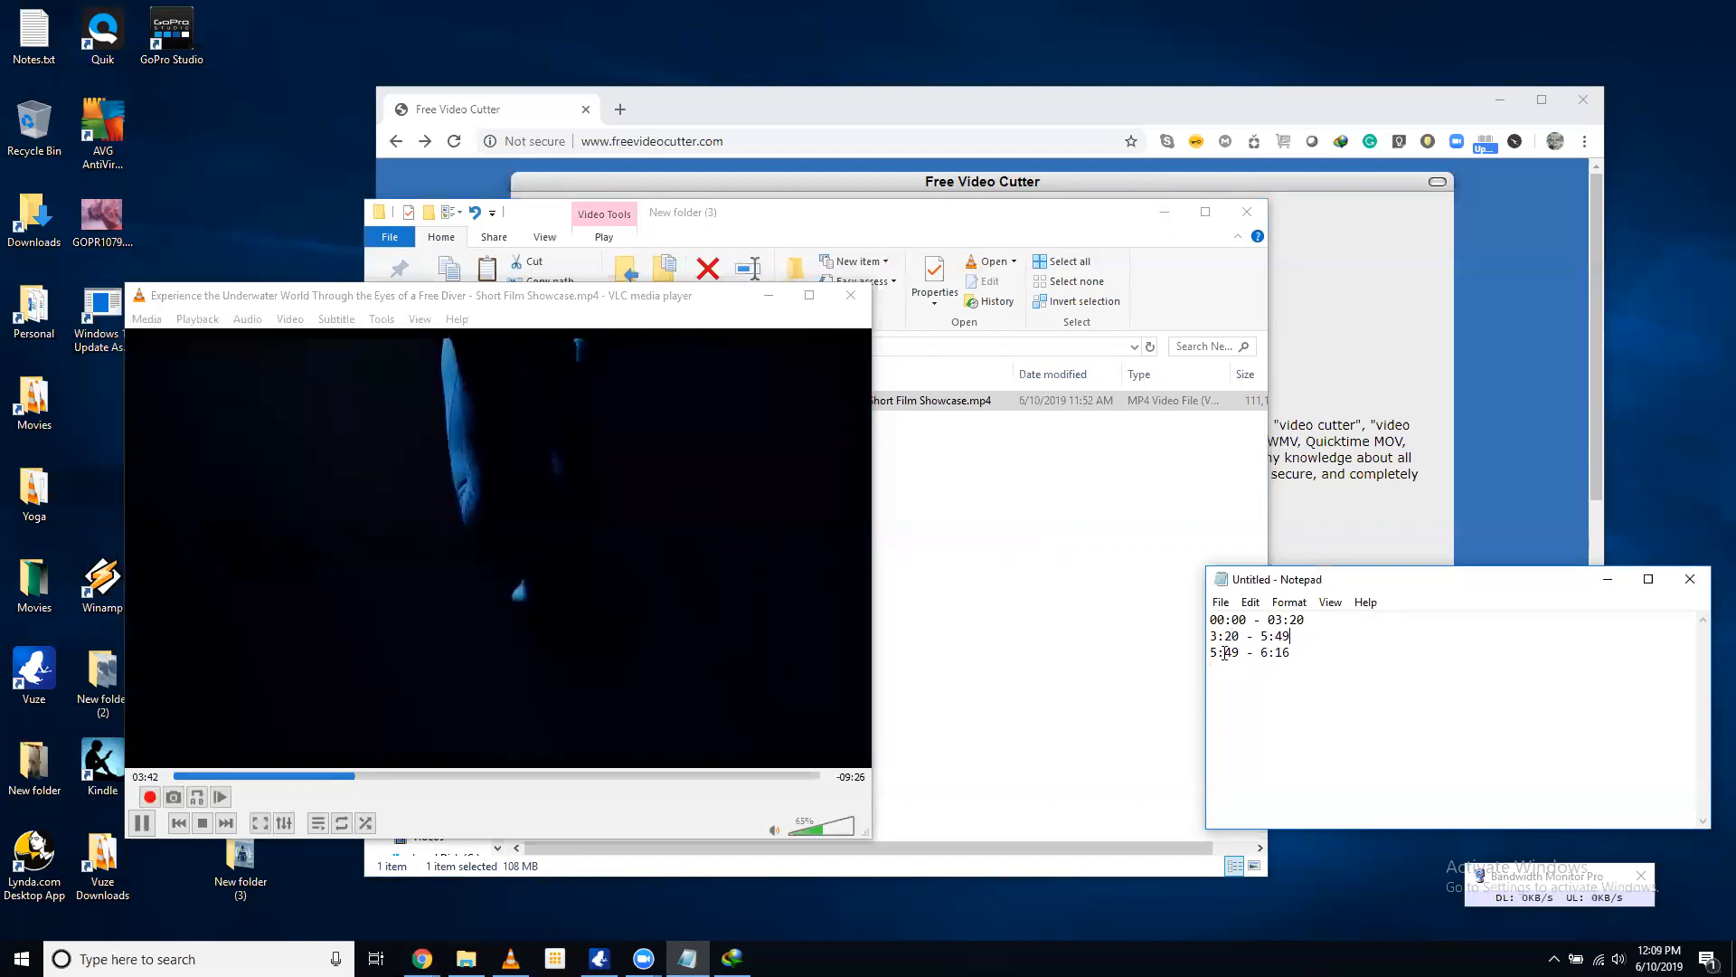
pyautogui.click(457, 775)
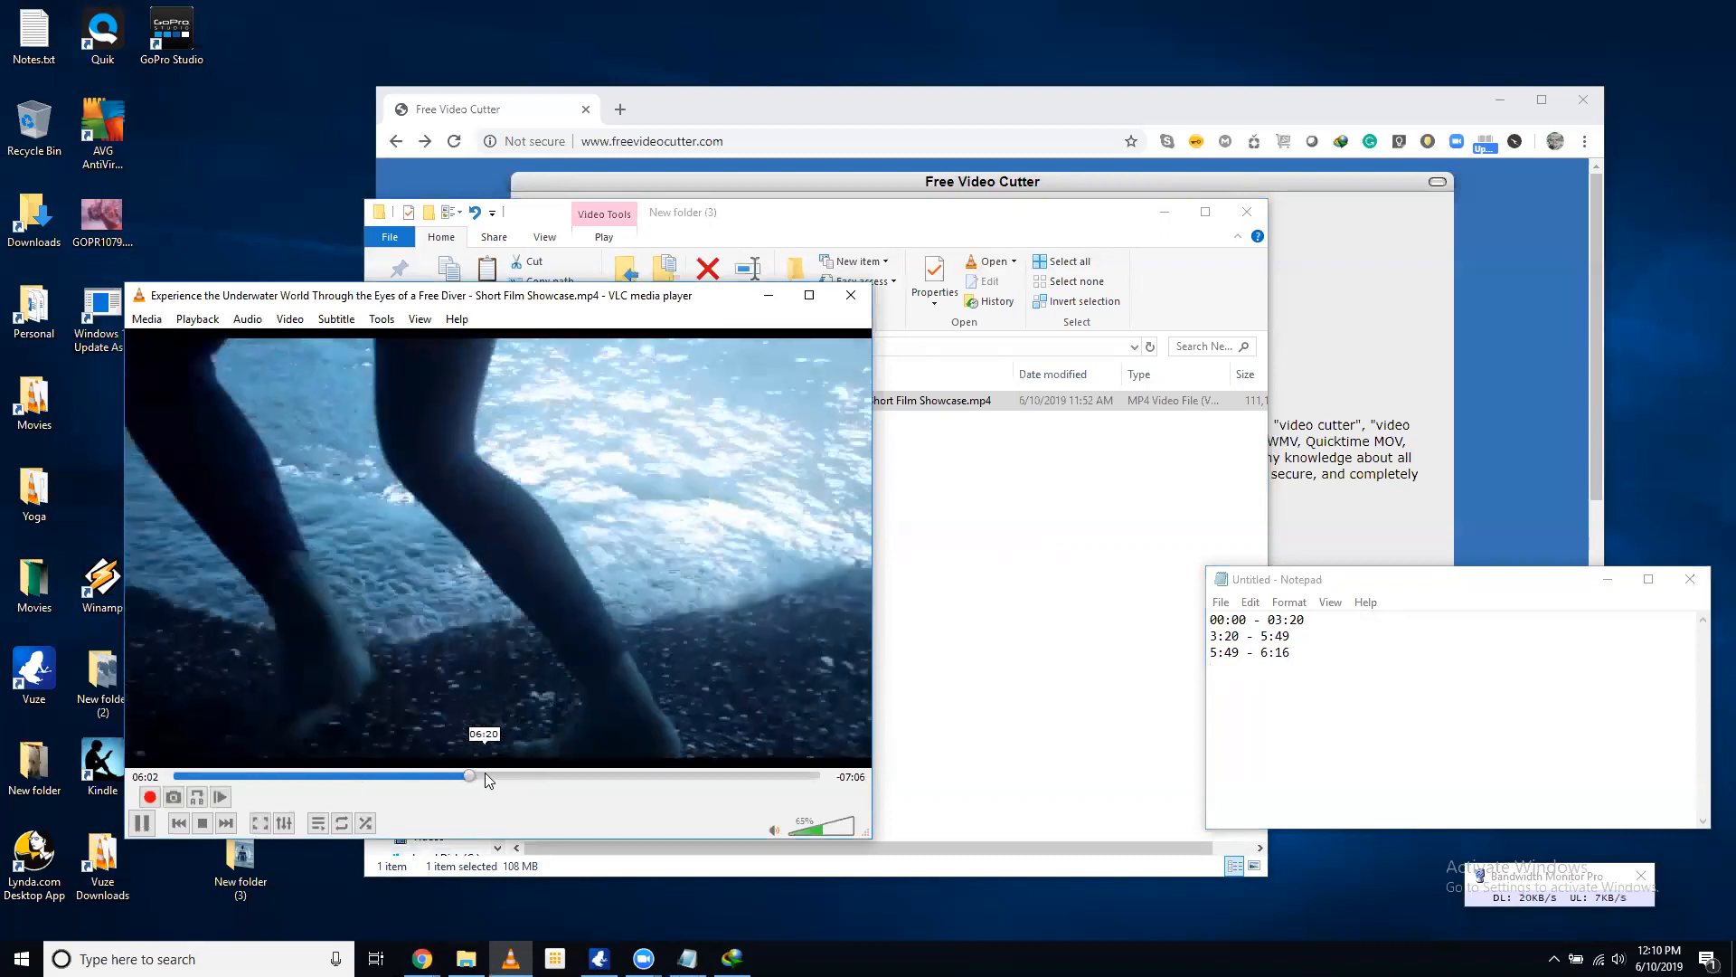
pyautogui.click(485, 774)
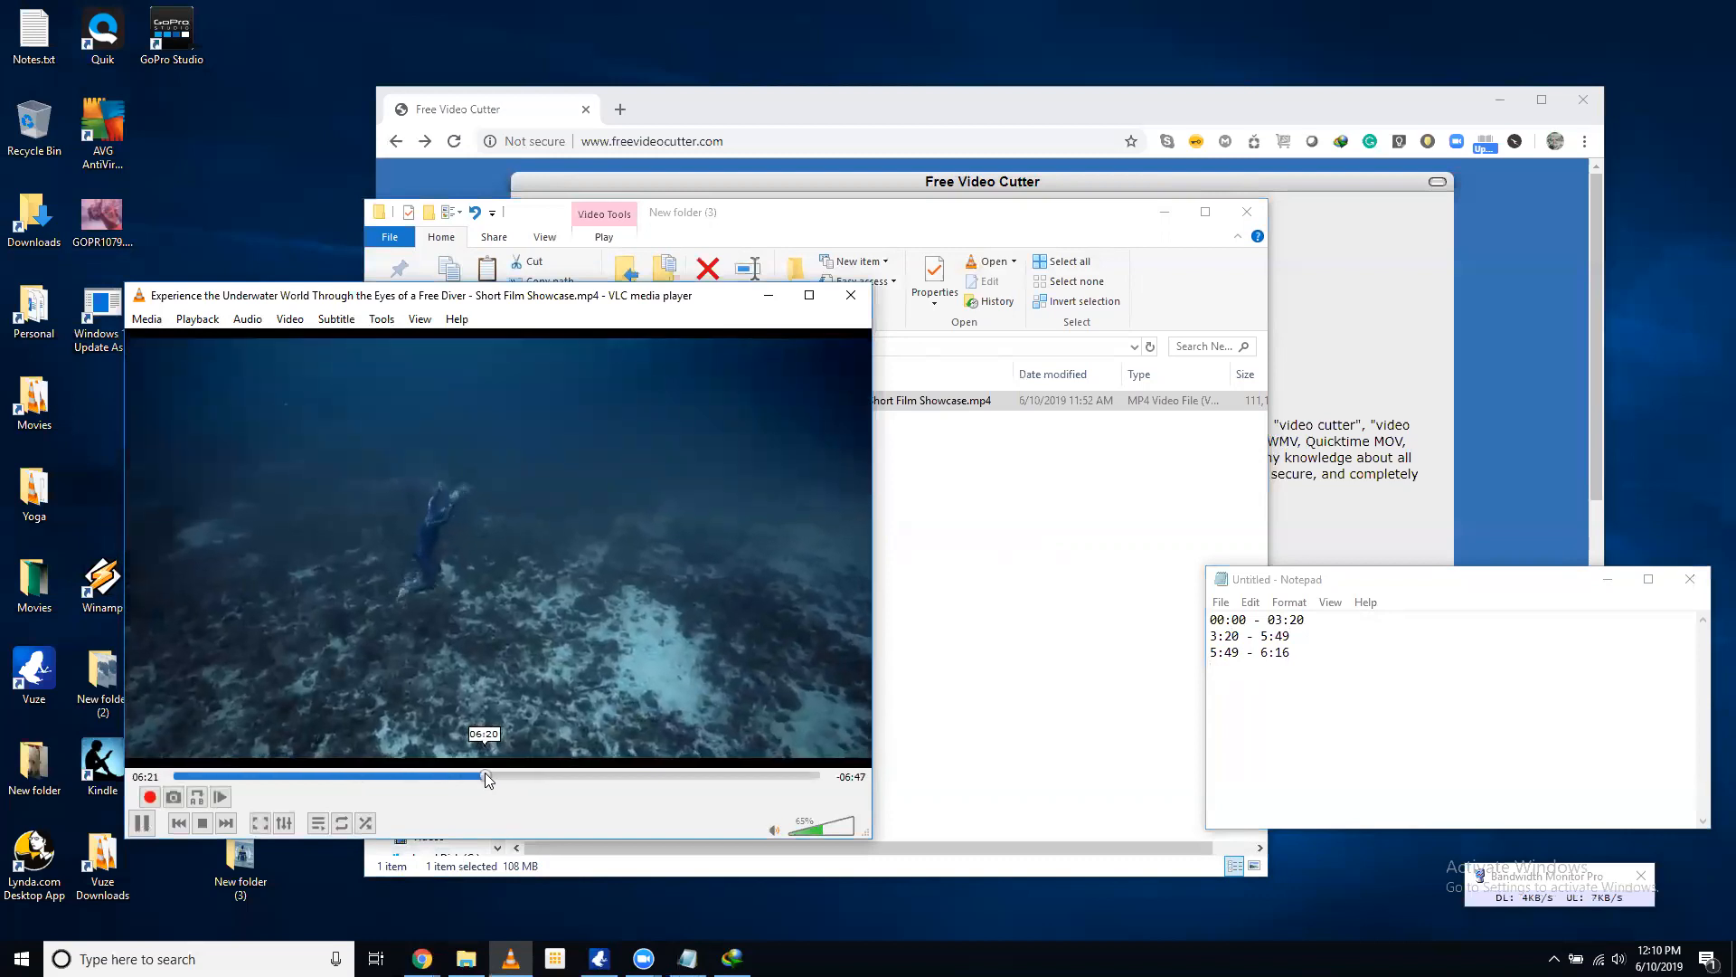
pyautogui.click(141, 823)
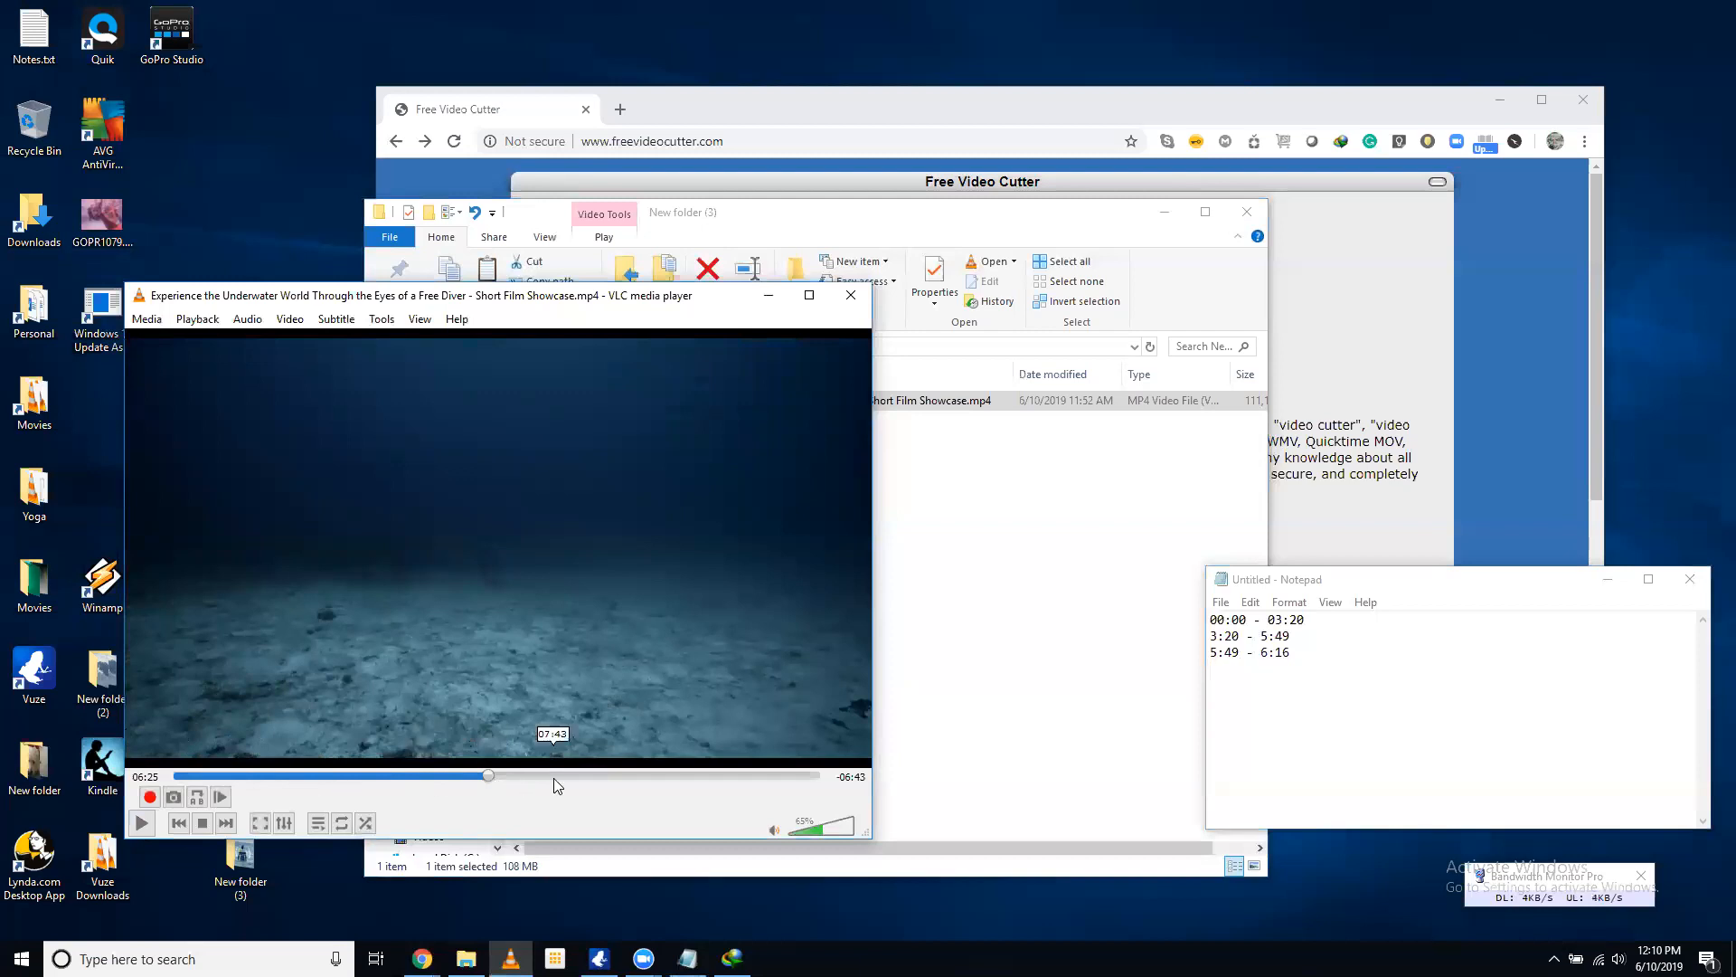
pyautogui.click(1371, 660)
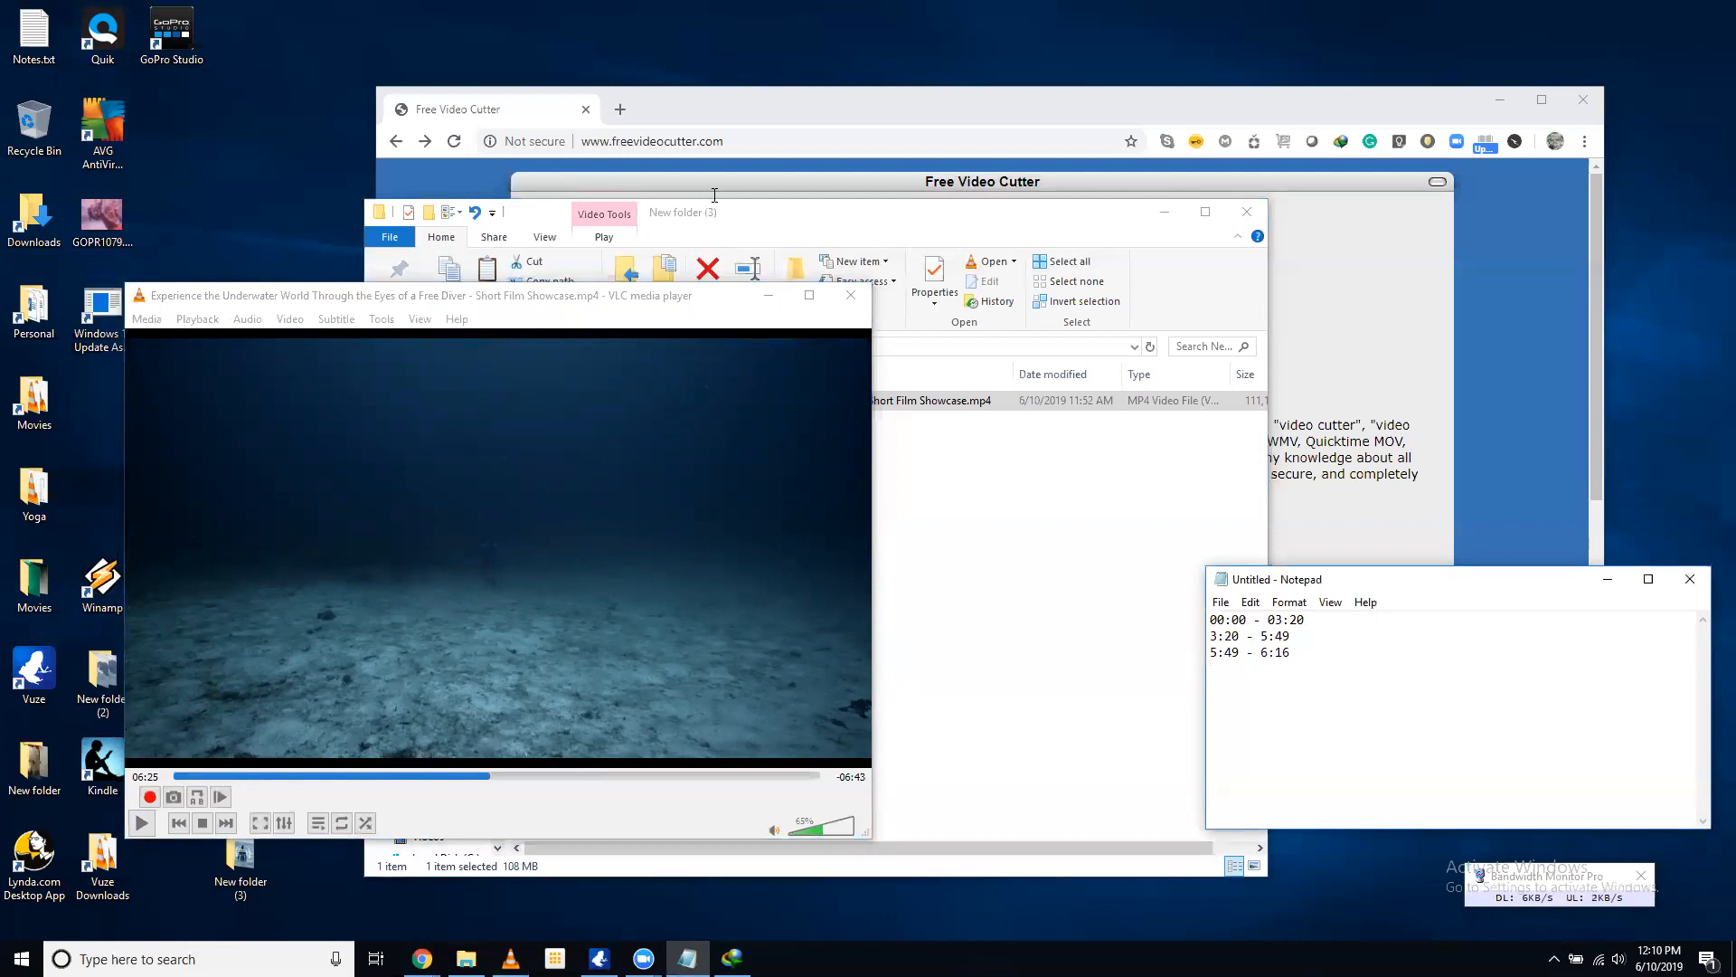
# Switch to Chrome and download the Free Video Cutter installer from freevideocutter.com as freevideocutter_setup_2.exe
pyautogui.click(866, 106)
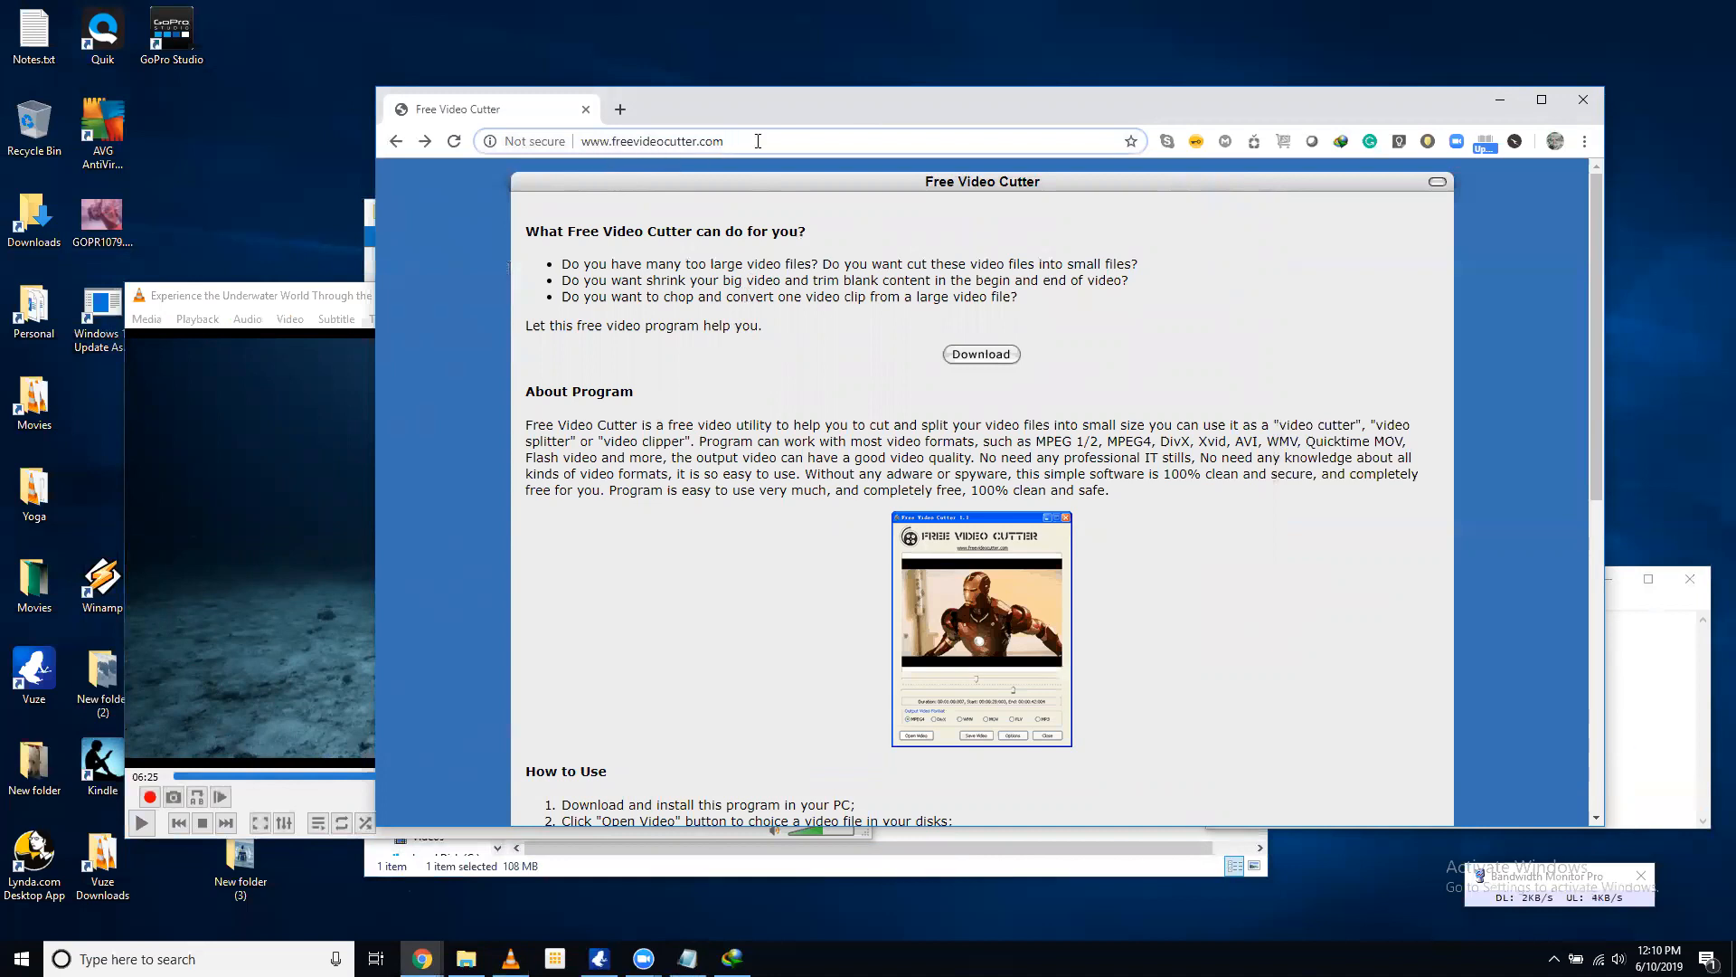
pyautogui.press('Return')
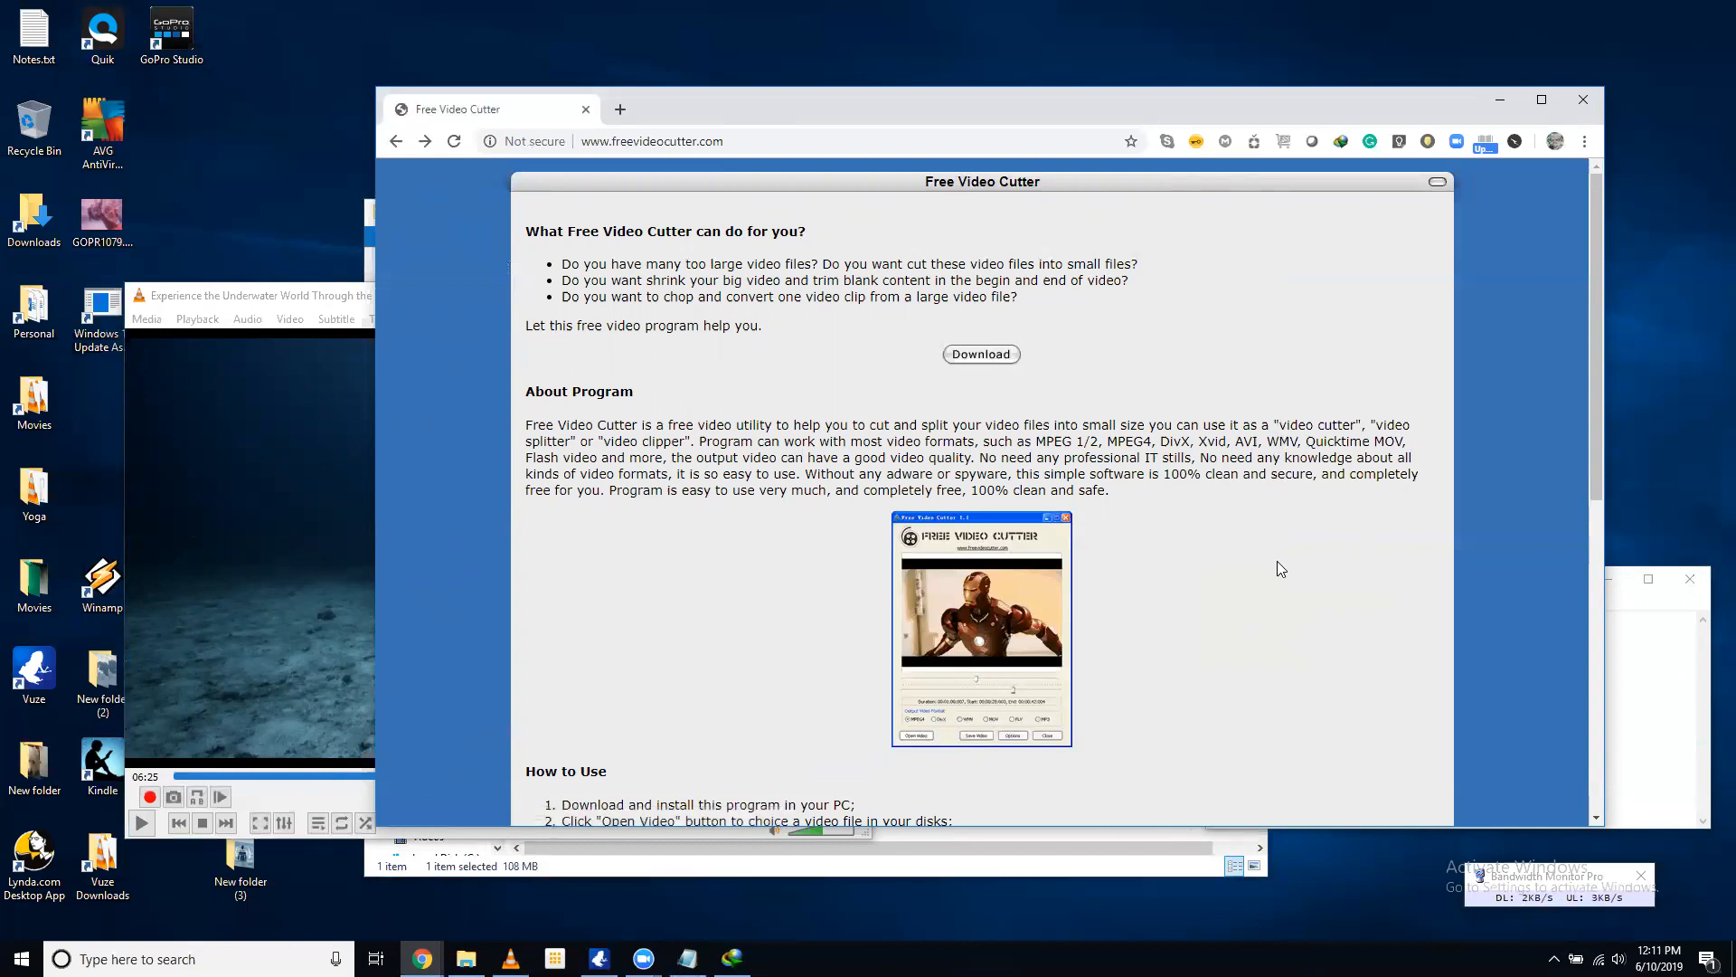
pyautogui.click(983, 355)
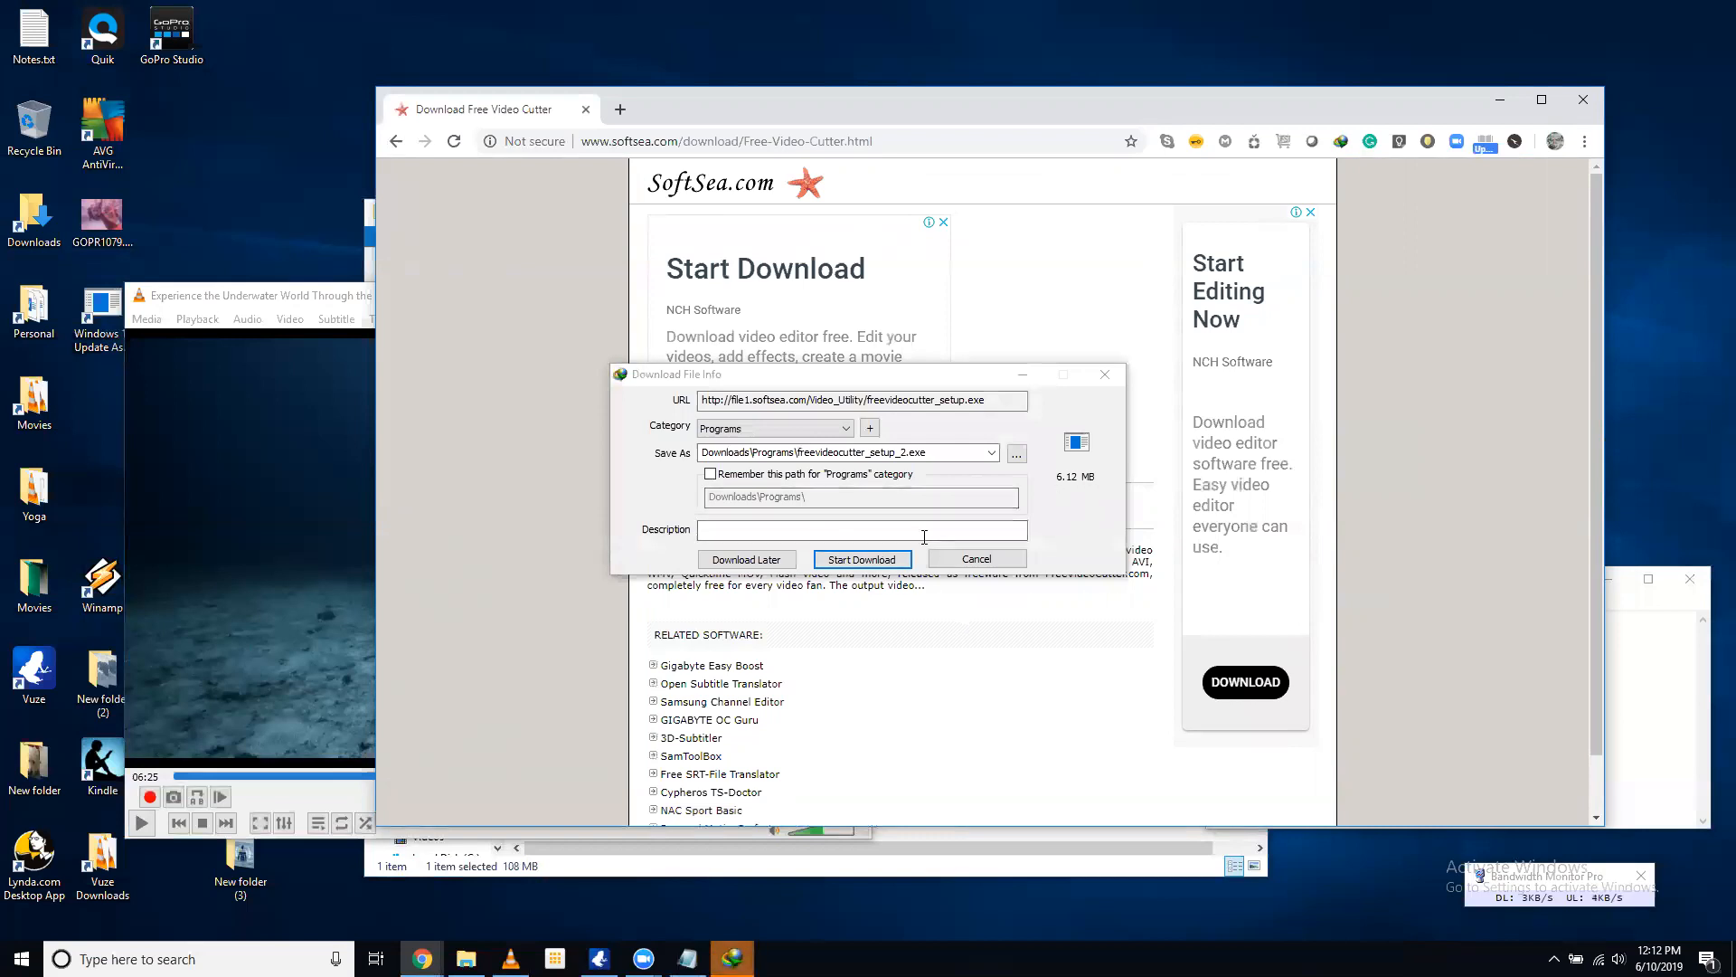
pyautogui.click(864, 560)
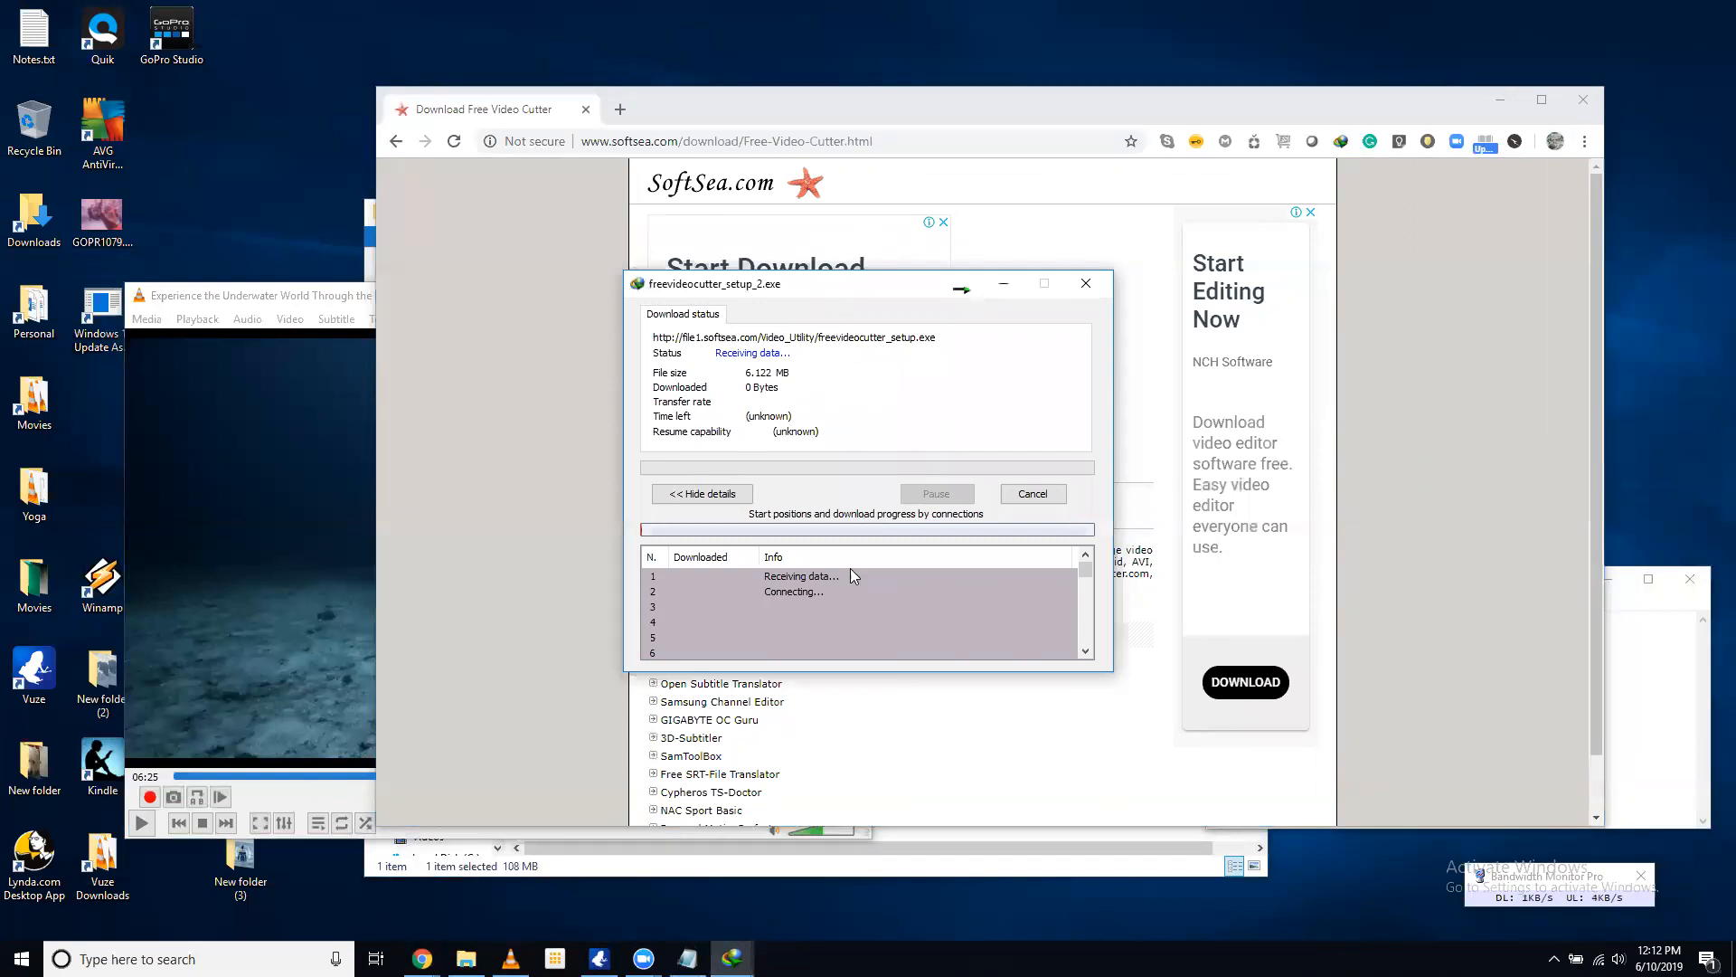
# Check the installer in the Internet Download Manager list, move that window aside, and return to the download status
pyautogui.moveTo(729, 946)
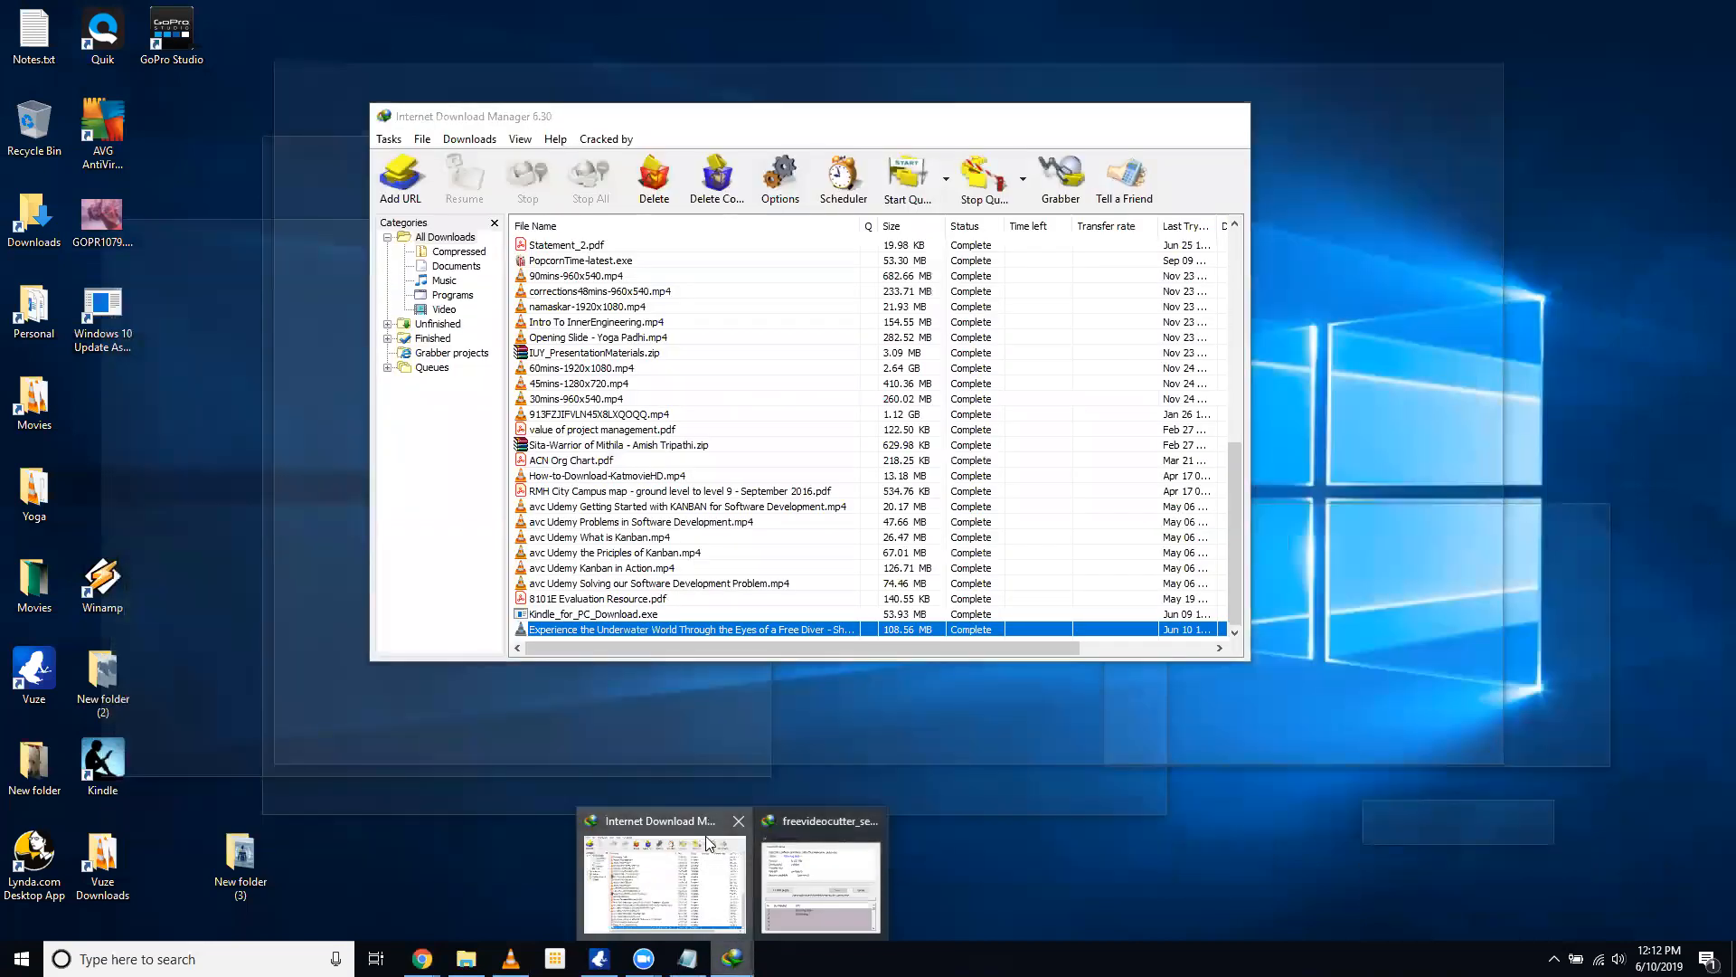
pyautogui.click(710, 843)
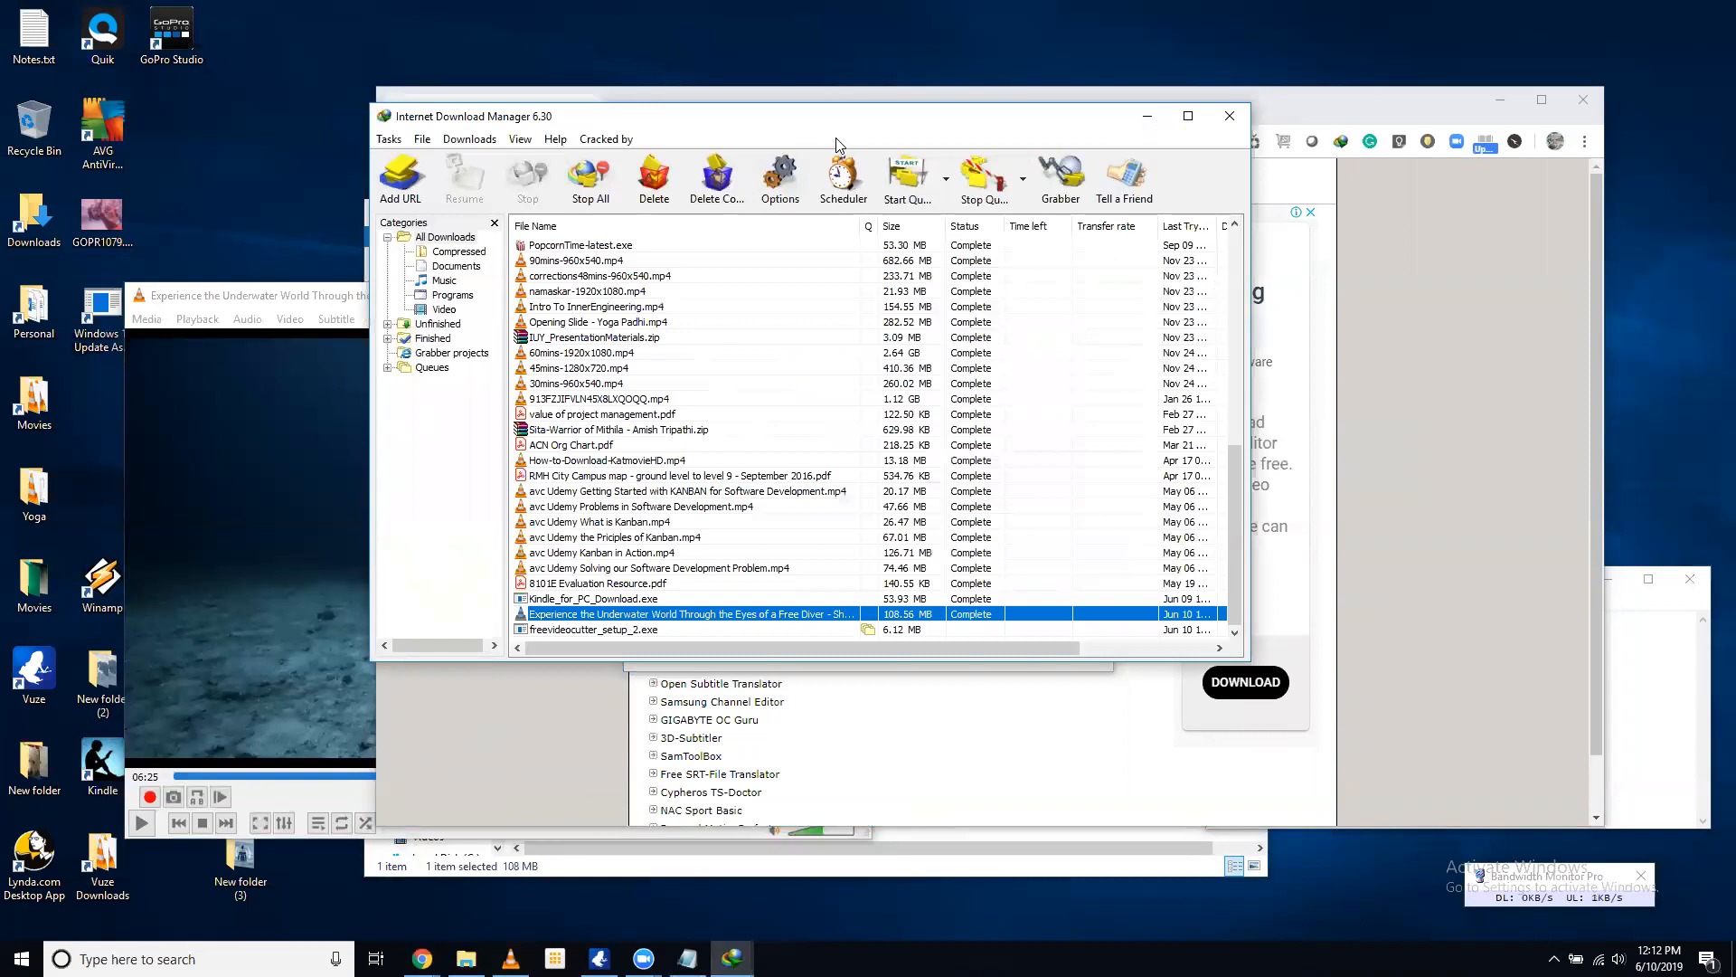
pyautogui.moveTo(837, 117); pyautogui.dragTo(1316, 294)
pyautogui.click(801, 292)
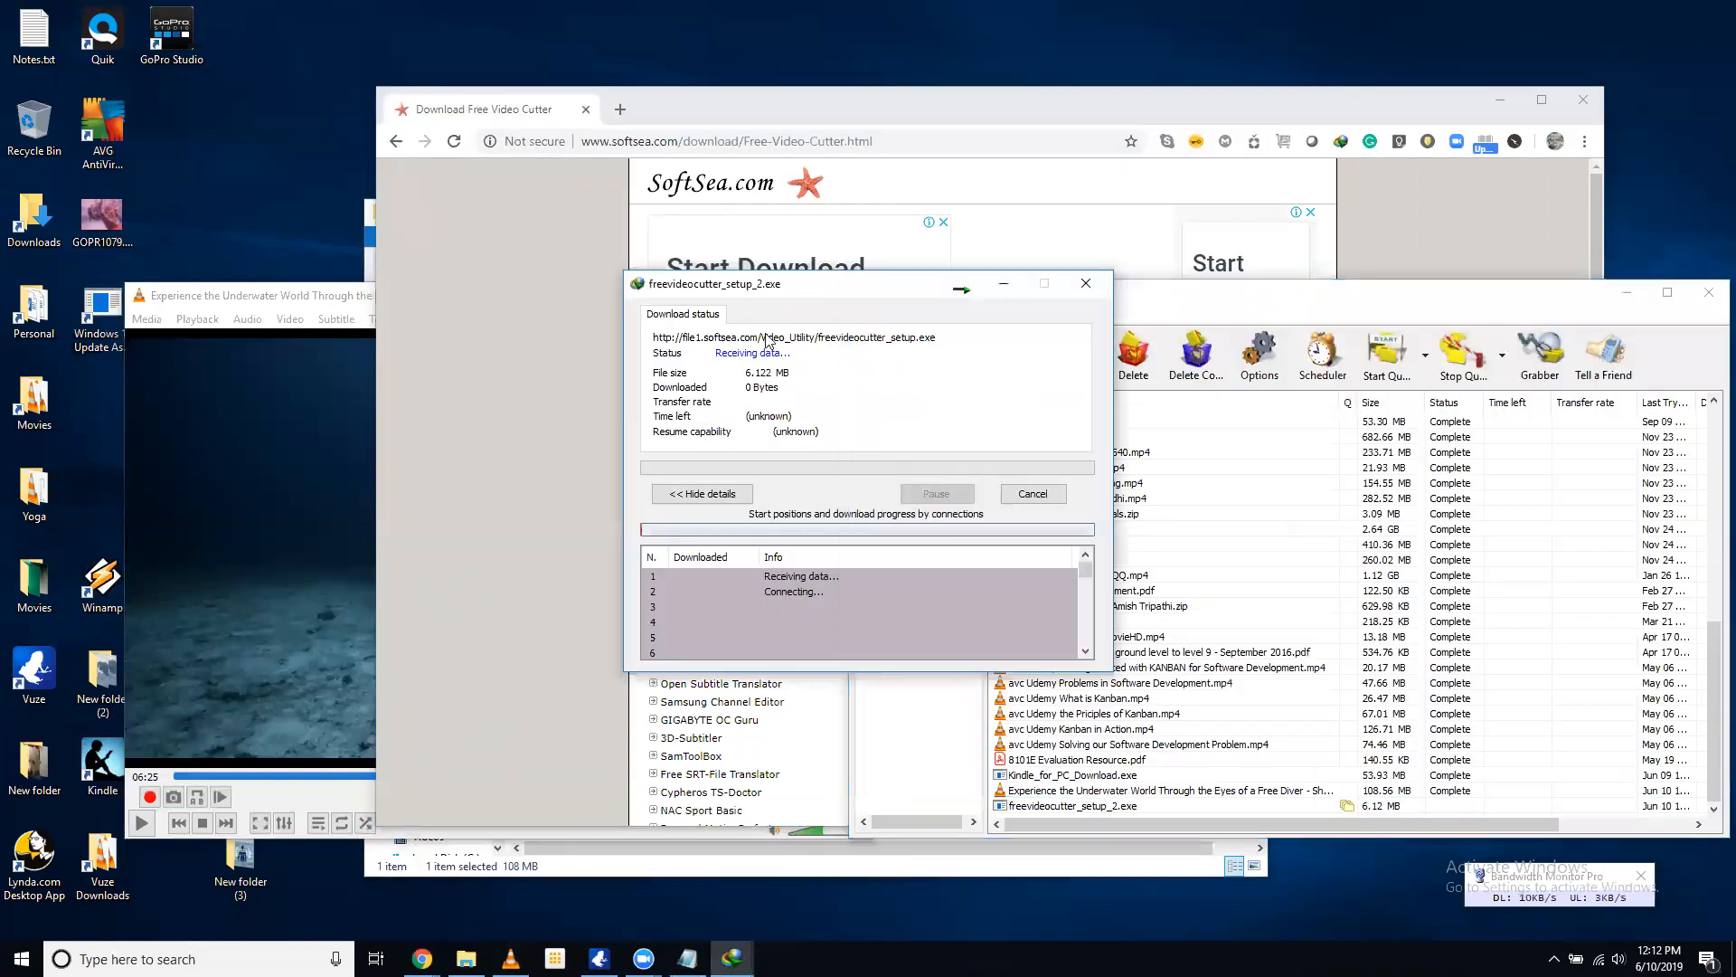
# Open the Programs folder inside Downloads and run the existing freevideocutter_setup.exe
pyautogui.click(466, 958)
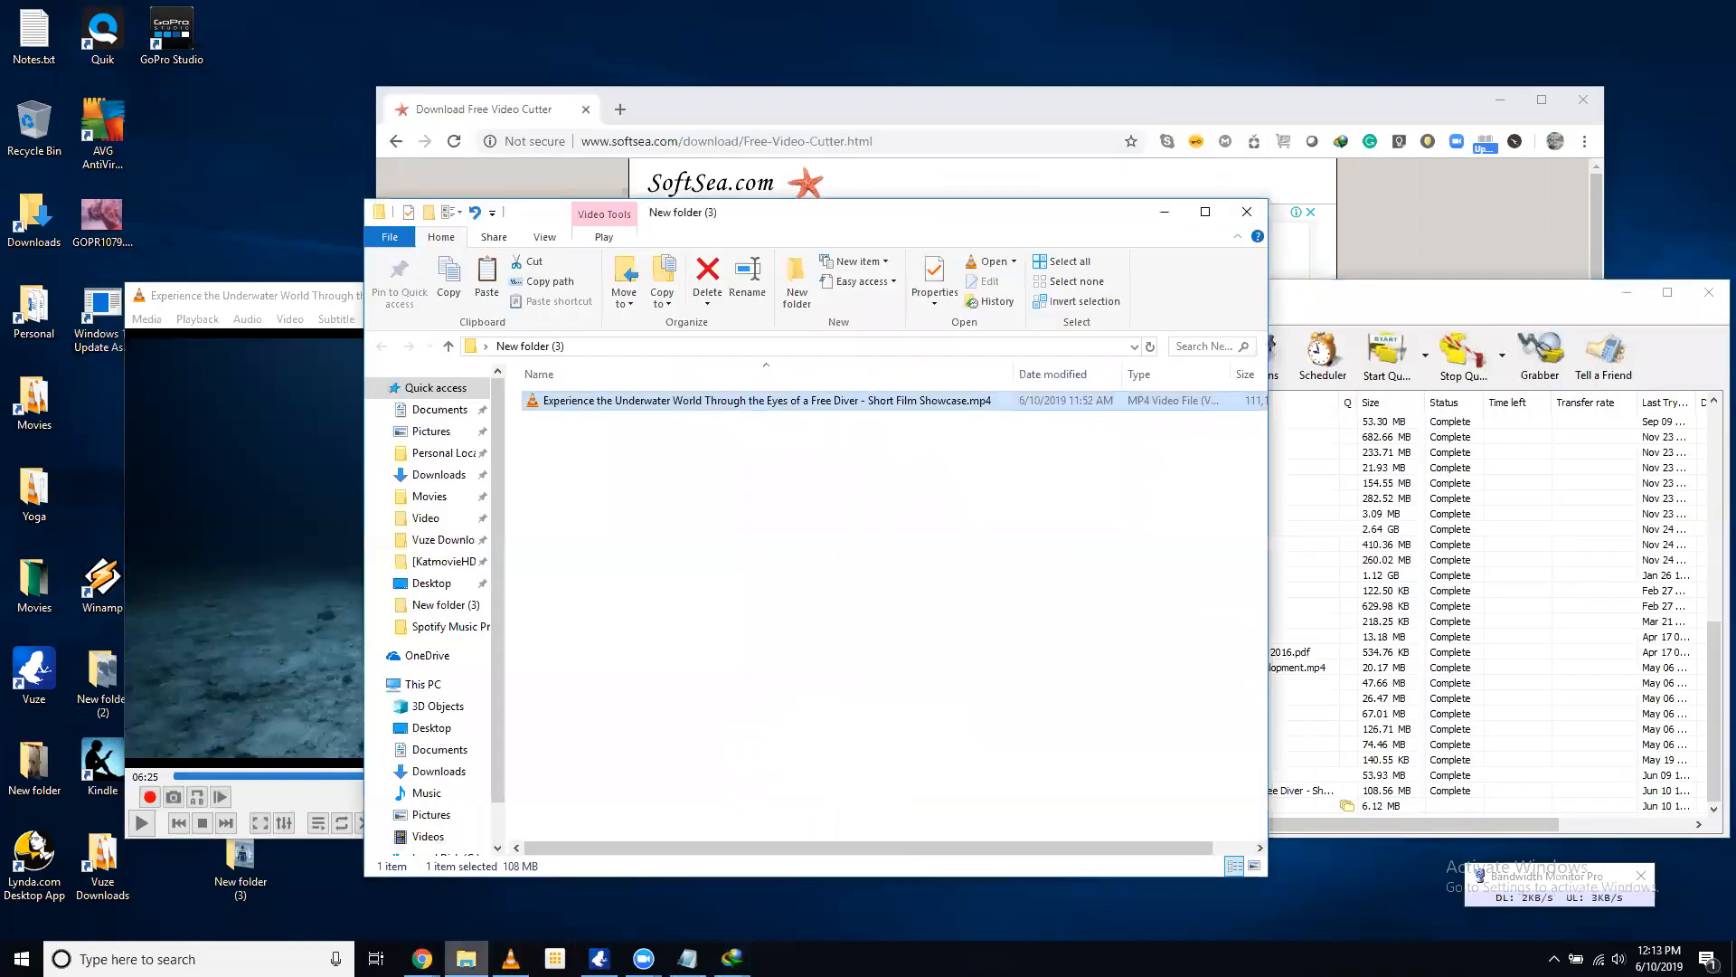
pyautogui.click(13, 240)
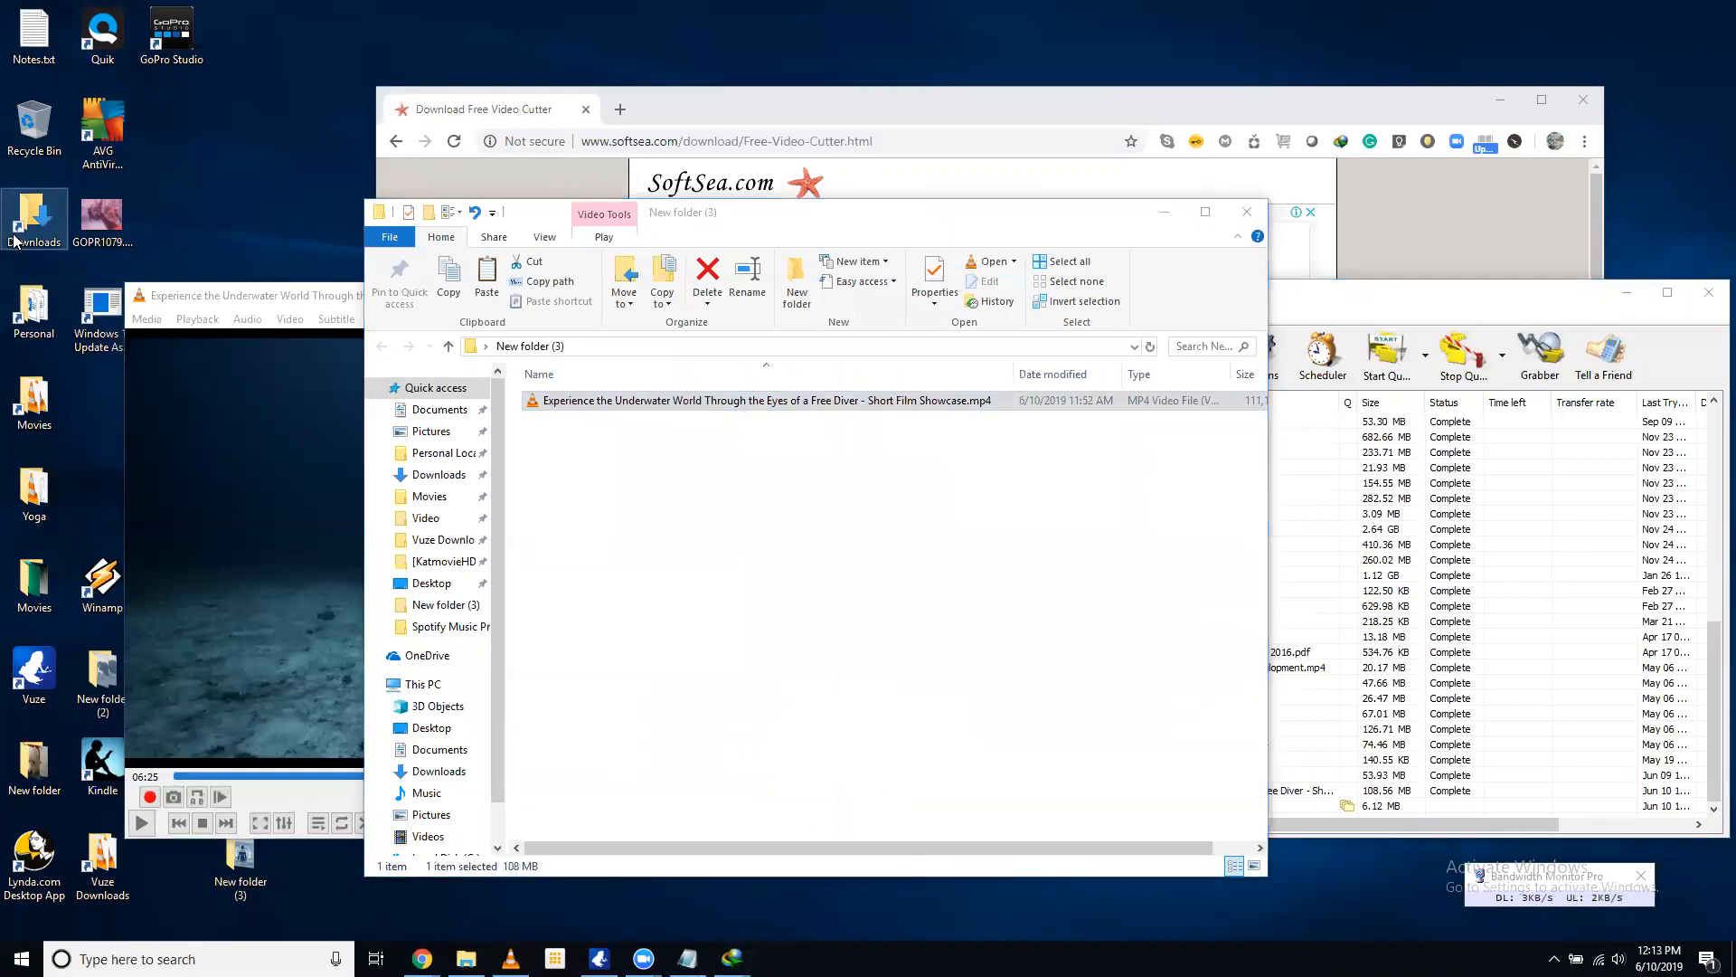
pyautogui.press('p')
pyautogui.press('r')
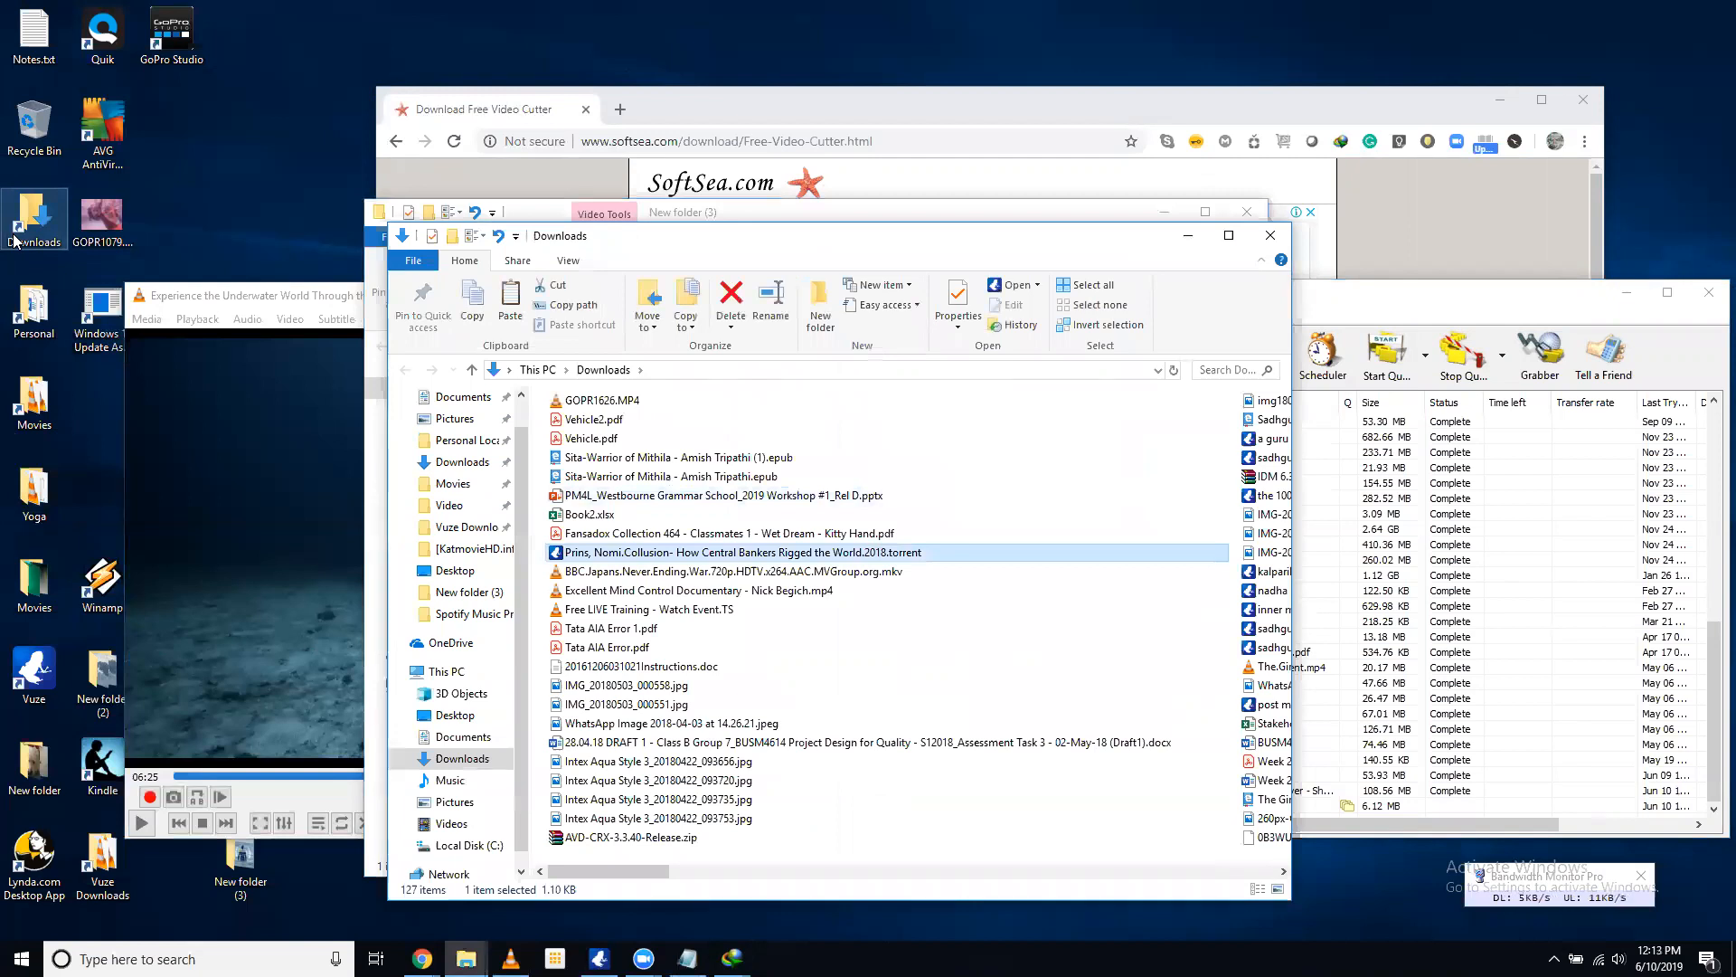
pyautogui.press('o')
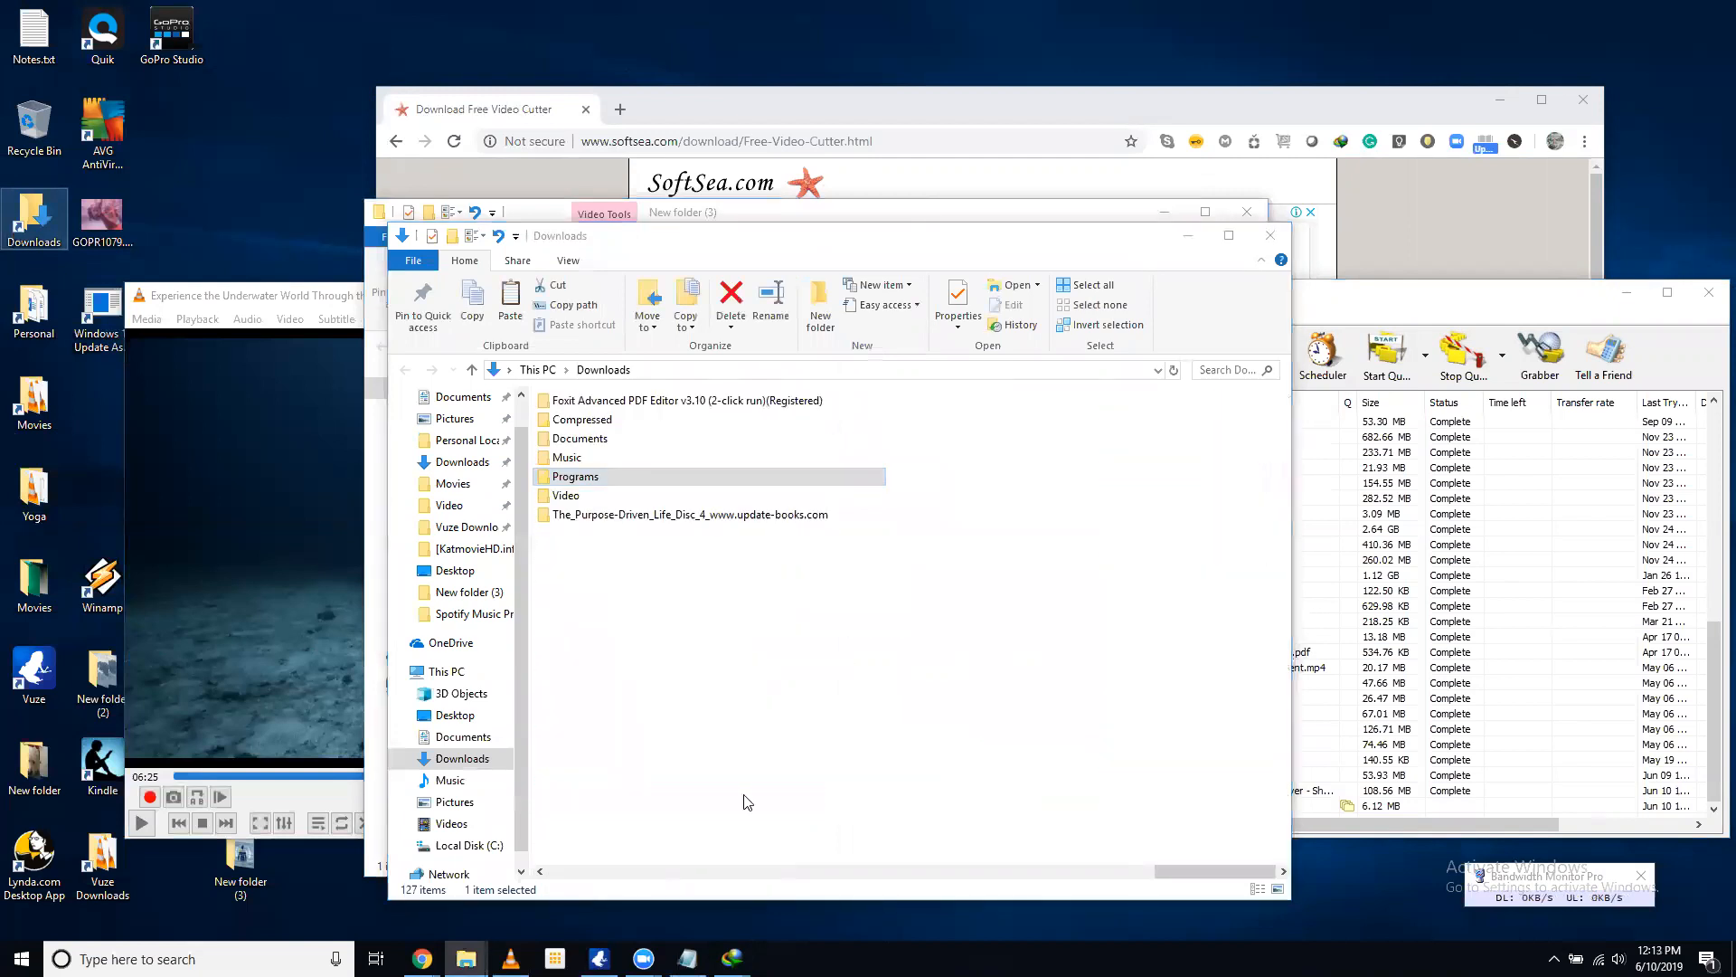
pyautogui.press('Return')
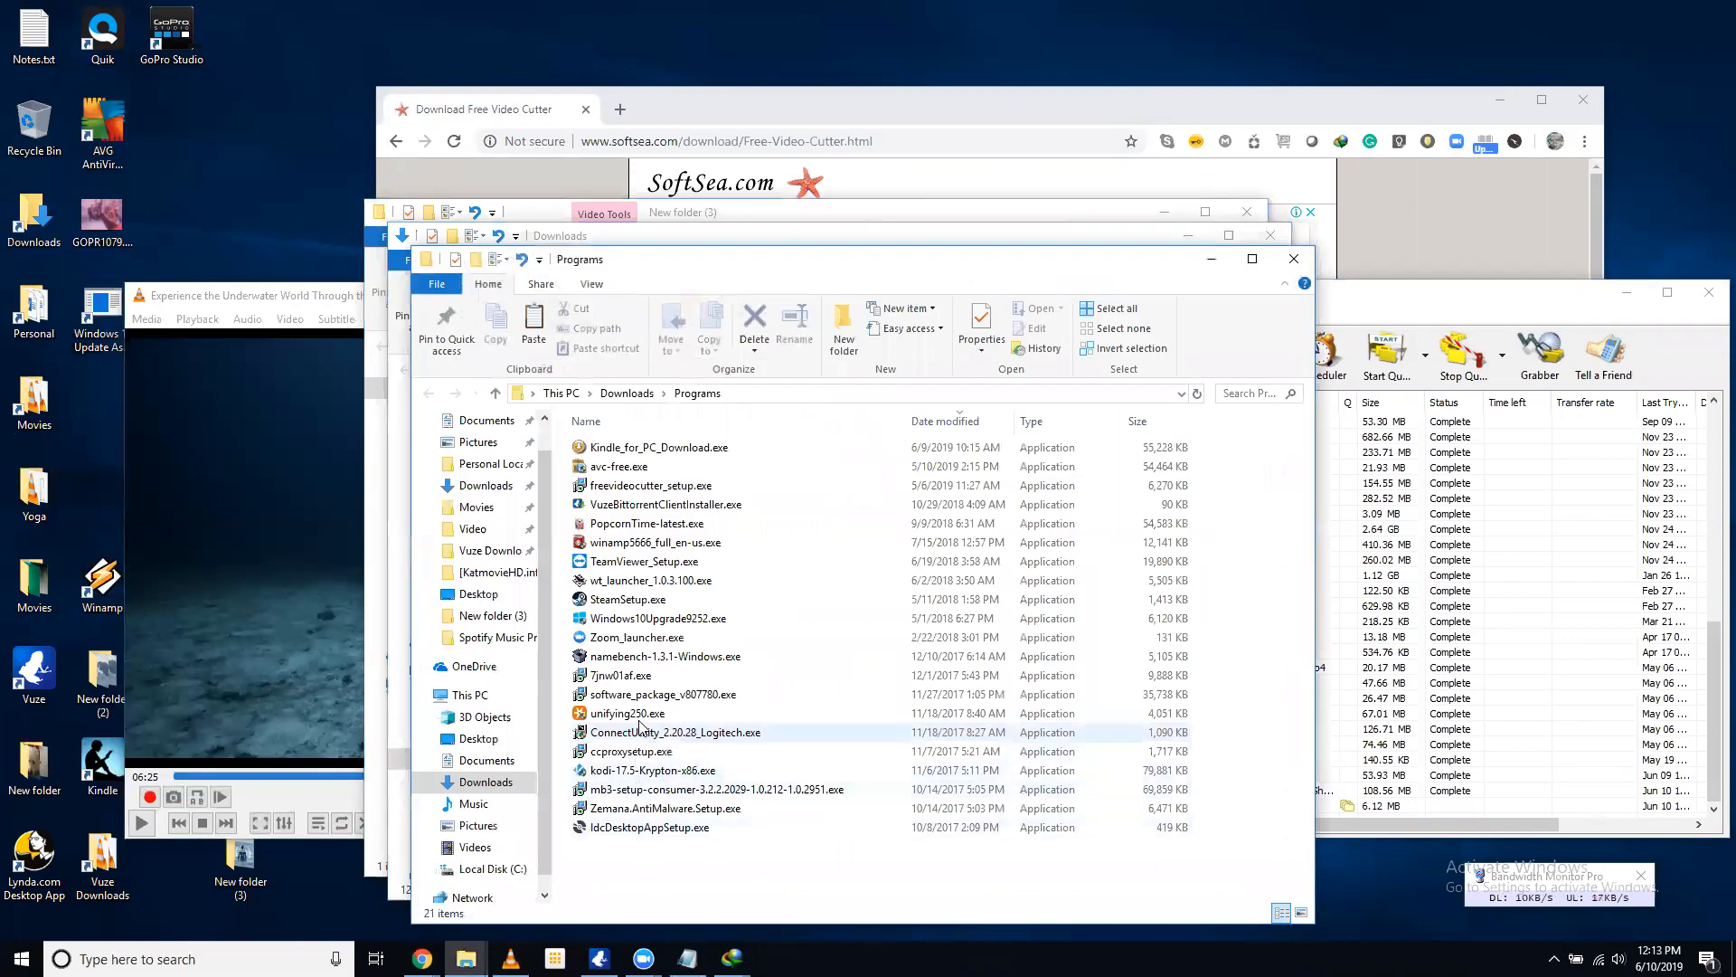
pyautogui.click(658, 493)
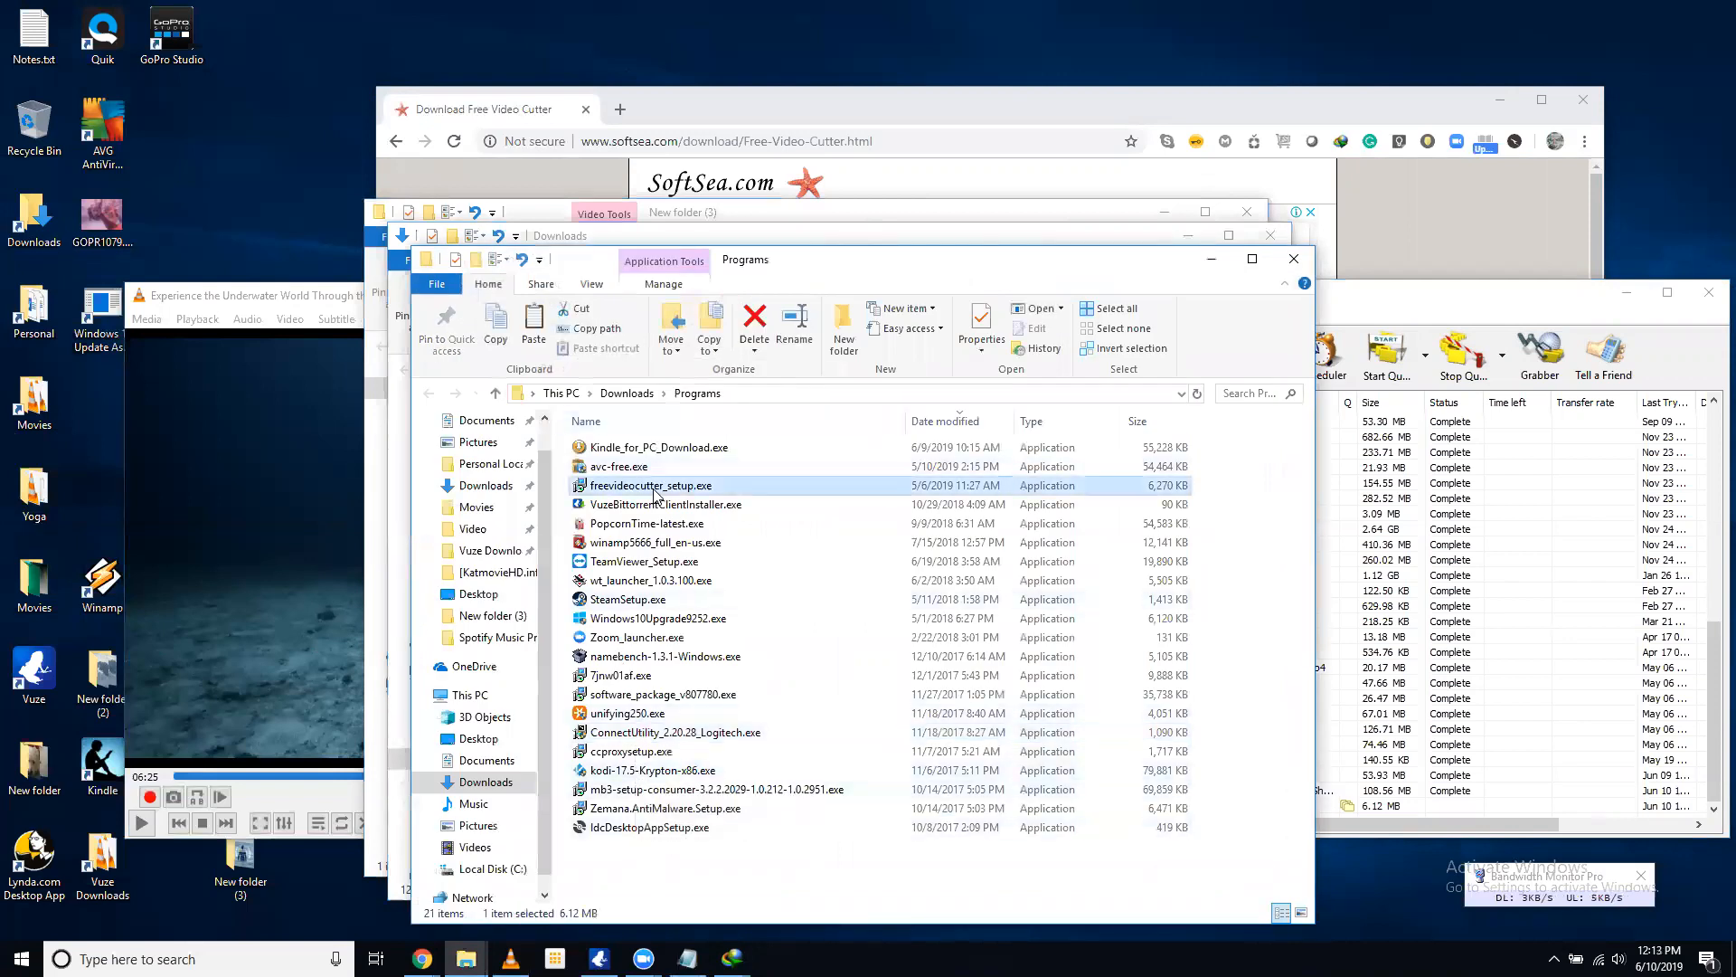
pyautogui.doubleClick(655, 490)
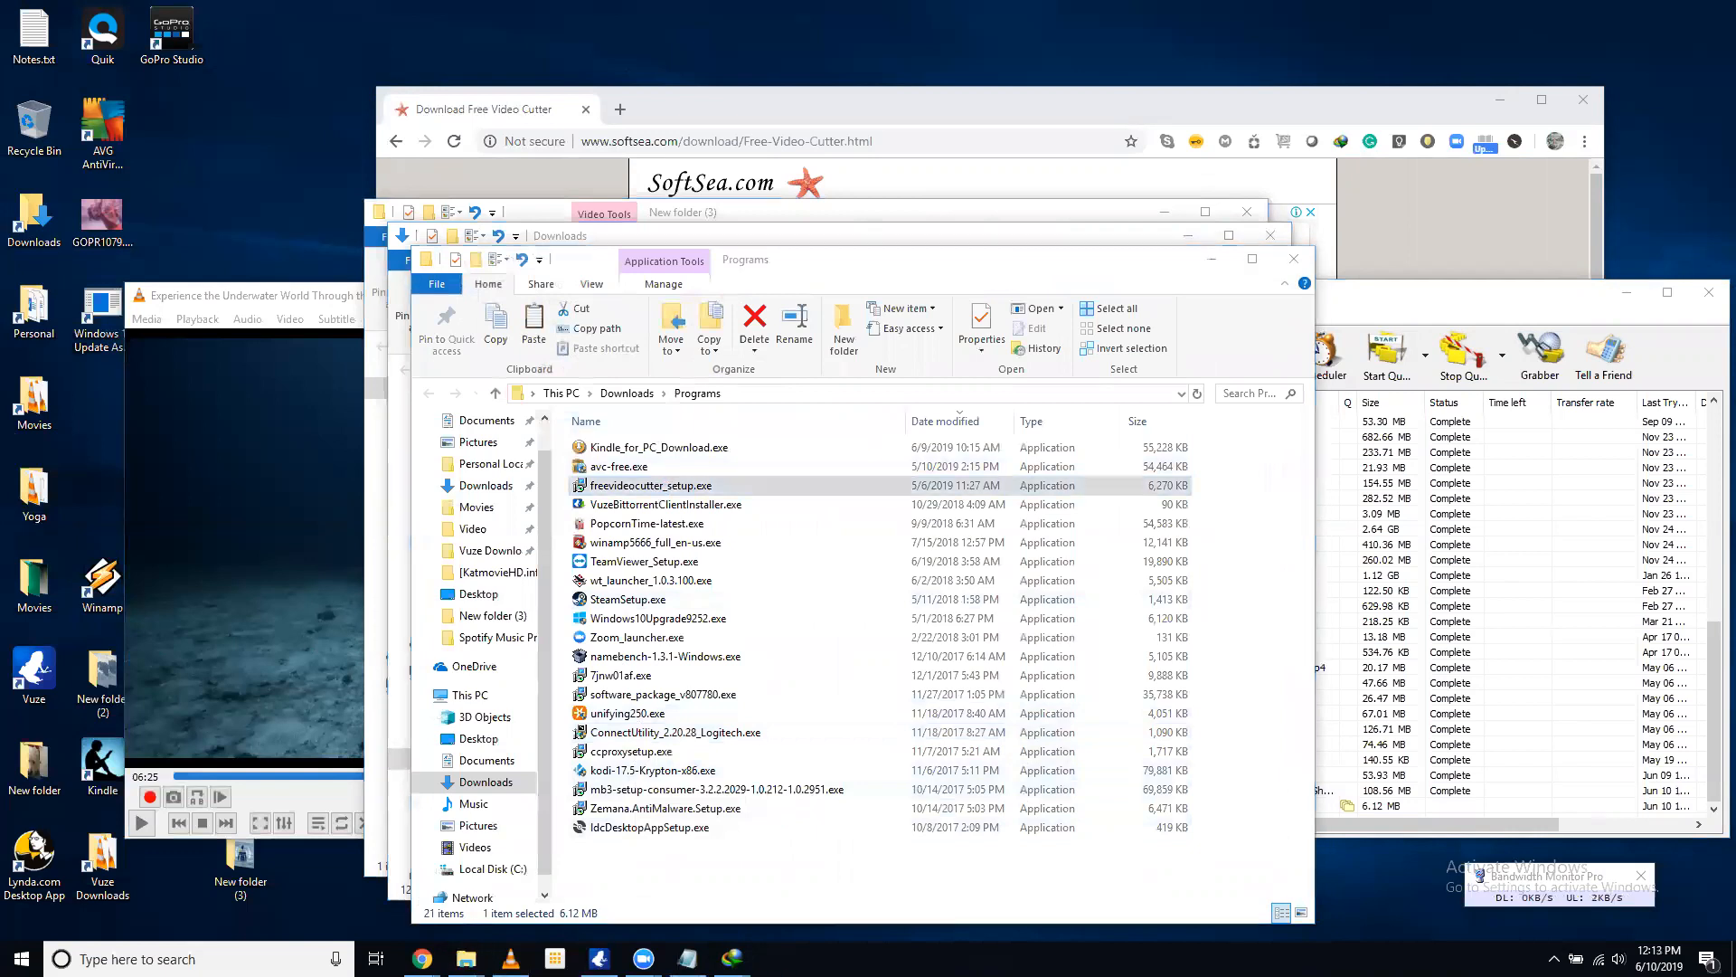
# Check the download status of freevideocutter_setup_2.exe, and return to the Free Video Cutter setup wizard
pyautogui.moveTo(733, 958)
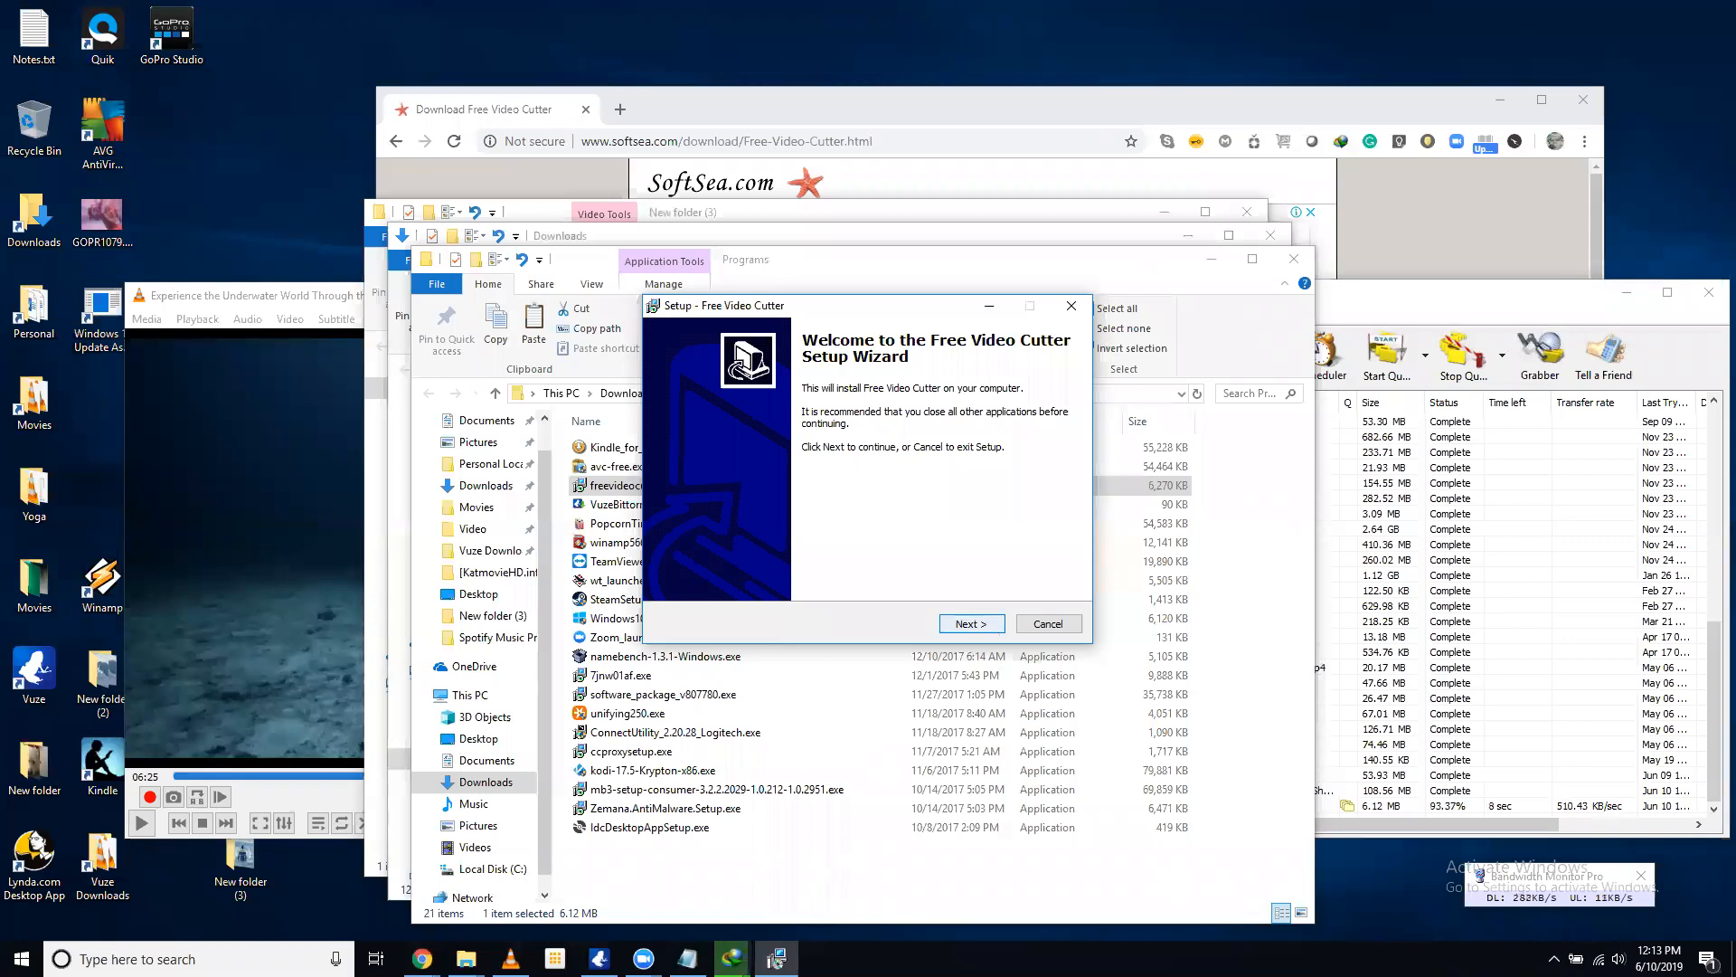
pyautogui.click(731, 958)
pyautogui.click(796, 876)
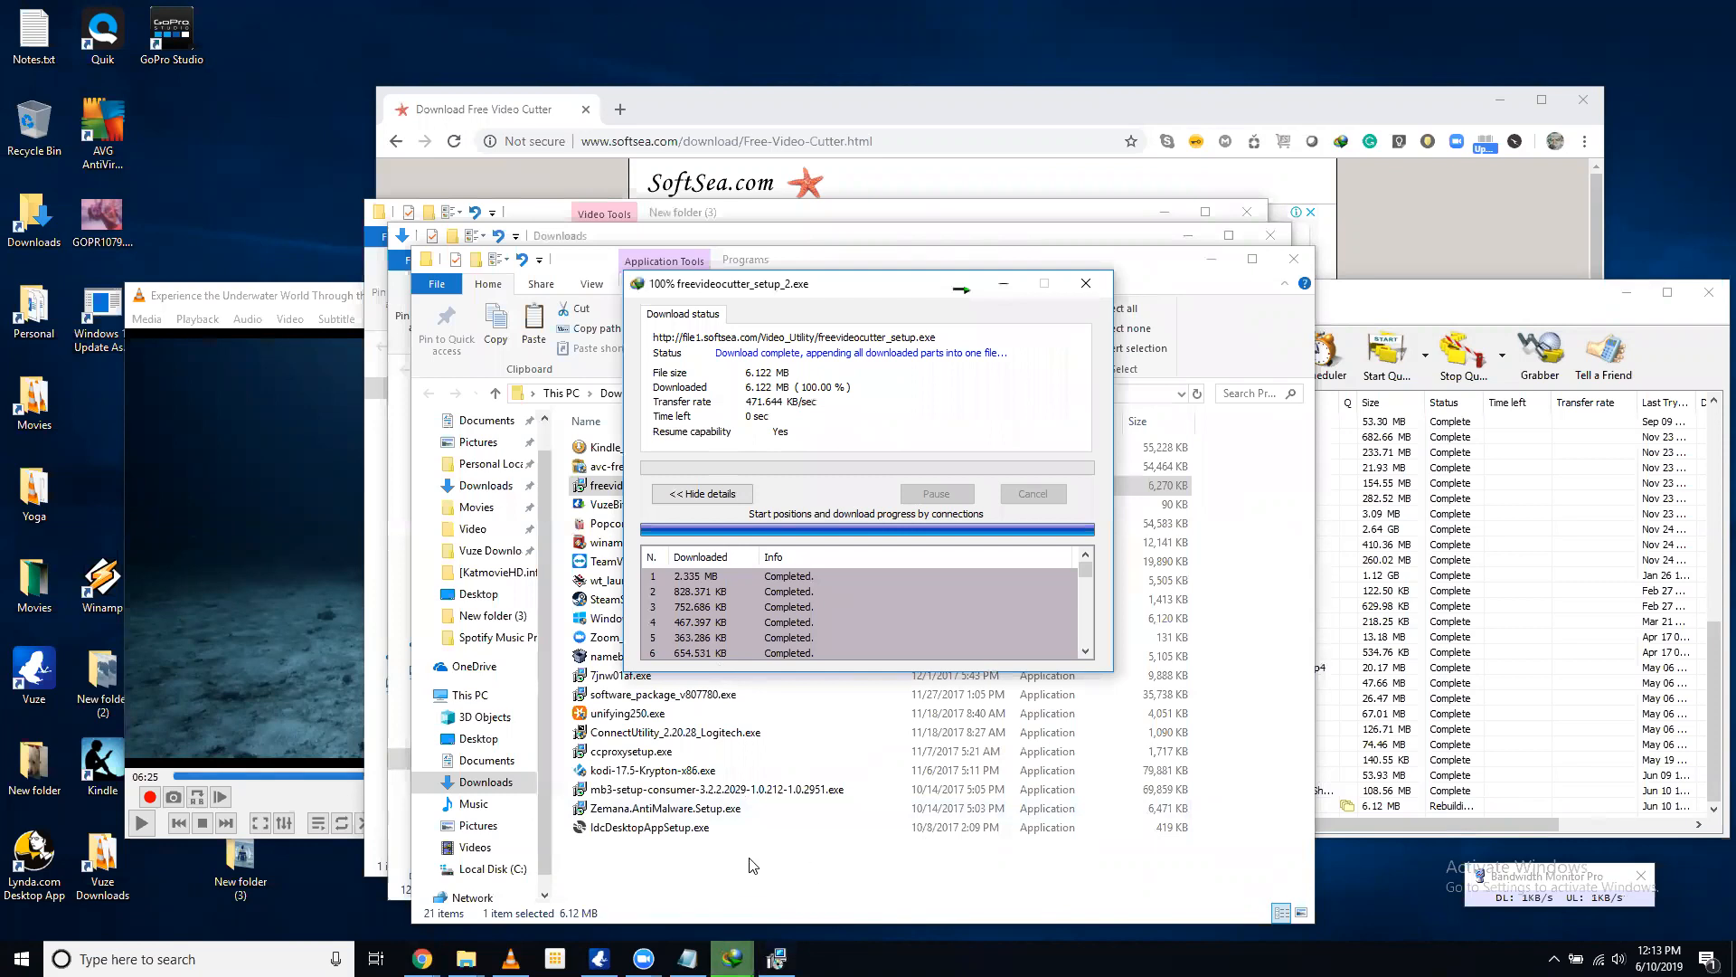
pyautogui.click(776, 959)
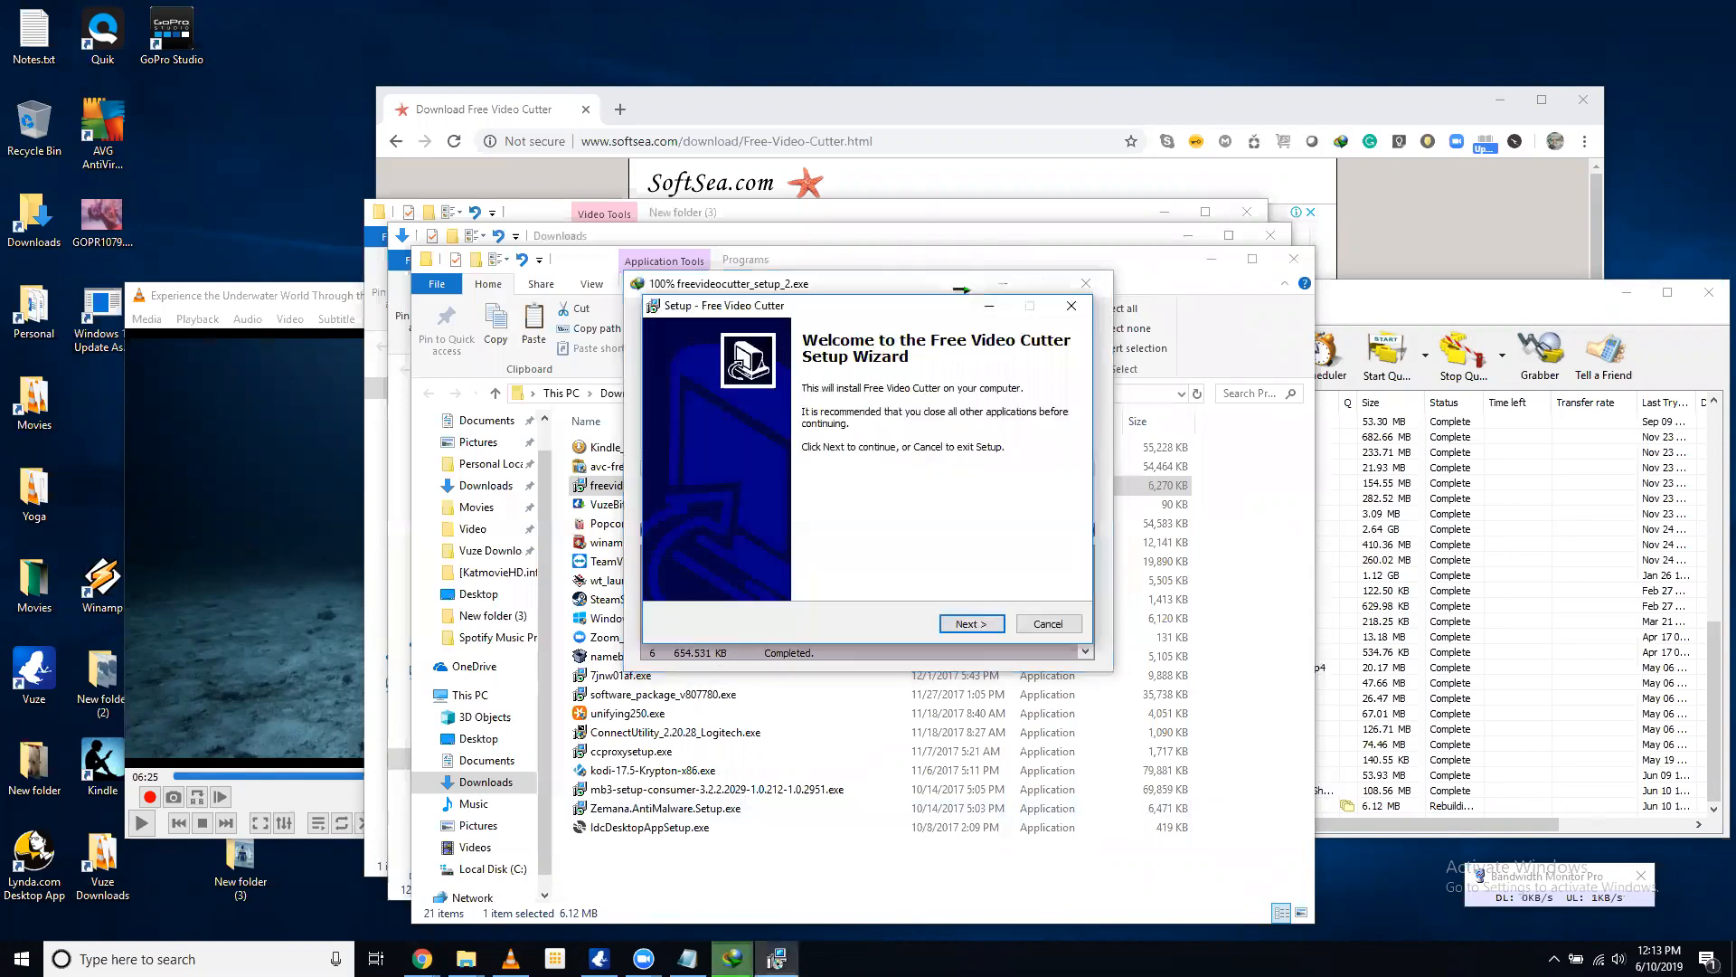
# Accept the Free Video Cutter license agreement and continue to the installation destination
pyautogui.click(970, 624)
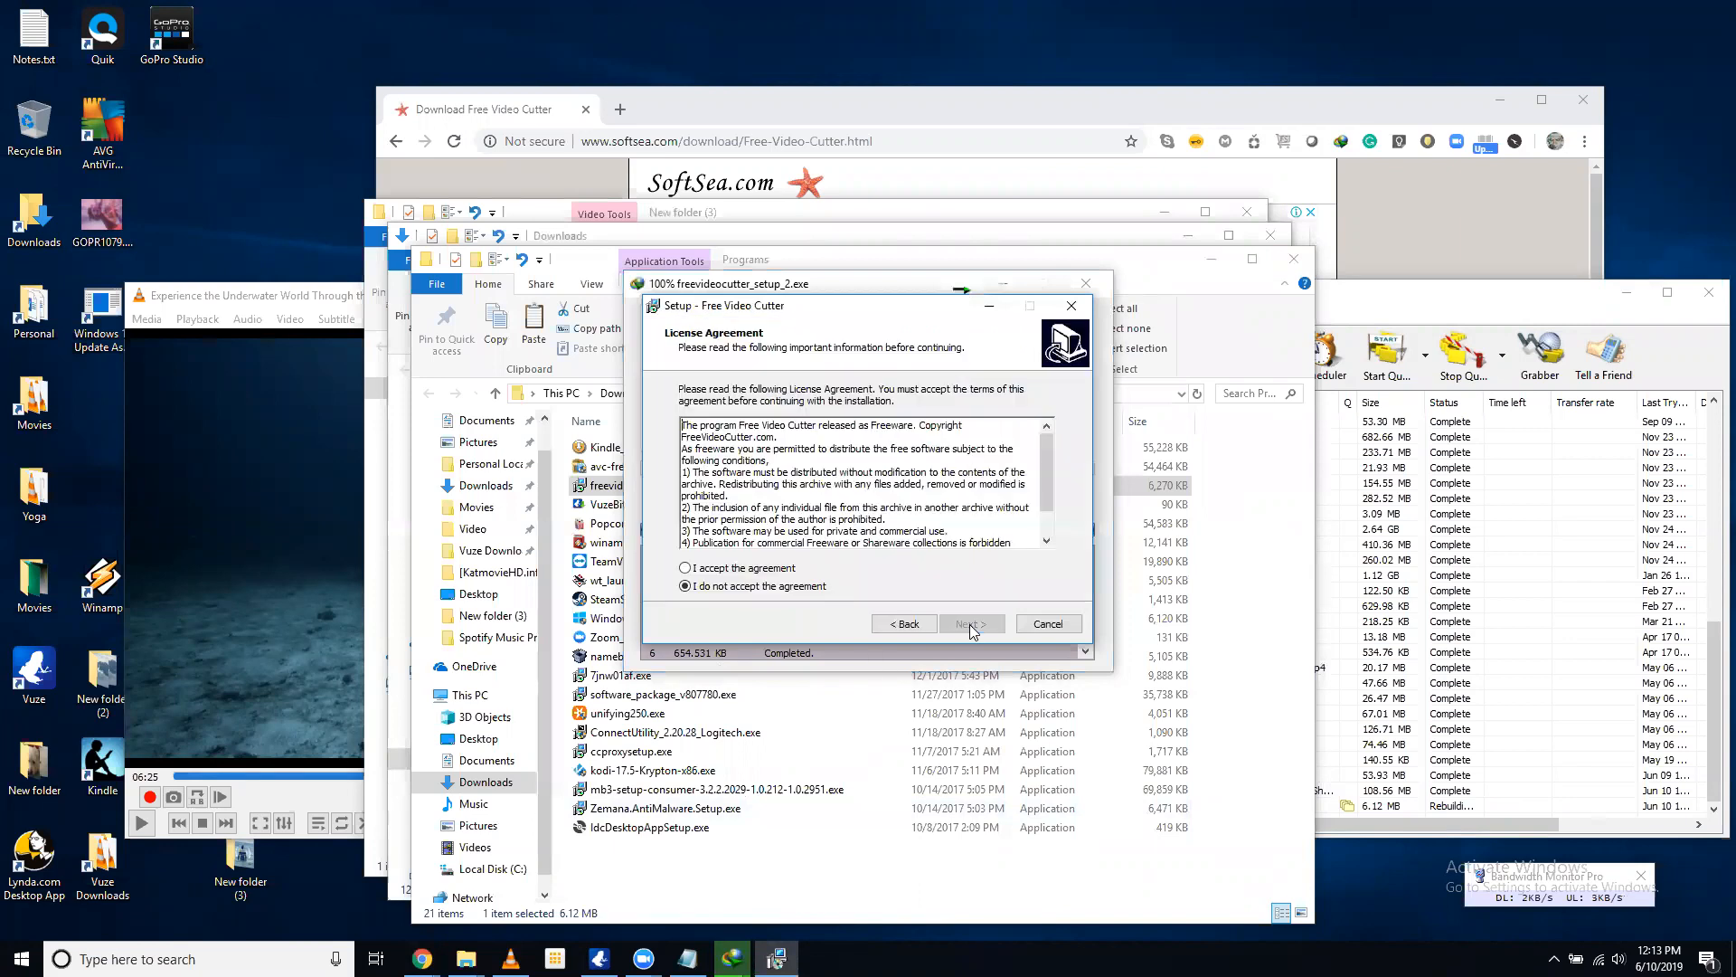
pyautogui.click(758, 568)
pyautogui.click(994, 630)
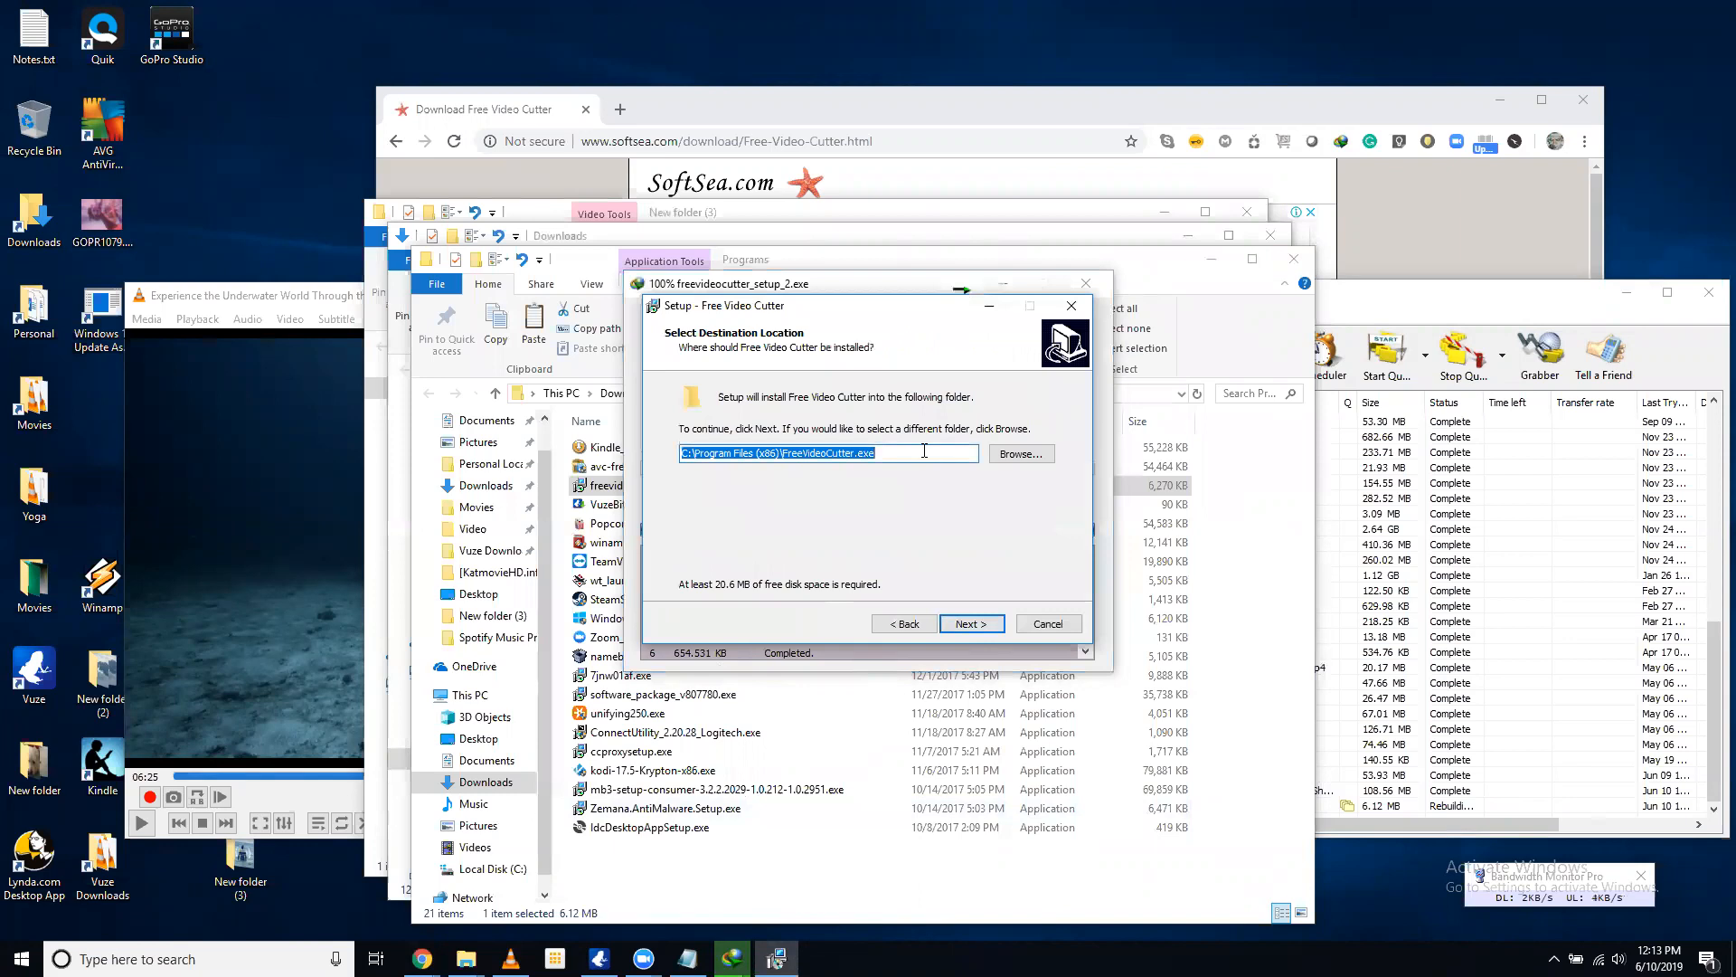
# Install Free Video Cutter in the default folder with the default Start Menu folder and a desktop icon
pyautogui.click(974, 630)
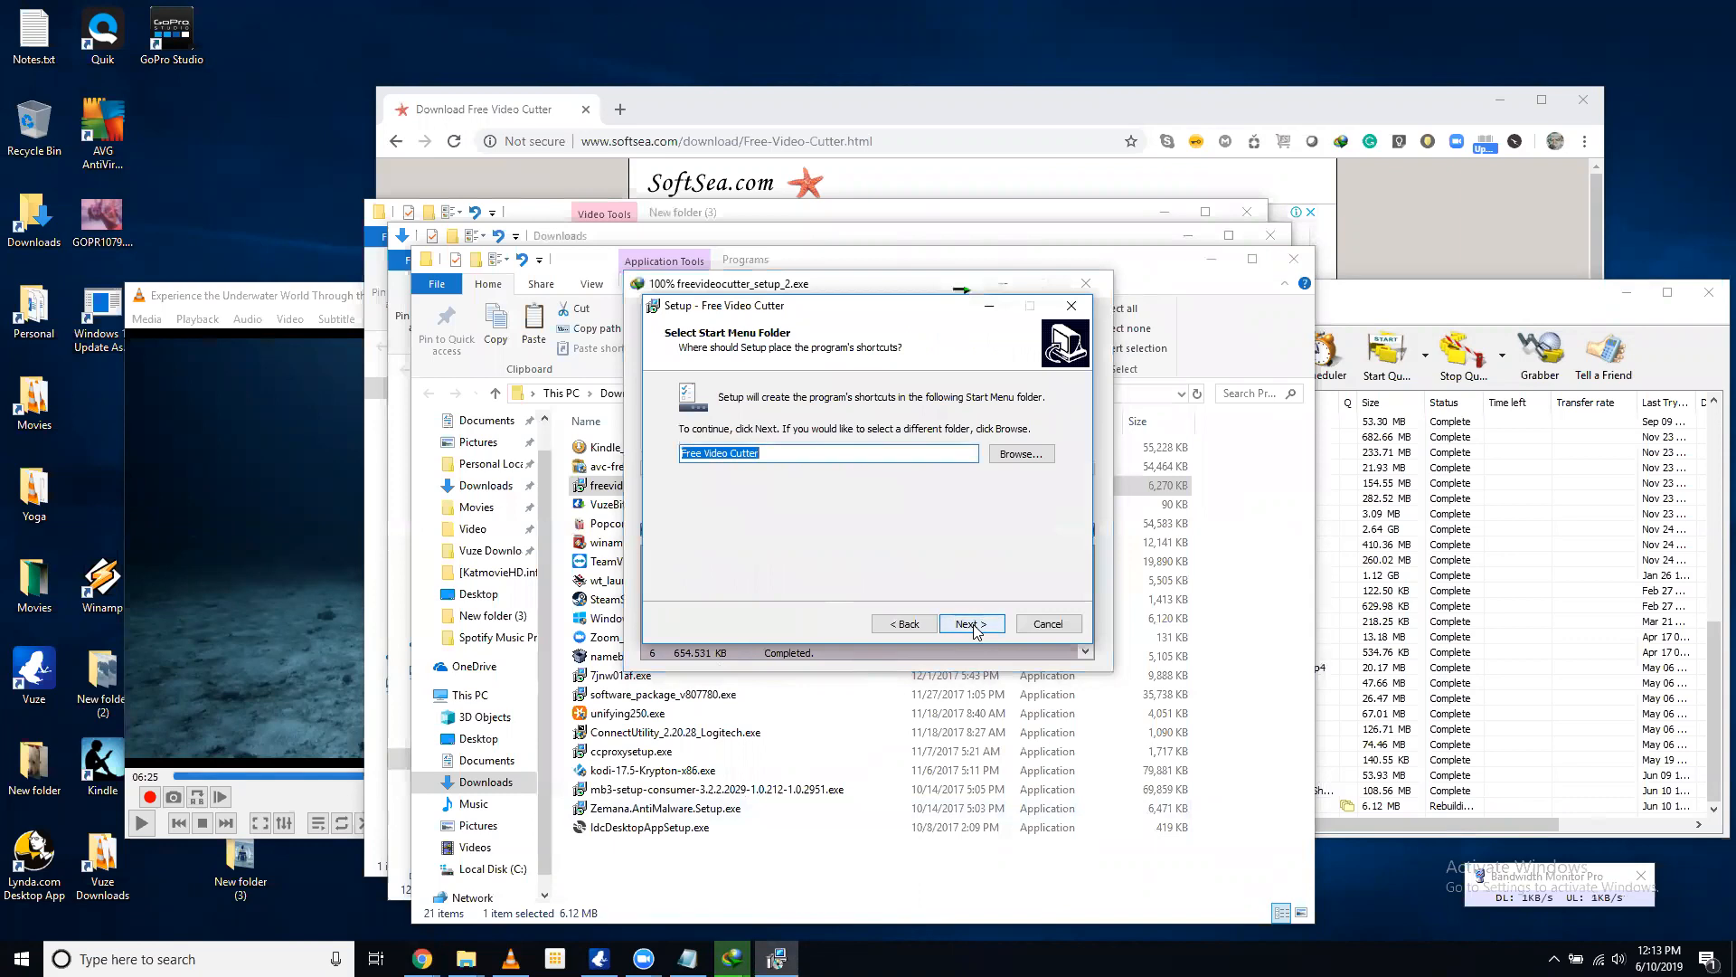
pyautogui.click(974, 630)
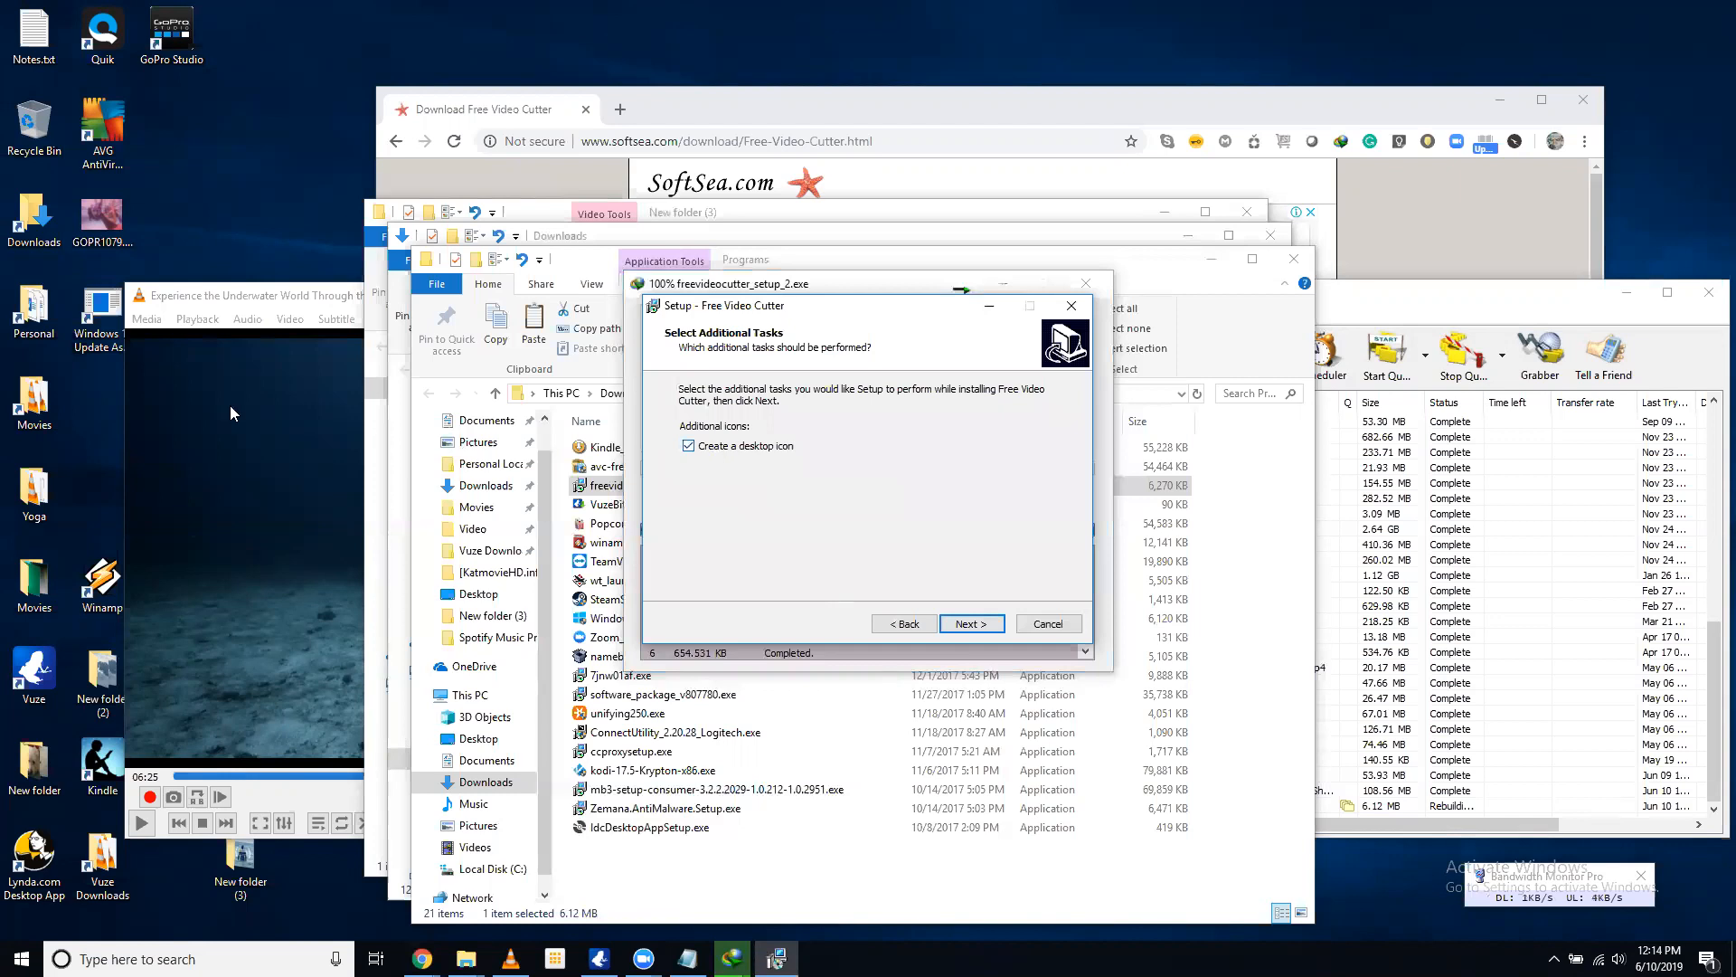
pyautogui.click(960, 624)
pyautogui.click(961, 626)
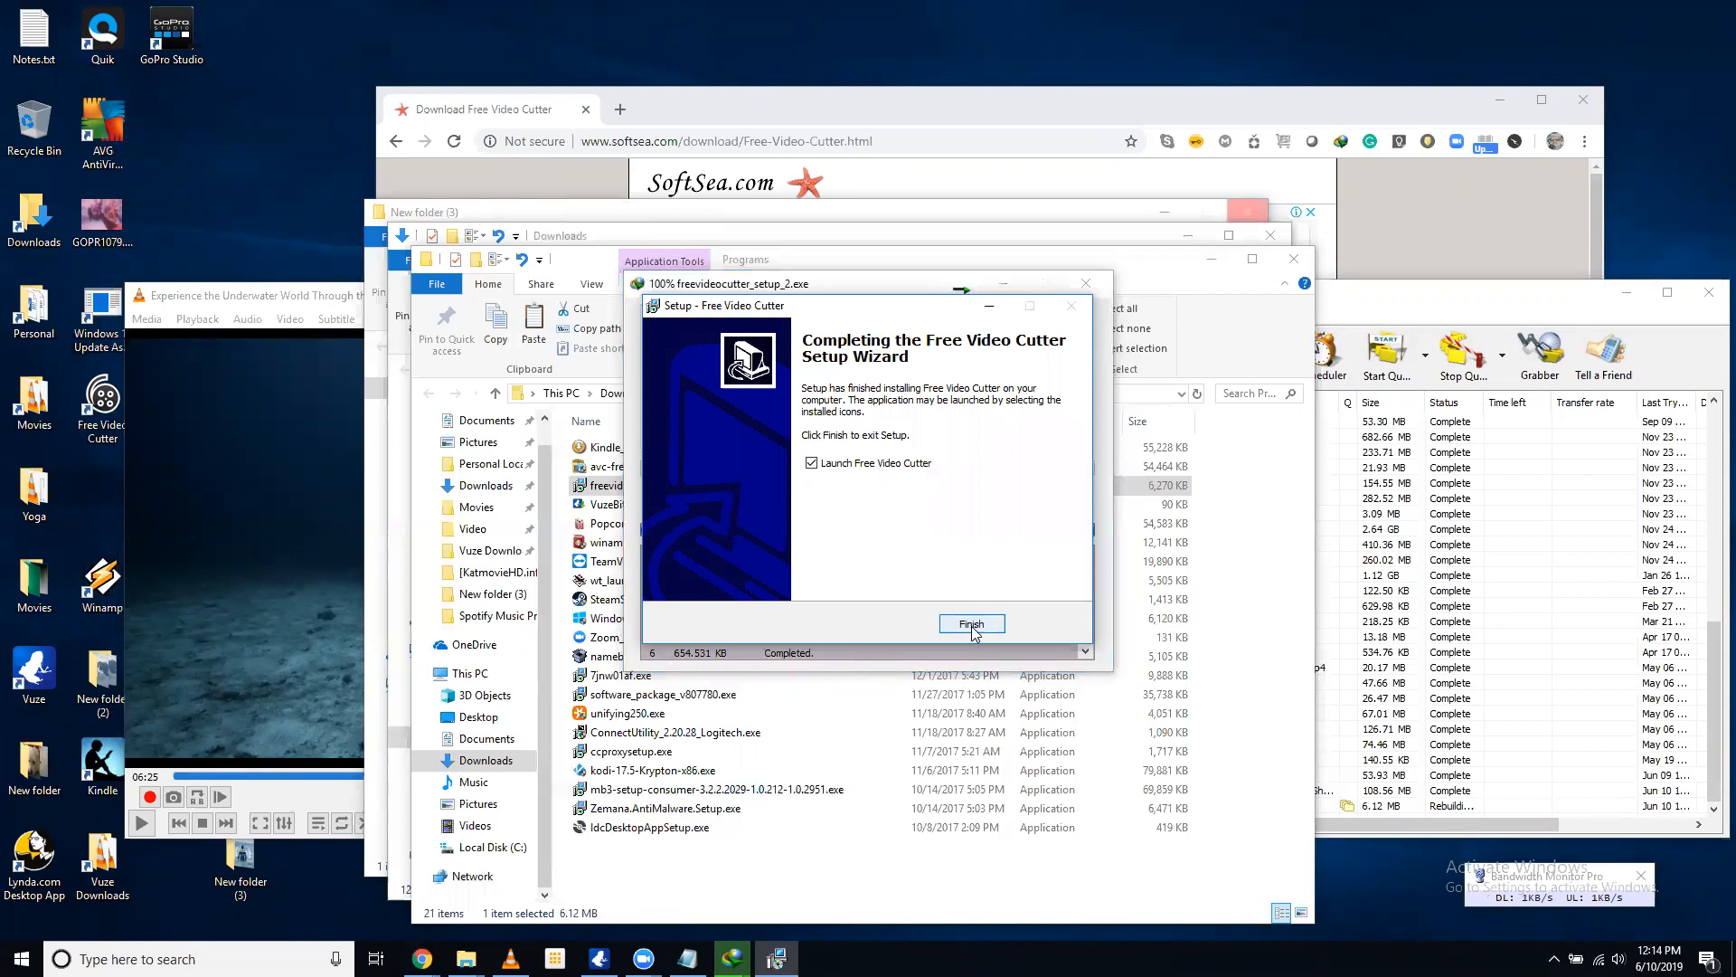
# Move the video player window clear of the new desktop shortcut and finish the Free Video Cutter setup
pyautogui.click(104, 430)
pyautogui.moveTo(214, 300); pyautogui.dragTo(302, 300)
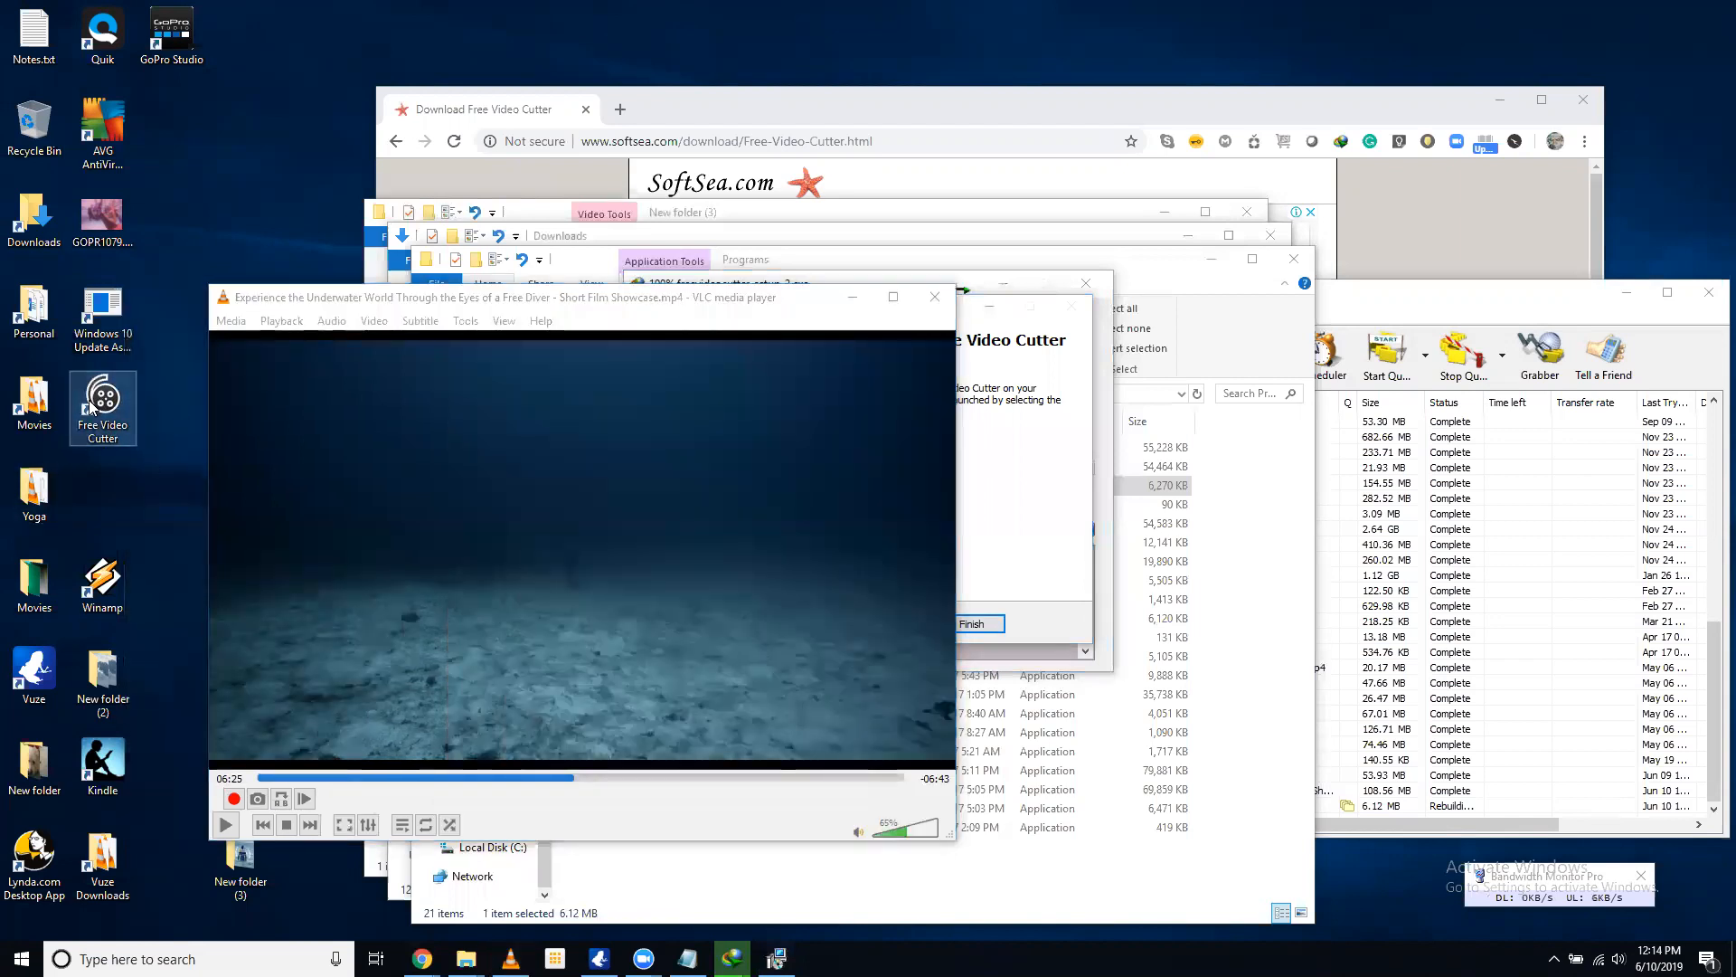
pyautogui.click(1045, 464)
pyautogui.click(865, 466)
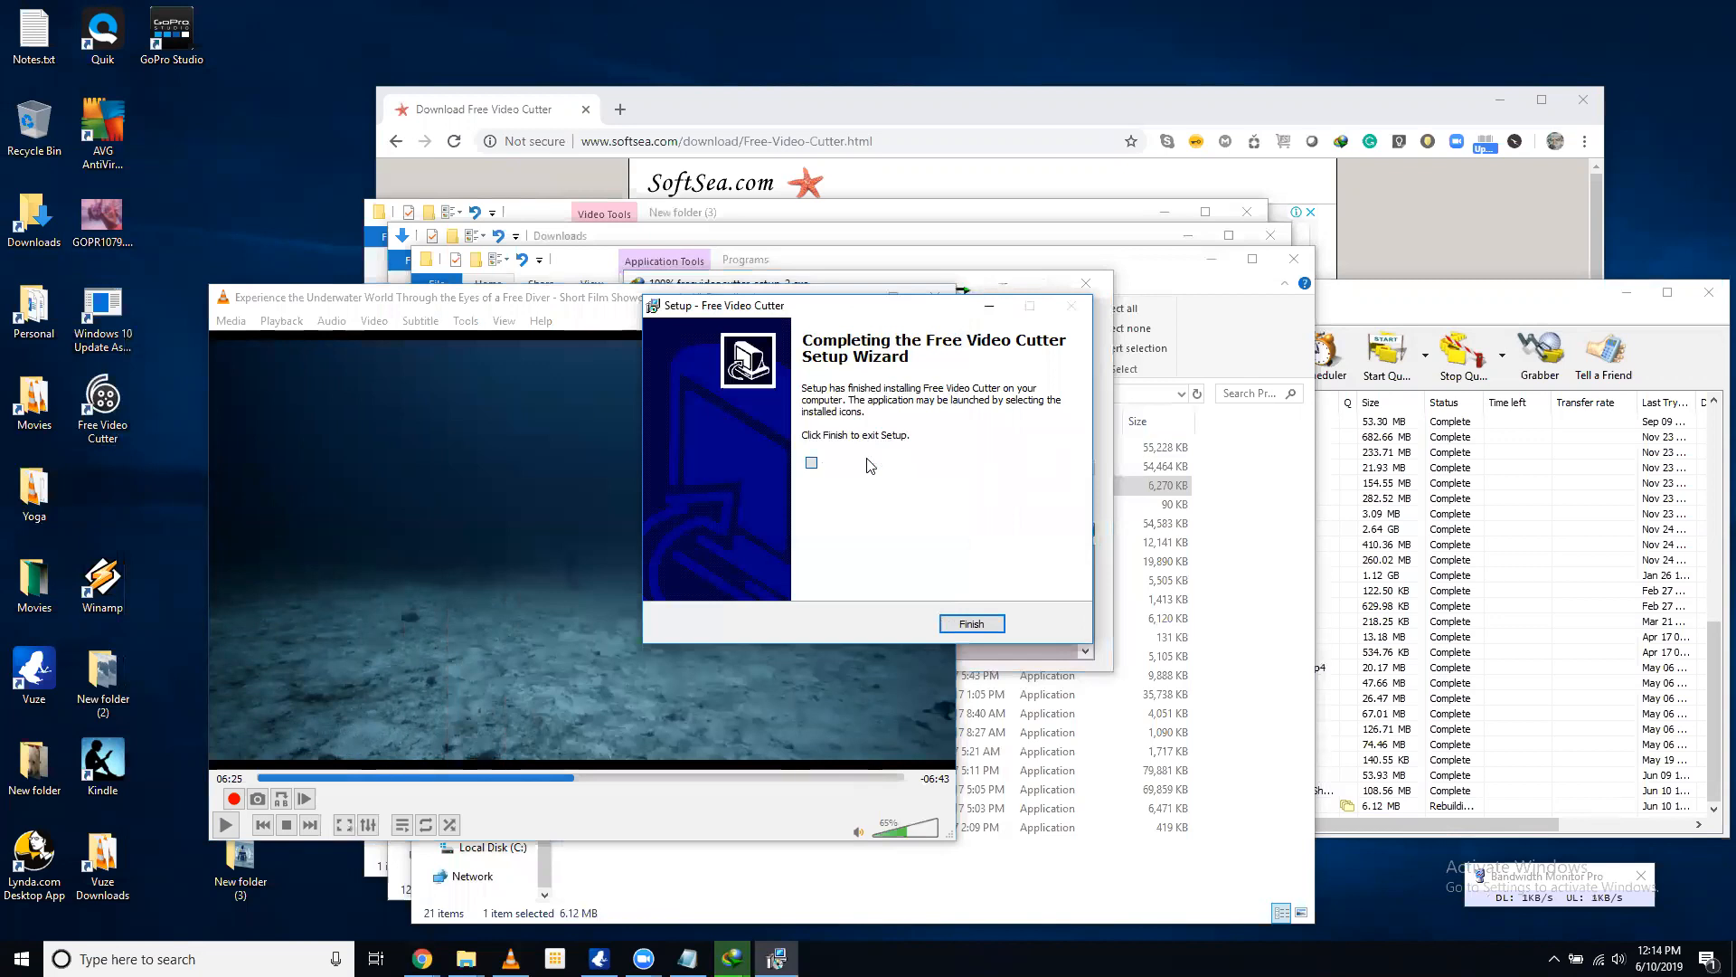
pyautogui.click(999, 627)
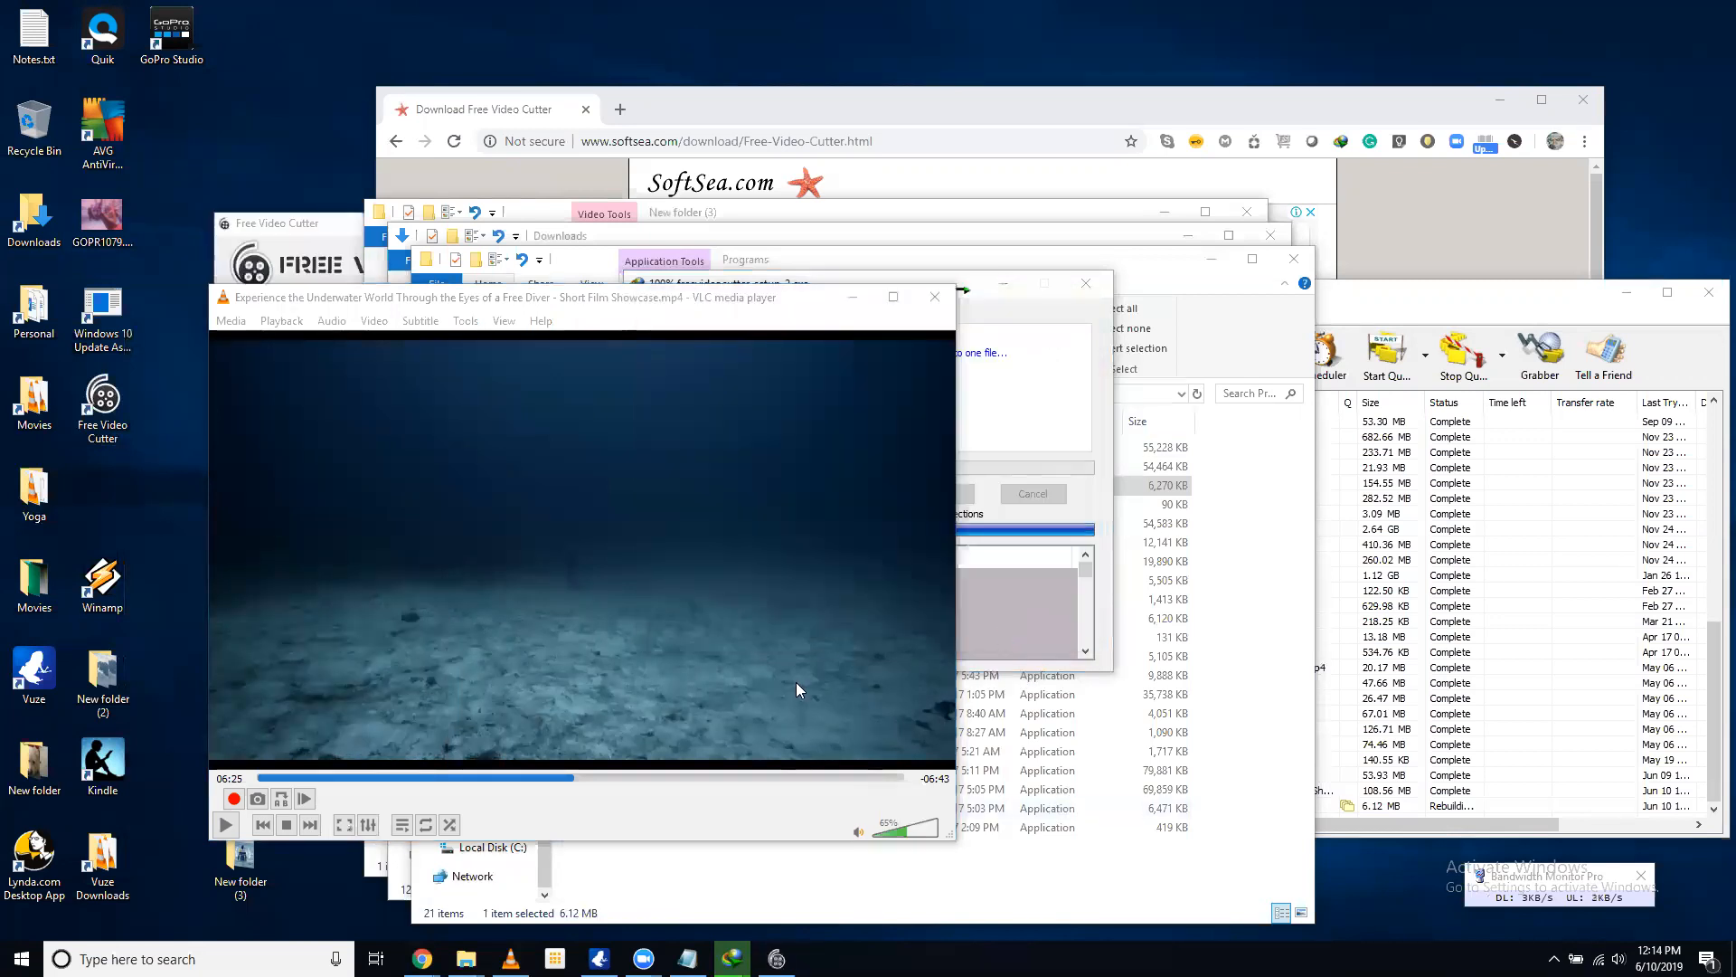
# Bring the Free Video Cutter window forward and confirm its options with "Don't create video thumbs" enabled
pyautogui.click(328, 224)
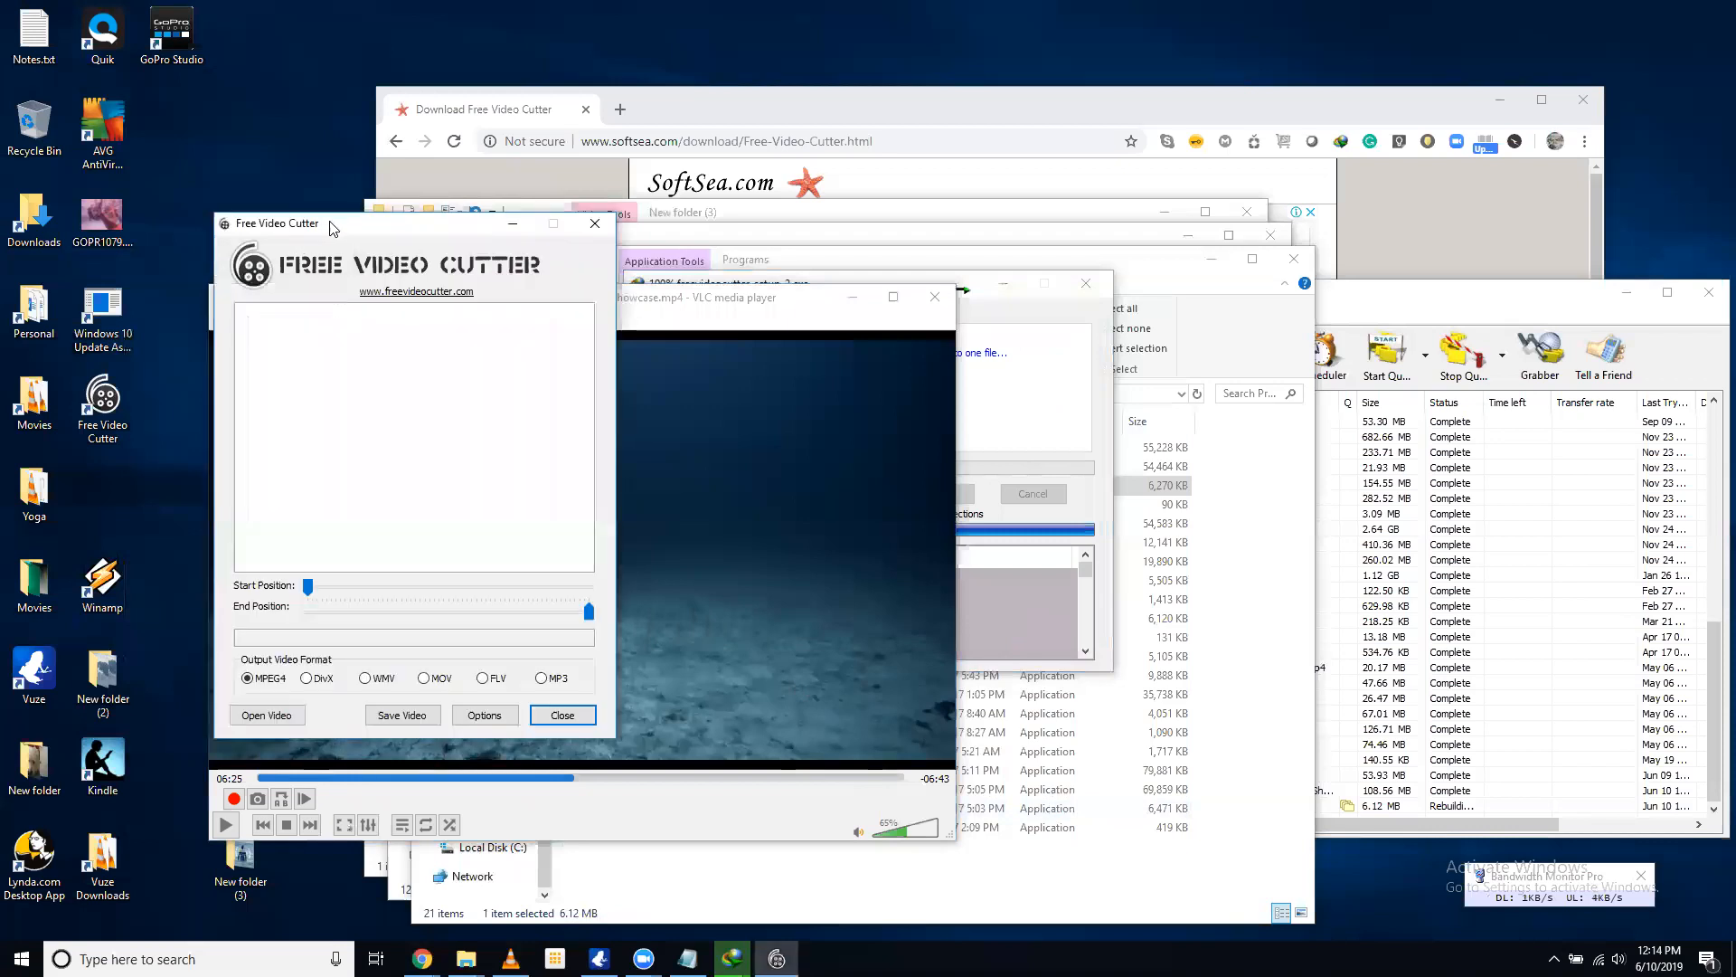
pyautogui.moveTo(332, 228); pyautogui.dragTo(888, 227)
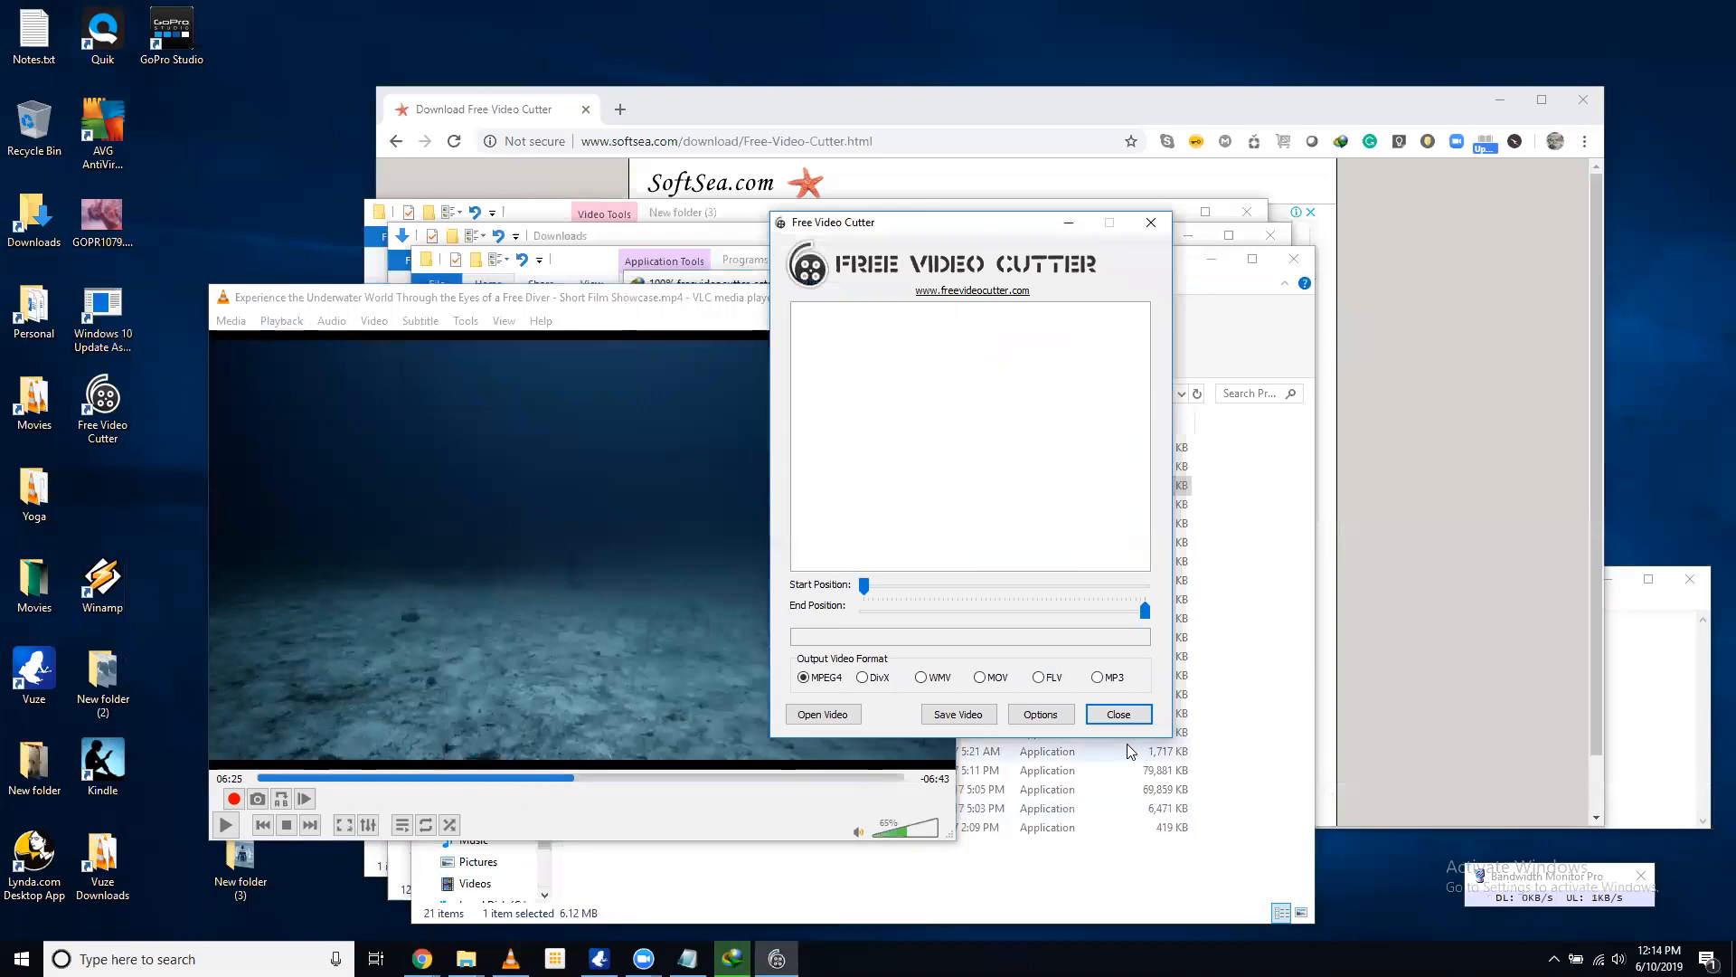
pyautogui.click(1053, 719)
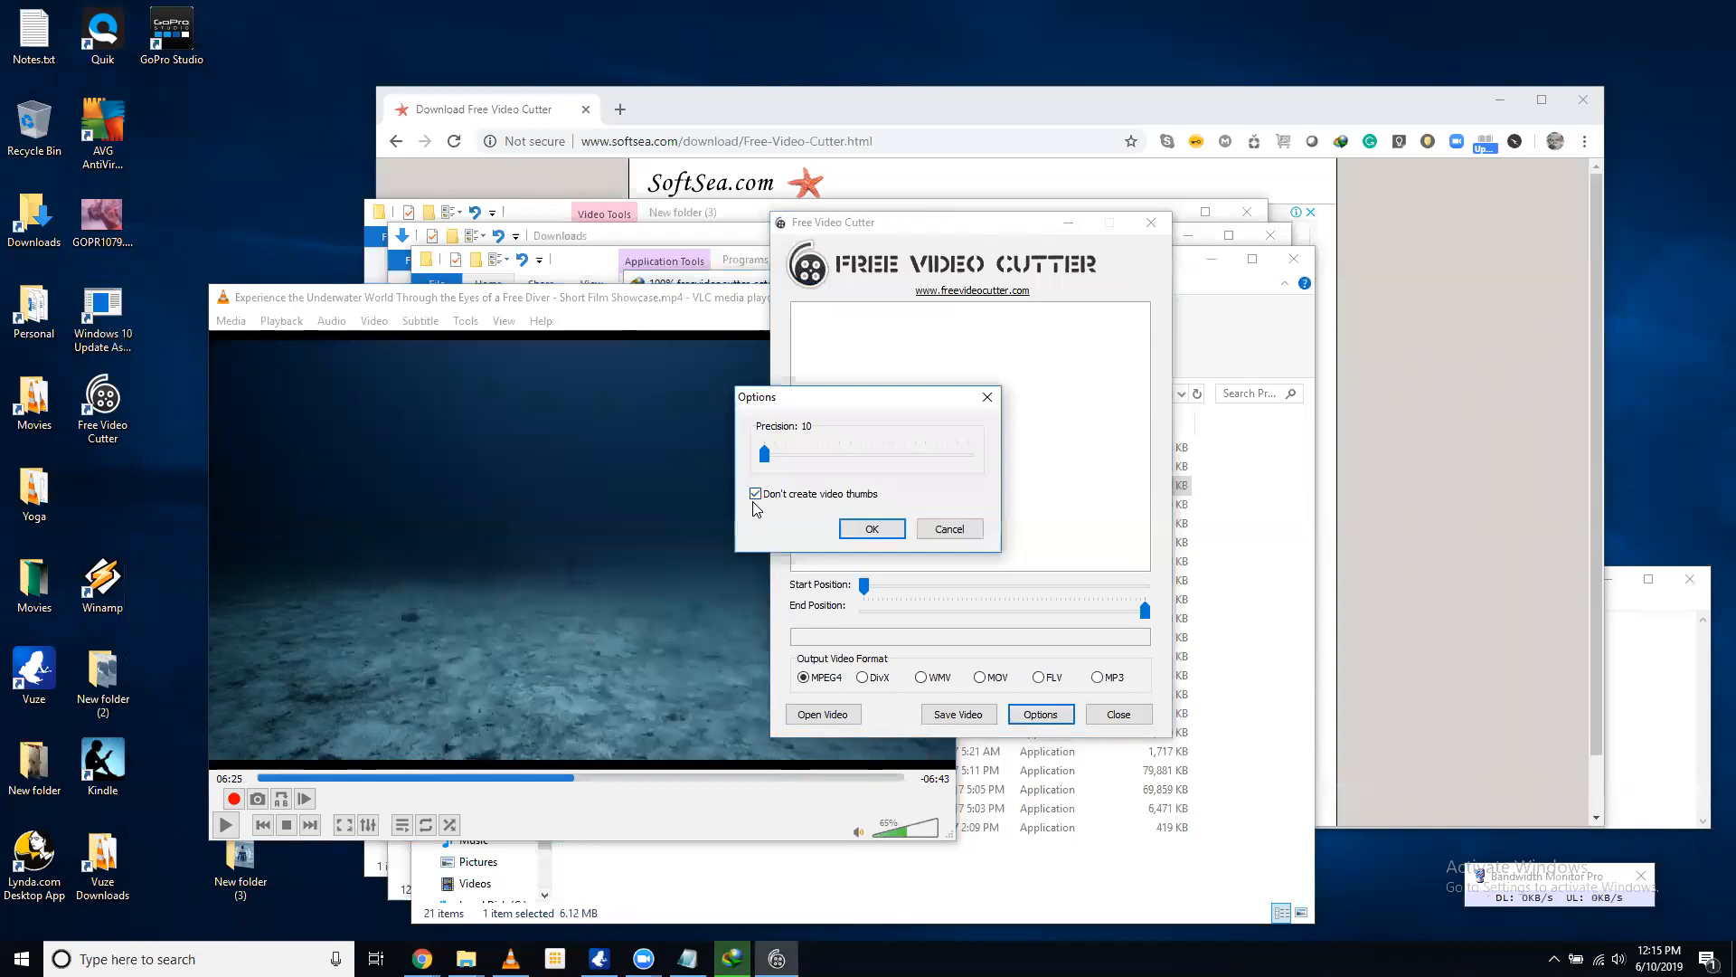
pyautogui.click(860, 529)
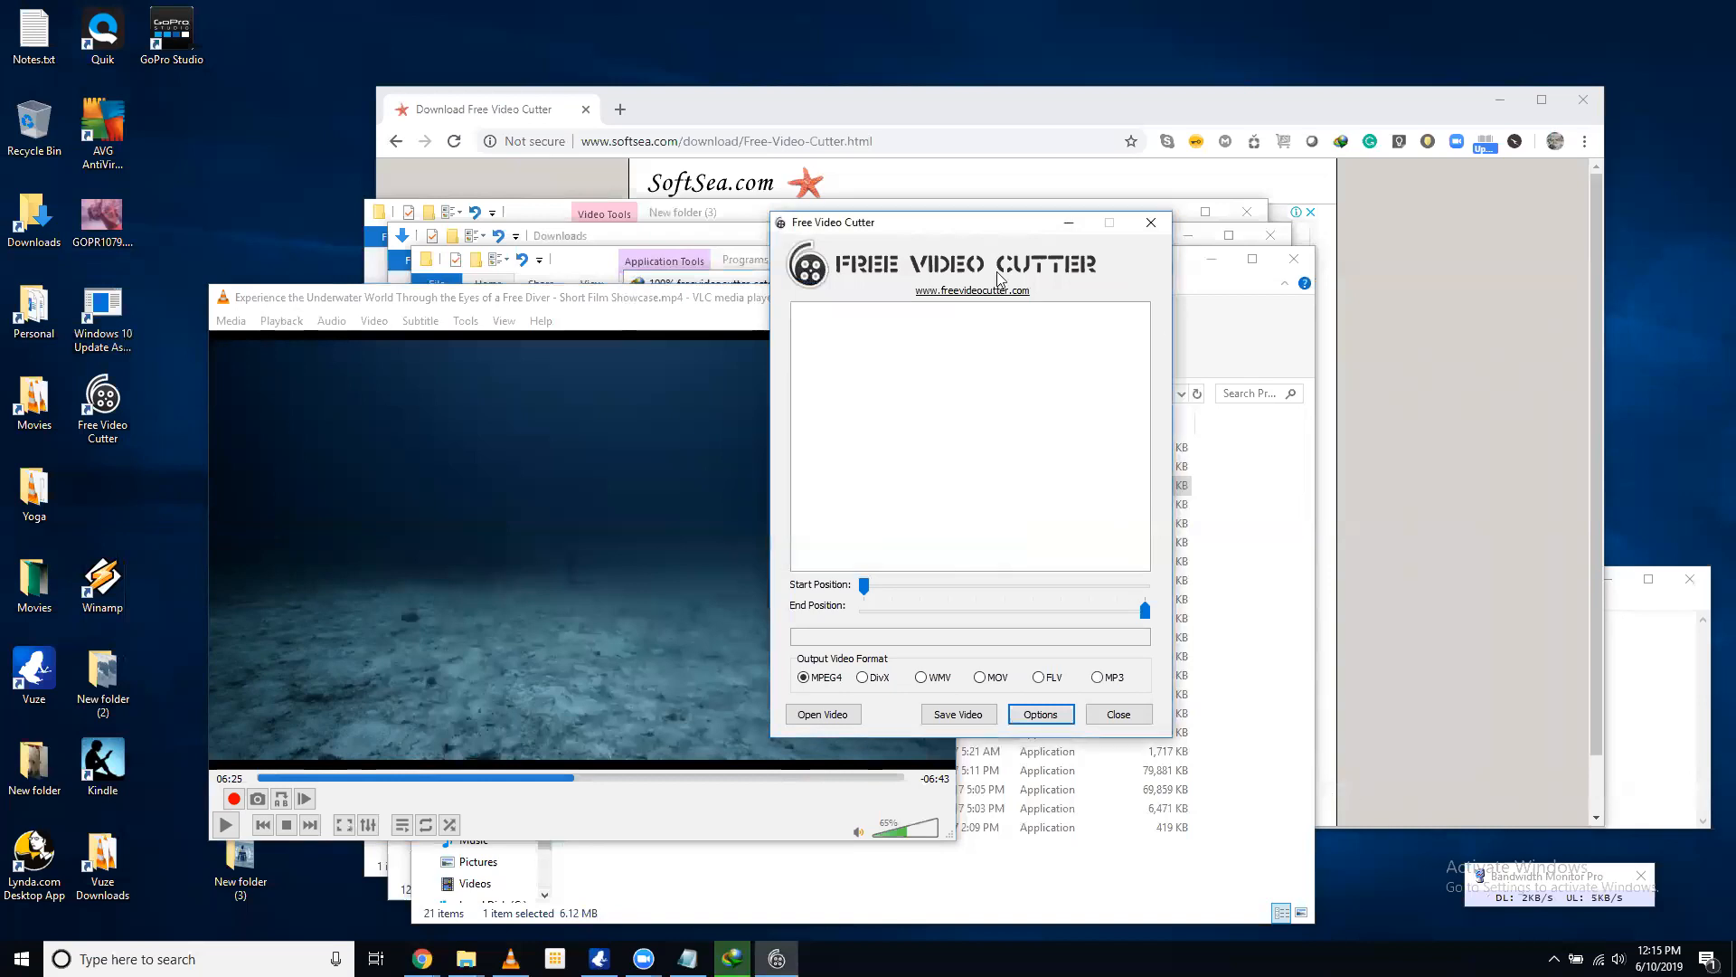
# Arrange the Free Video Cutter window beside the video player and place the Notepad time list over the video
pyautogui.moveTo(969, 232); pyautogui.dragTo(1094, 321)
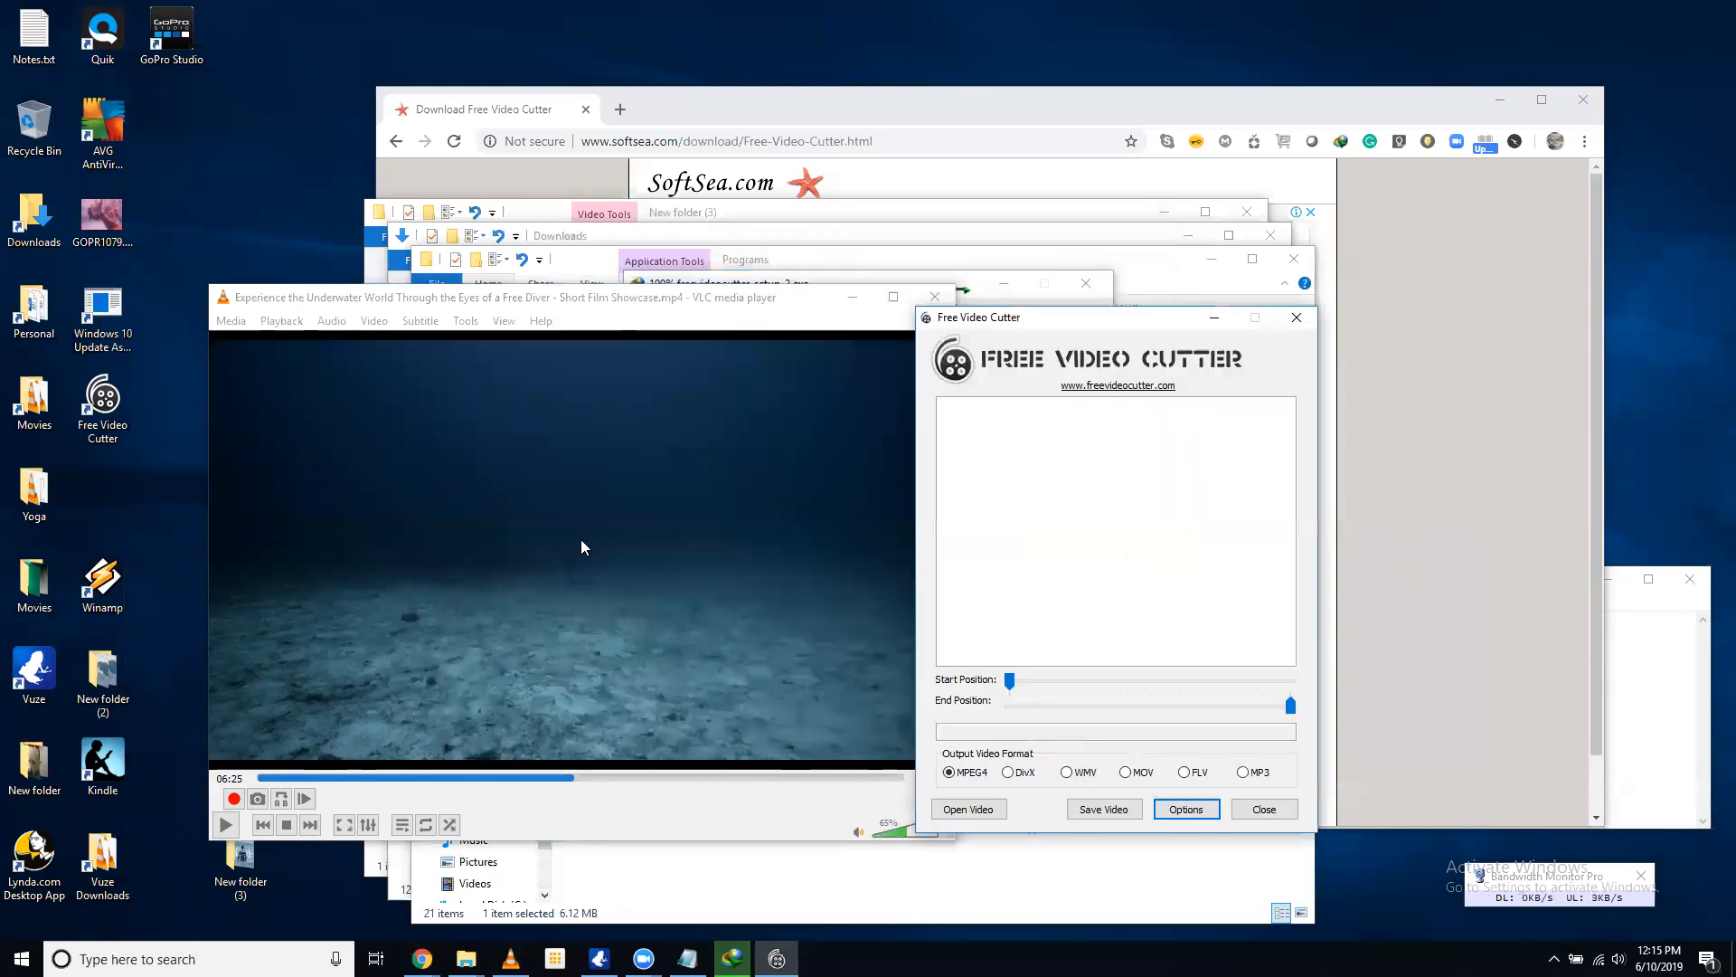
pyautogui.click(580, 539)
pyautogui.click(1664, 760)
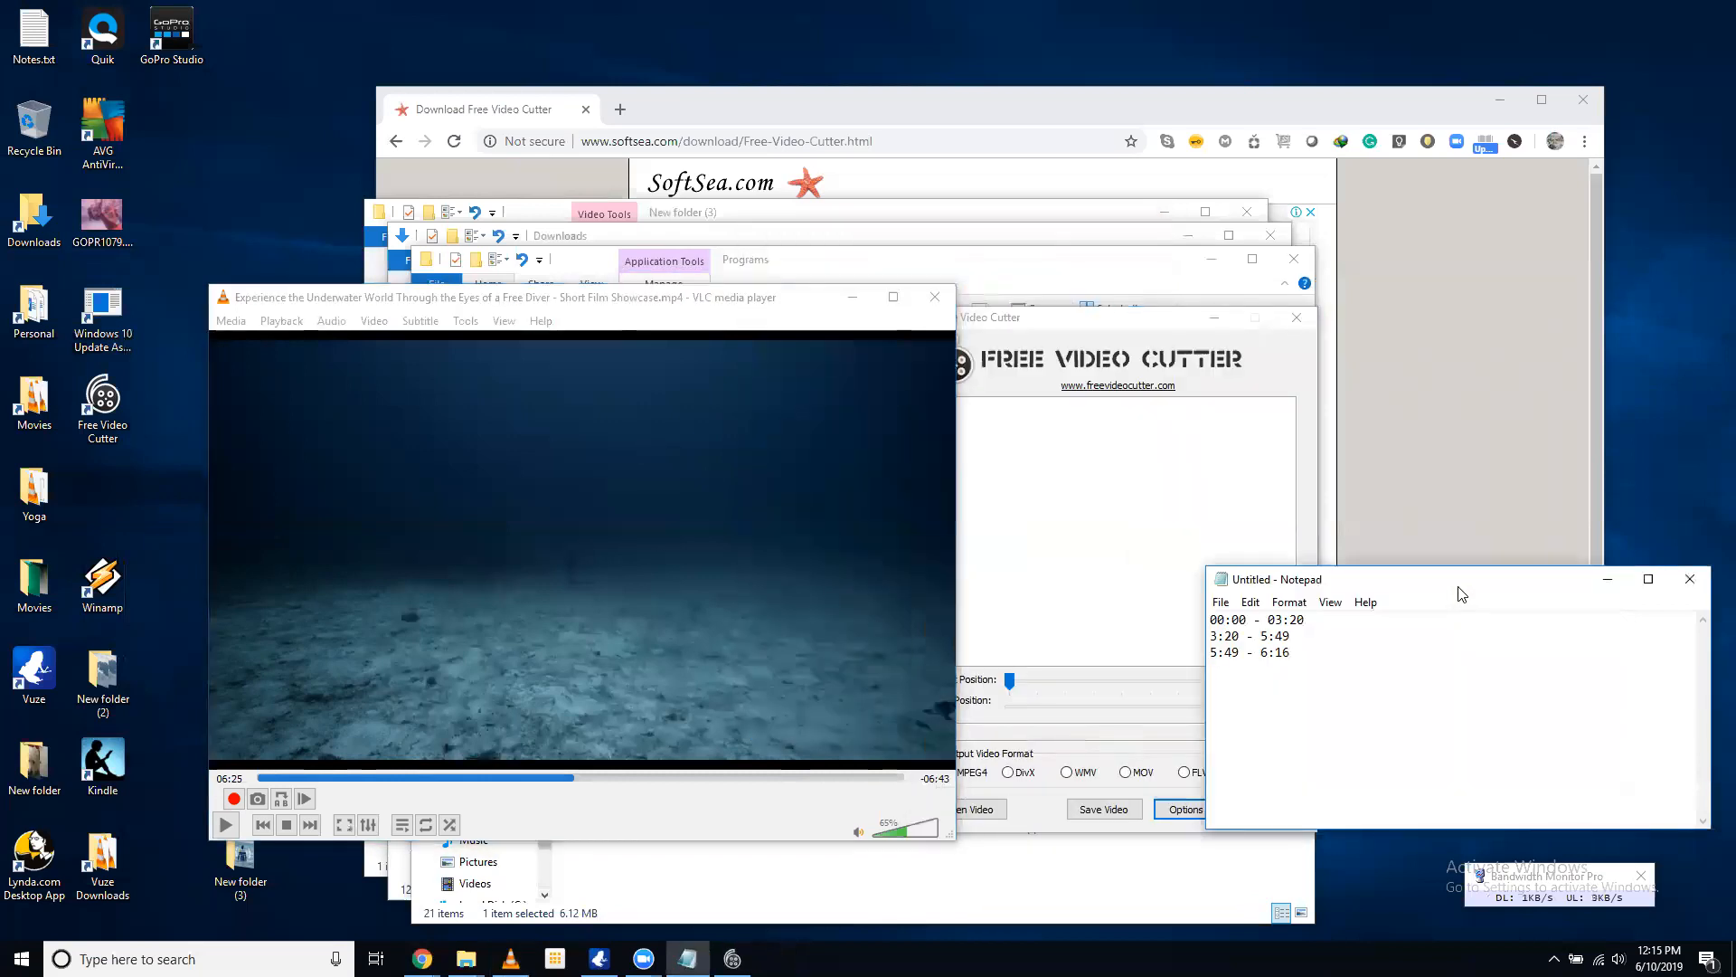
pyautogui.moveTo(1460, 588); pyautogui.dragTo(520, 405)
# Open the "Experience the Underwater World" video from New folder (3) on the Desktop in Free Video Cutter
pyautogui.click(1090, 513)
pyautogui.click(966, 809)
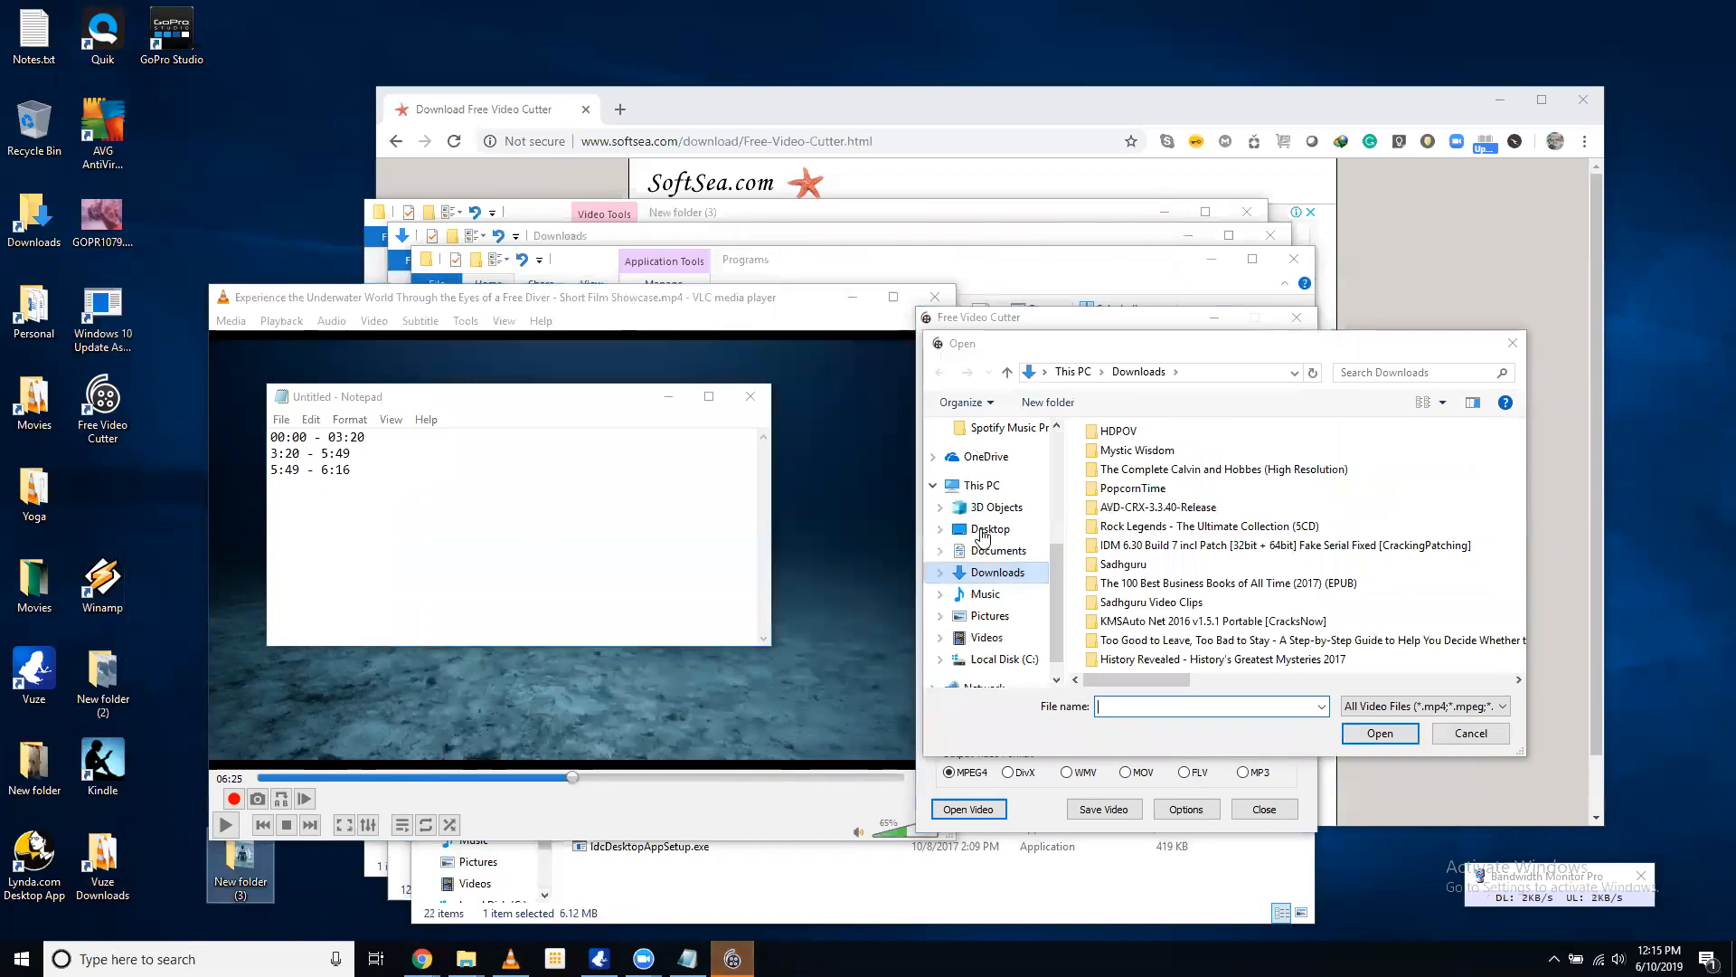
pyautogui.click(992, 533)
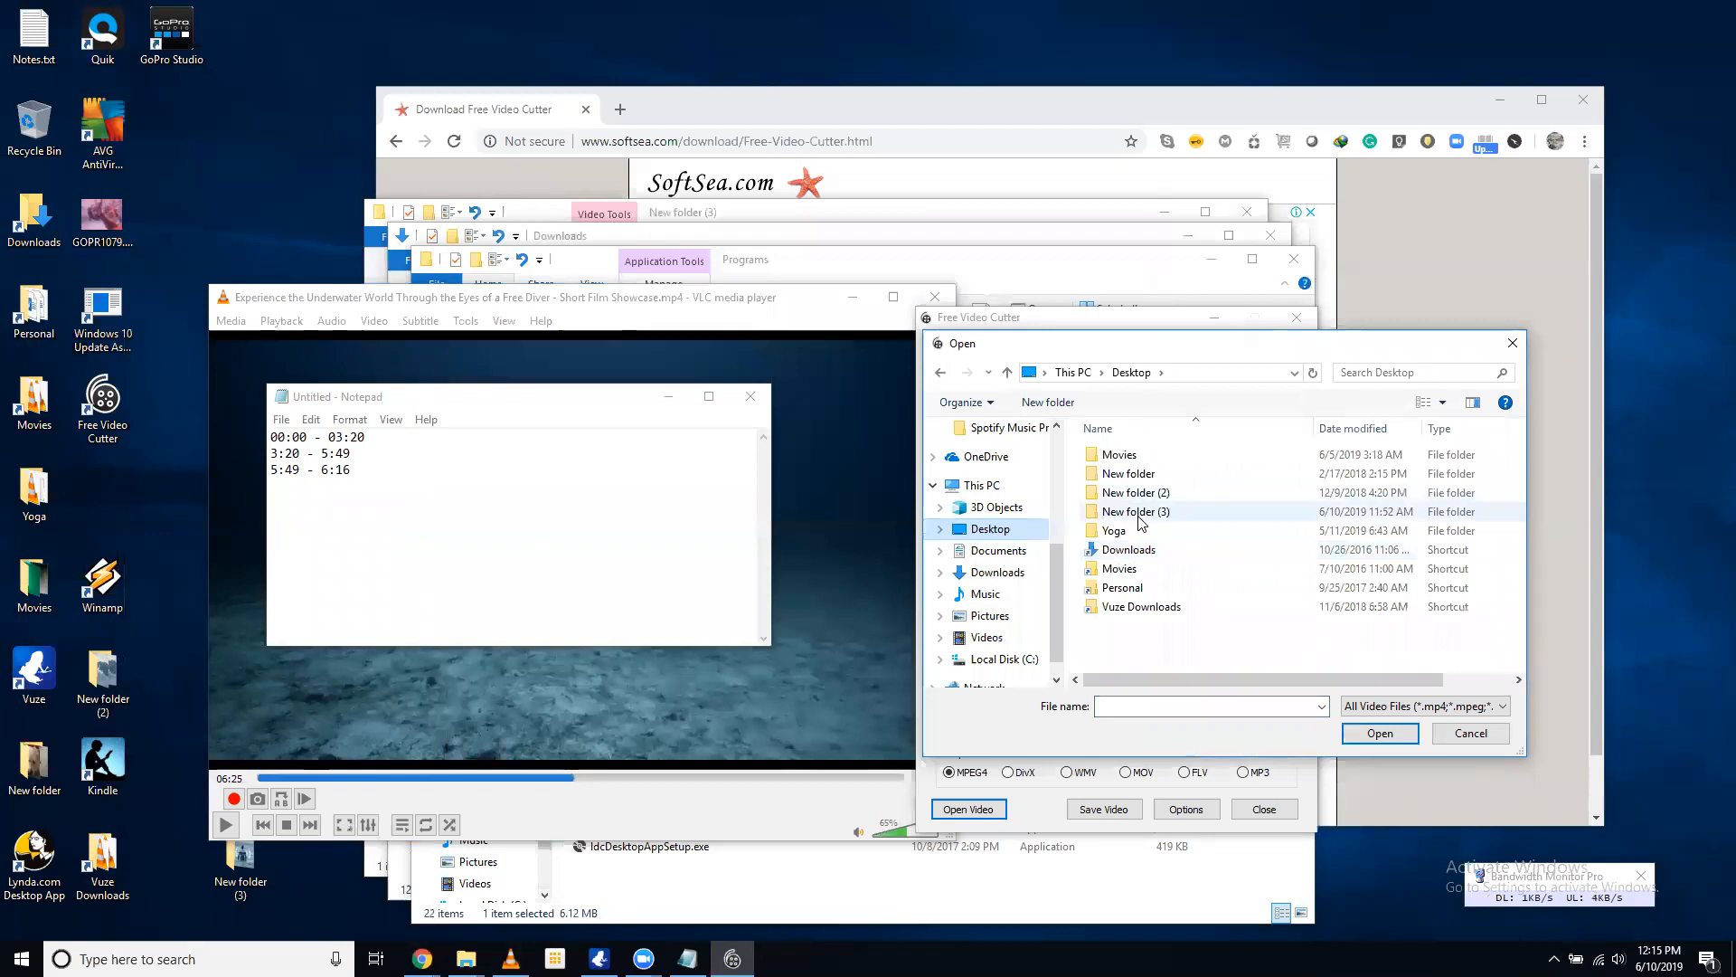
pyautogui.doubleClick(1142, 522)
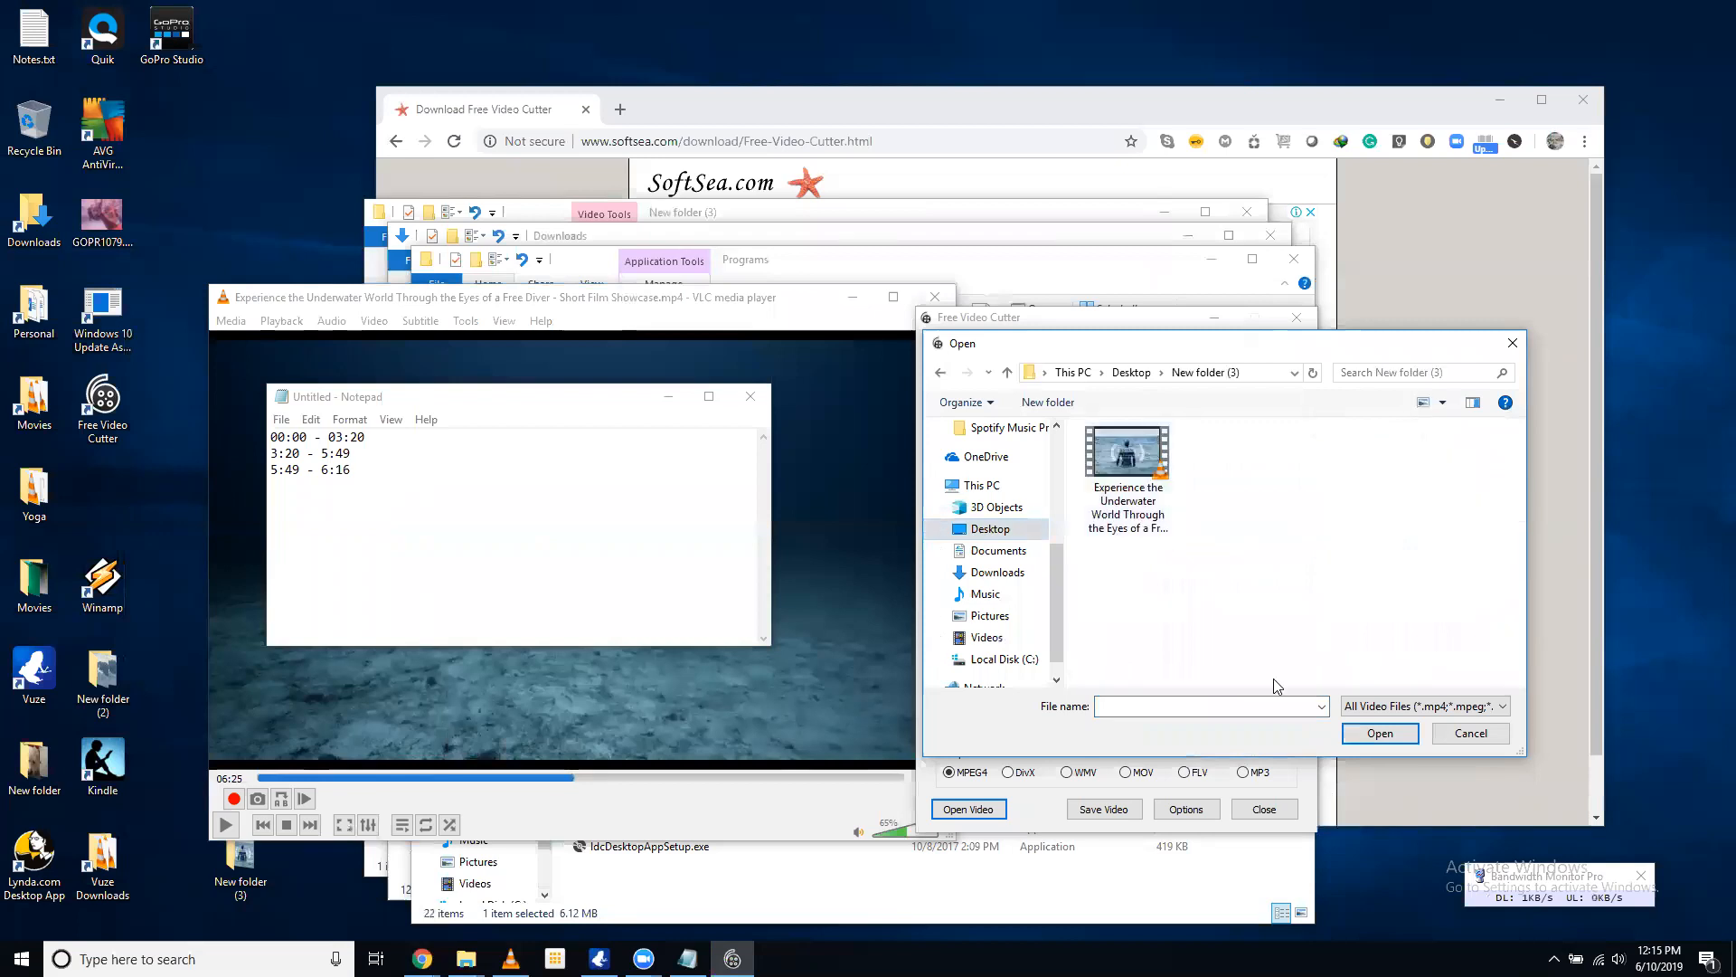
pyautogui.click(1157, 511)
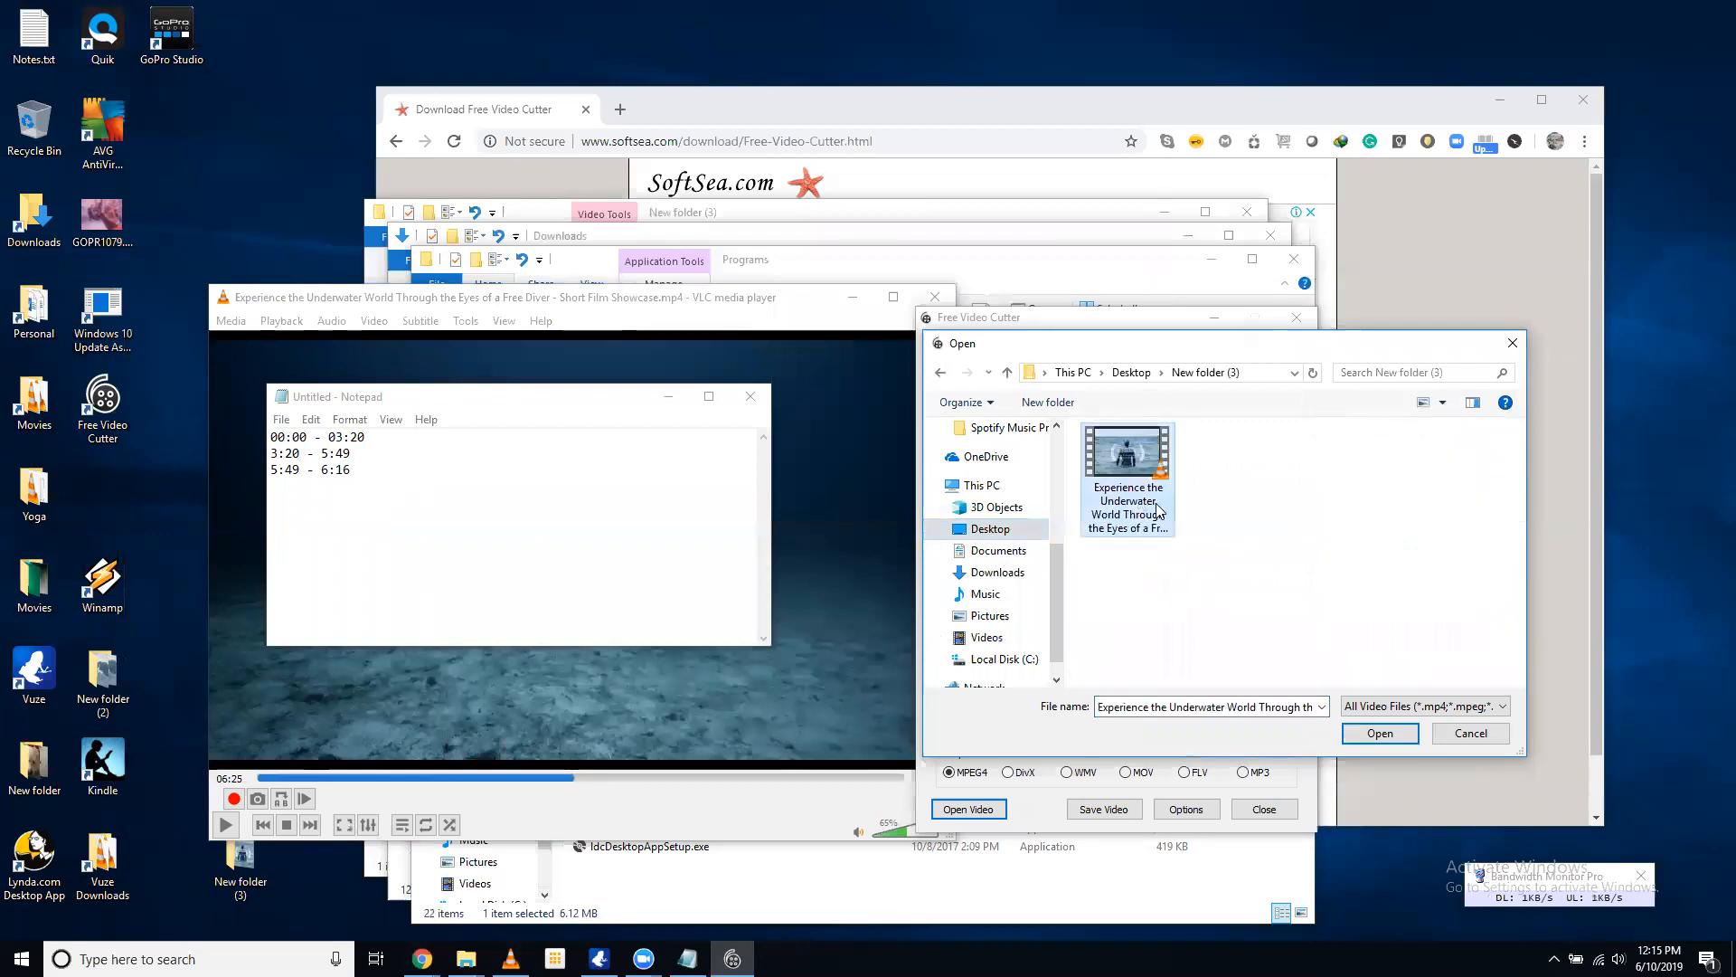
pyautogui.click(1381, 733)
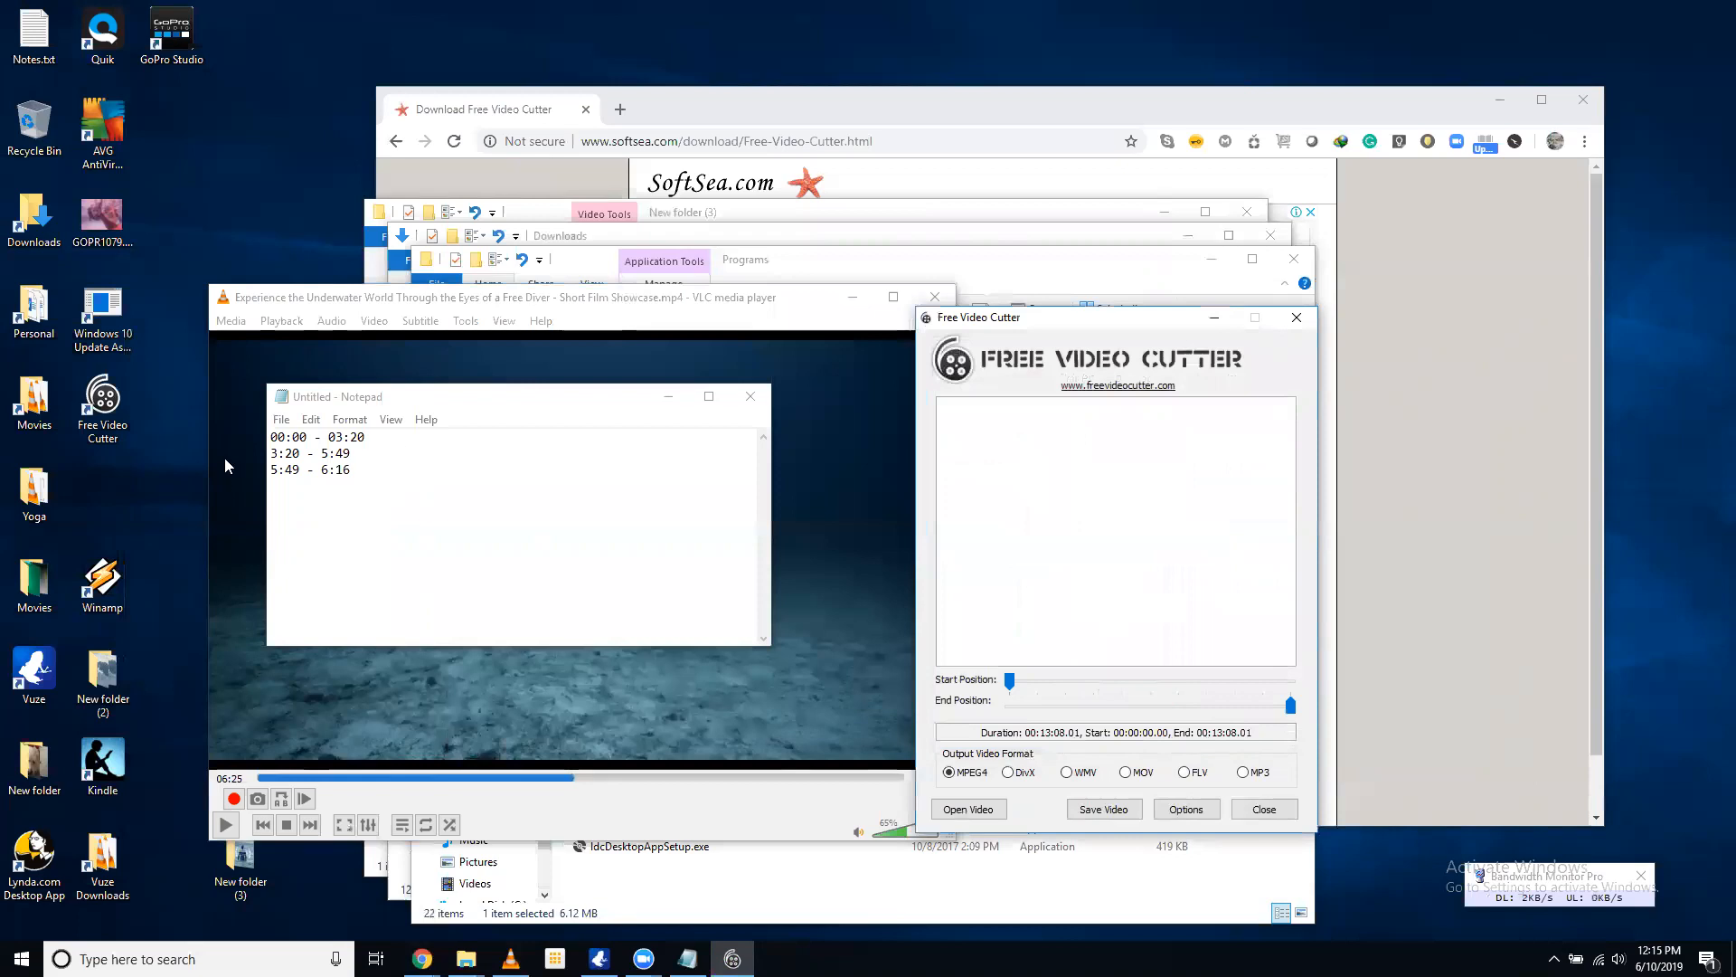
# Move the Notepad window slightly lower and highlight the first time range, 00:00 - 03:20
pyautogui.click(396, 441)
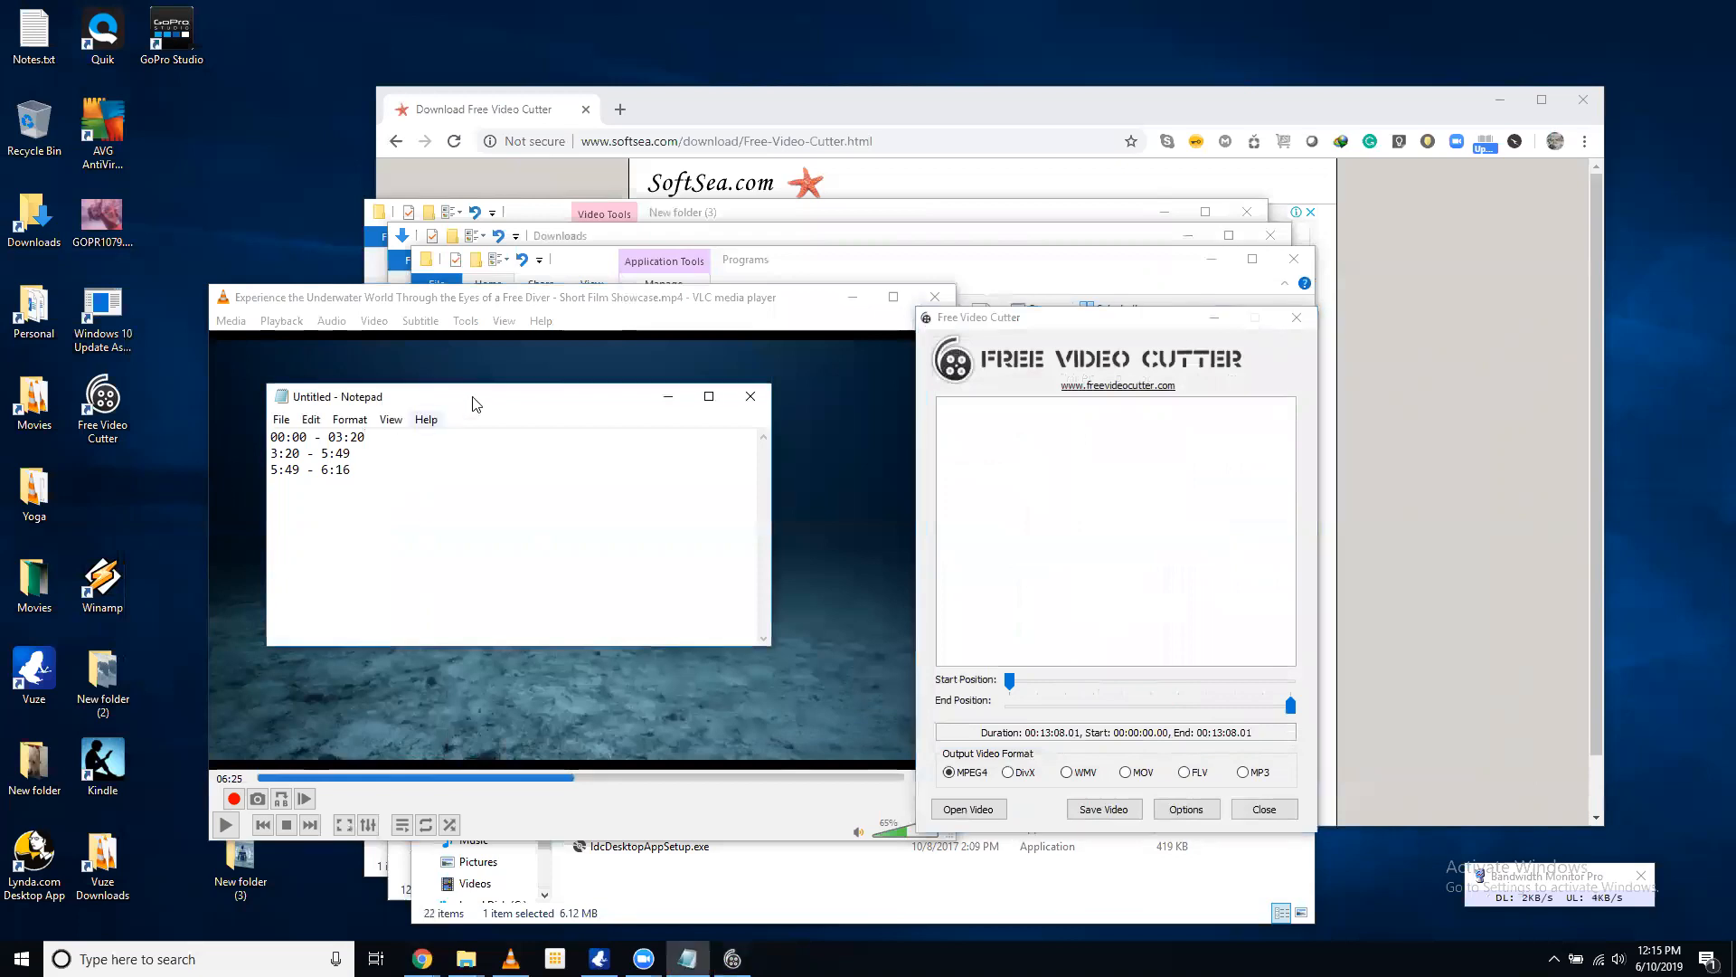
pyautogui.moveTo(469, 396); pyautogui.dragTo(439, 498)
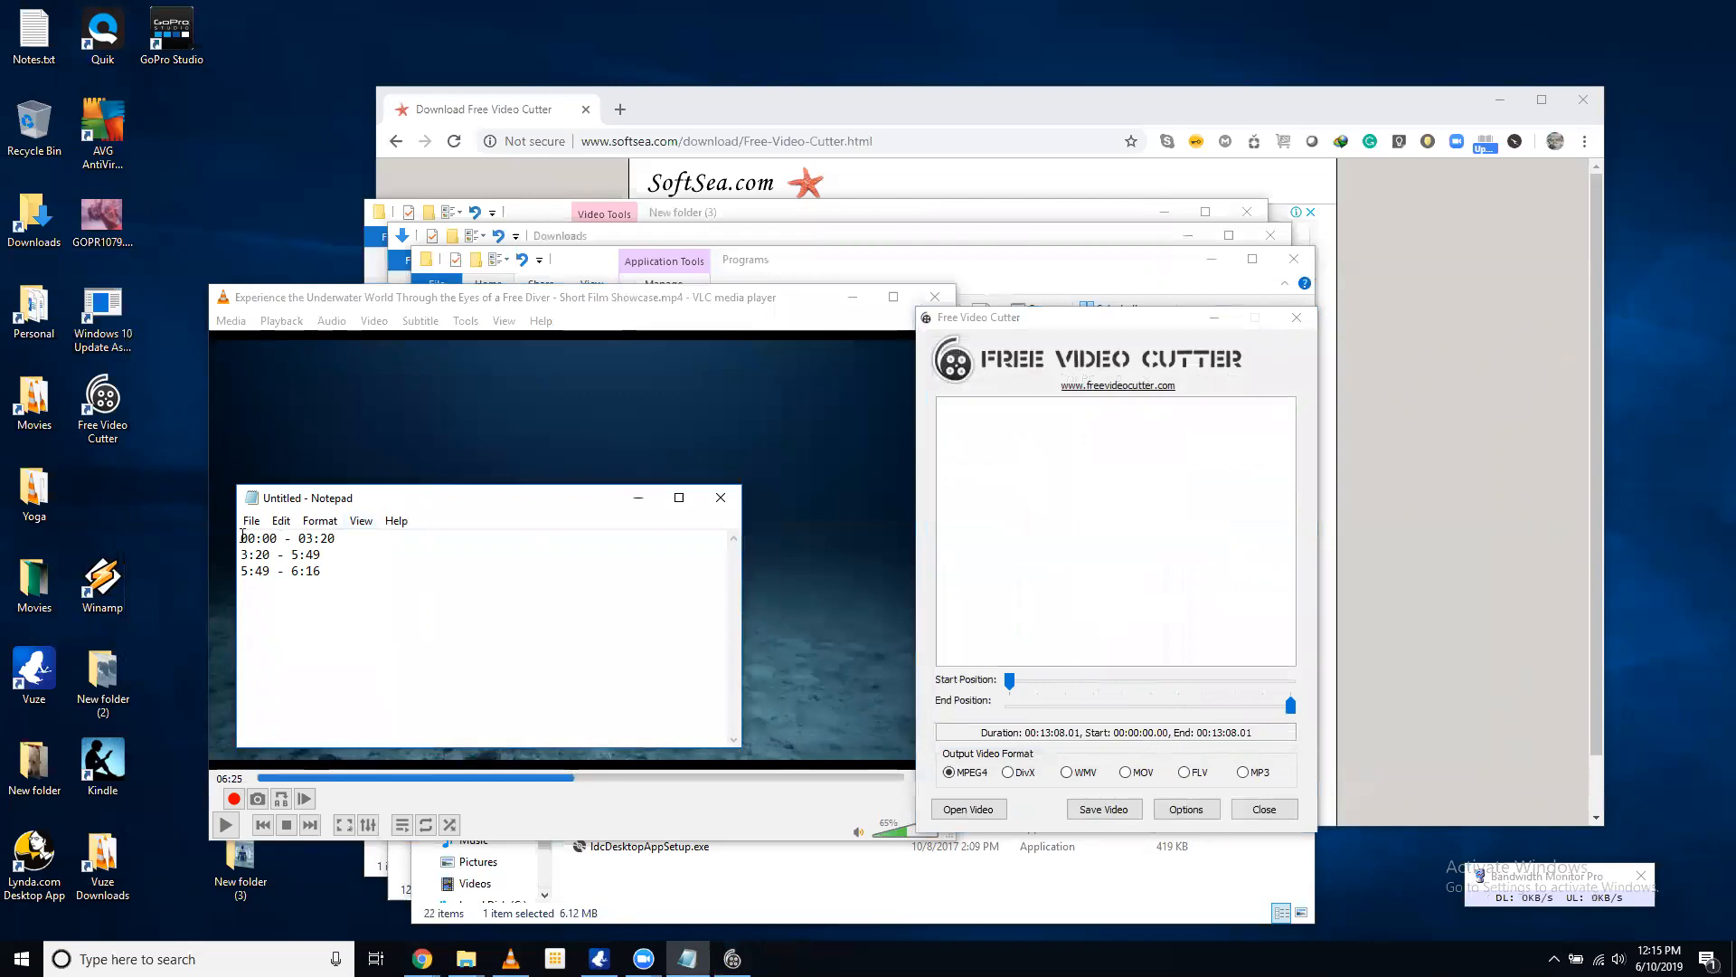
pyautogui.moveTo(241, 538); pyautogui.dragTo(349, 539)
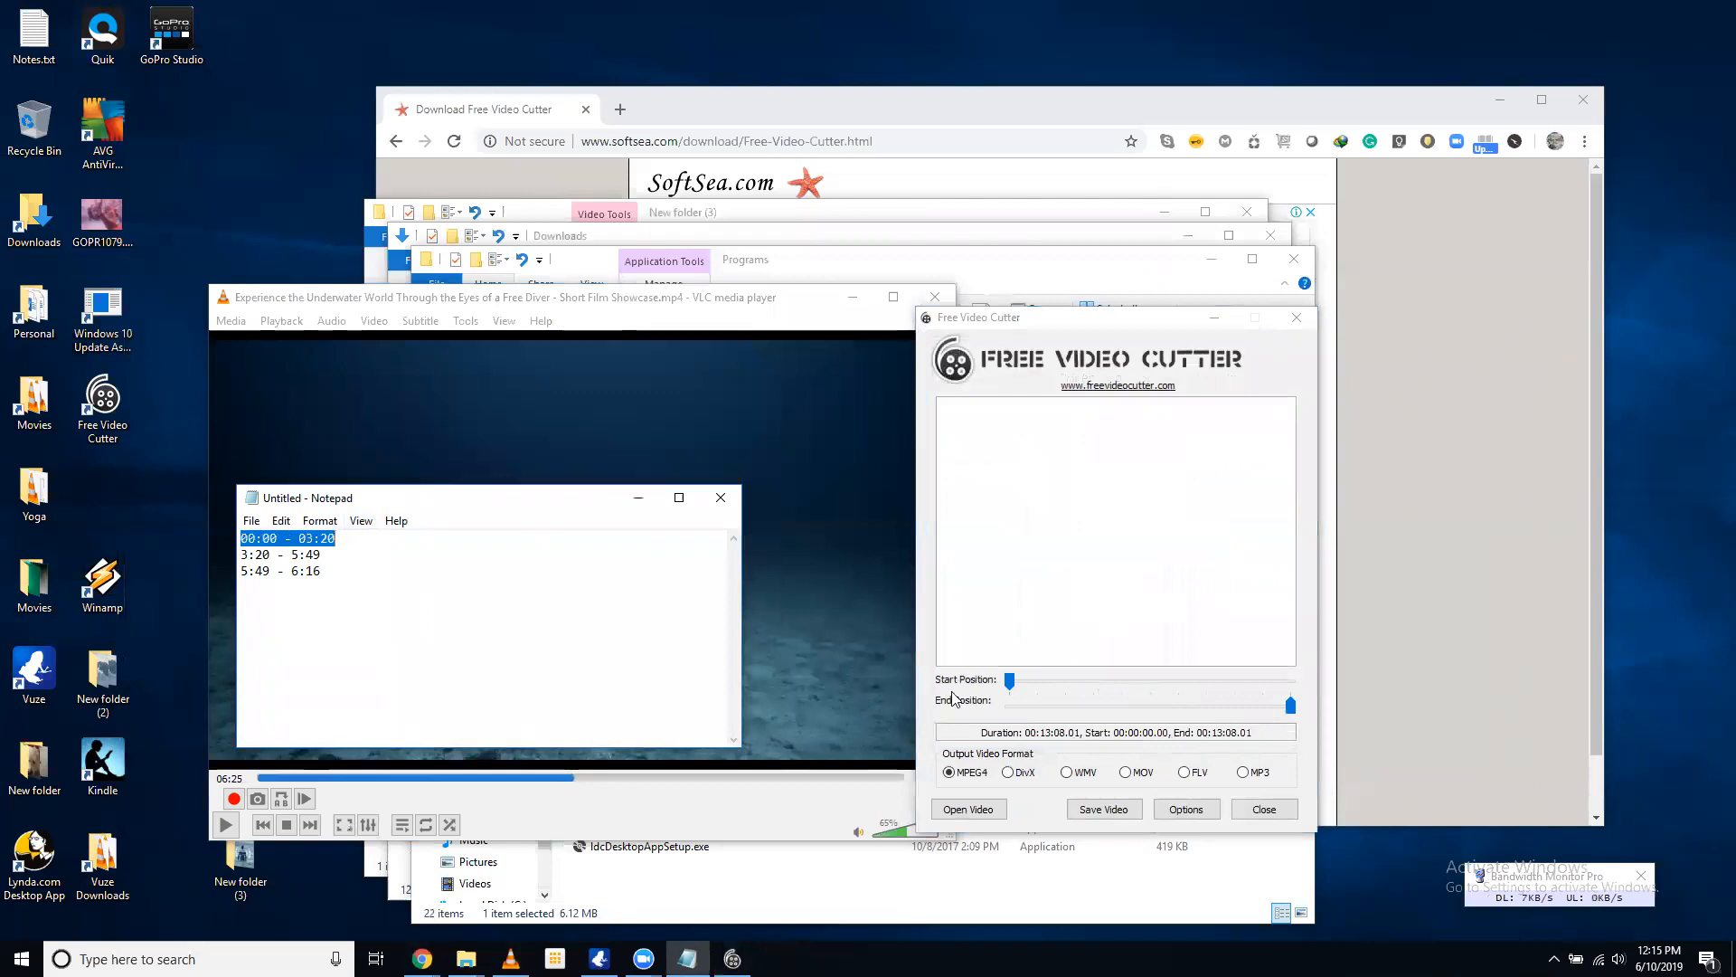
# Try to set the clip's end position to 03:20 with the current precision setting
pyautogui.click(1010, 681)
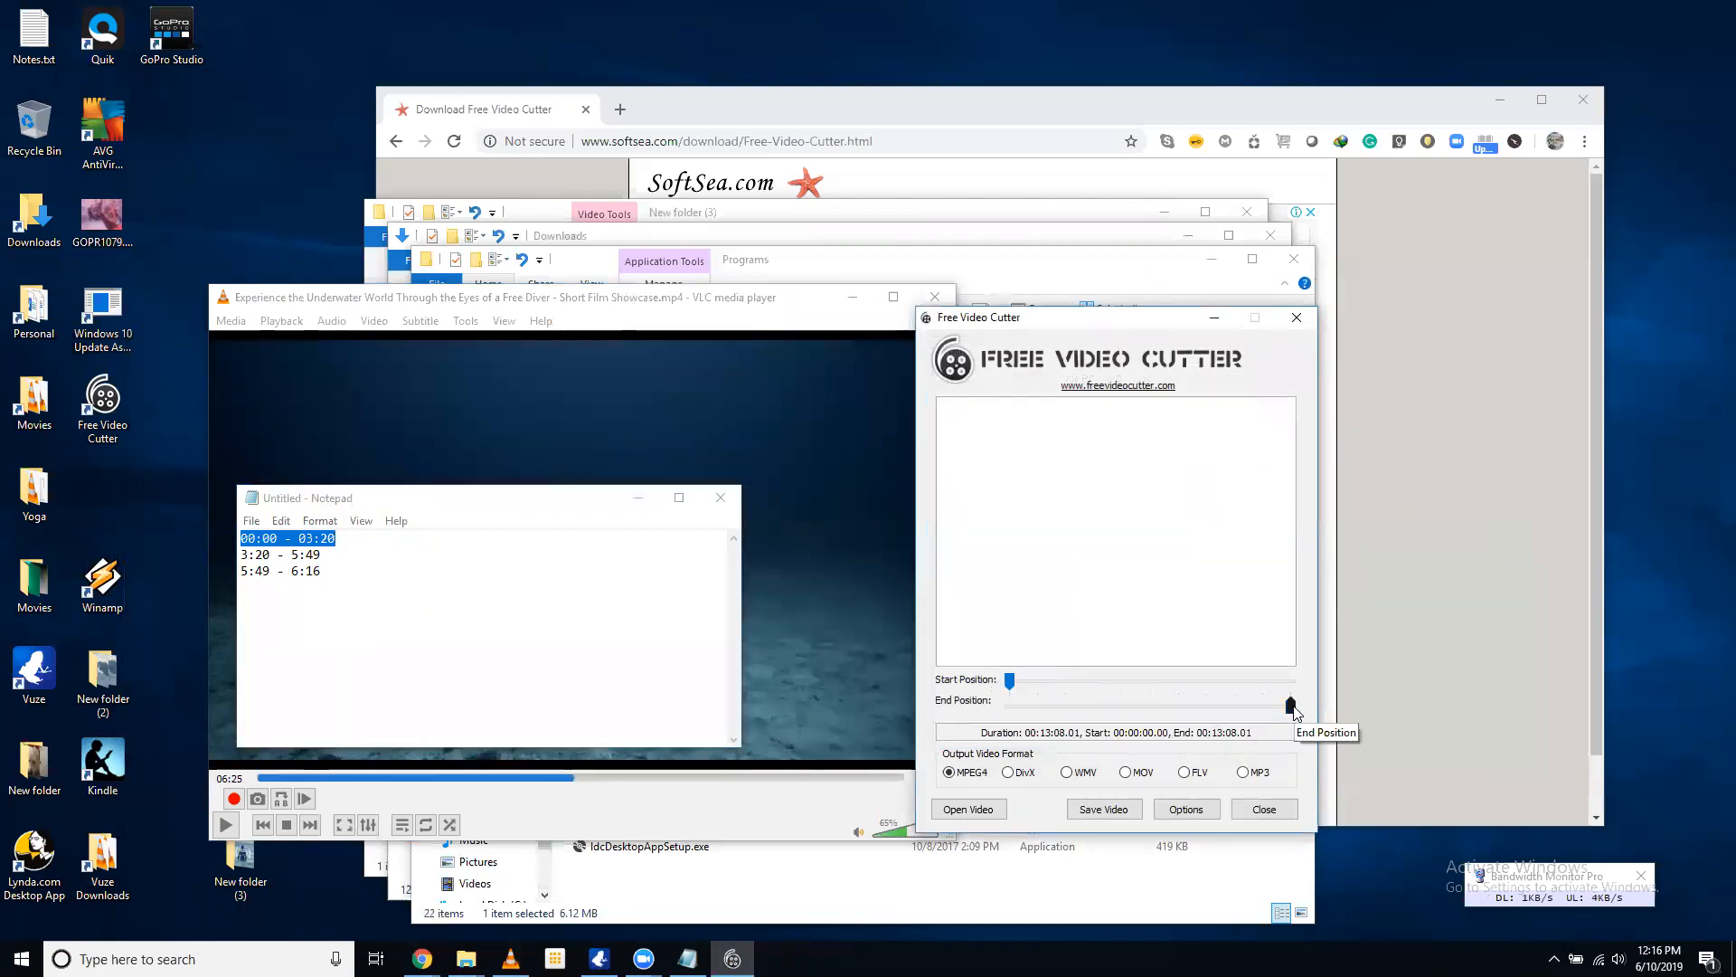
pyautogui.moveTo(1294, 706); pyautogui.dragTo(1062, 717)
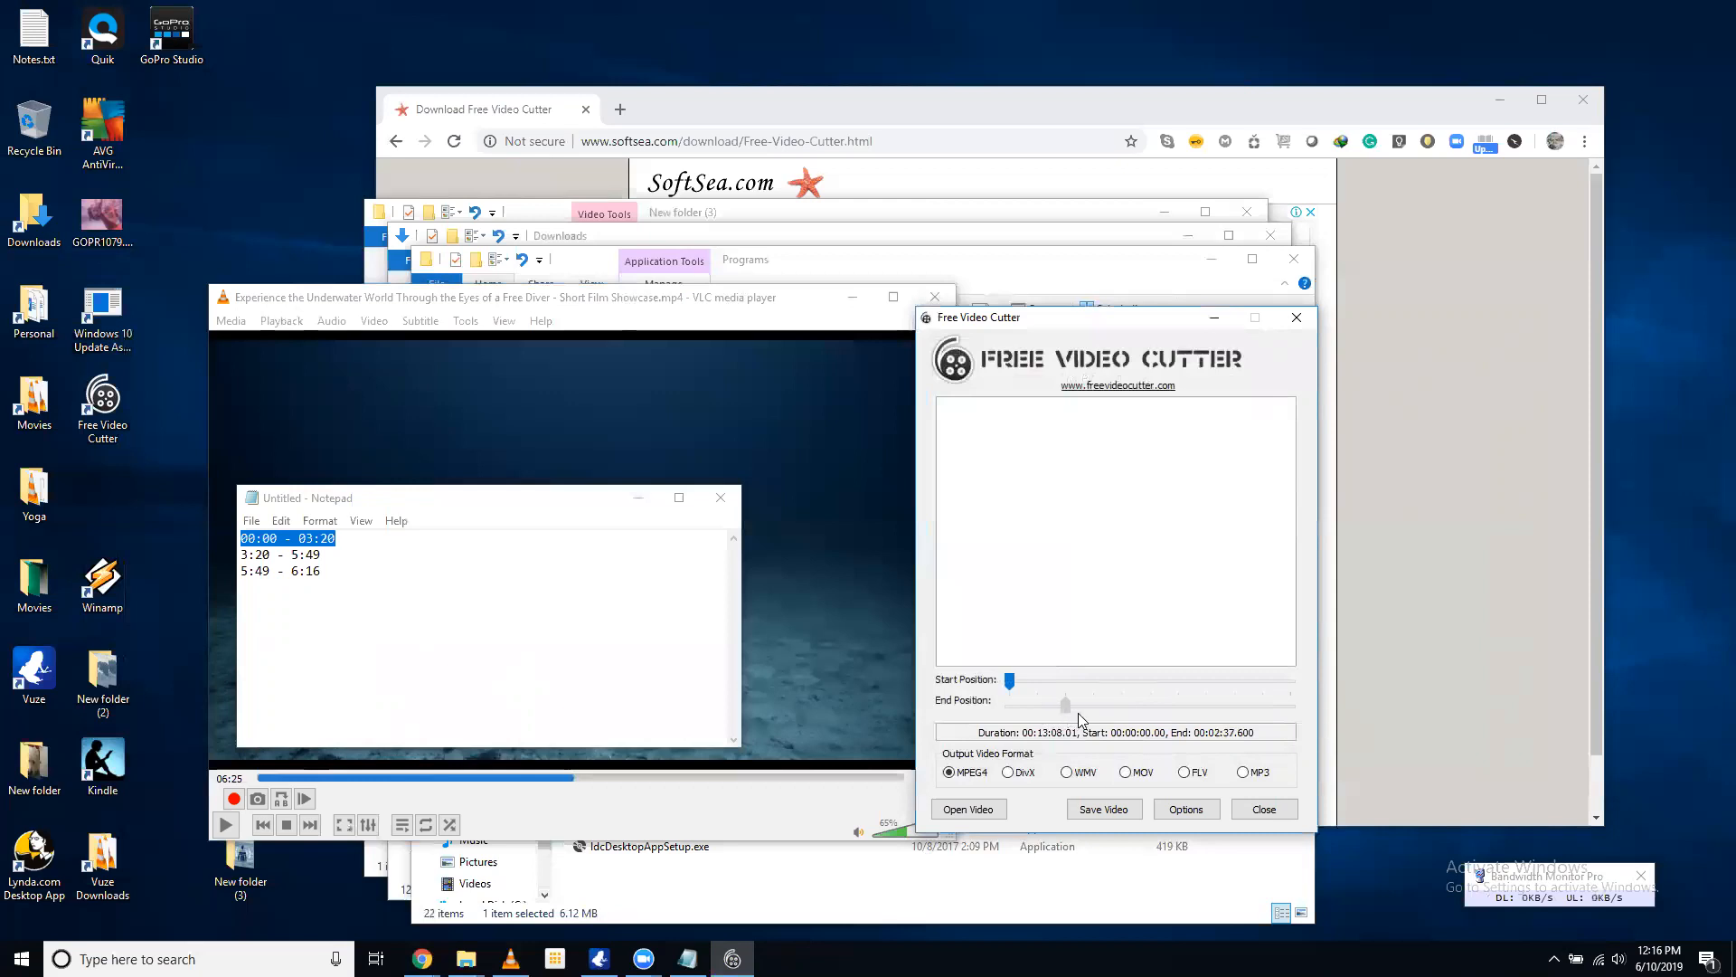
pyautogui.moveTo(1093, 713); pyautogui.dragTo(1076, 709)
# Raise the cutter's precision option to its maximum and confirm the options
pyautogui.click(1190, 810)
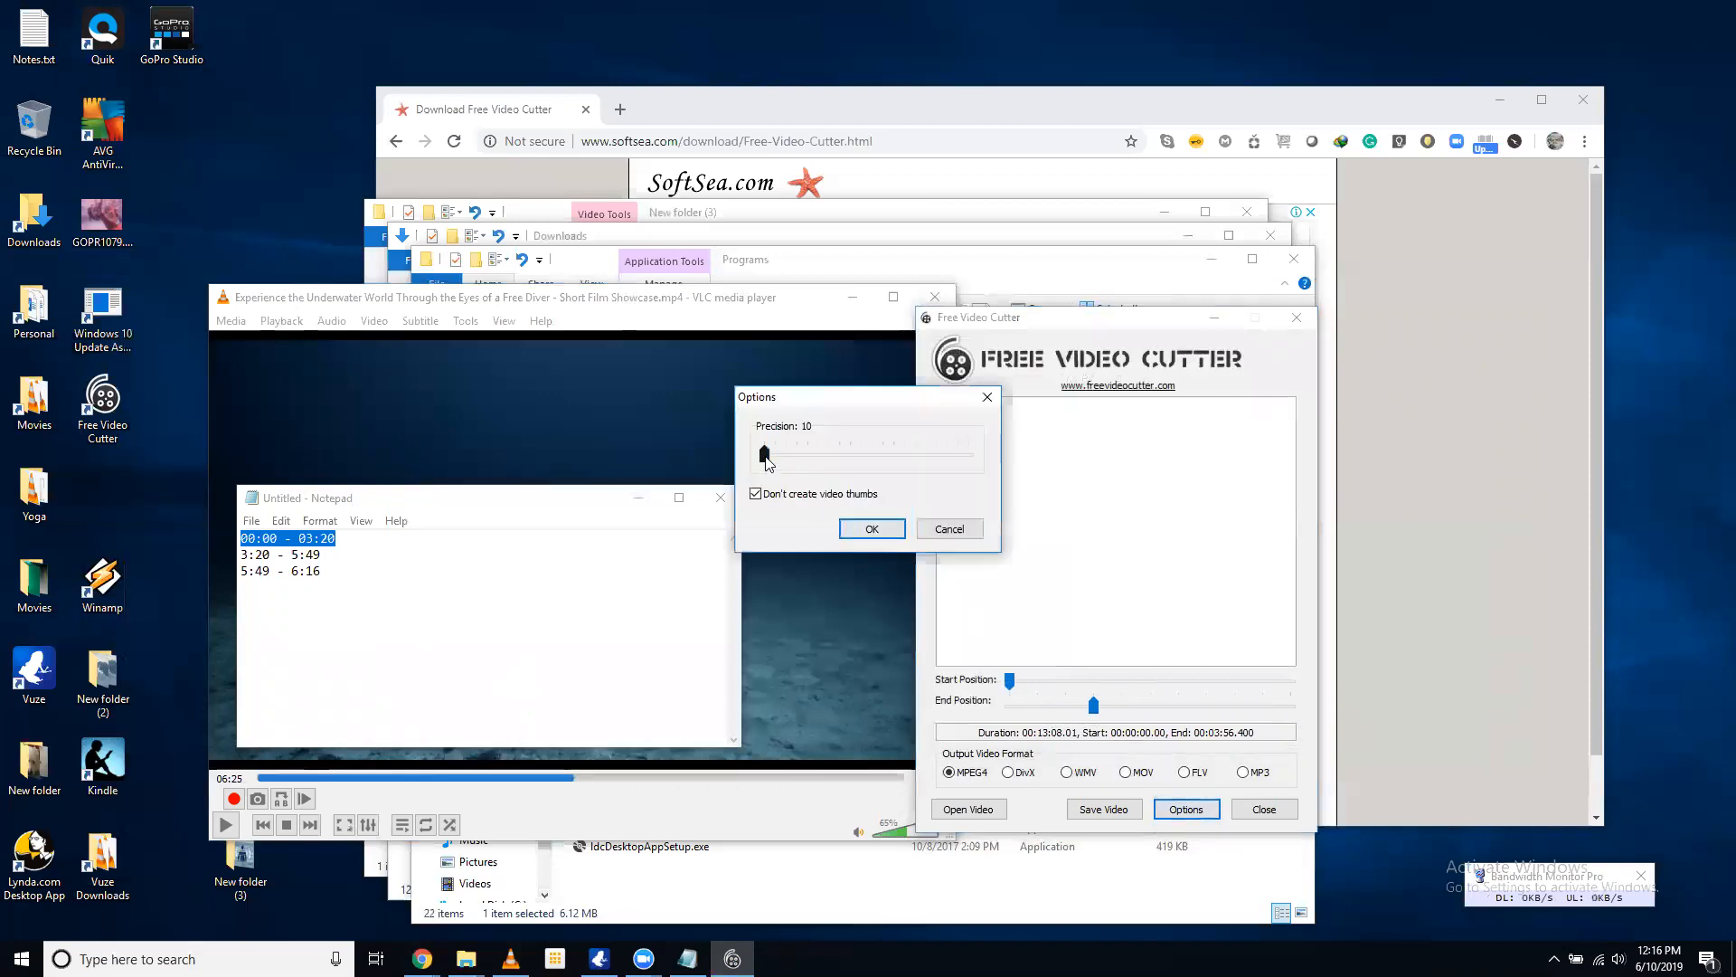
pyautogui.moveTo(765, 456); pyautogui.dragTo(988, 467)
pyautogui.click(871, 529)
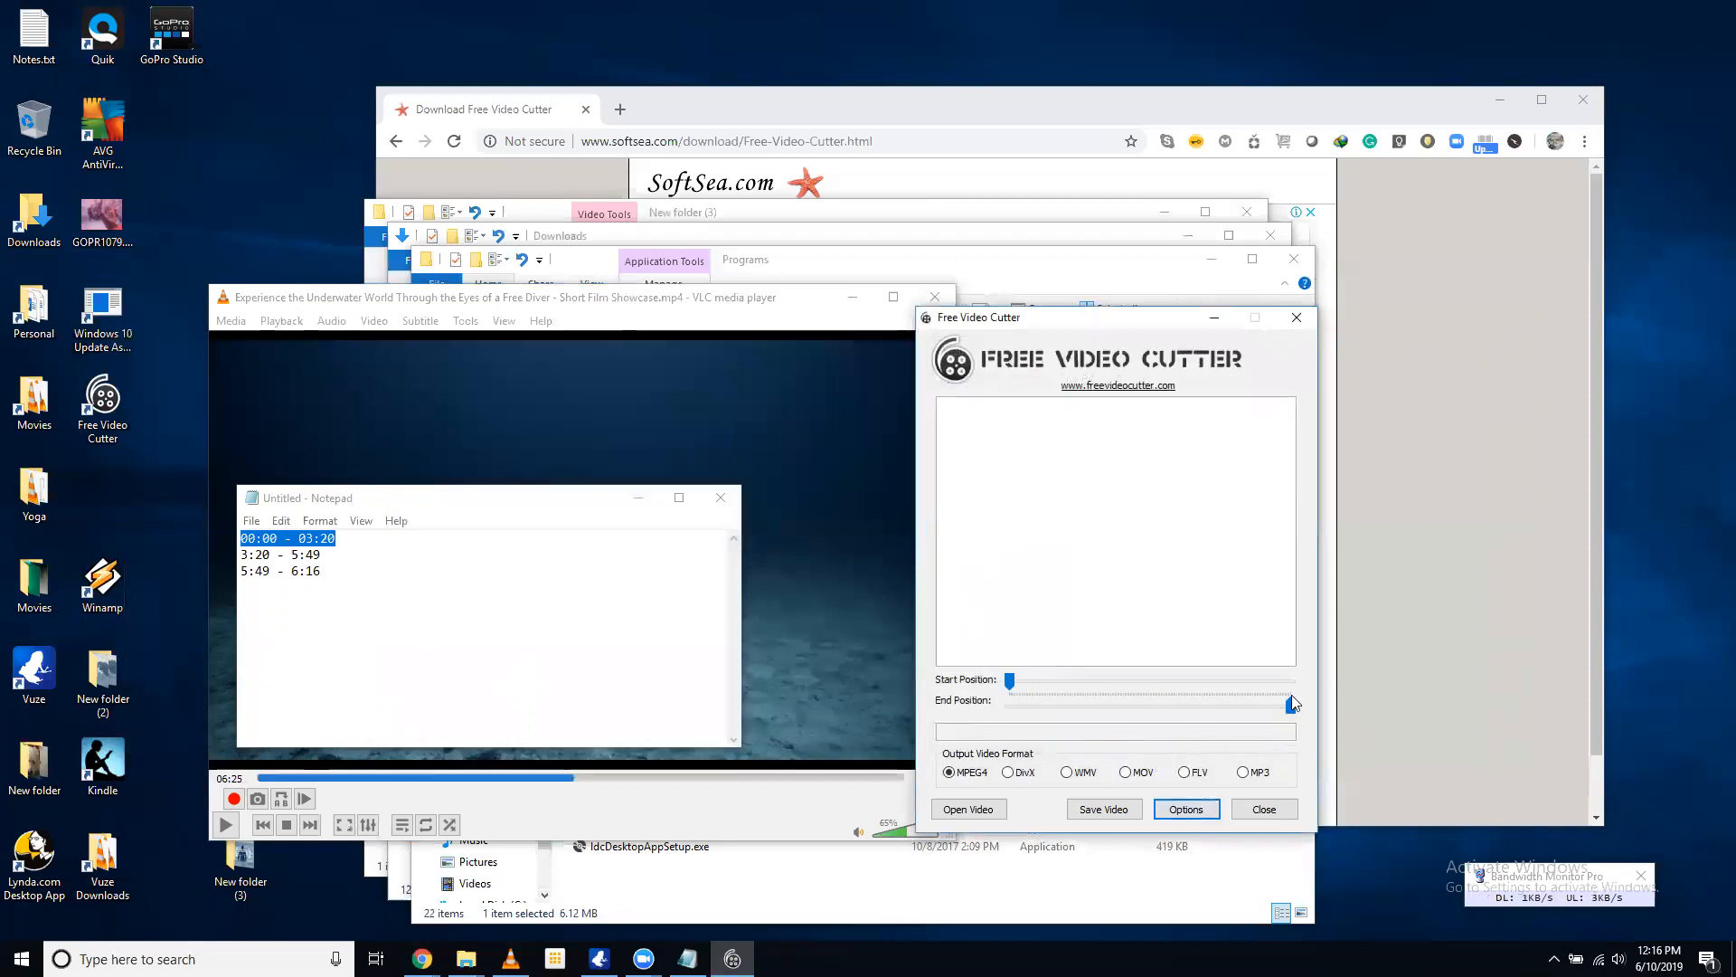
# Reload the underwater short film in Free Video Cutter
pyautogui.moveTo(1290, 706); pyautogui.dragTo(1263, 707)
pyautogui.moveTo(1109, 715); pyautogui.dragTo(1335, 705)
pyautogui.click(969, 810)
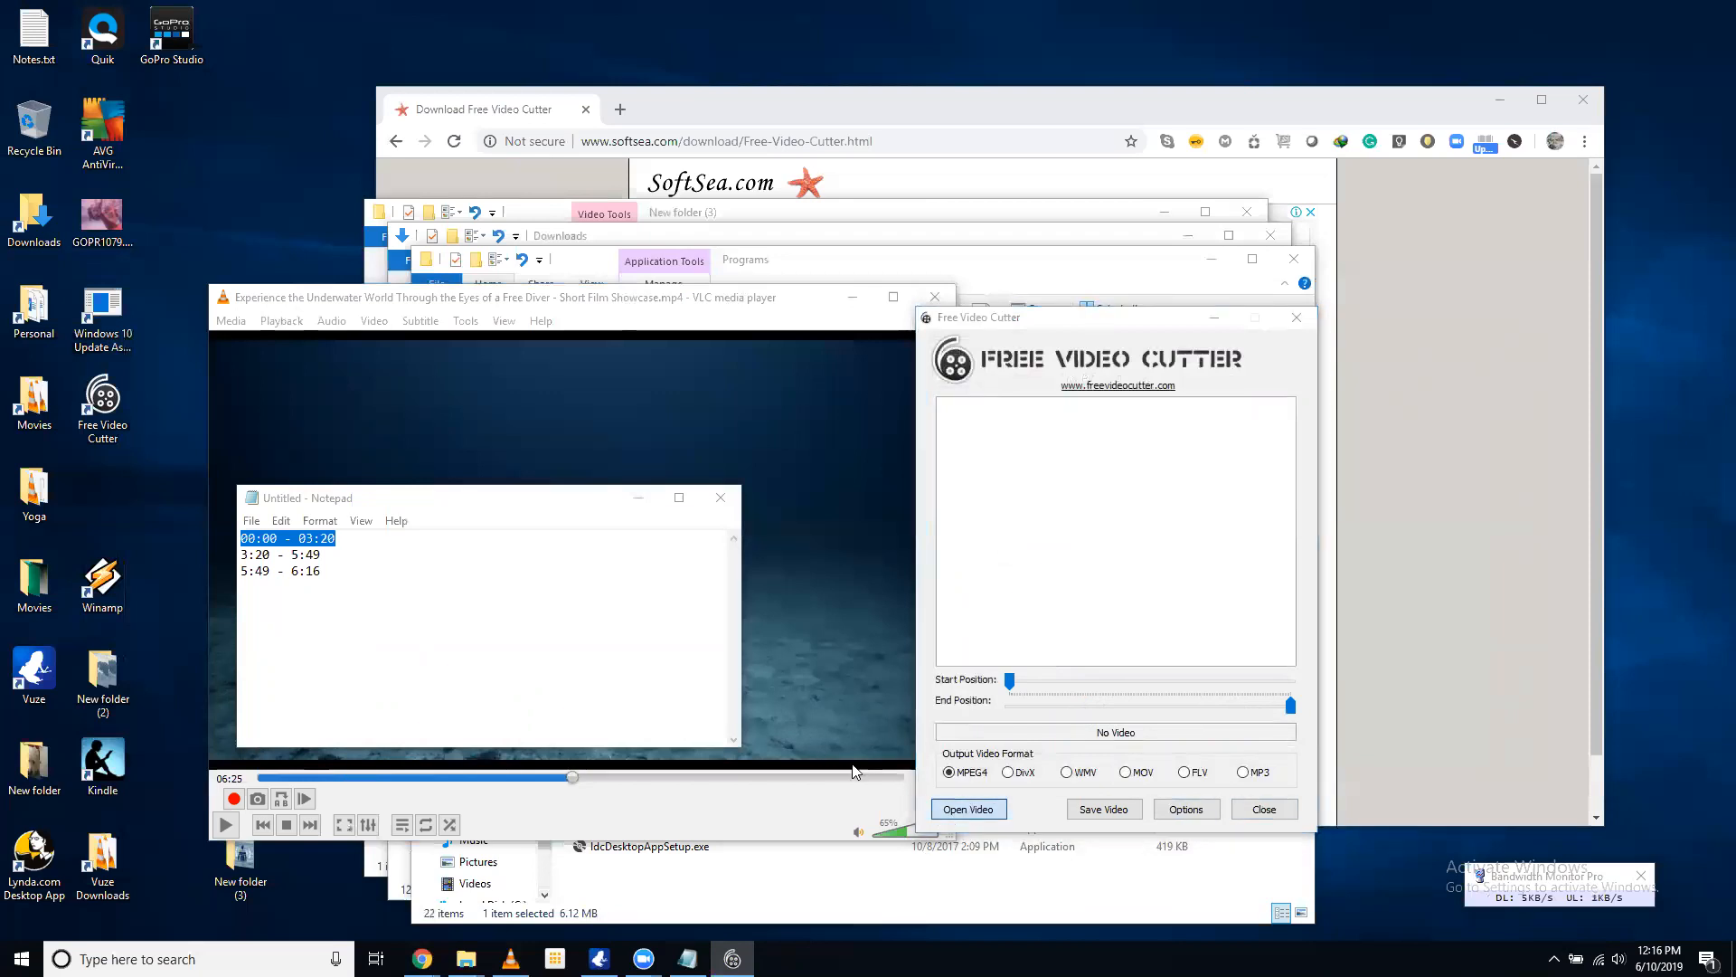
pyautogui.click(1098, 465)
pyautogui.doubleClick(1098, 465)
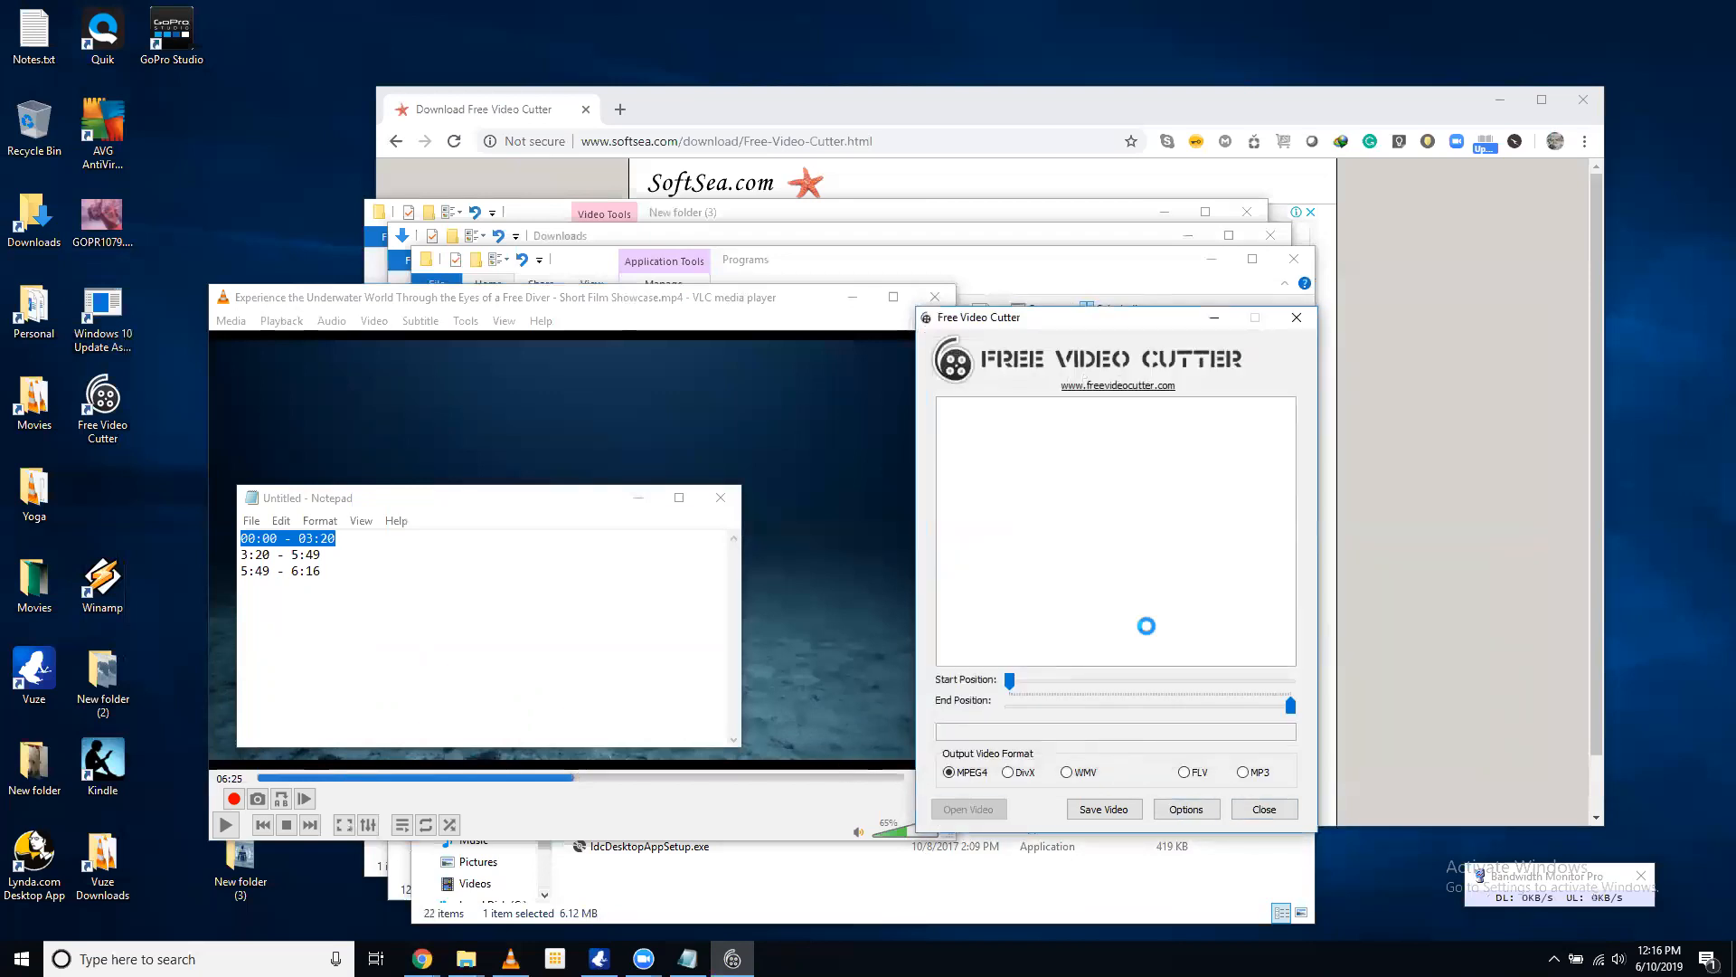
# Set the end position to 00:03:20.940 and save the clip in New folder (3) as an MPEG4 file named Test 1
pyautogui.moveTo(1290, 702); pyautogui.dragTo(1084, 719)
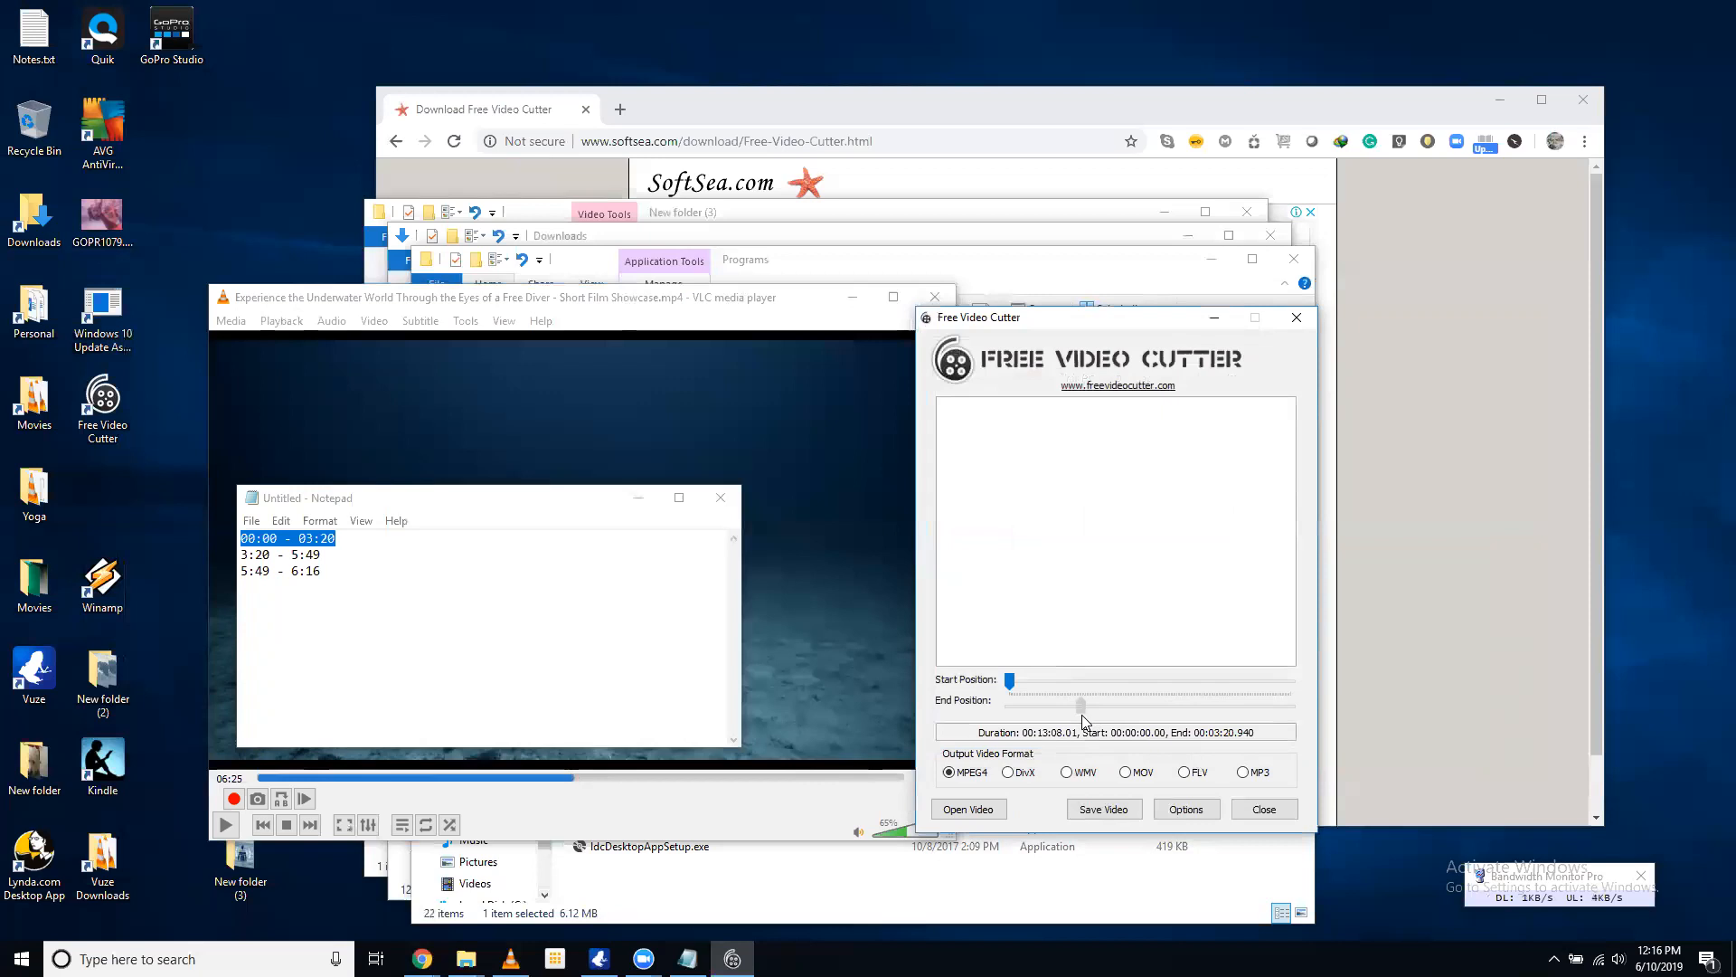
pyautogui.moveTo(1084, 719); pyautogui.dragTo(1084, 719)
pyautogui.click(1109, 814)
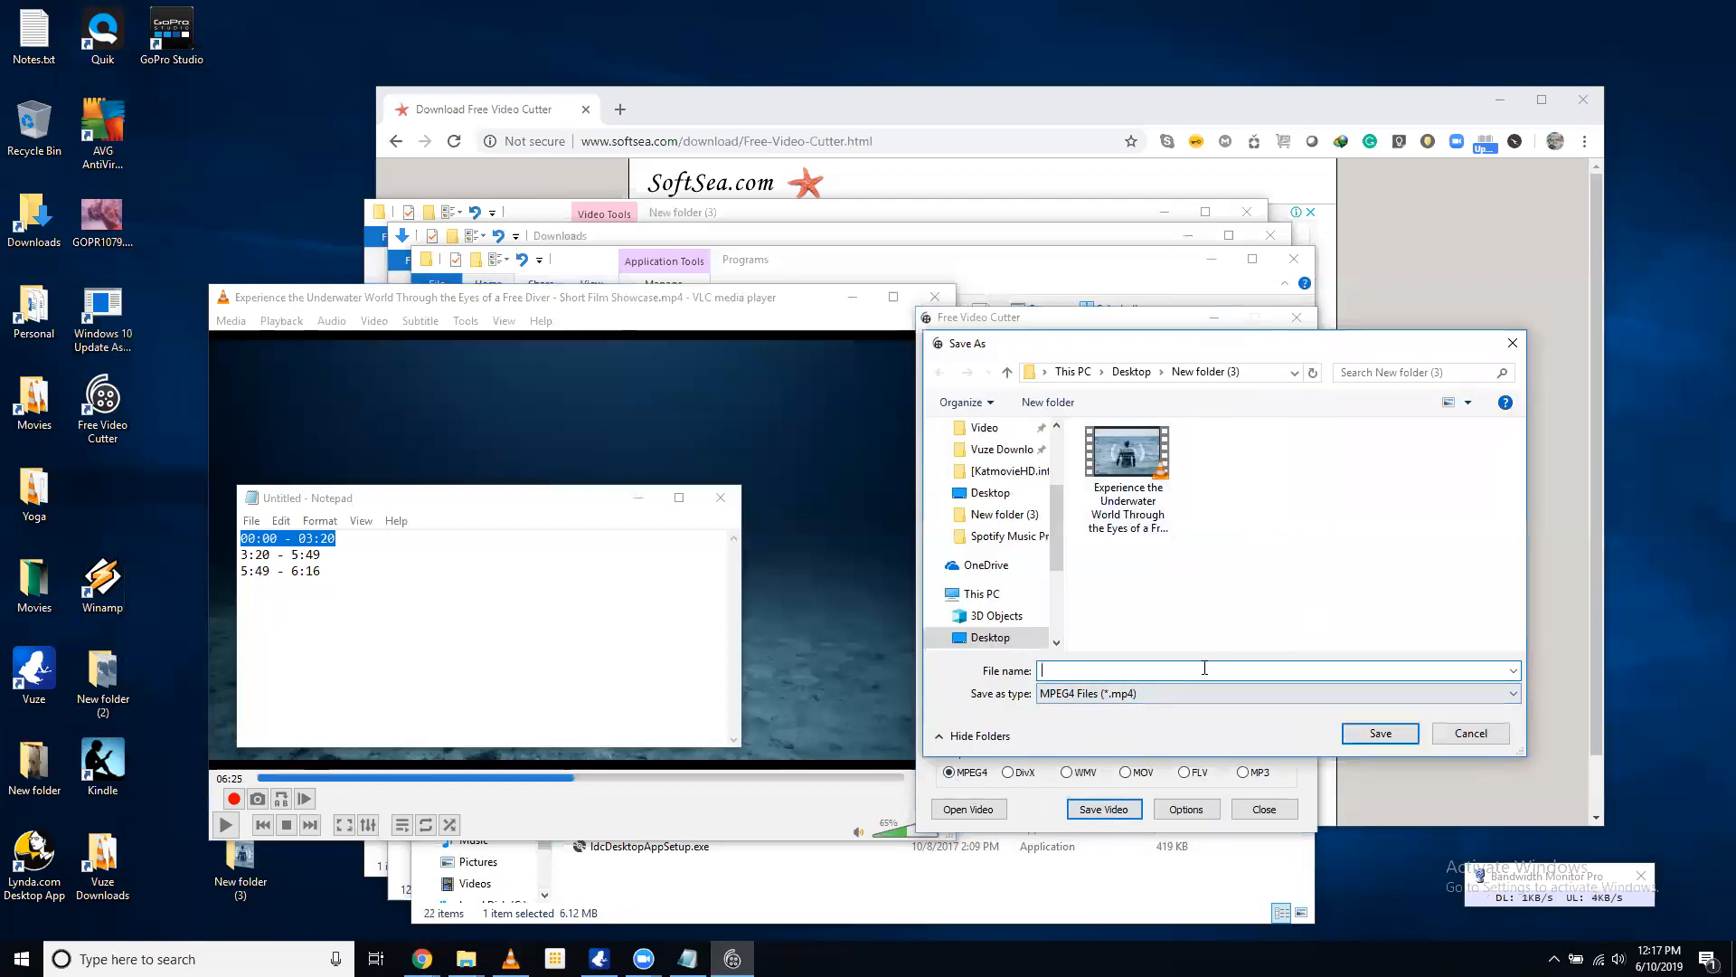
pyautogui.write('Test 1')
pyautogui.click(1387, 735)
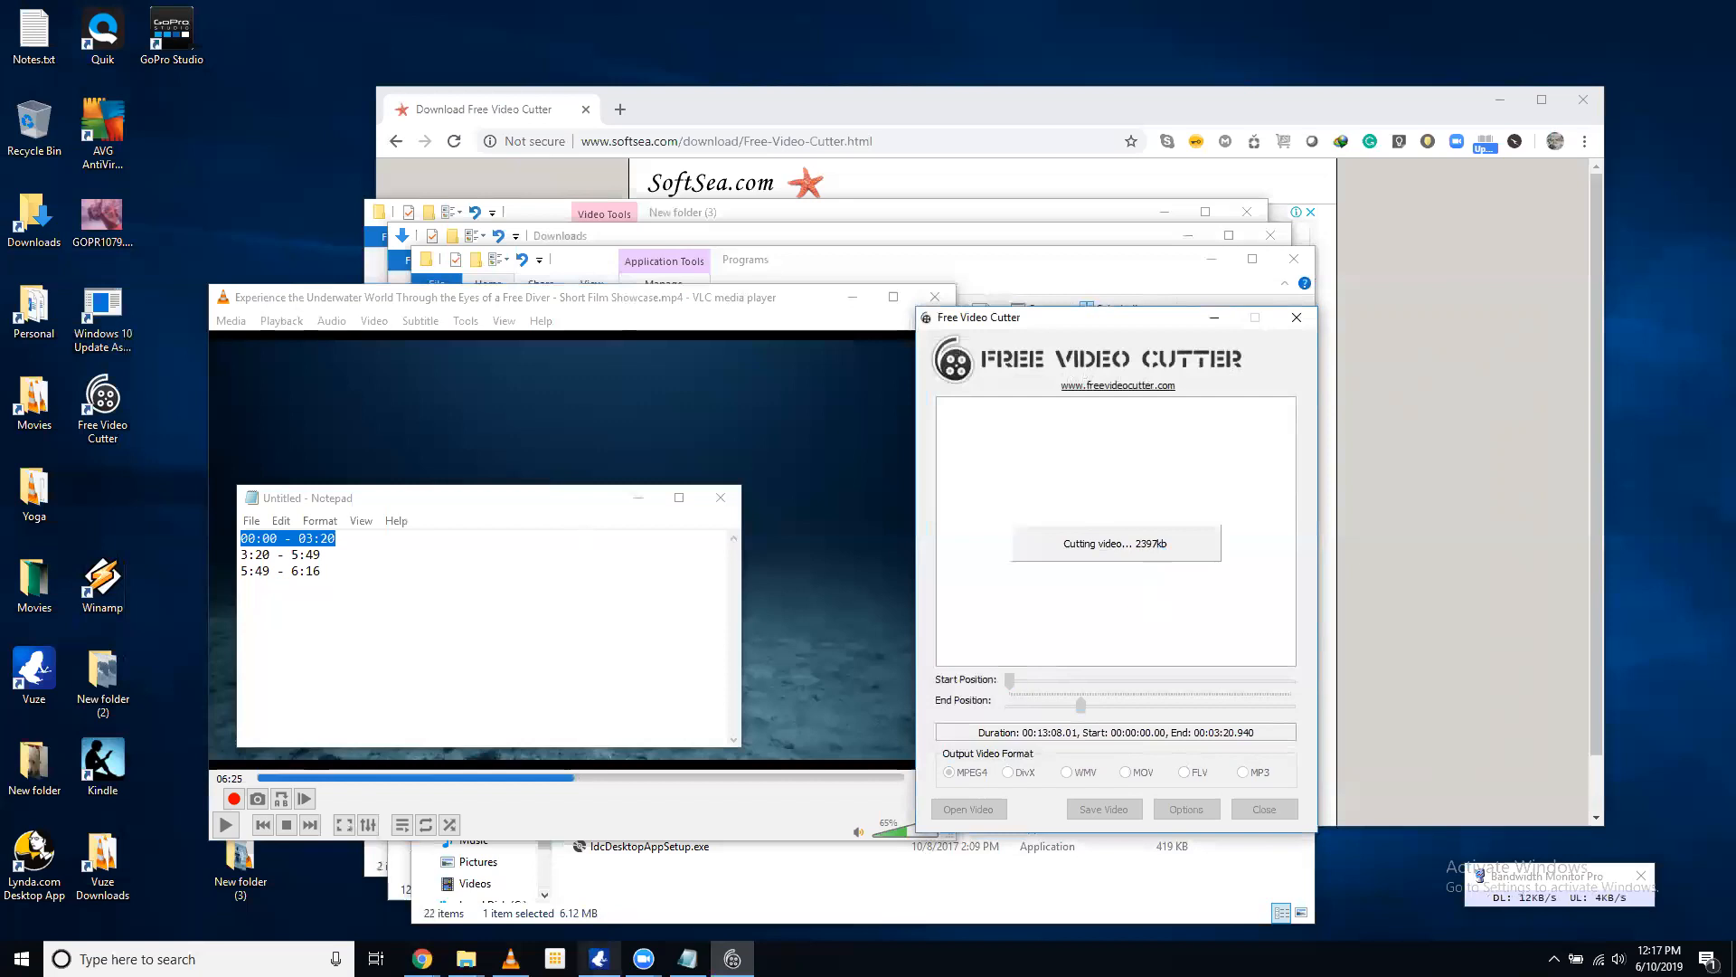
# Close the Programs and Downloads folder windows and bring up New folder (3)
pyautogui.click(467, 958)
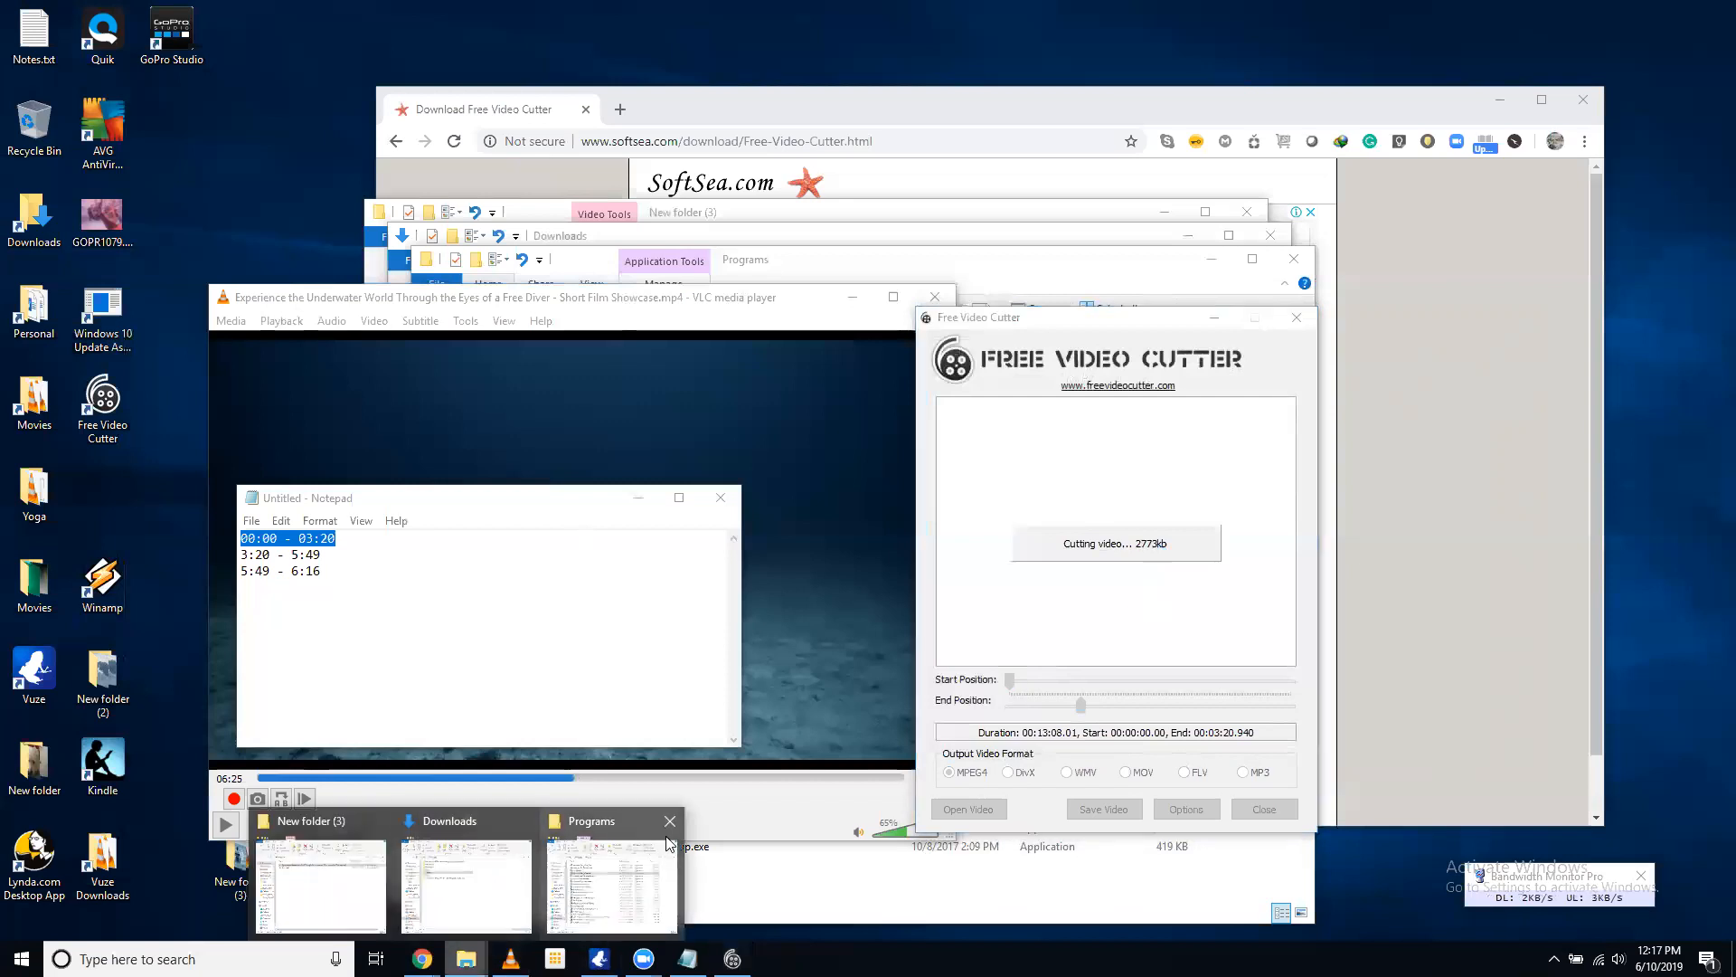
pyautogui.middleClick(583, 830)
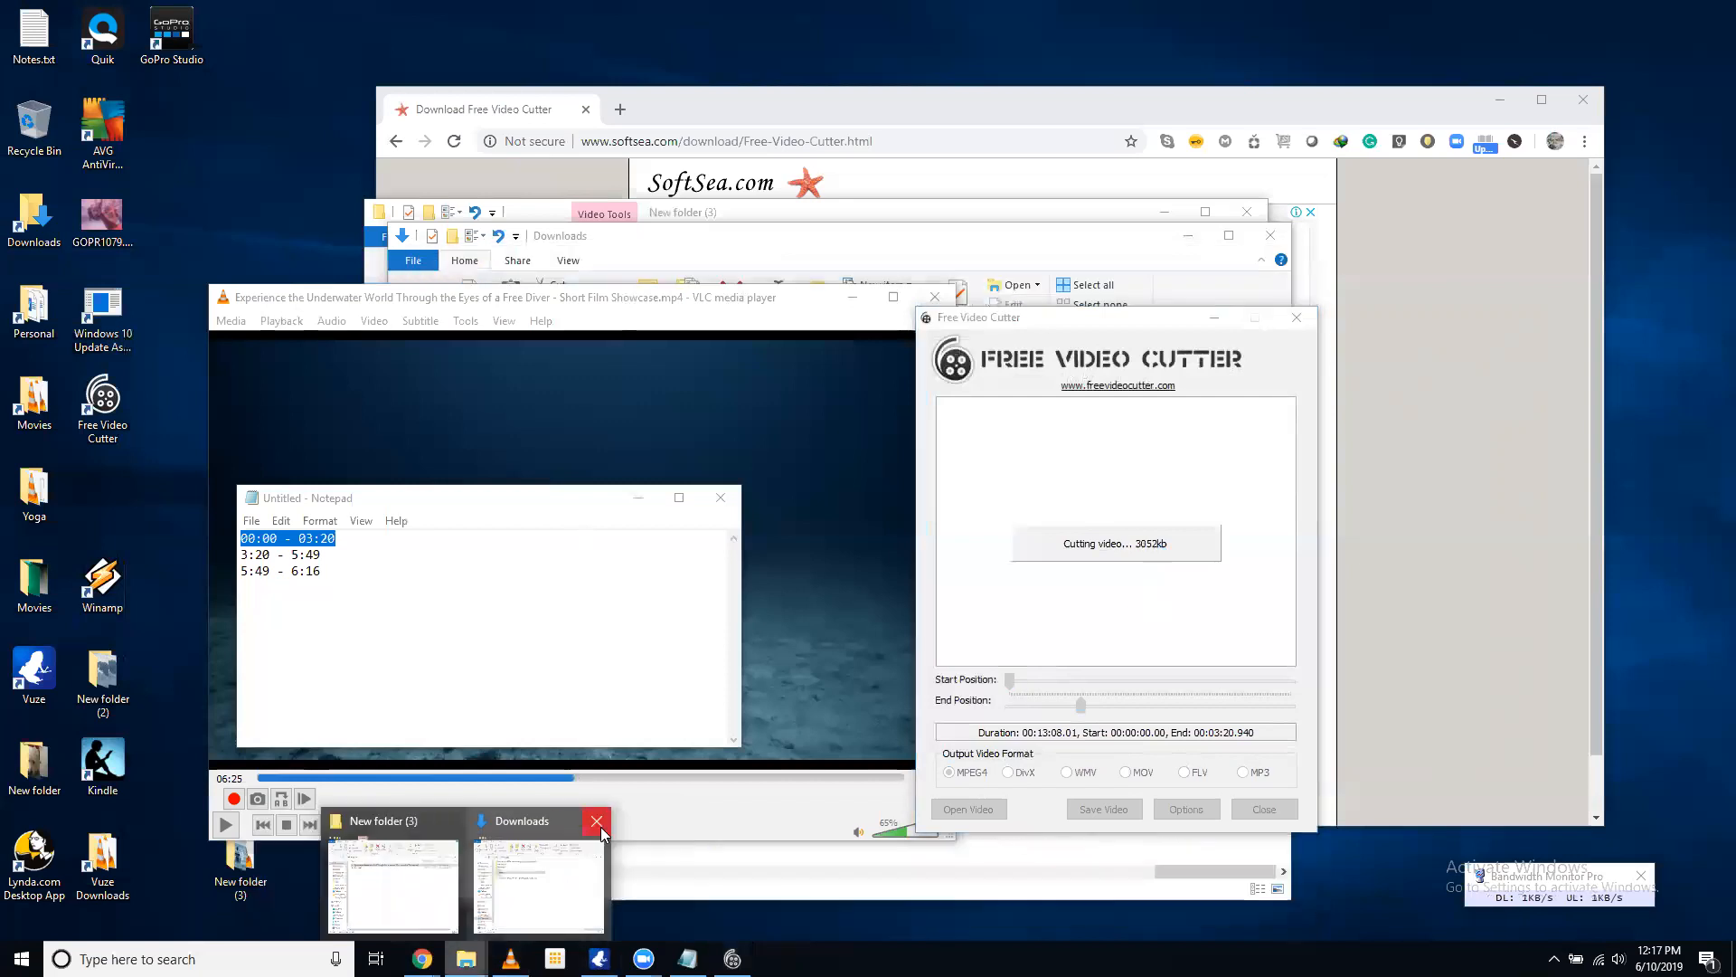
pyautogui.click(457, 884)
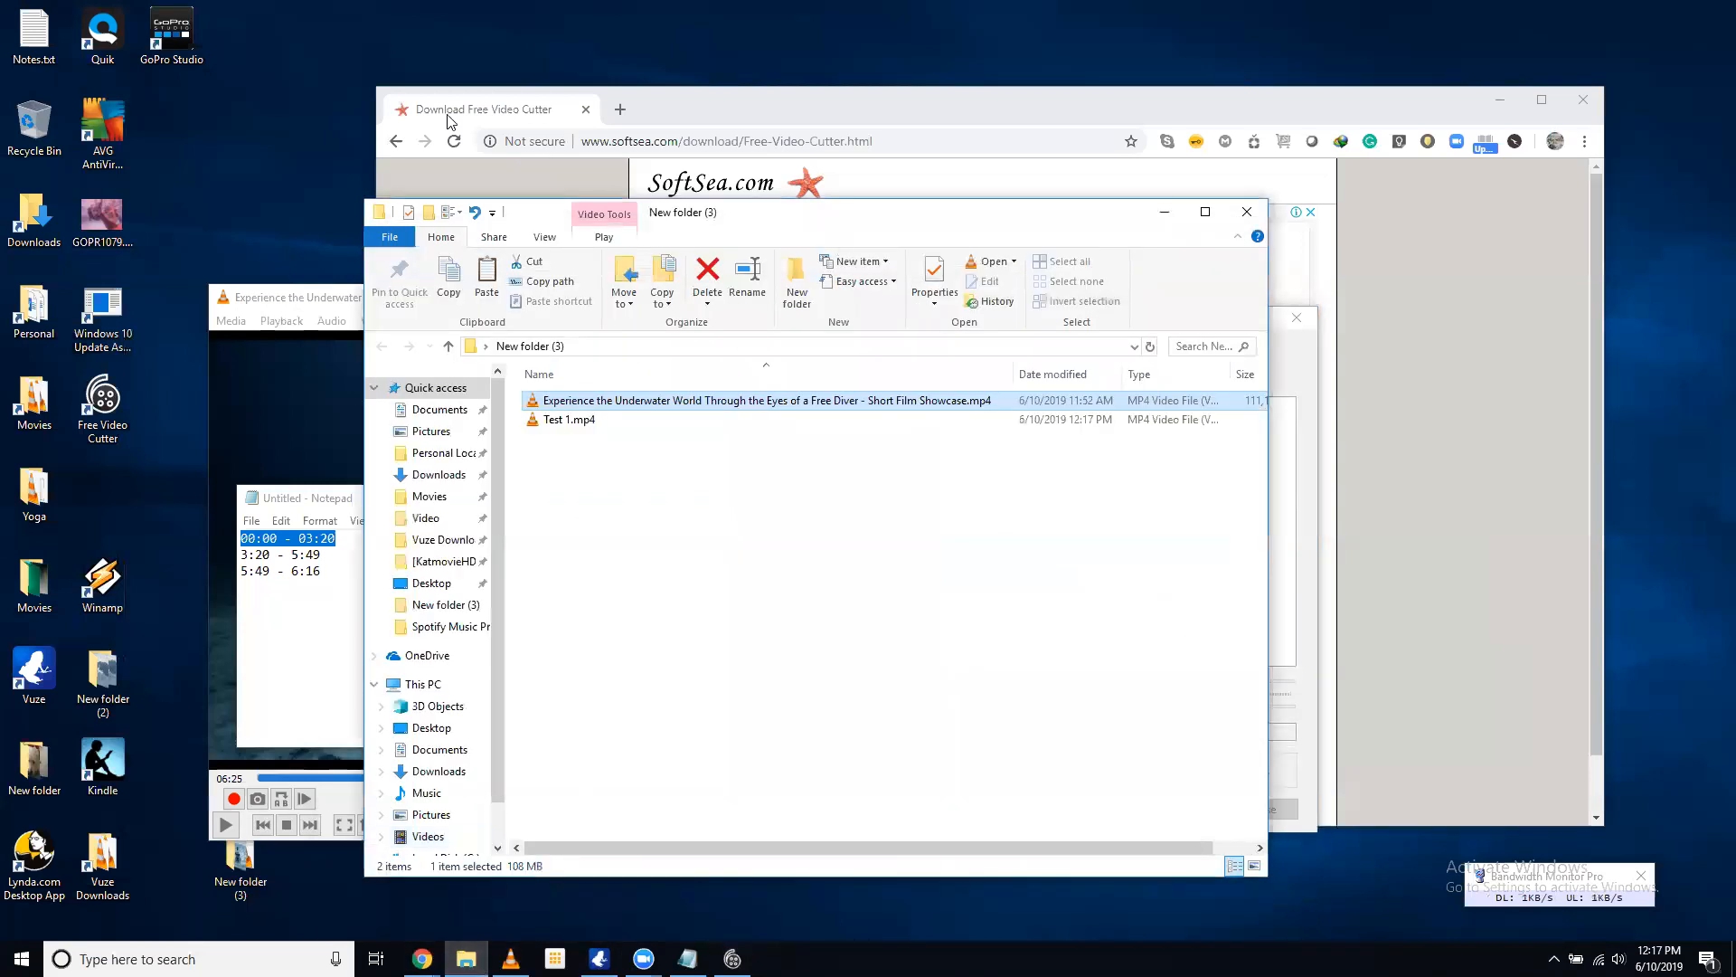
# Move the New folder (3) window aside, narrow it and its Name column to show file sizes, and clear the file selection
pyautogui.moveTo(838, 219); pyautogui.dragTo(552, 64)
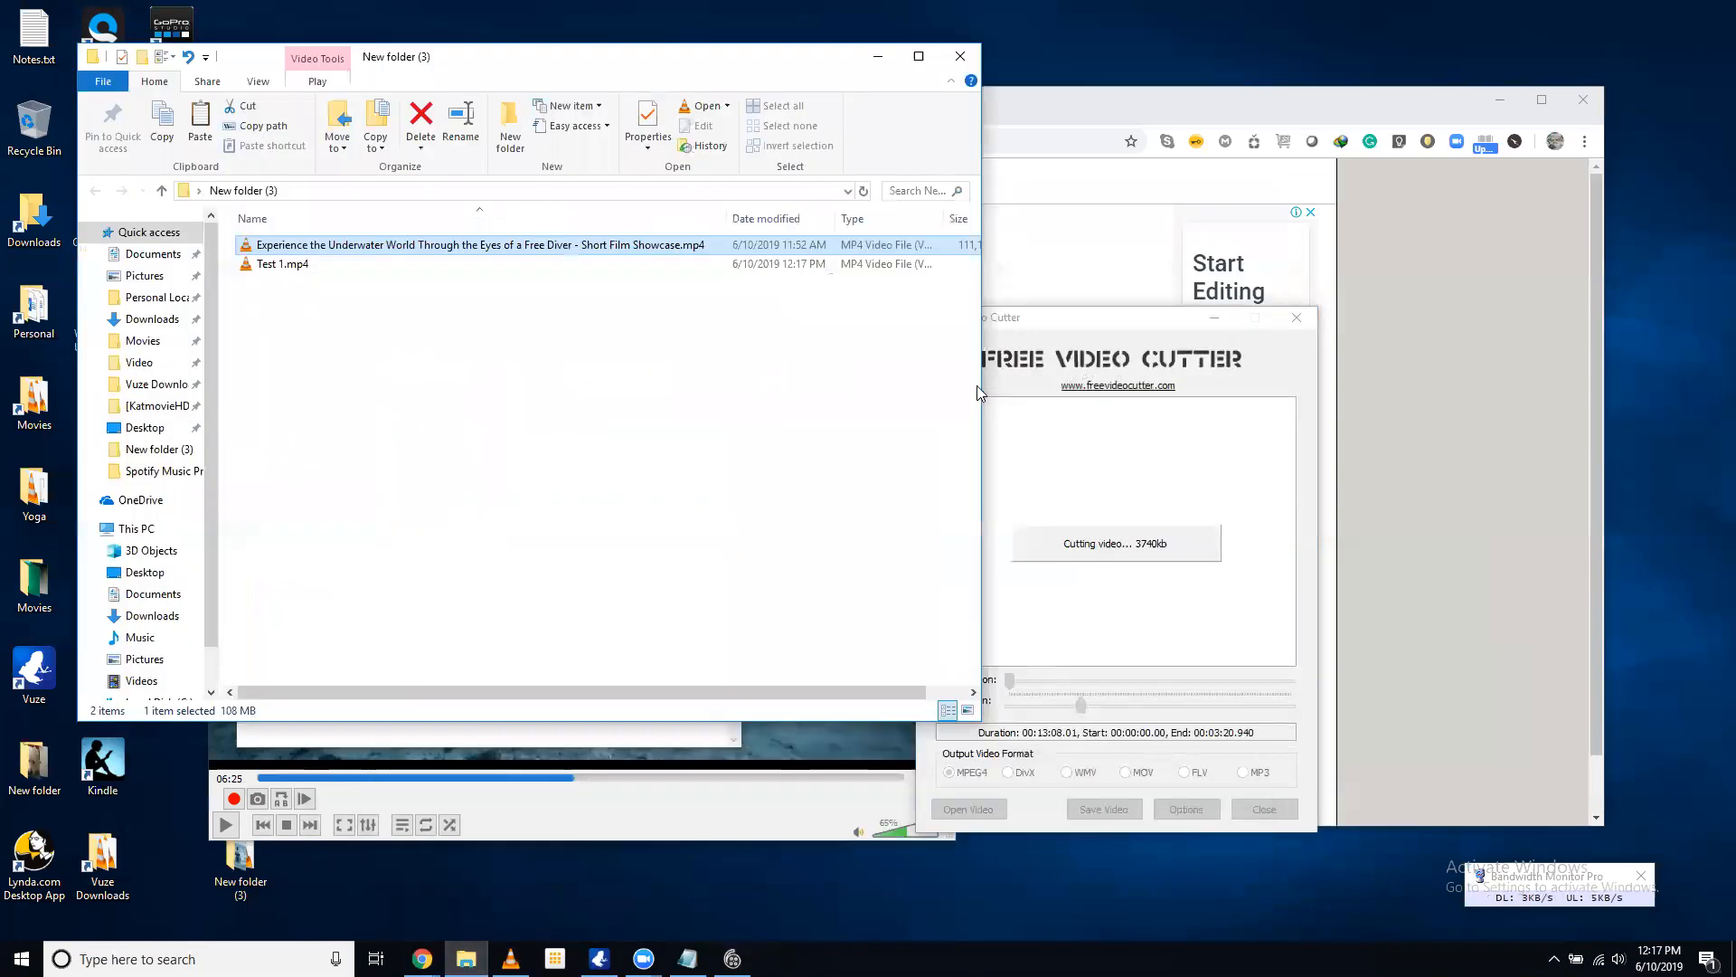
pyautogui.moveTo(982, 389); pyautogui.dragTo(427, 217)
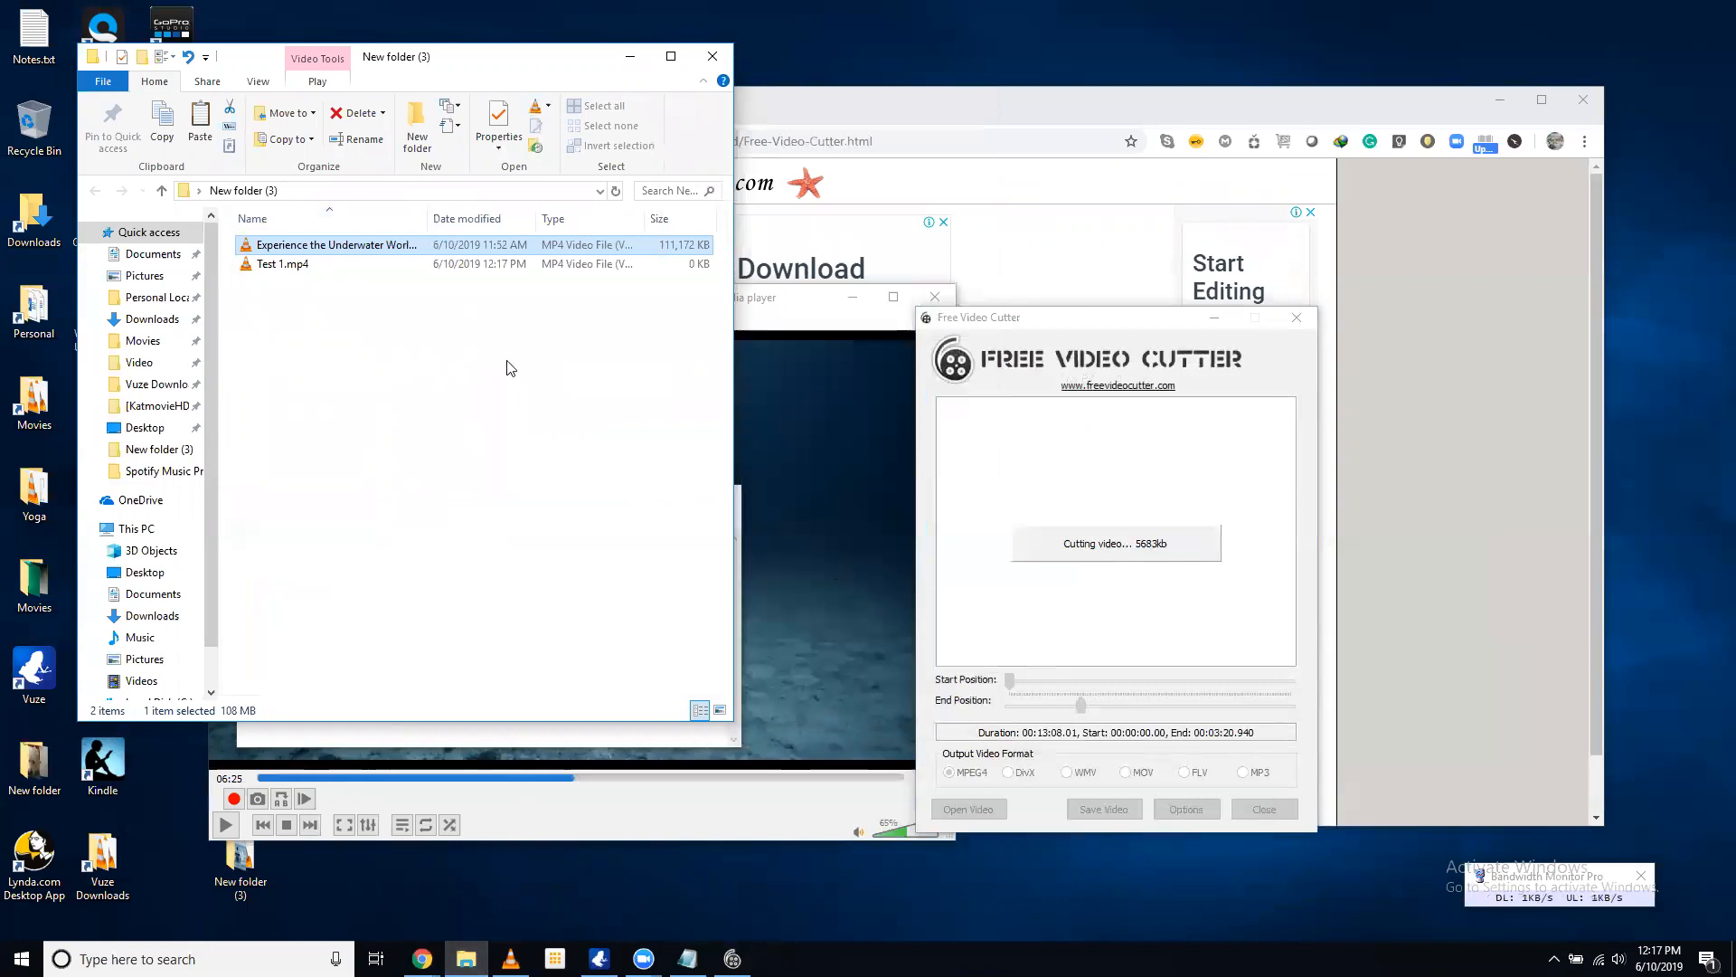
pyautogui.click(455, 291)
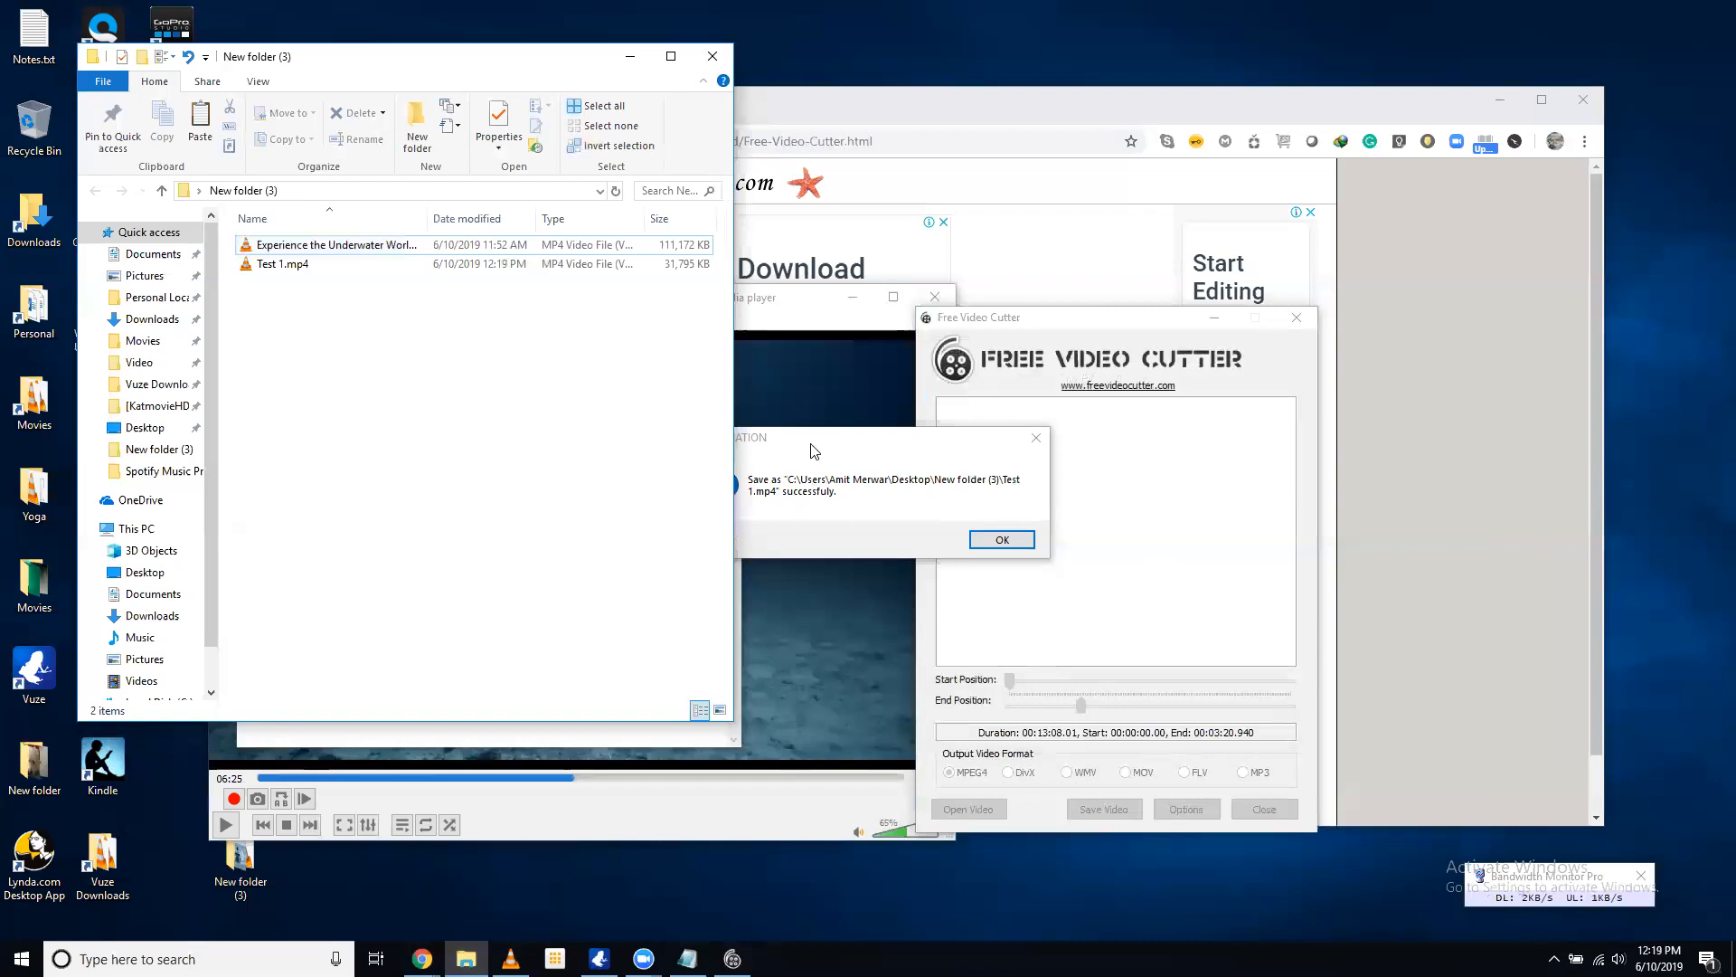
# Move the save message clear of the folder, dismiss it, and bring the New folder (3) window forward
pyautogui.moveTo(839, 448); pyautogui.dragTo(1018, 466)
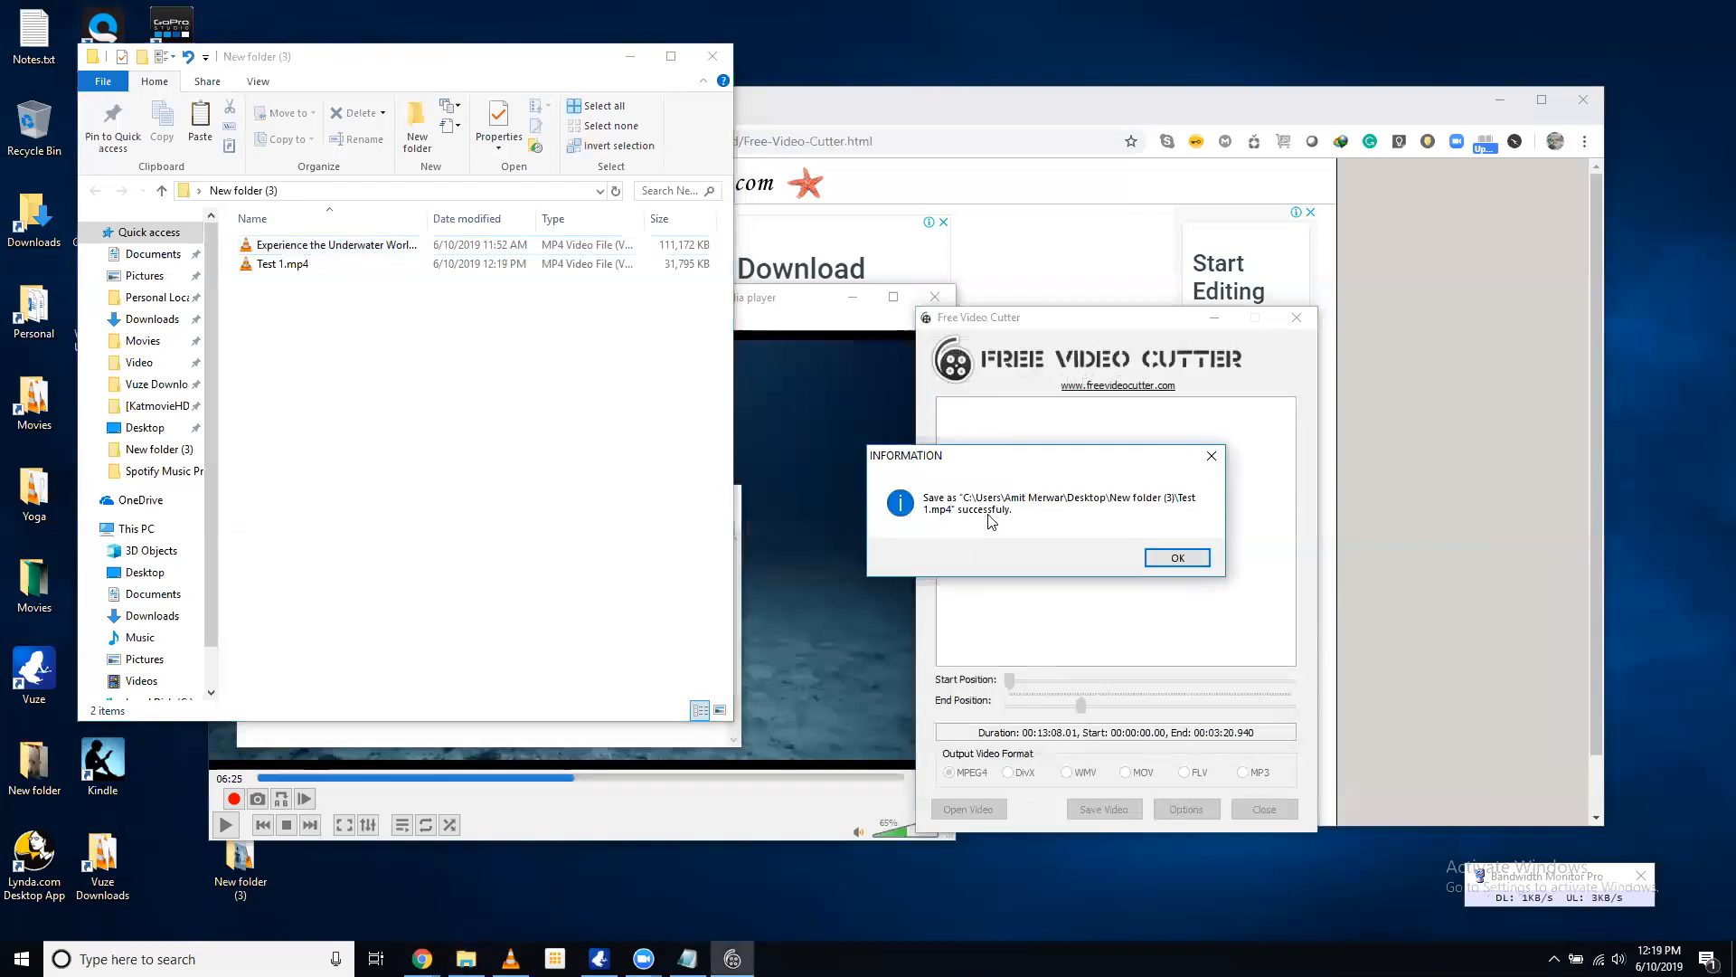
pyautogui.click(1177, 558)
pyautogui.click(512, 398)
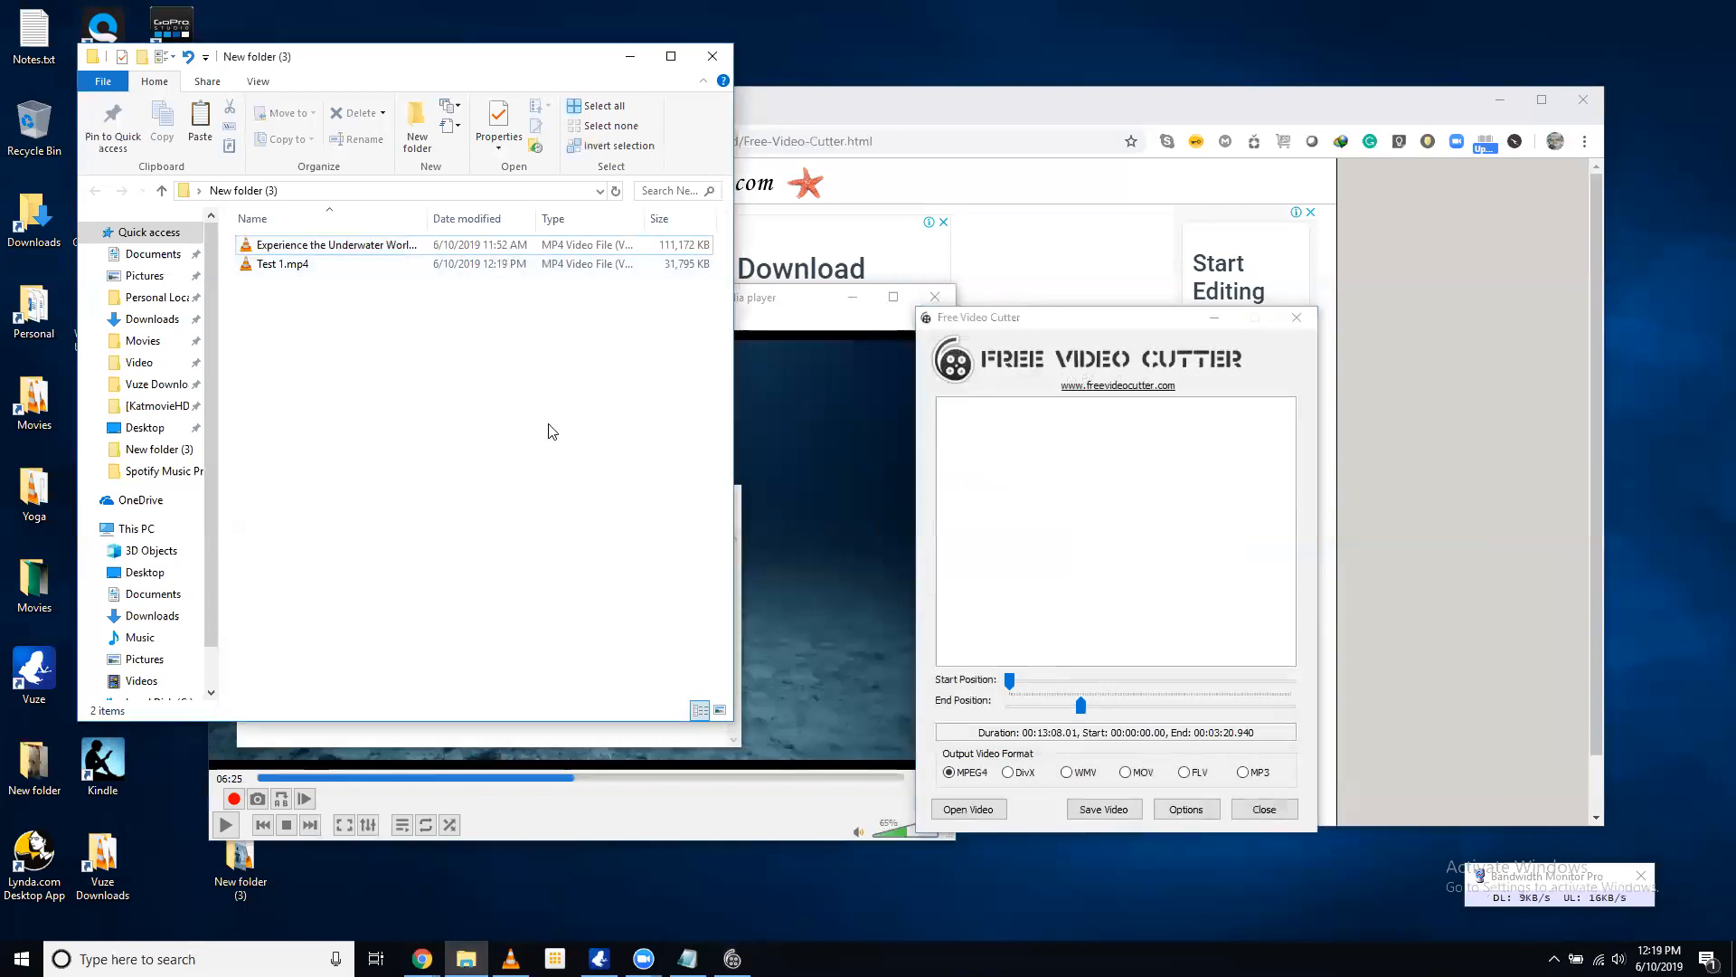
# Show the files in New folder (3) as large thumbnails and return the folder to the Details layout
pyautogui.hotkey('ctrl', 'shift', '2')
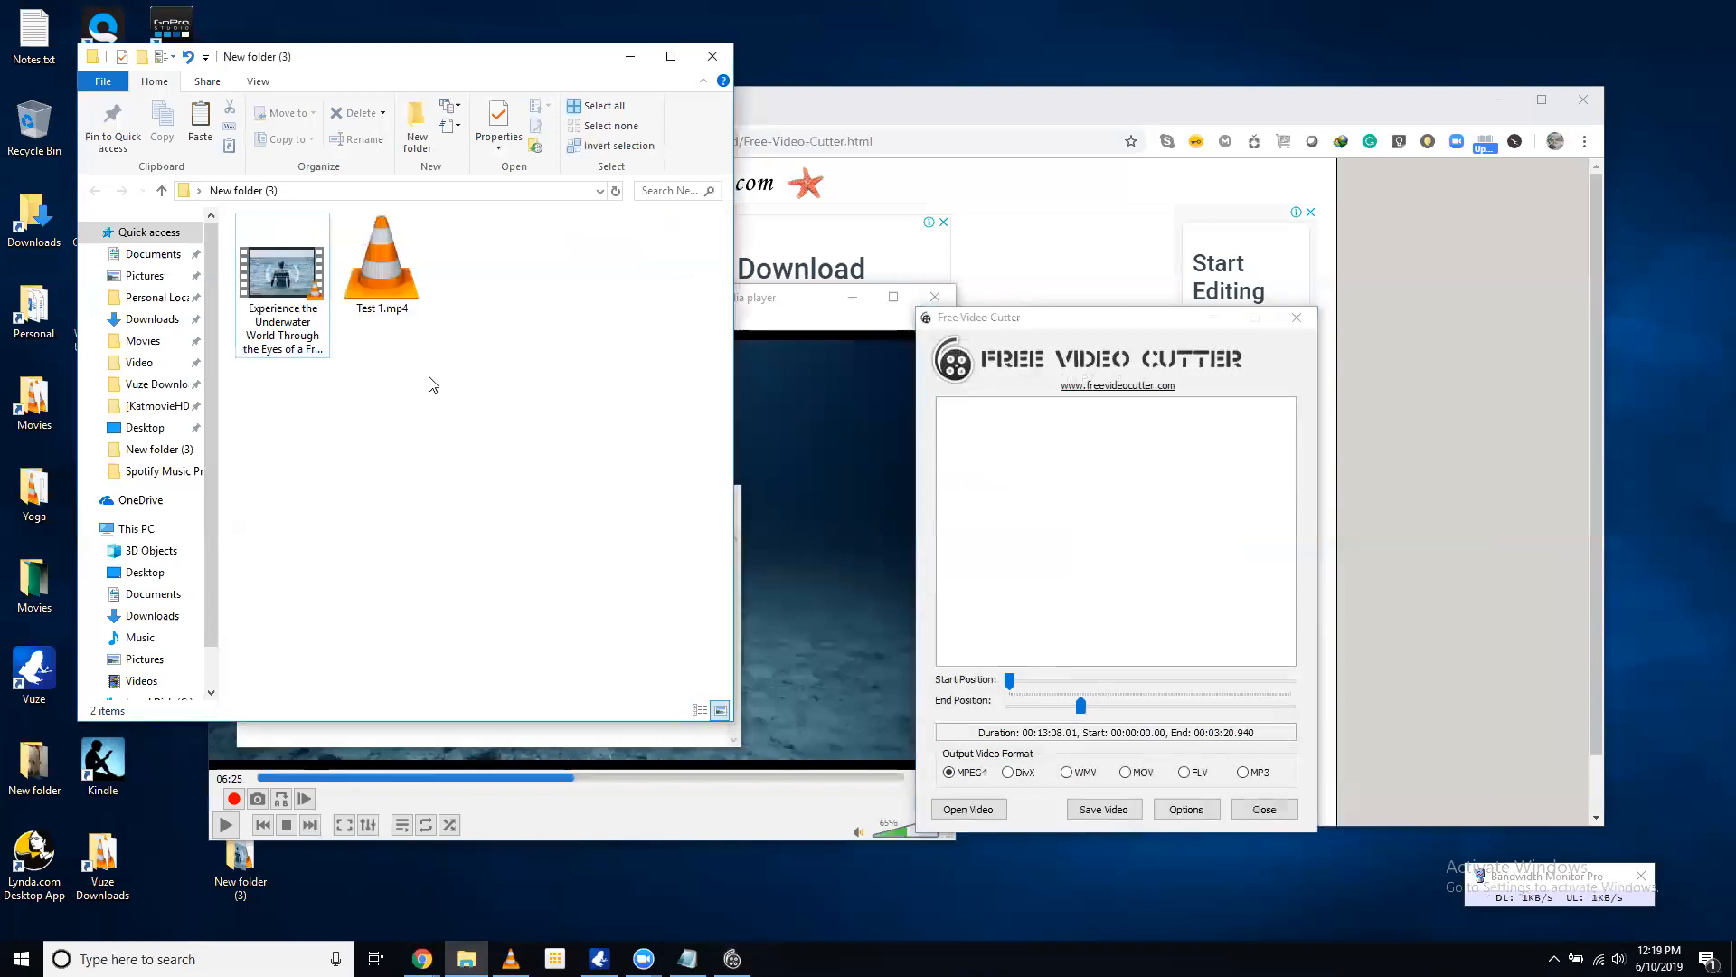
pyautogui.click(251, 84)
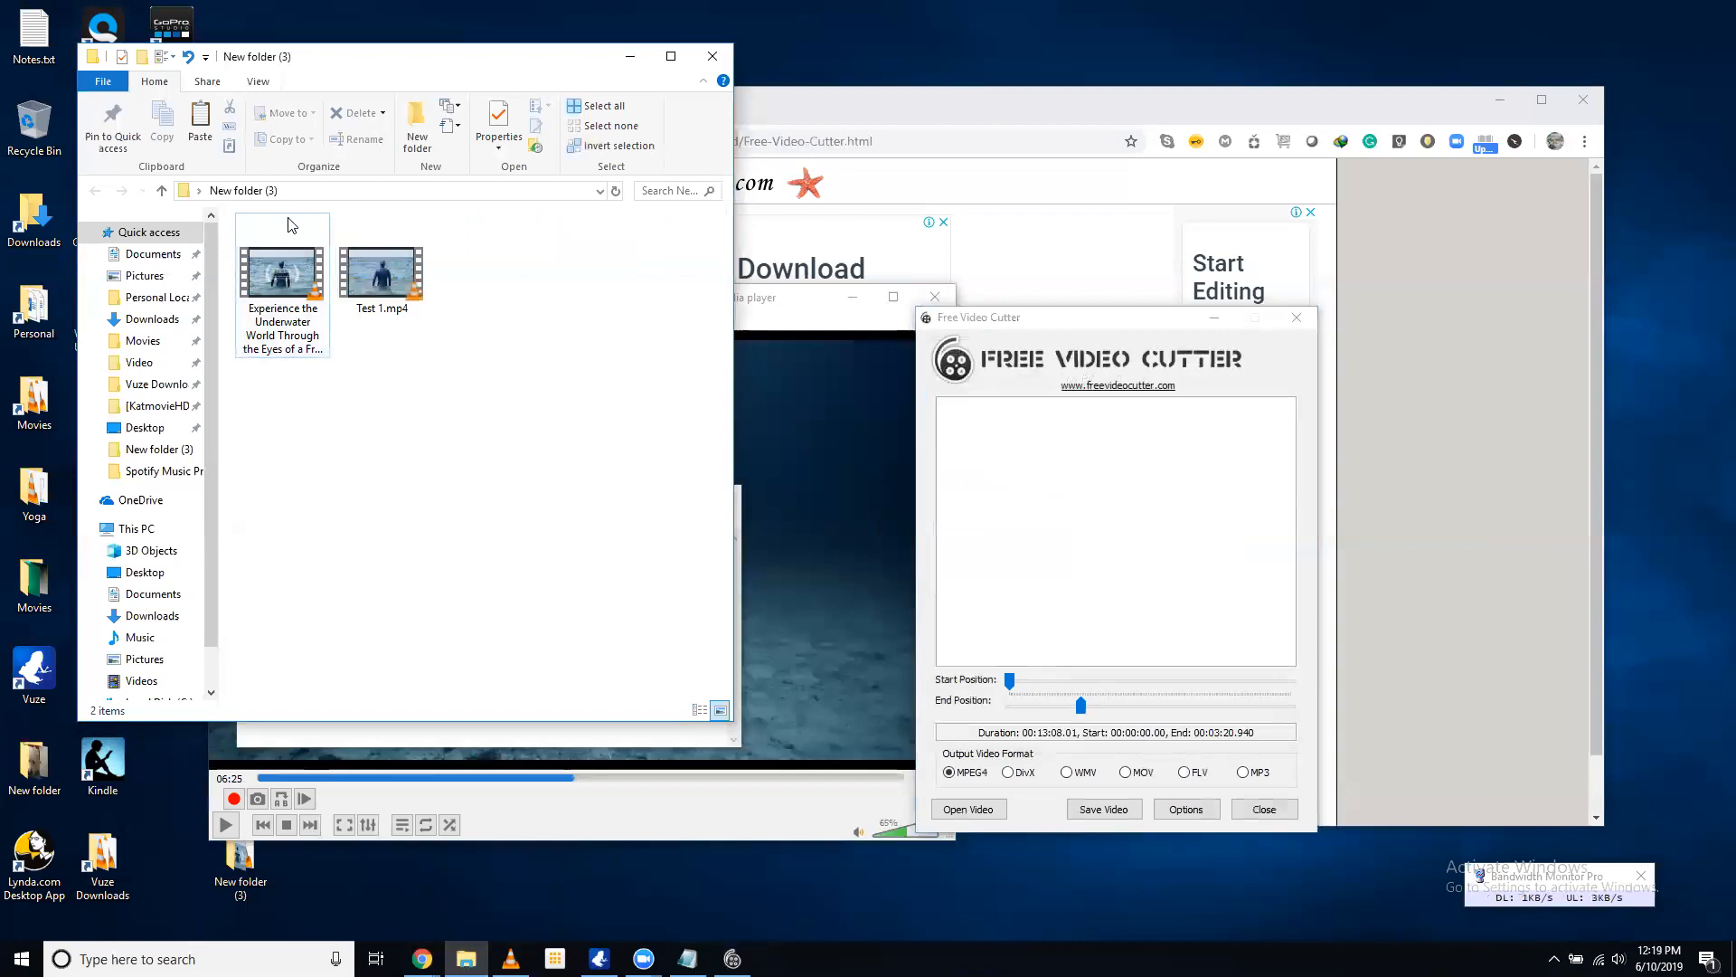
pyautogui.click(302, 144)
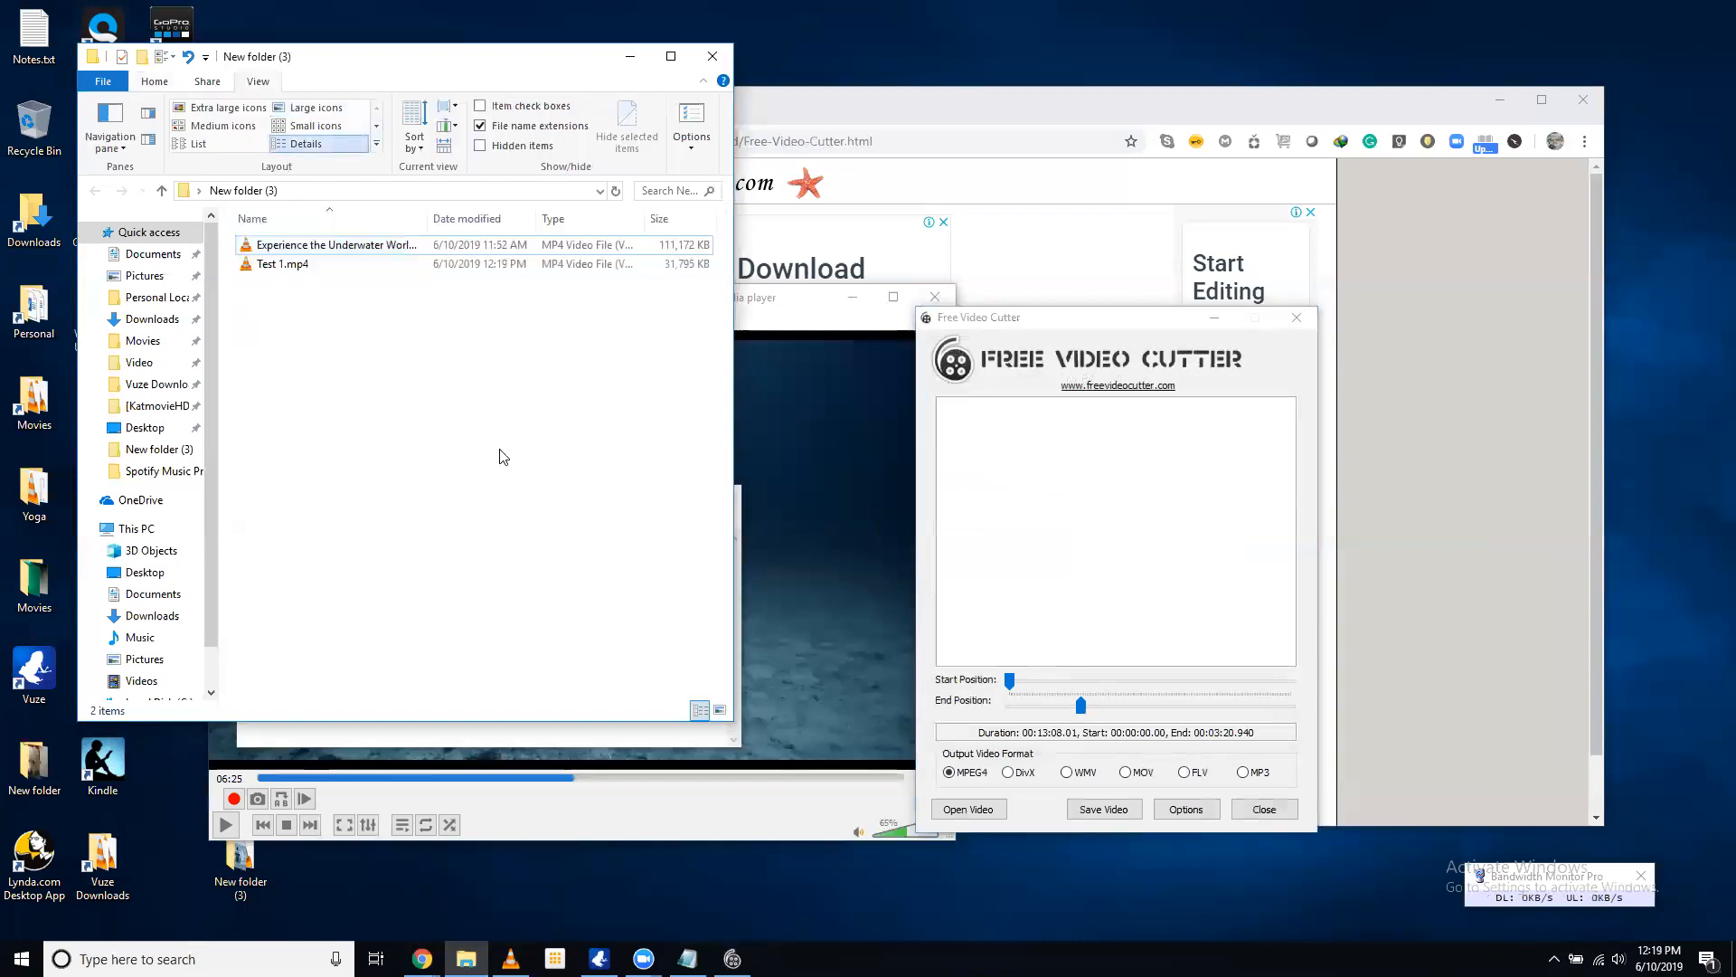
# Play Test 1.mp4 in VLC media player and check it around 01:54, 02:29 and close to its end
pyautogui.click(455, 265)
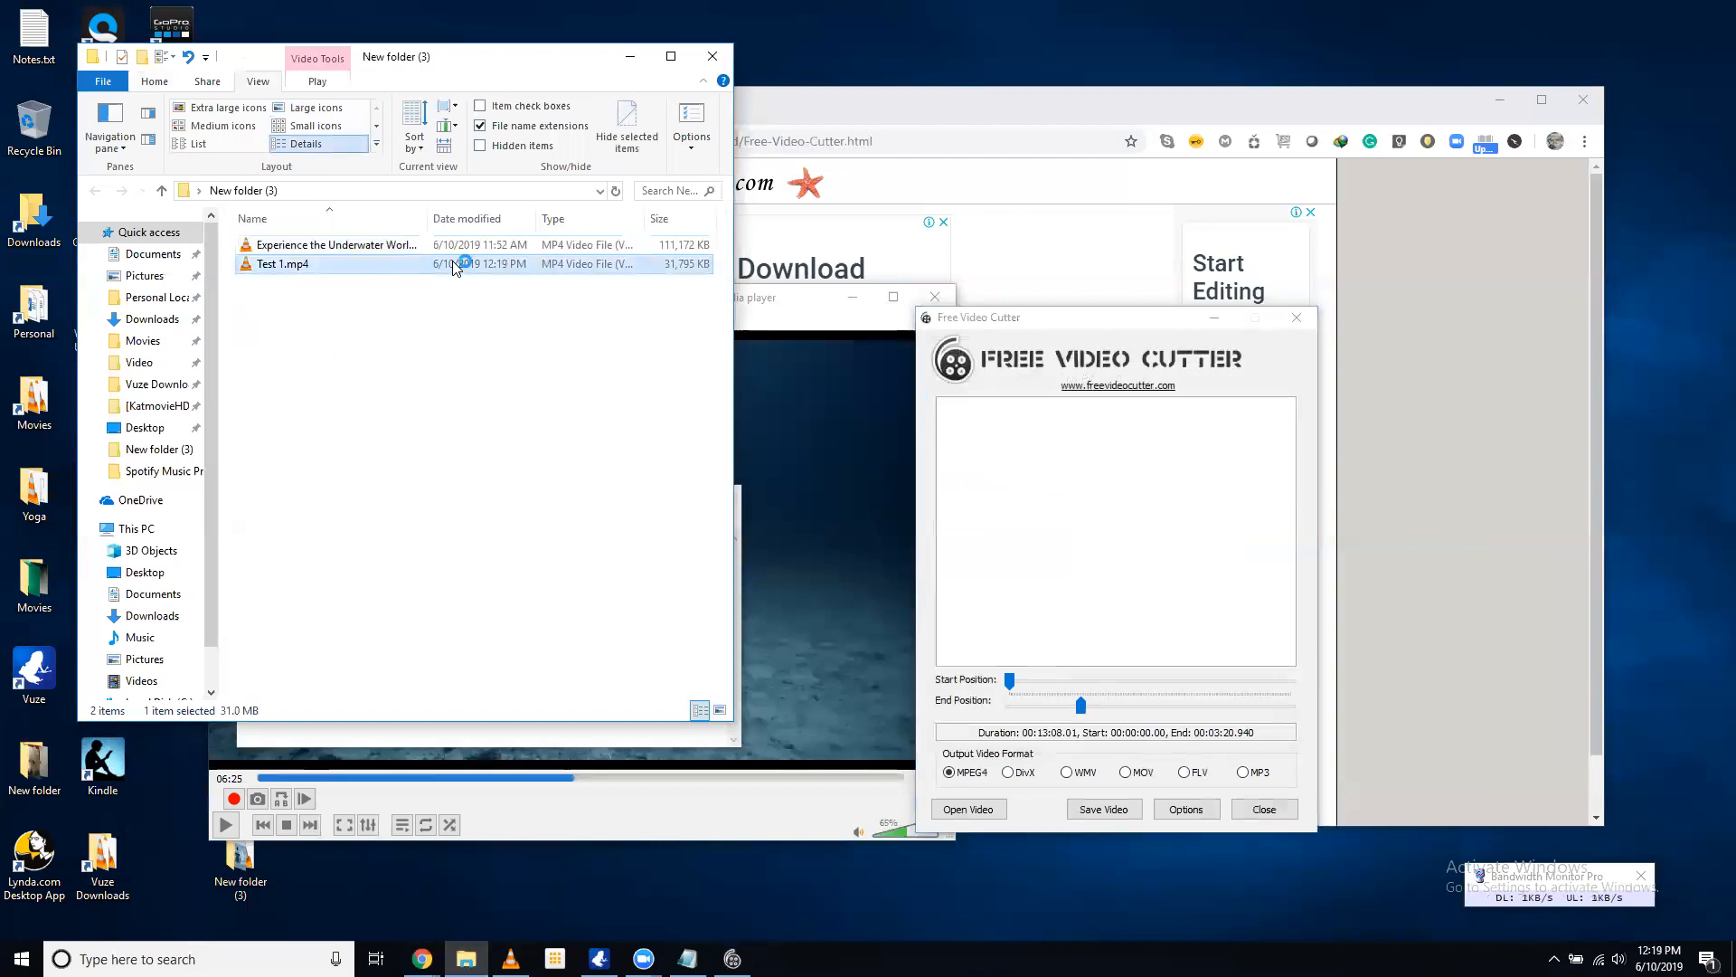
pyautogui.click(811, 622)
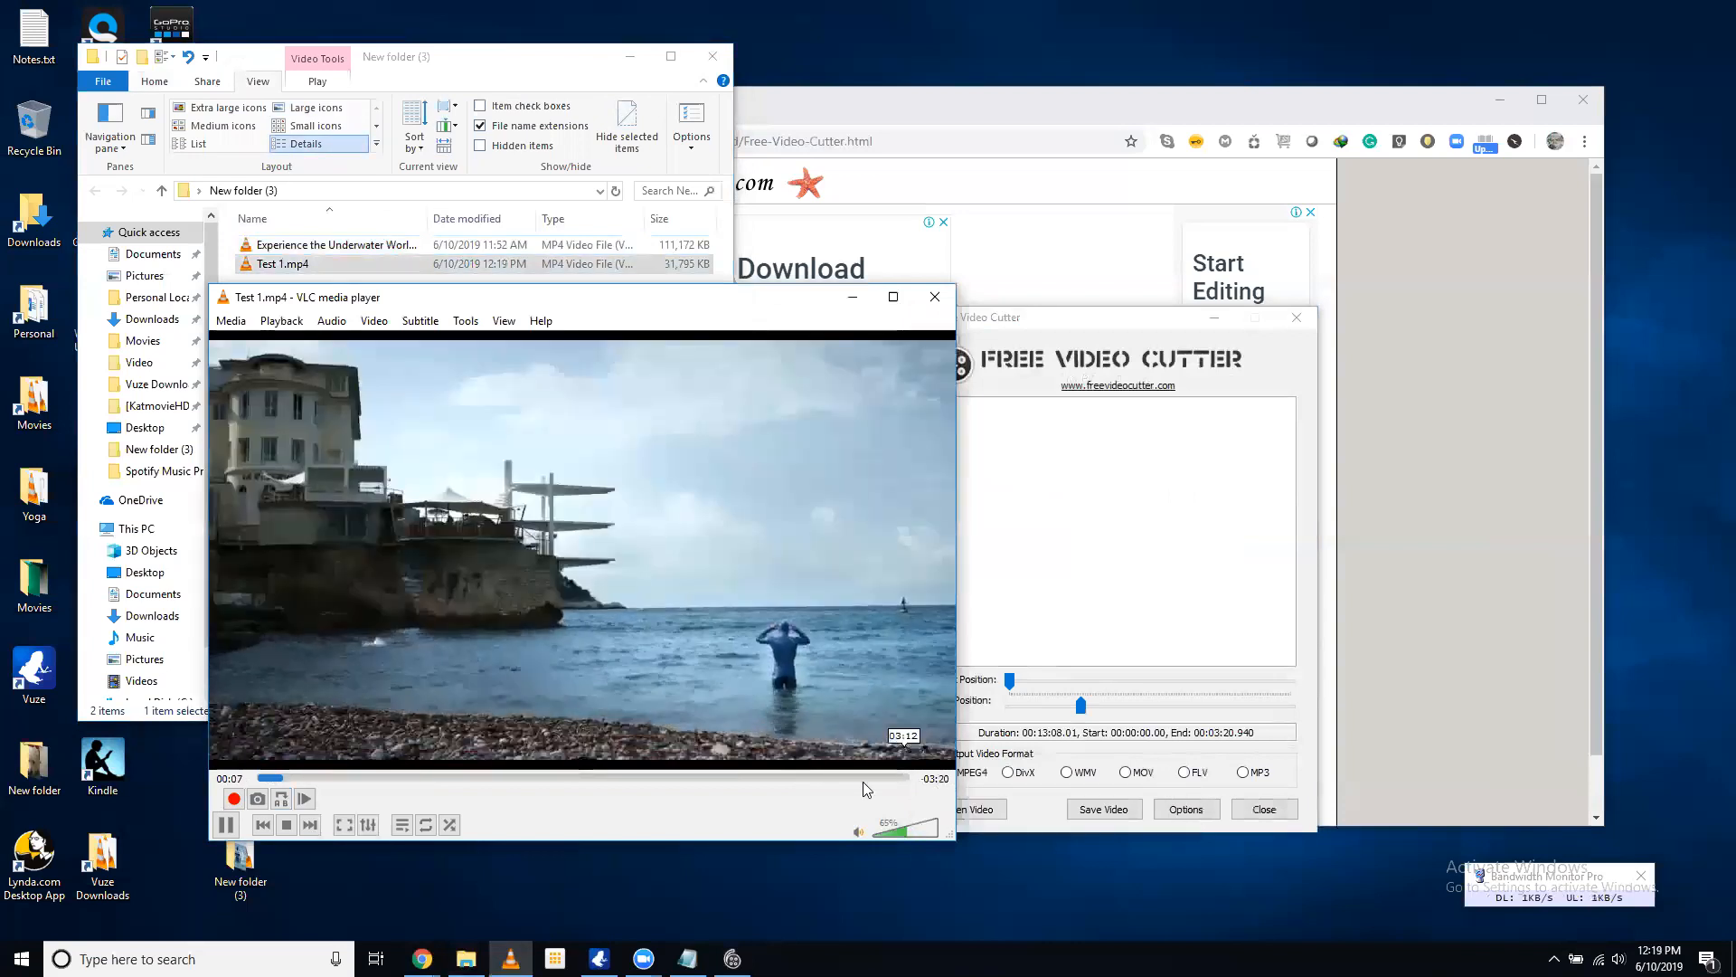
pyautogui.click(631, 783)
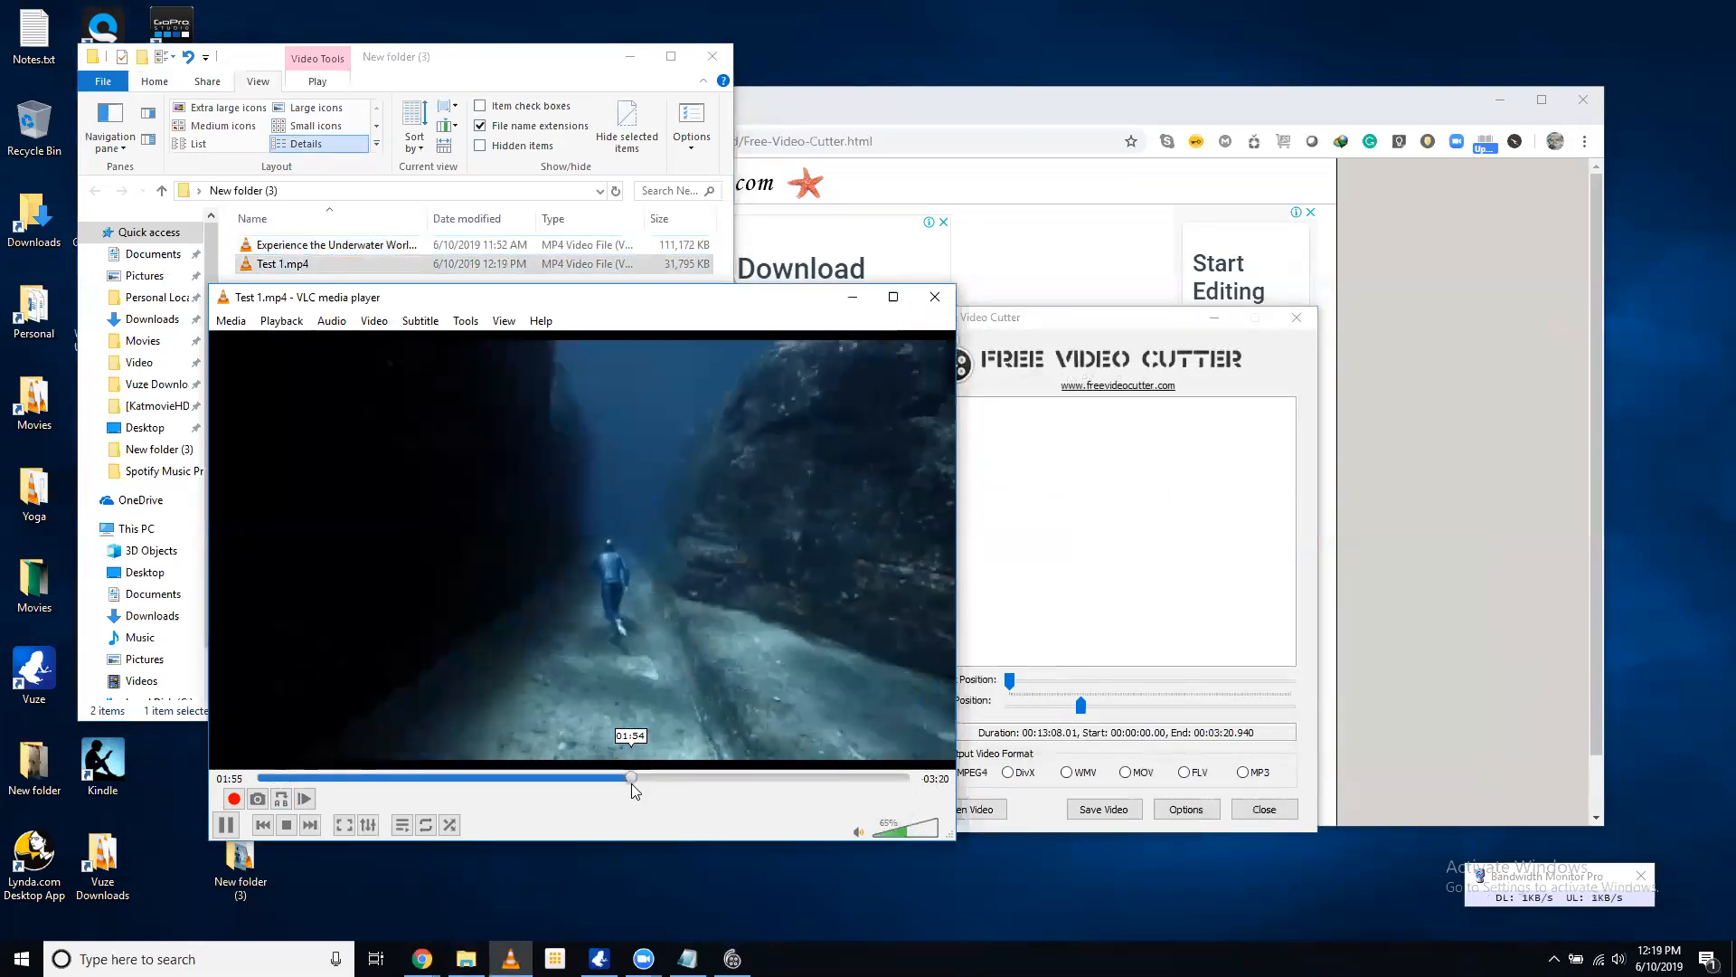
pyautogui.click(740, 776)
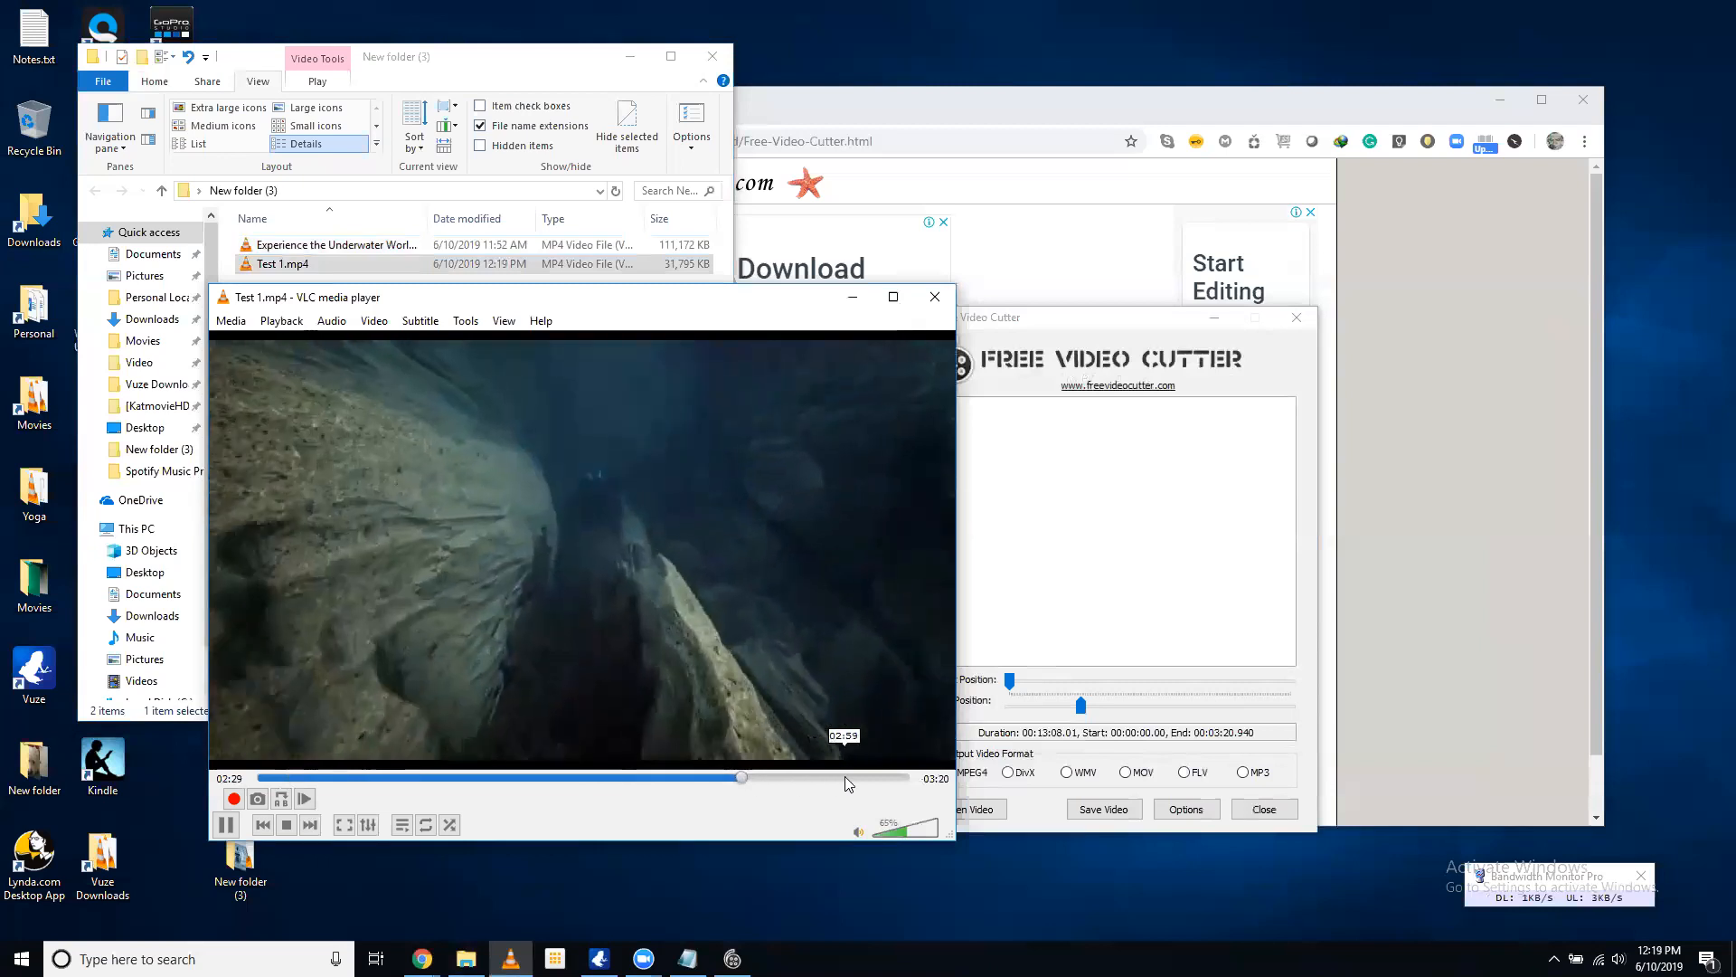
pyautogui.click(891, 777)
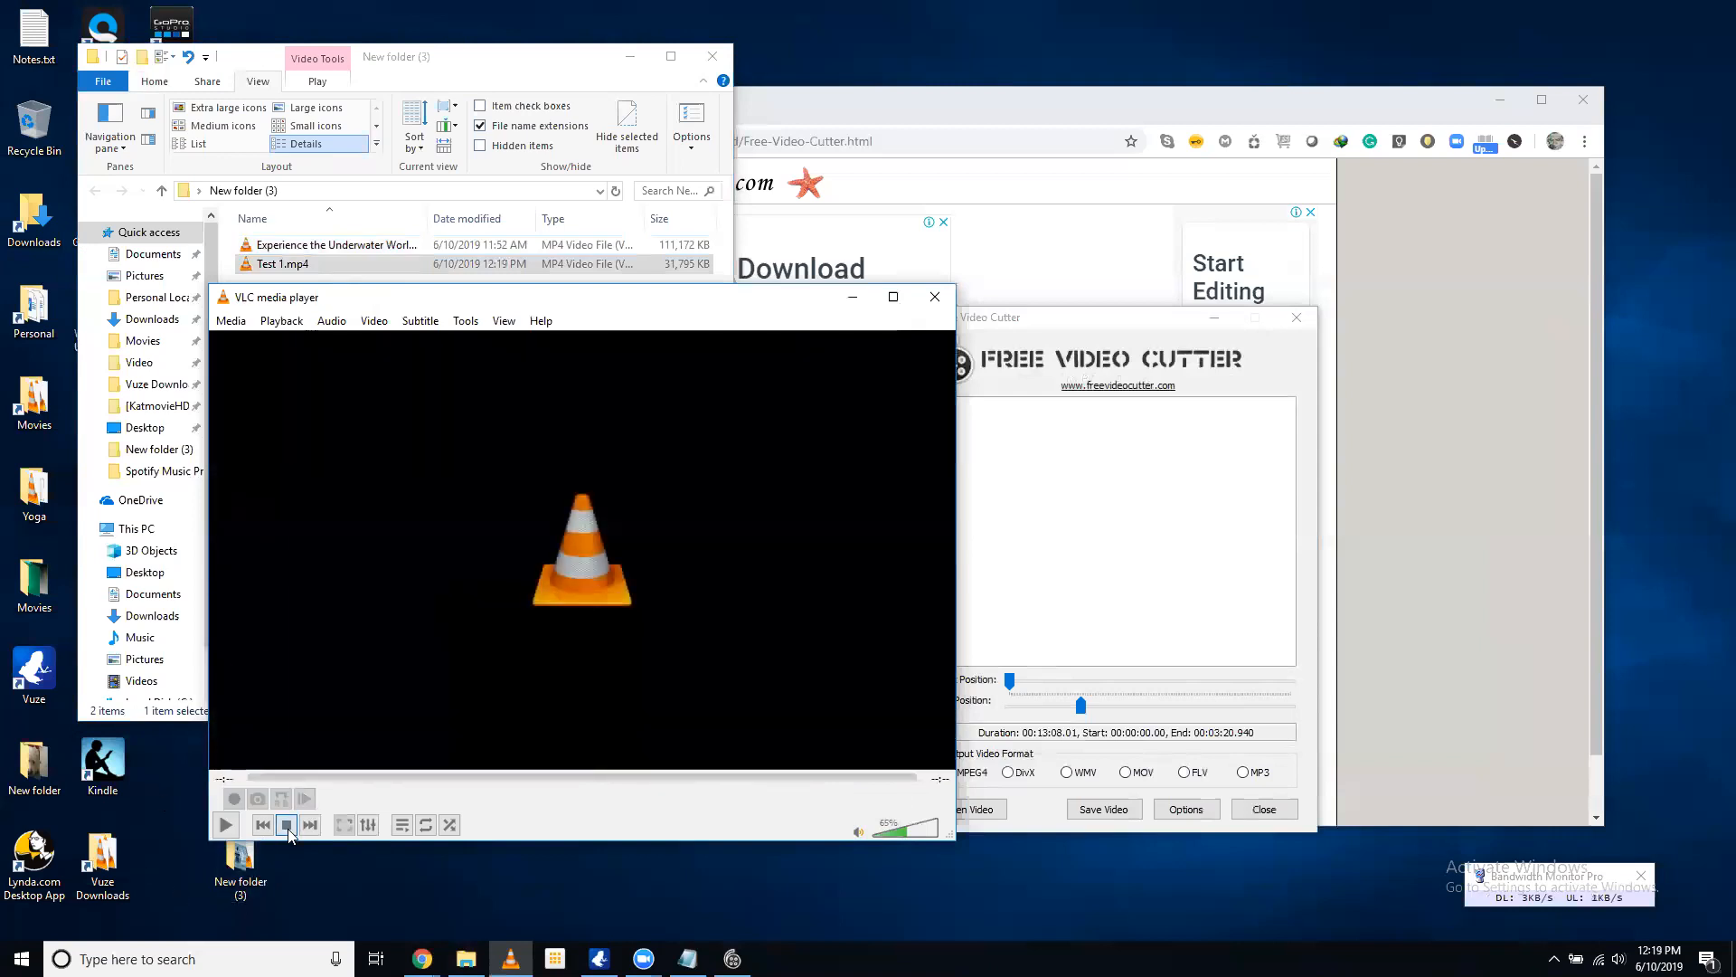
# Reload the original underwater film in Free Video Cutter and review its precision options without changing them
pyautogui.click(1049, 548)
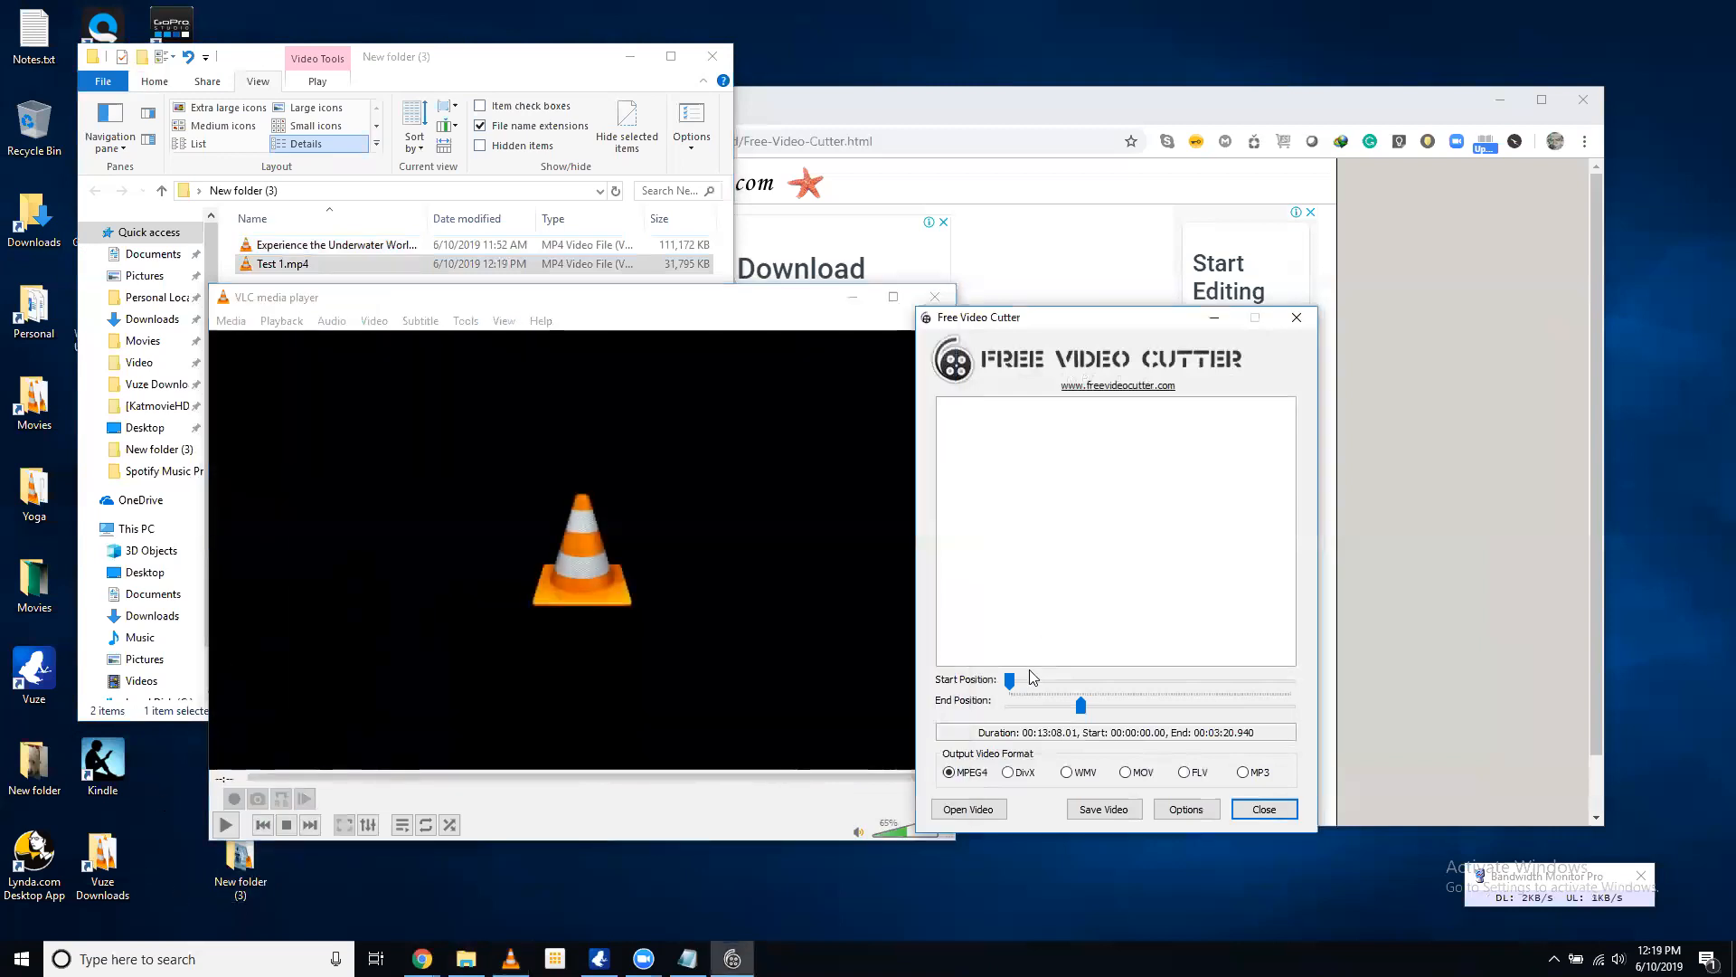
pyautogui.click(990, 816)
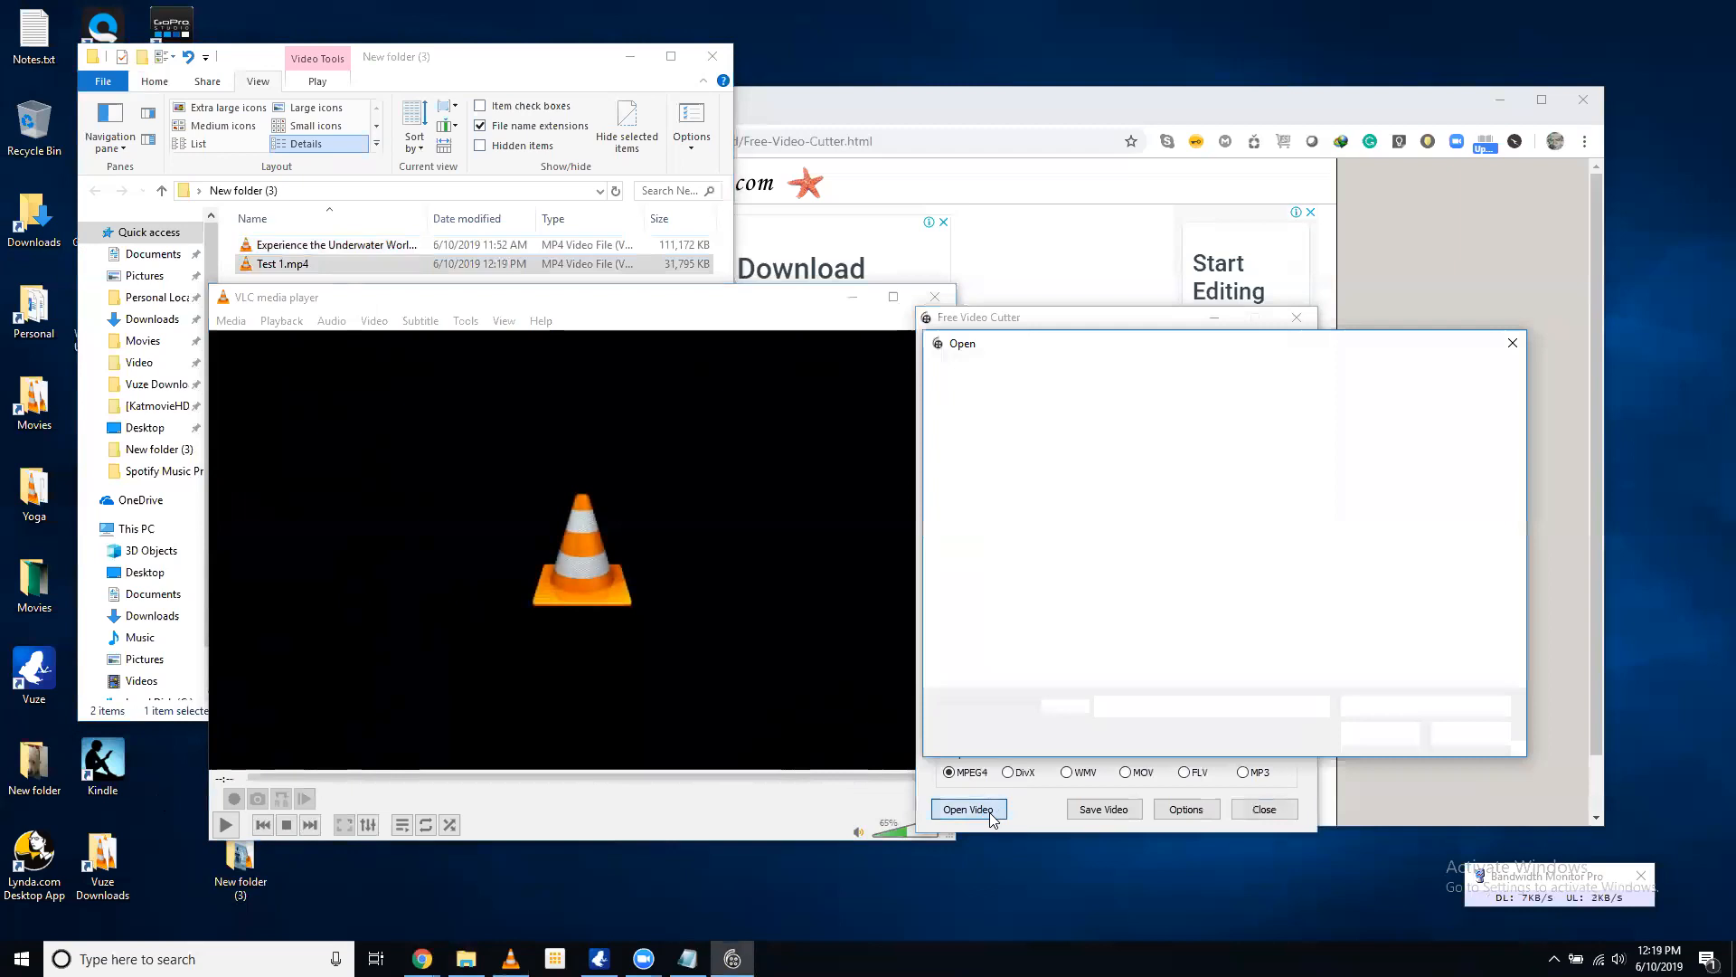
pyautogui.click(1118, 466)
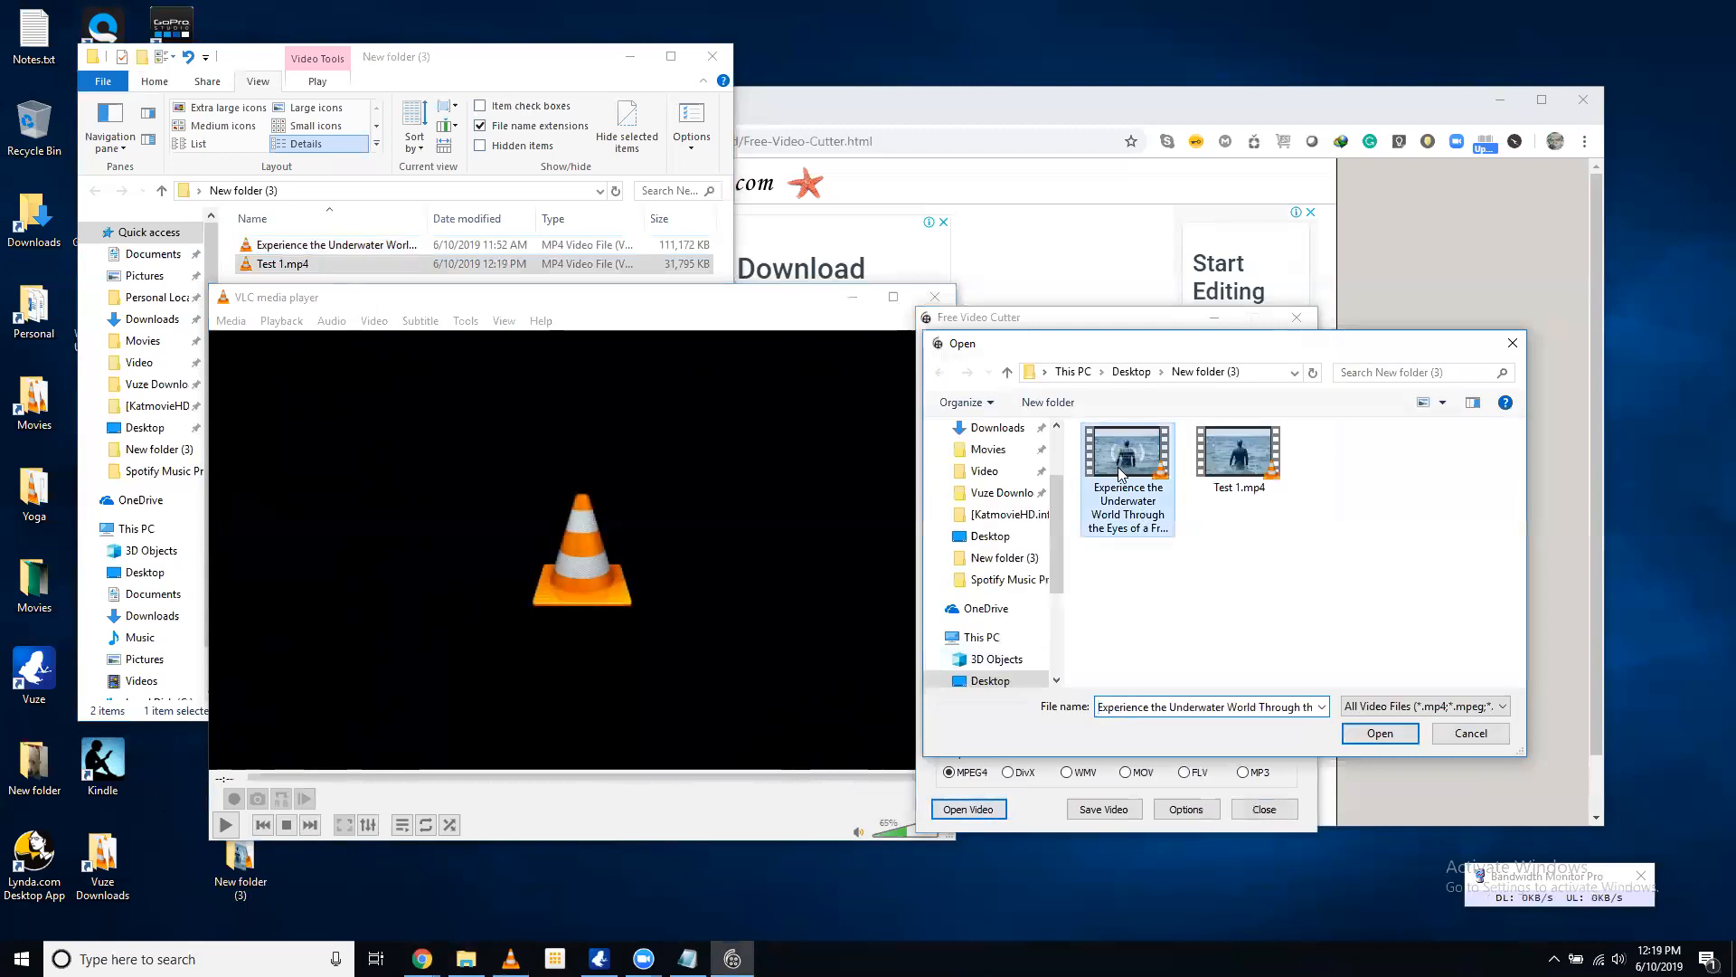
pyautogui.doubleClick(1118, 467)
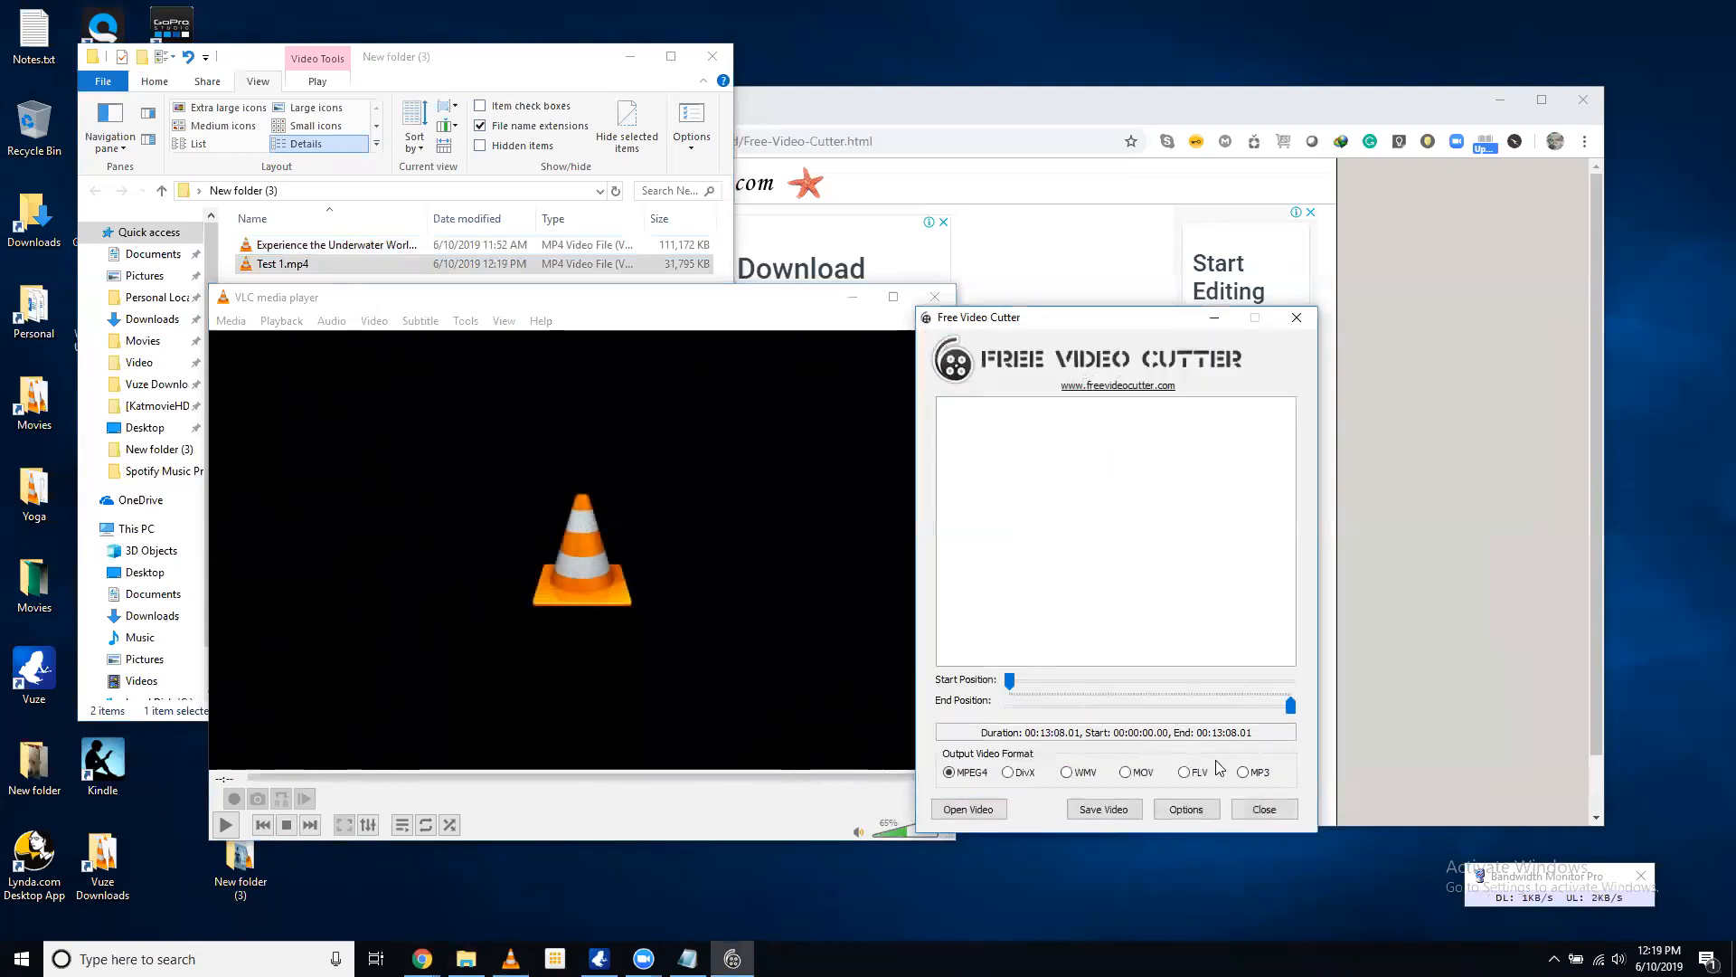
pyautogui.click(1163, 812)
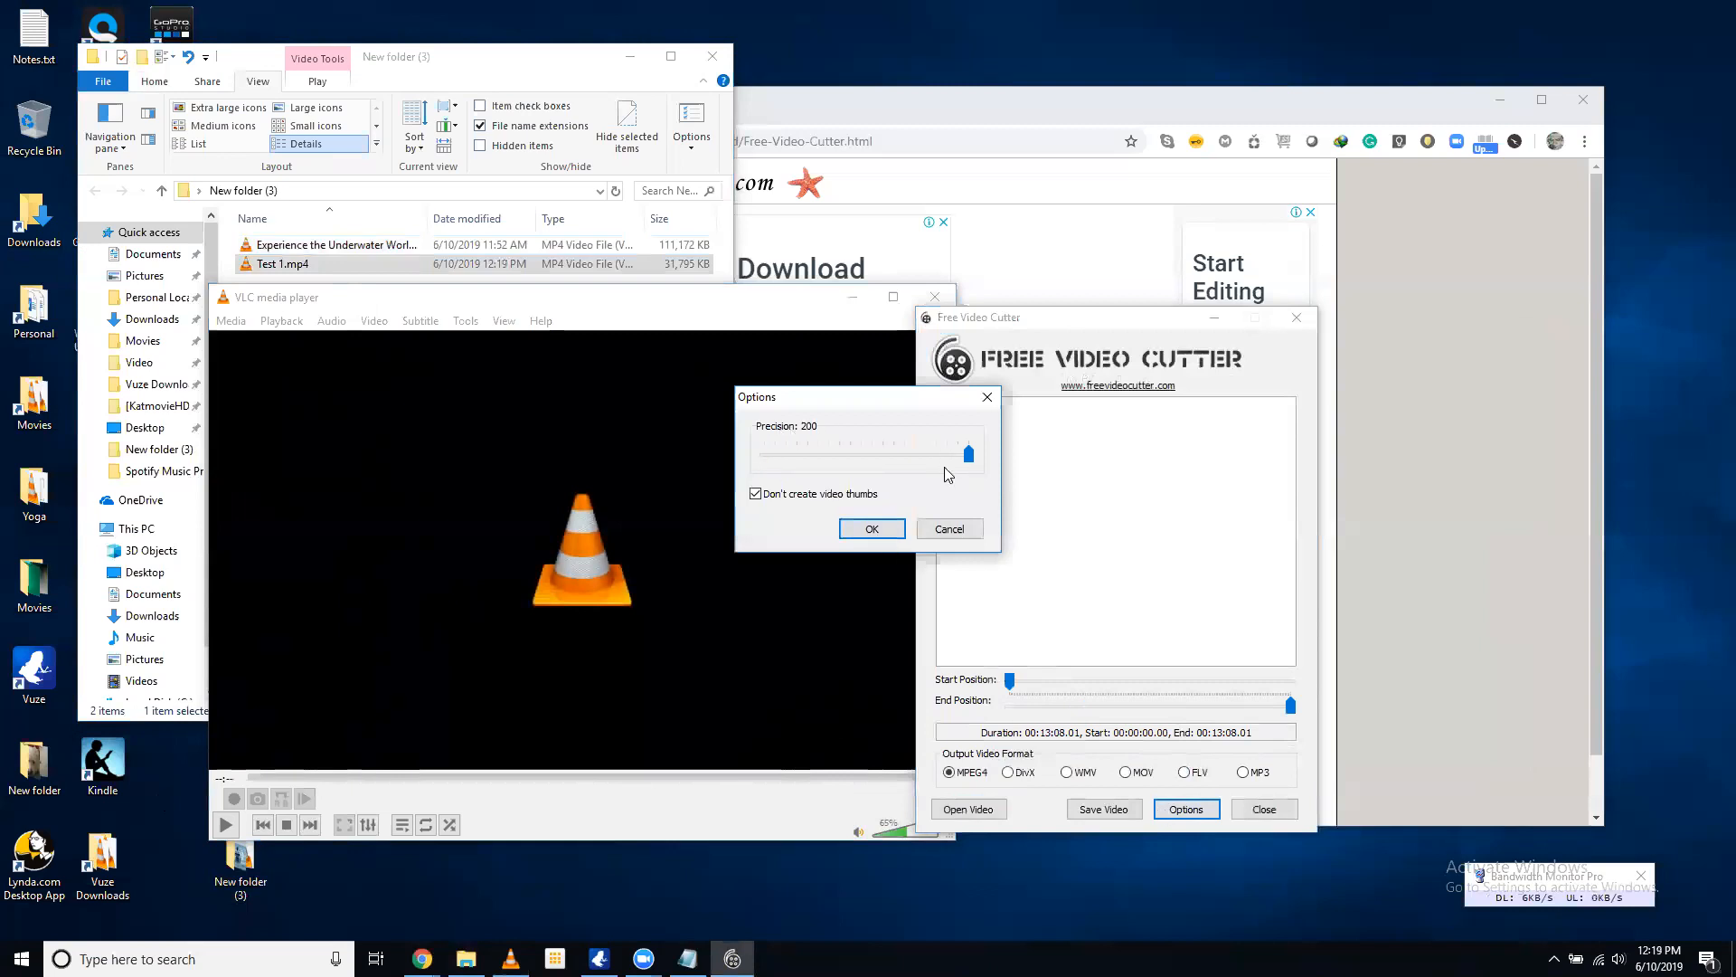
pyautogui.click(964, 530)
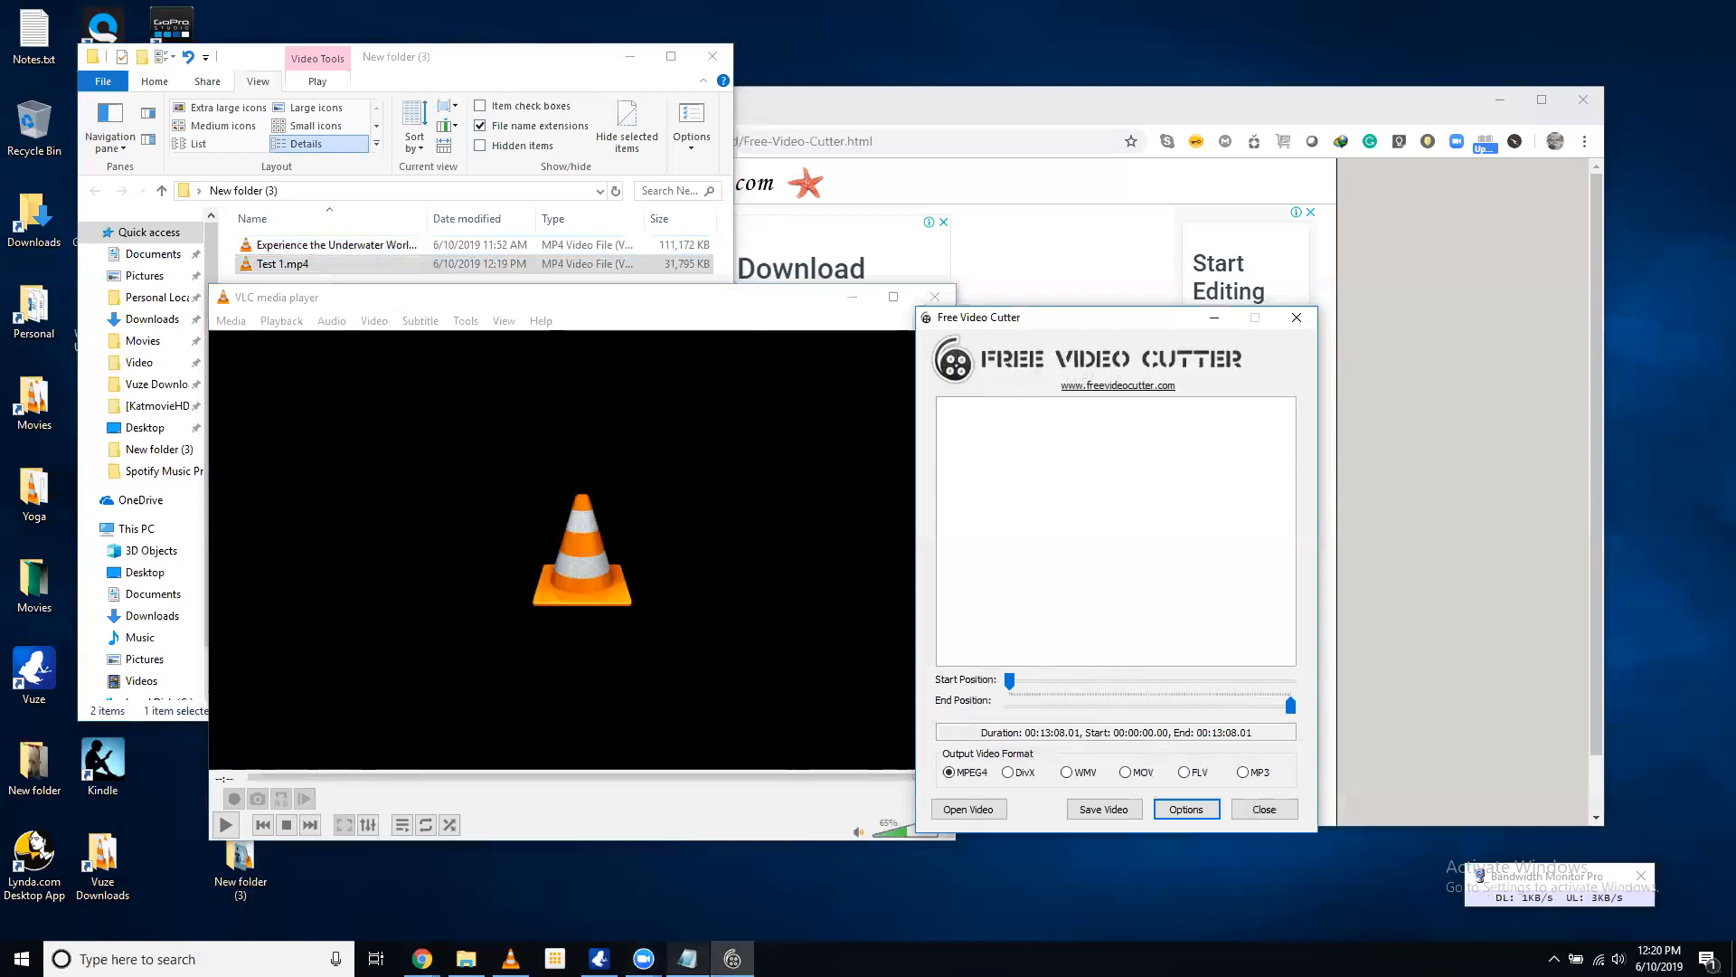
# Consult the time ranges in Notepad and set the cut's start to 00:03:20.940 and its end to 00:05:50.660
pyautogui.click(687, 959)
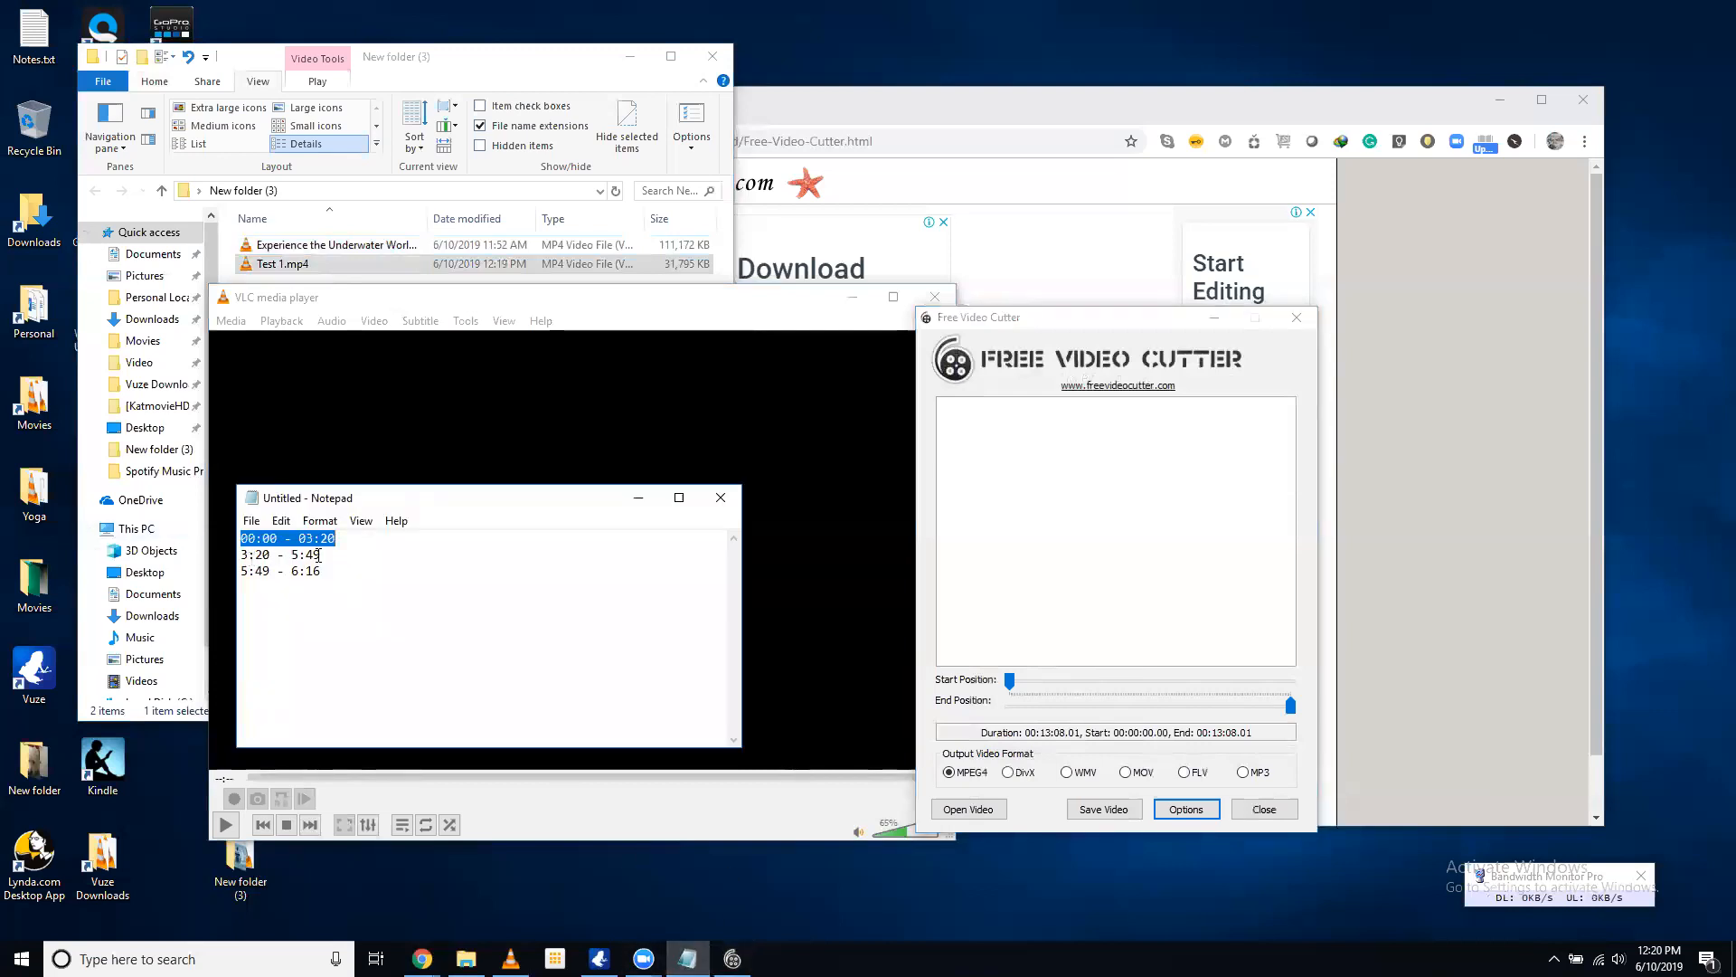
pyautogui.click(1010, 681)
pyautogui.moveTo(1009, 682); pyautogui.dragTo(1082, 684)
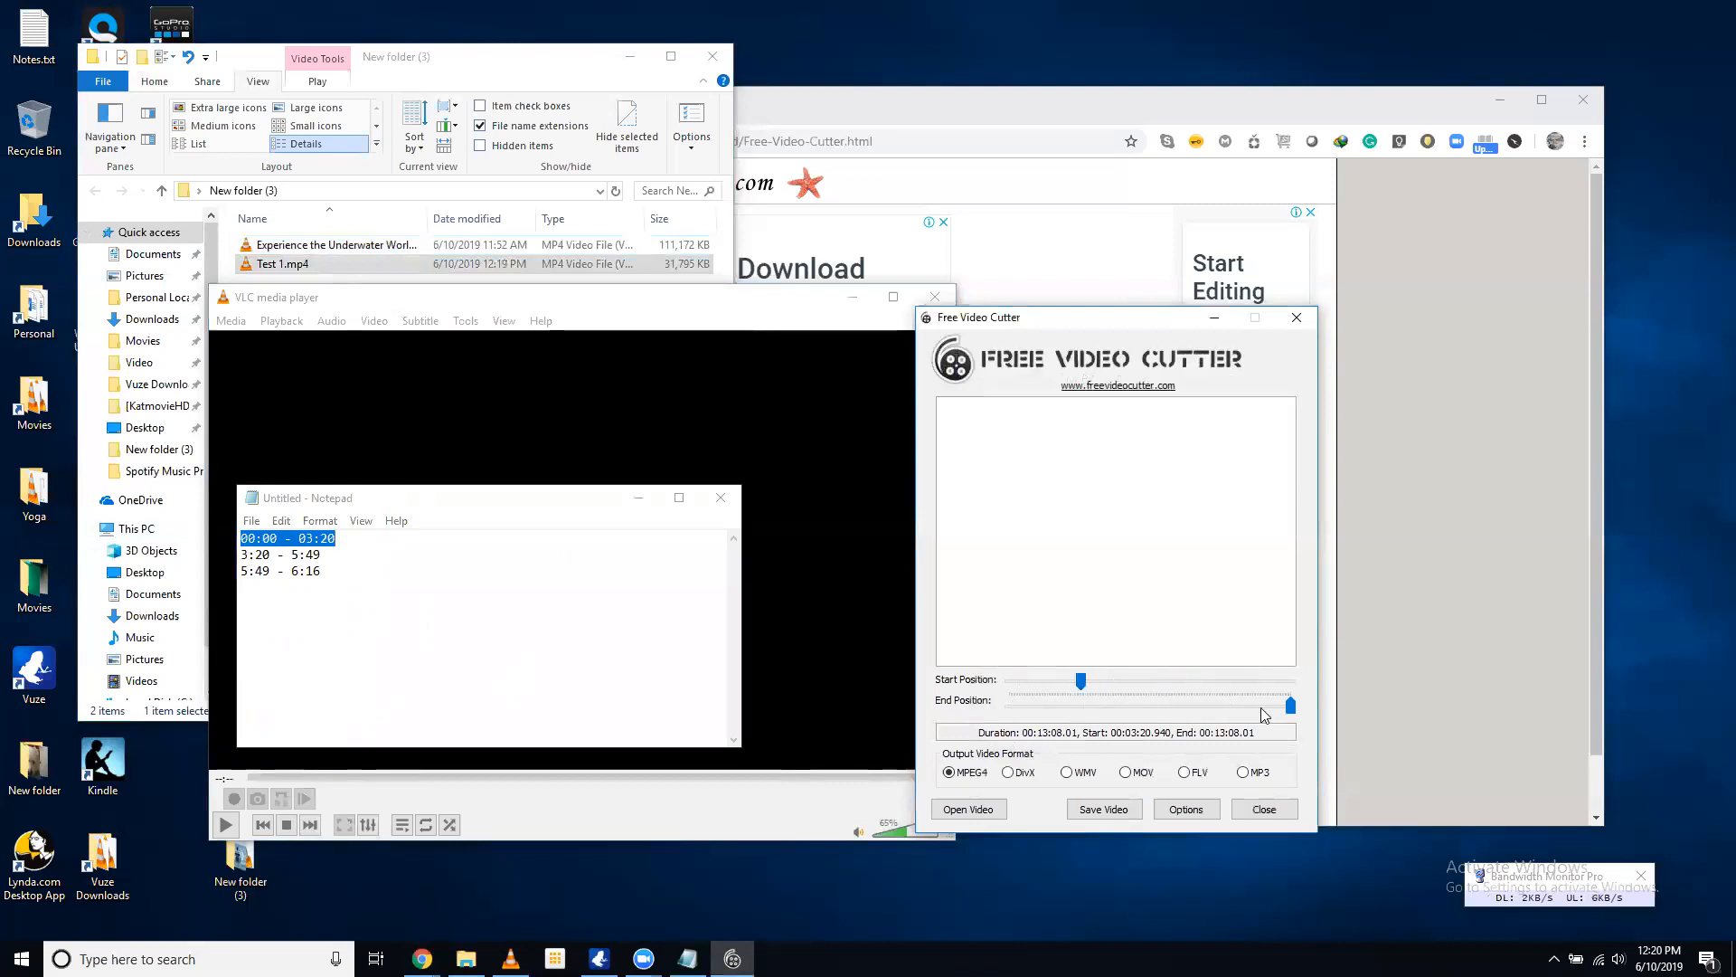
pyautogui.moveTo(1291, 702); pyautogui.dragTo(1137, 712)
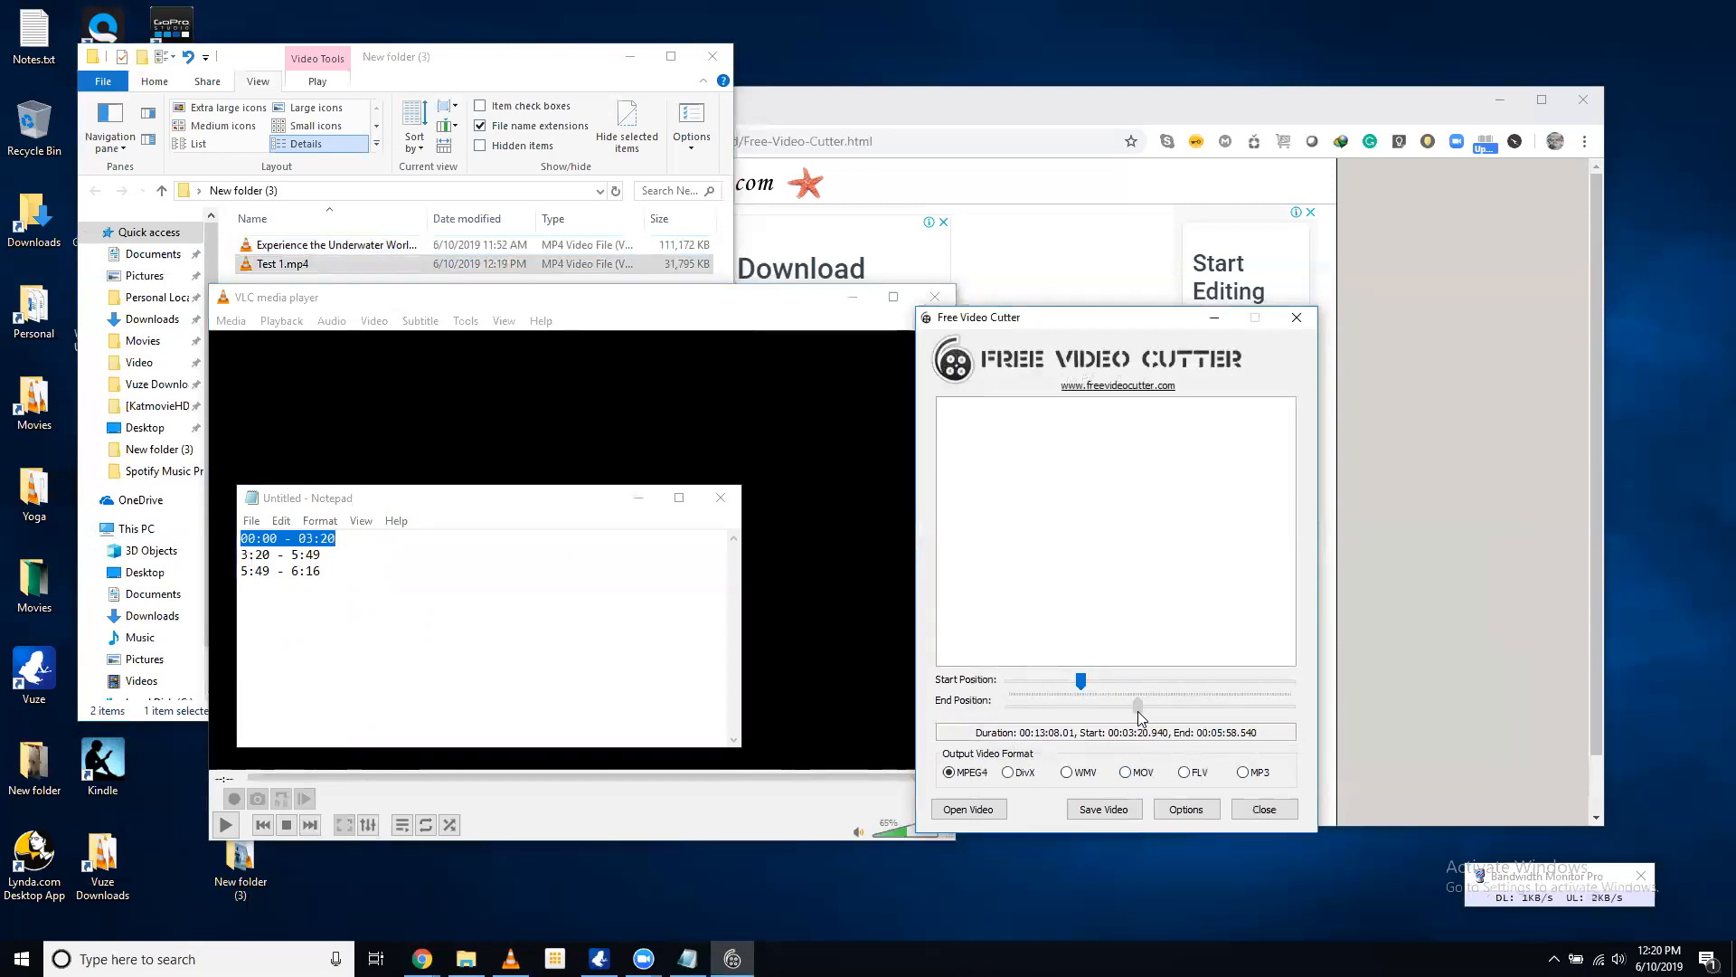
pyautogui.moveTo(1131, 712); pyautogui.dragTo(1136, 713)
pyautogui.moveTo(1135, 713); pyautogui.dragTo(1134, 713)
pyautogui.moveTo(1134, 712); pyautogui.dragTo(1136, 713)
# Save the selected range in New folder (3) as an MPEG4 file named Test 2
pyautogui.click(1104, 809)
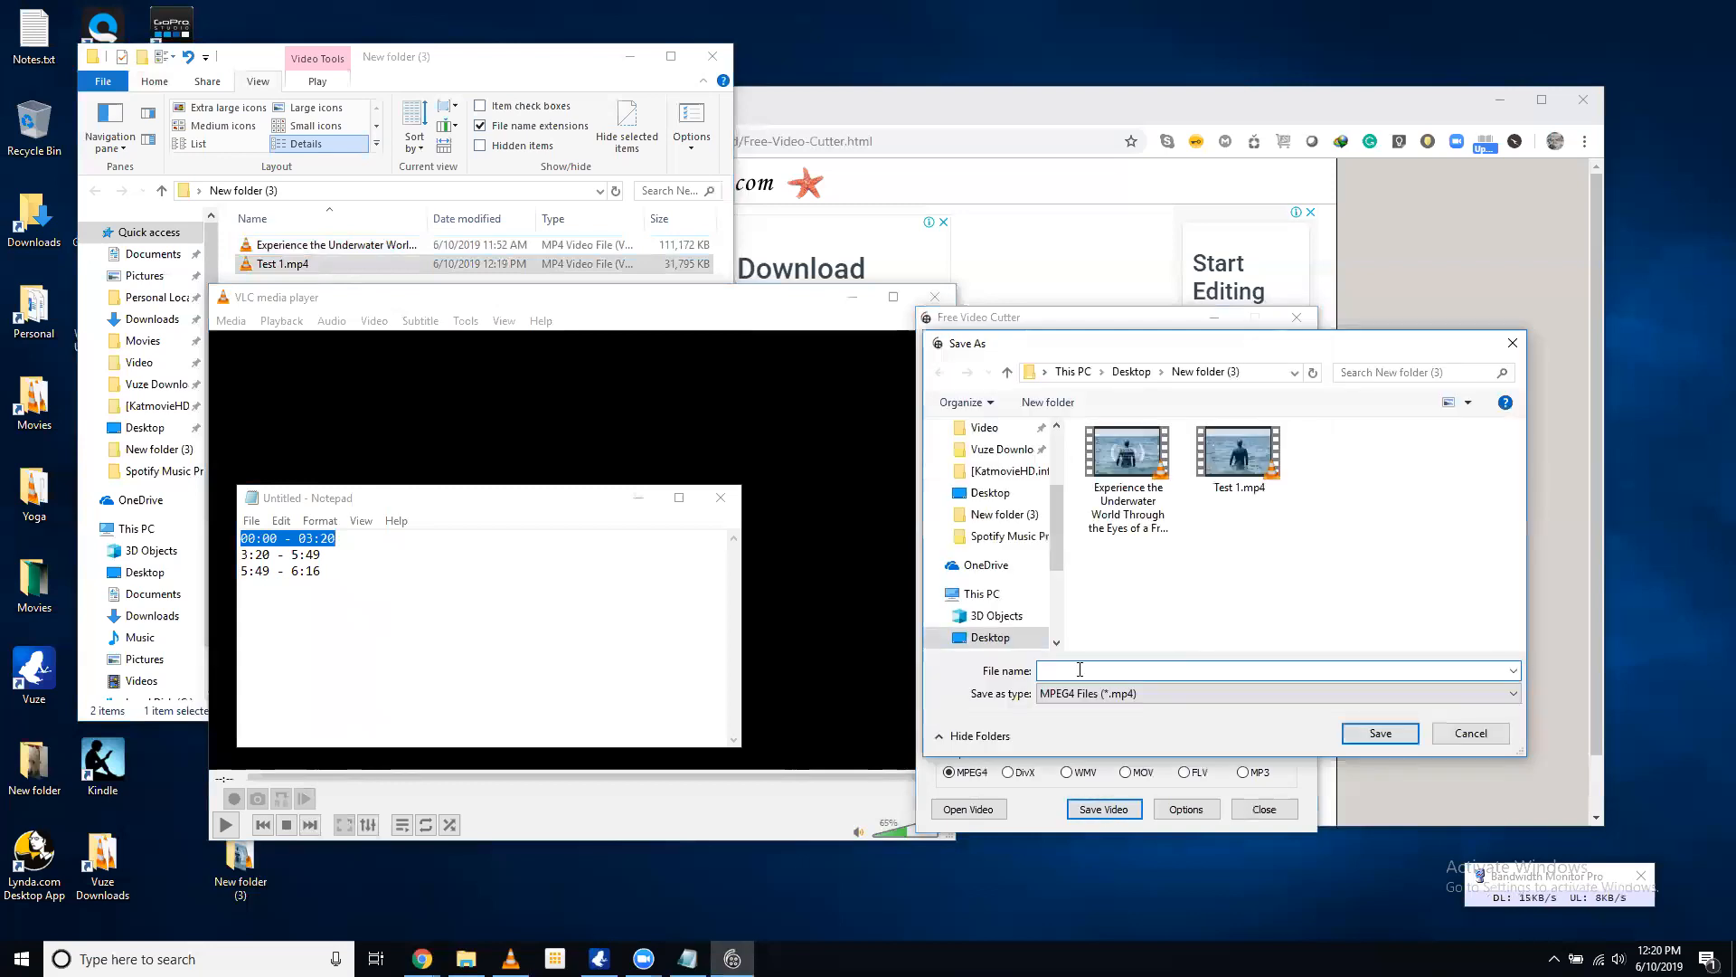
pyautogui.write('Test ')
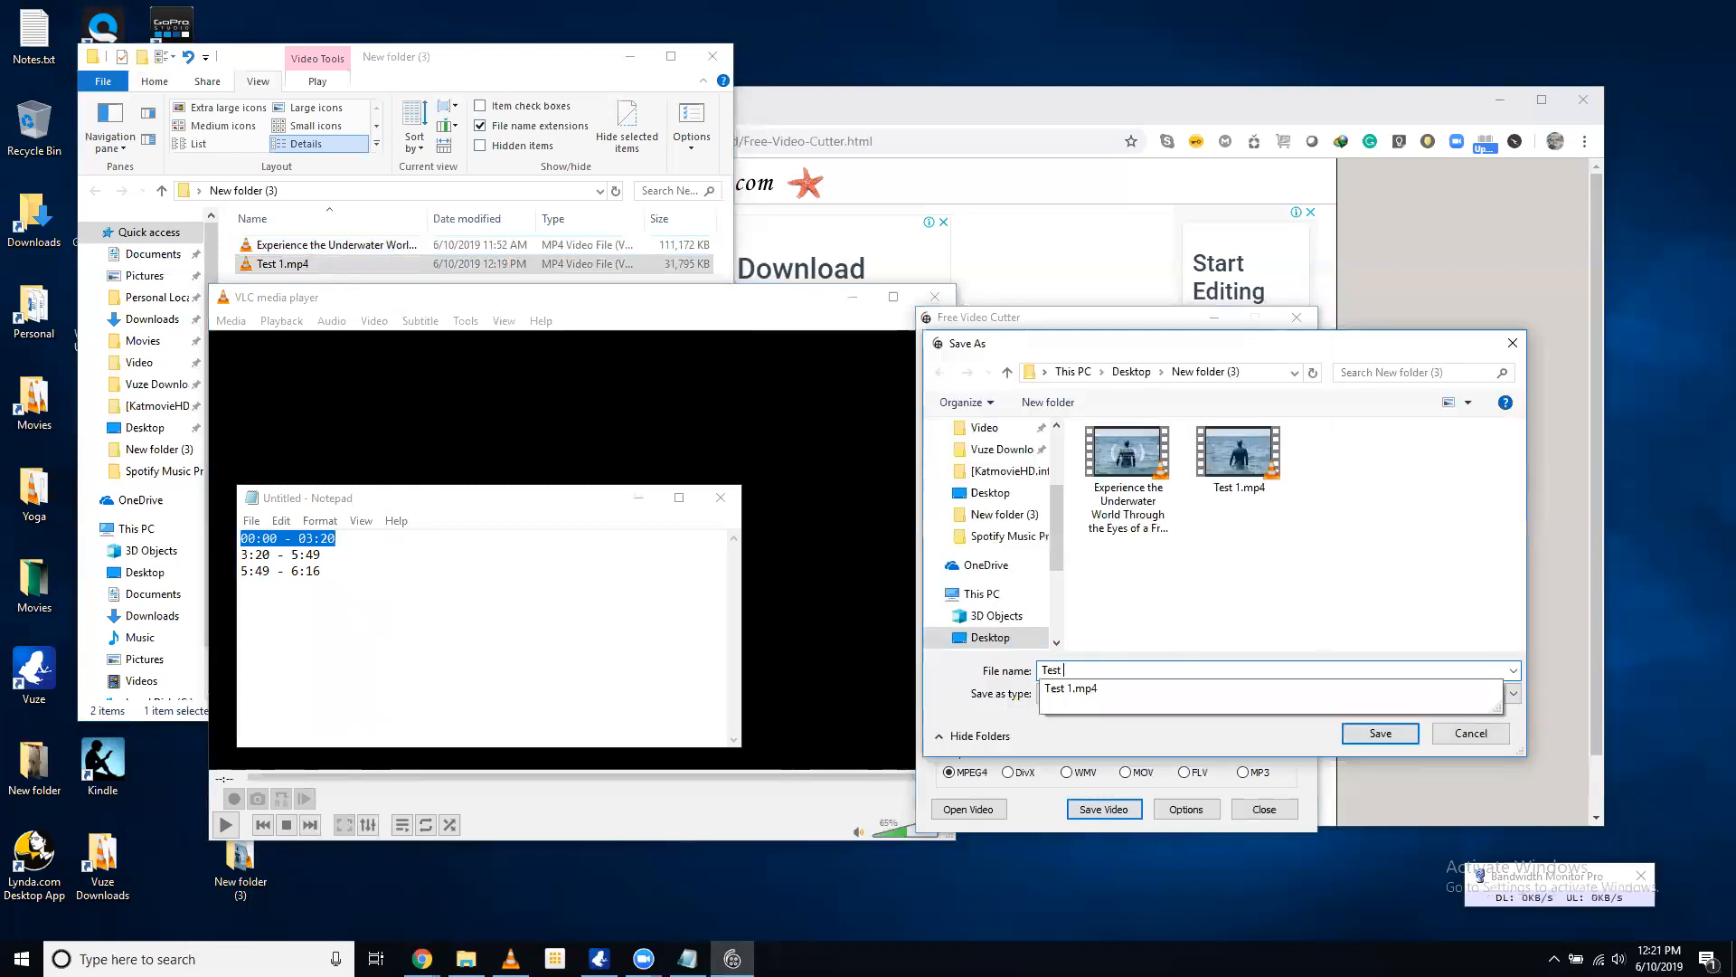
pyautogui.write('2')
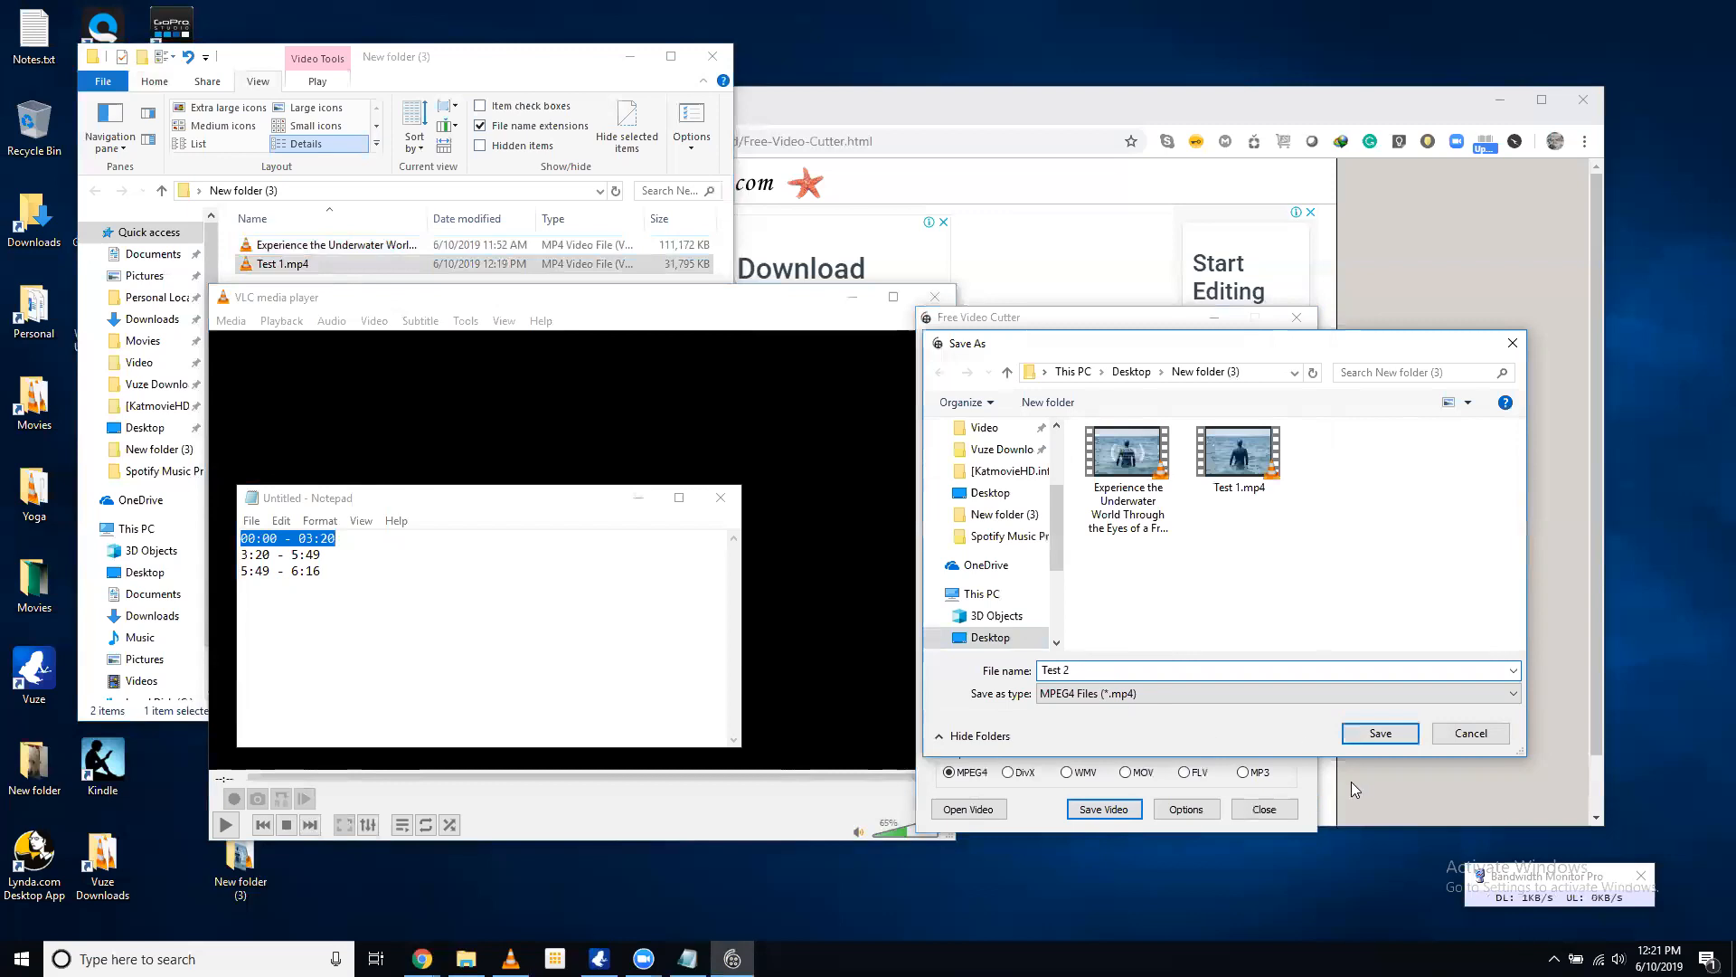
pyautogui.click(1373, 733)
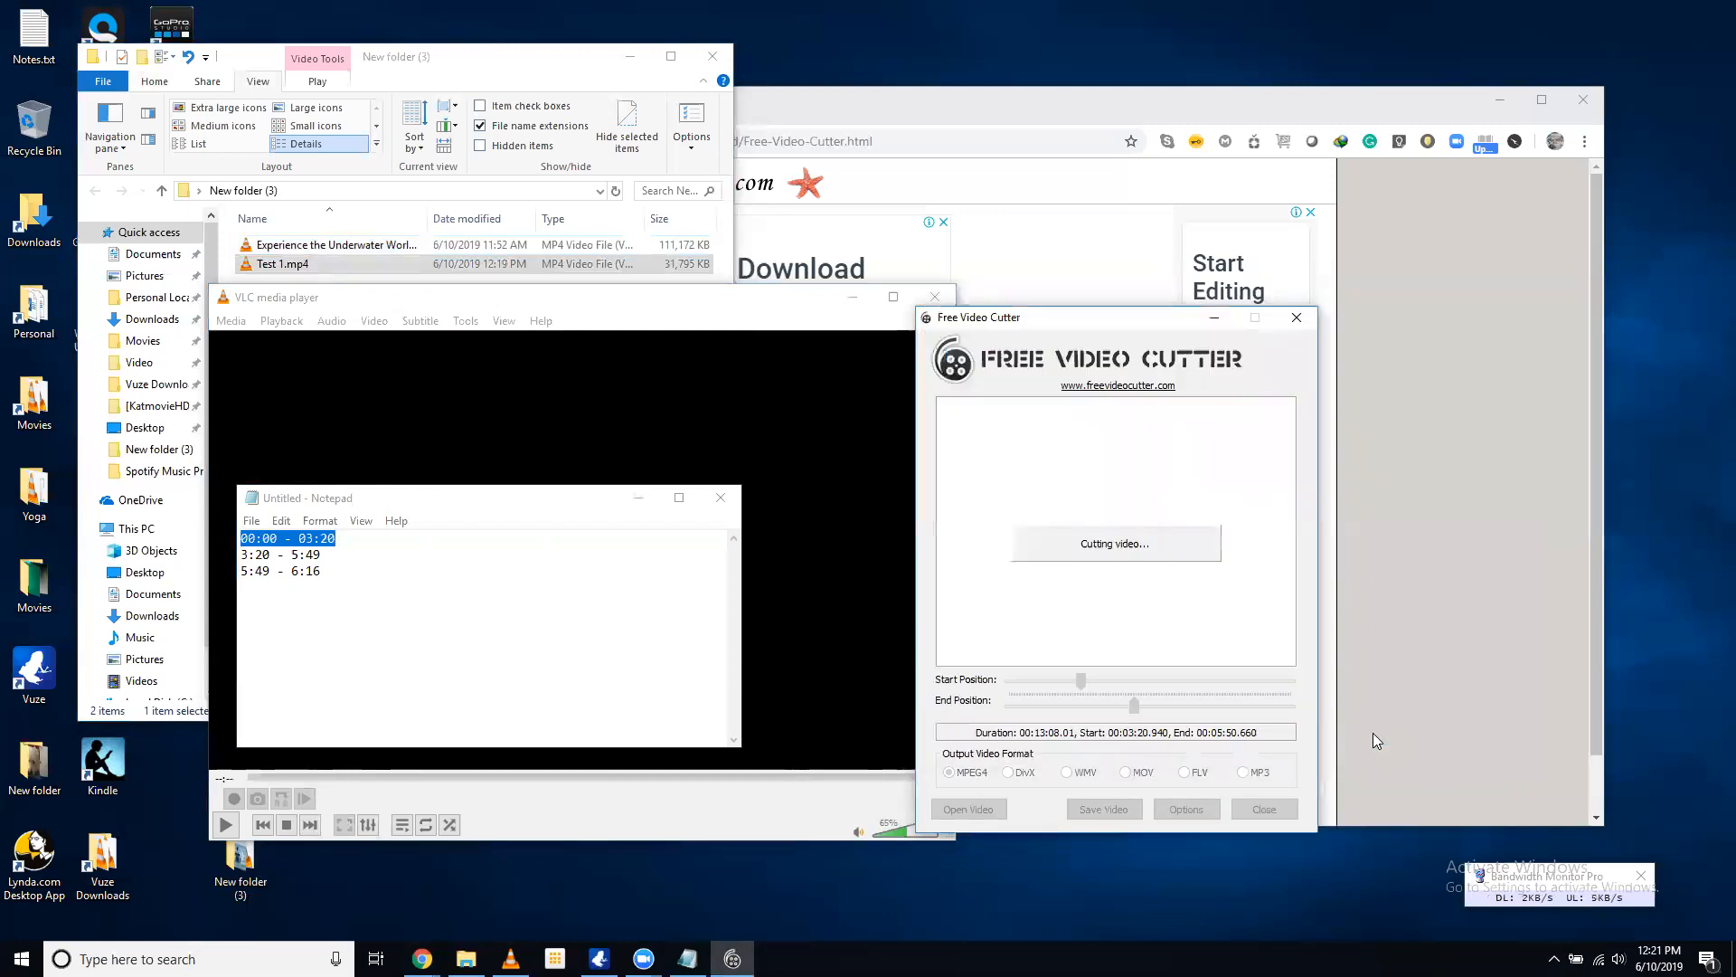
# Move the Notepad time list clear of the VLC window and bring Free Video Cutter back into focus
pyautogui.click(503, 508)
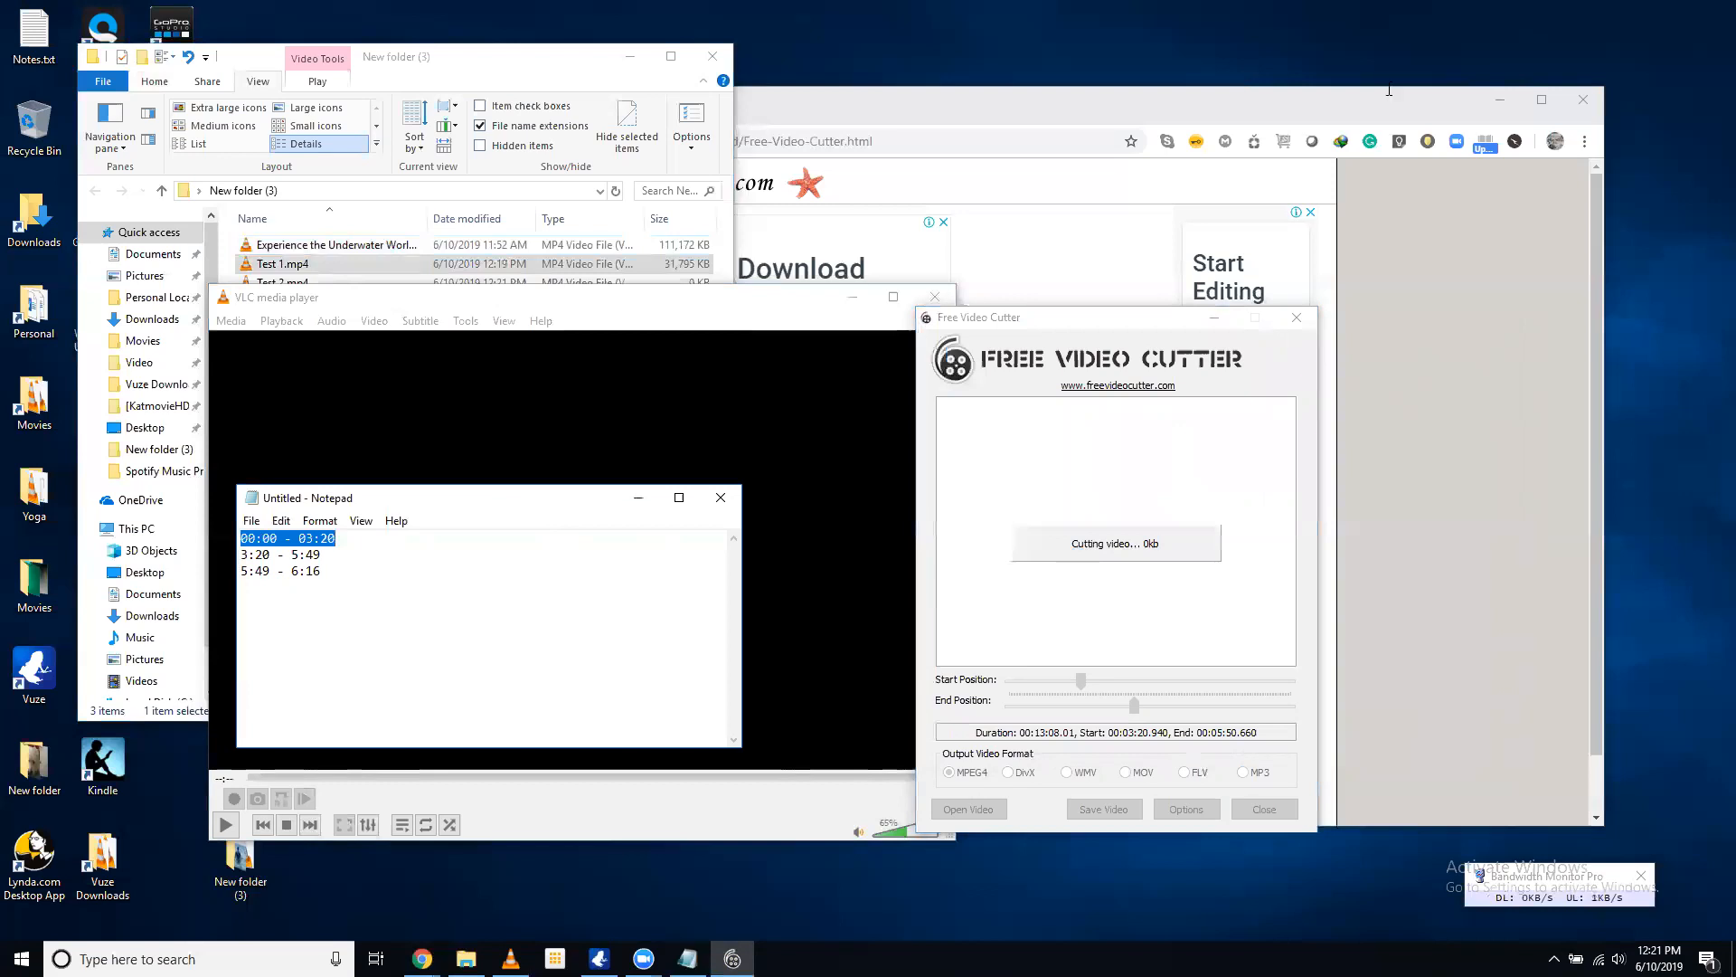
pyautogui.moveTo(1348, 224); pyautogui.dragTo(1457, 49)
pyautogui.click(1113, 322)
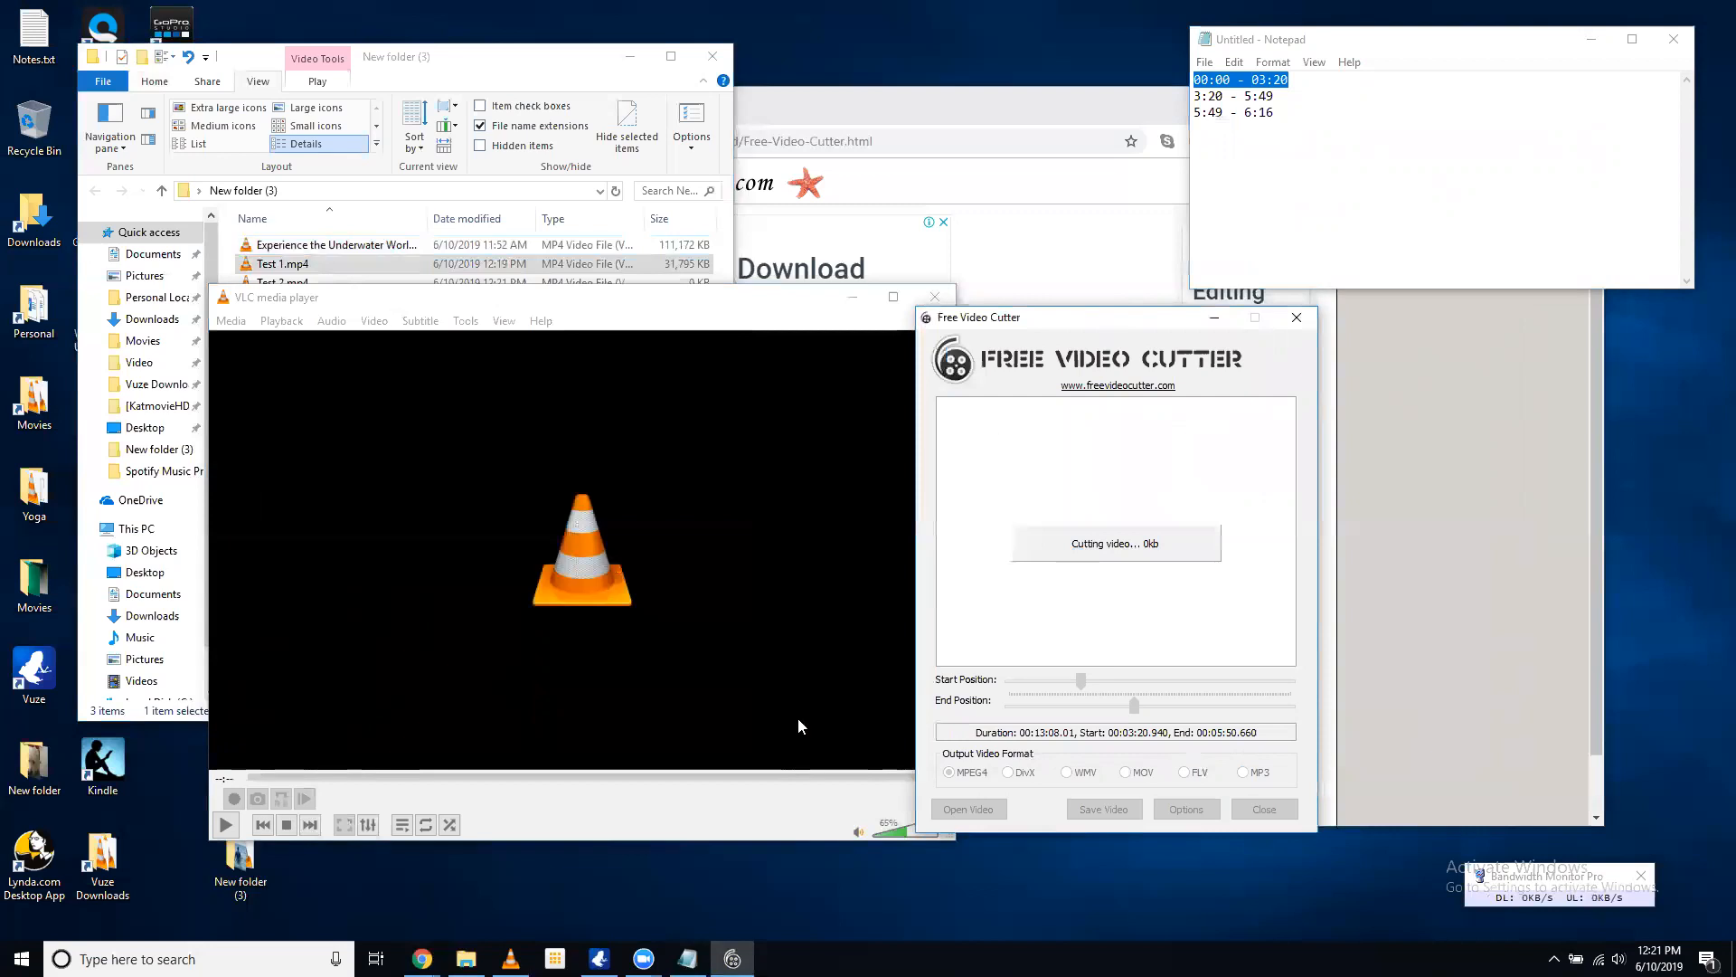
# Shrink the VLC media player window and lower its volume
pyautogui.click(952, 837)
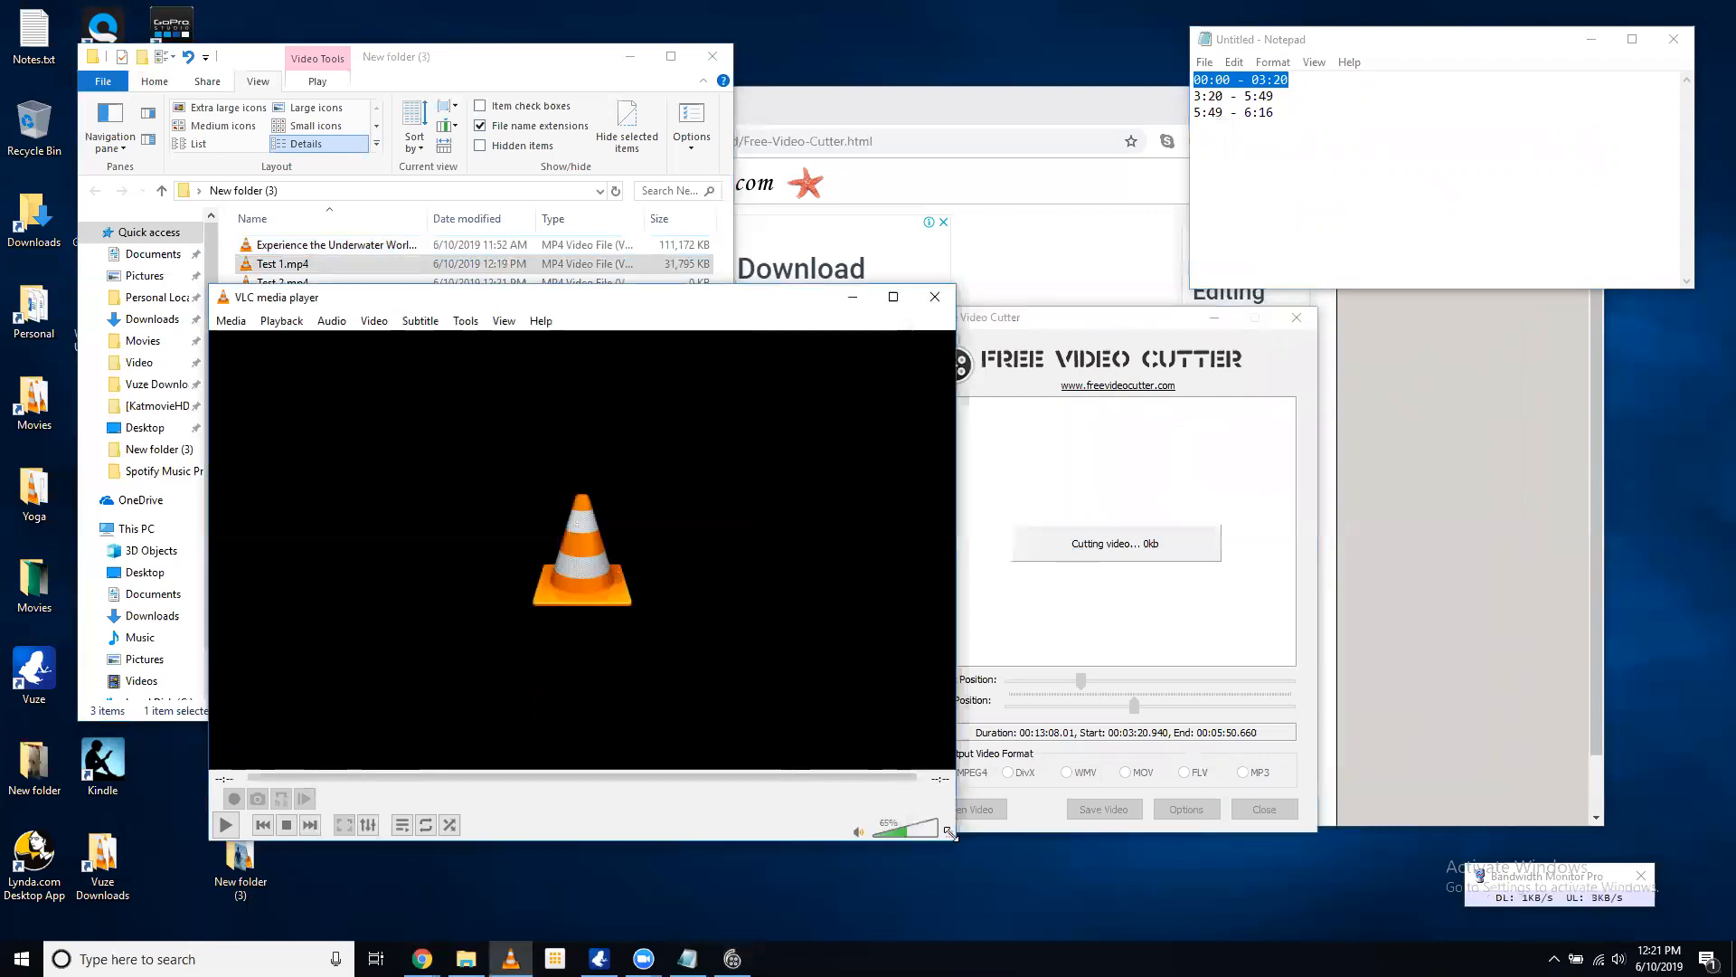
pyautogui.moveTo(950, 832); pyautogui.dragTo(850, 766)
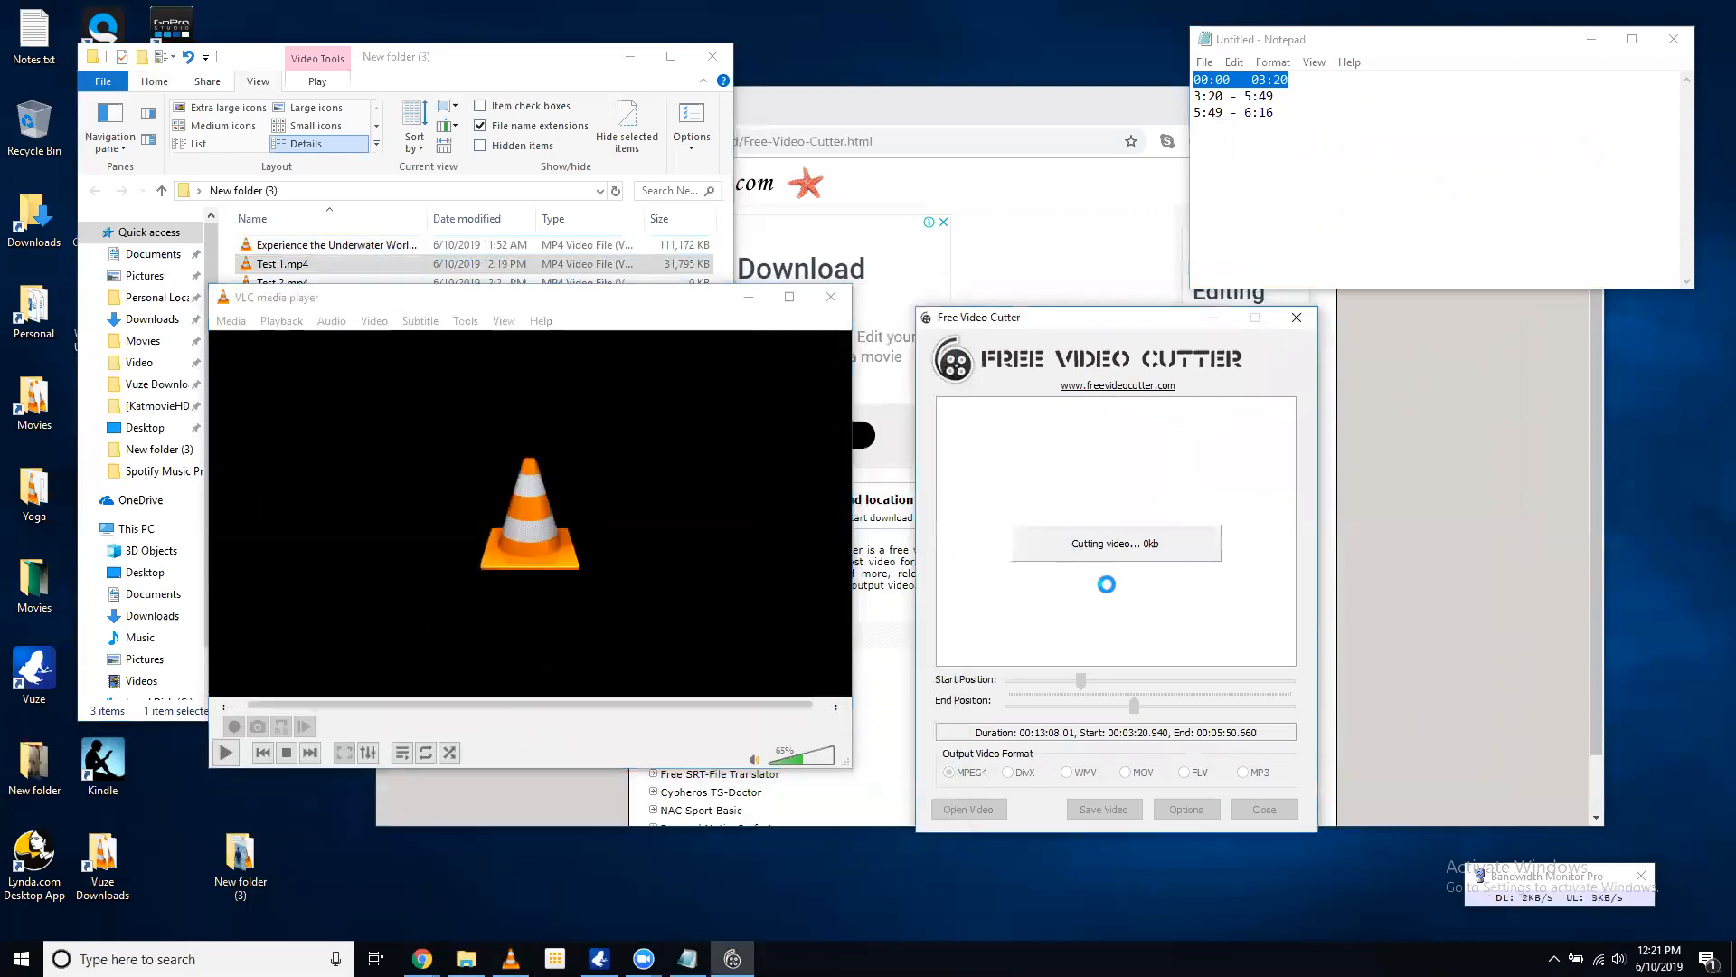
pyautogui.click(785, 763)
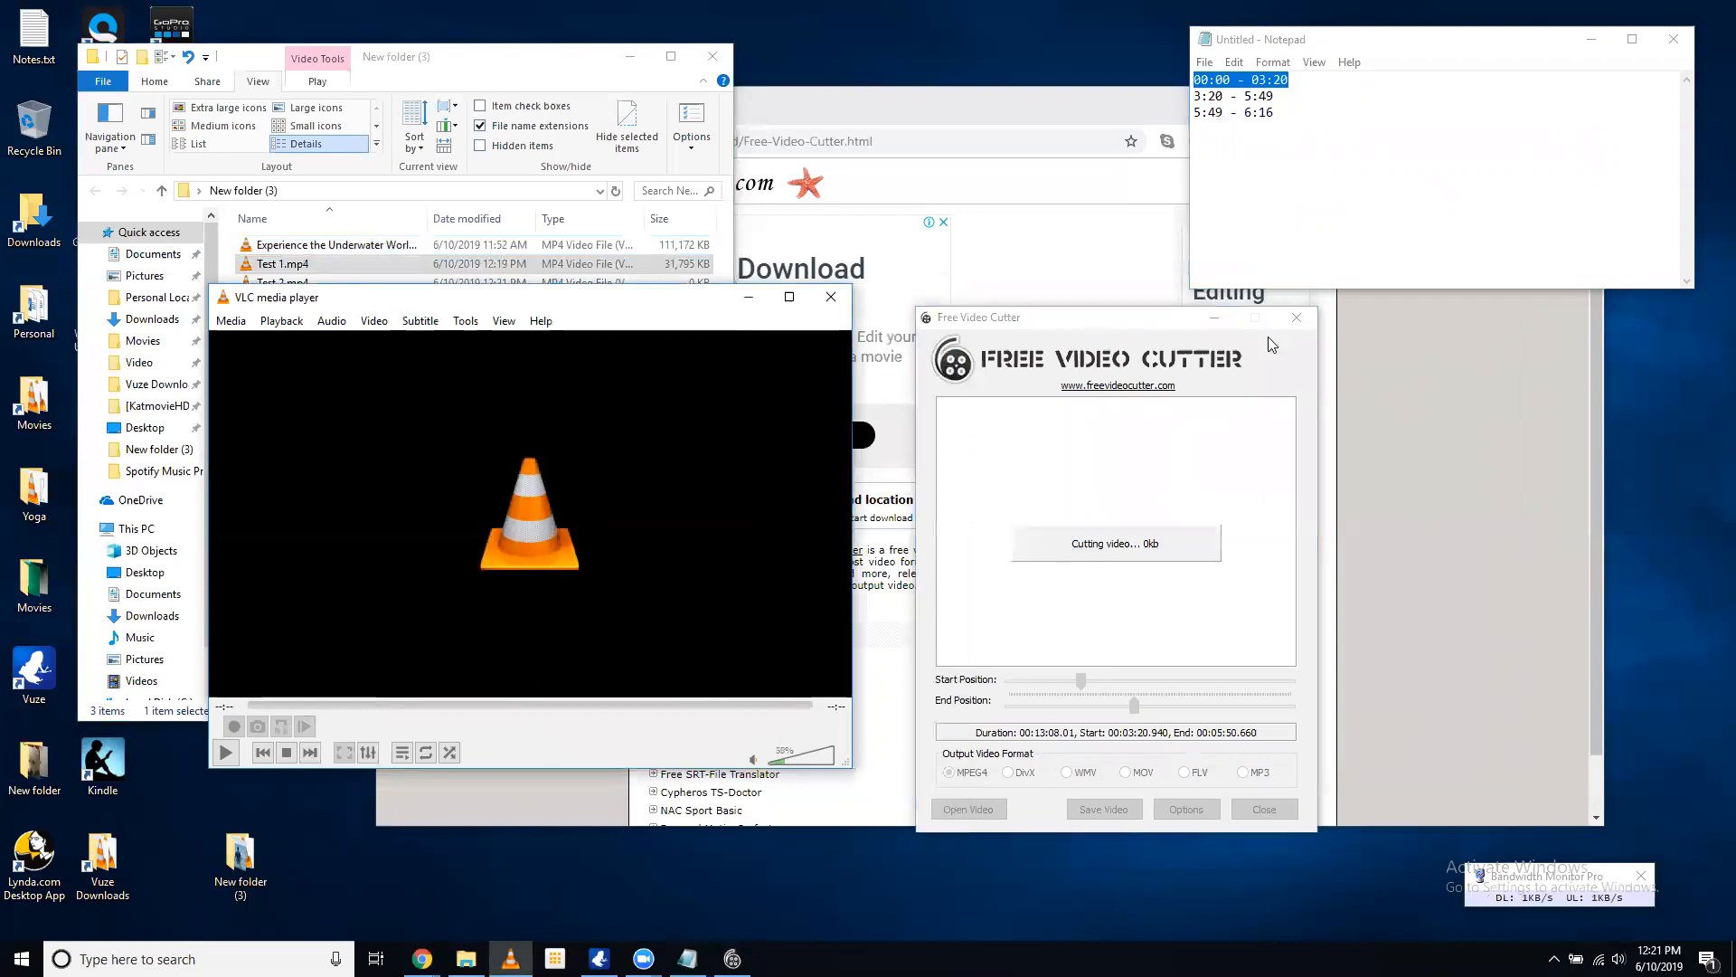
# Go back to the freevideocutter.com page in the browser and arrange the browser and Free Video Cutter windows side by side
pyautogui.moveTo(1268, 336); pyautogui.dragTo(1652, 403)
pyautogui.click(917, 105)
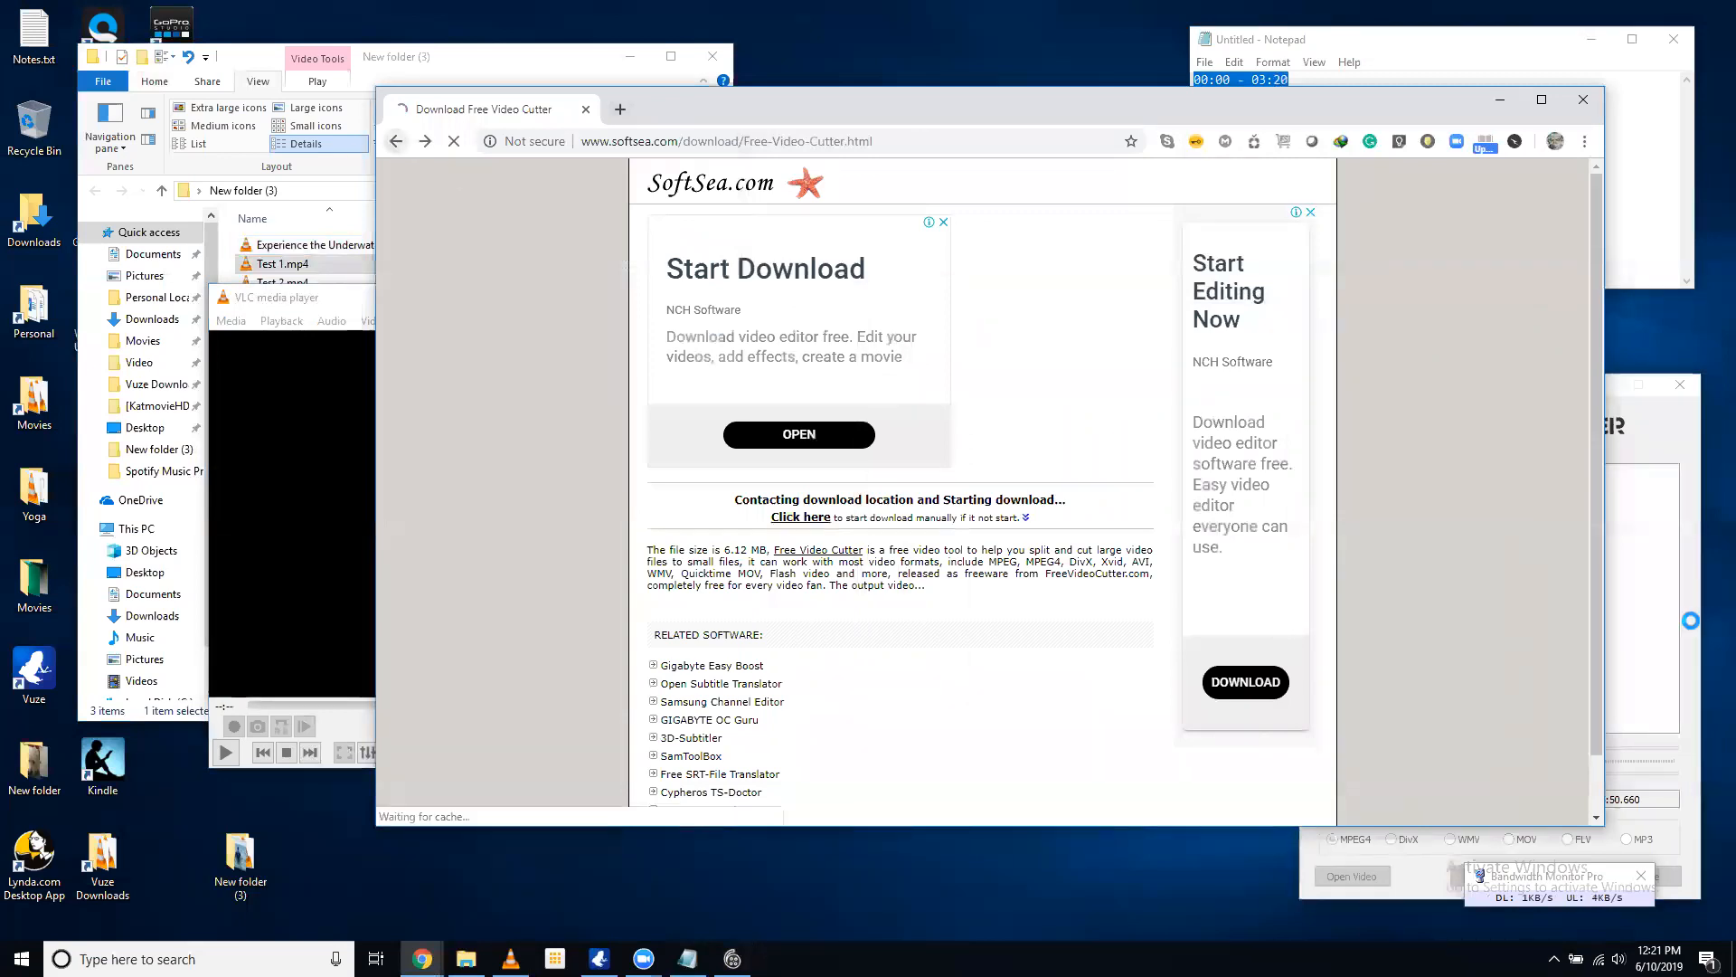
pyautogui.click(396, 142)
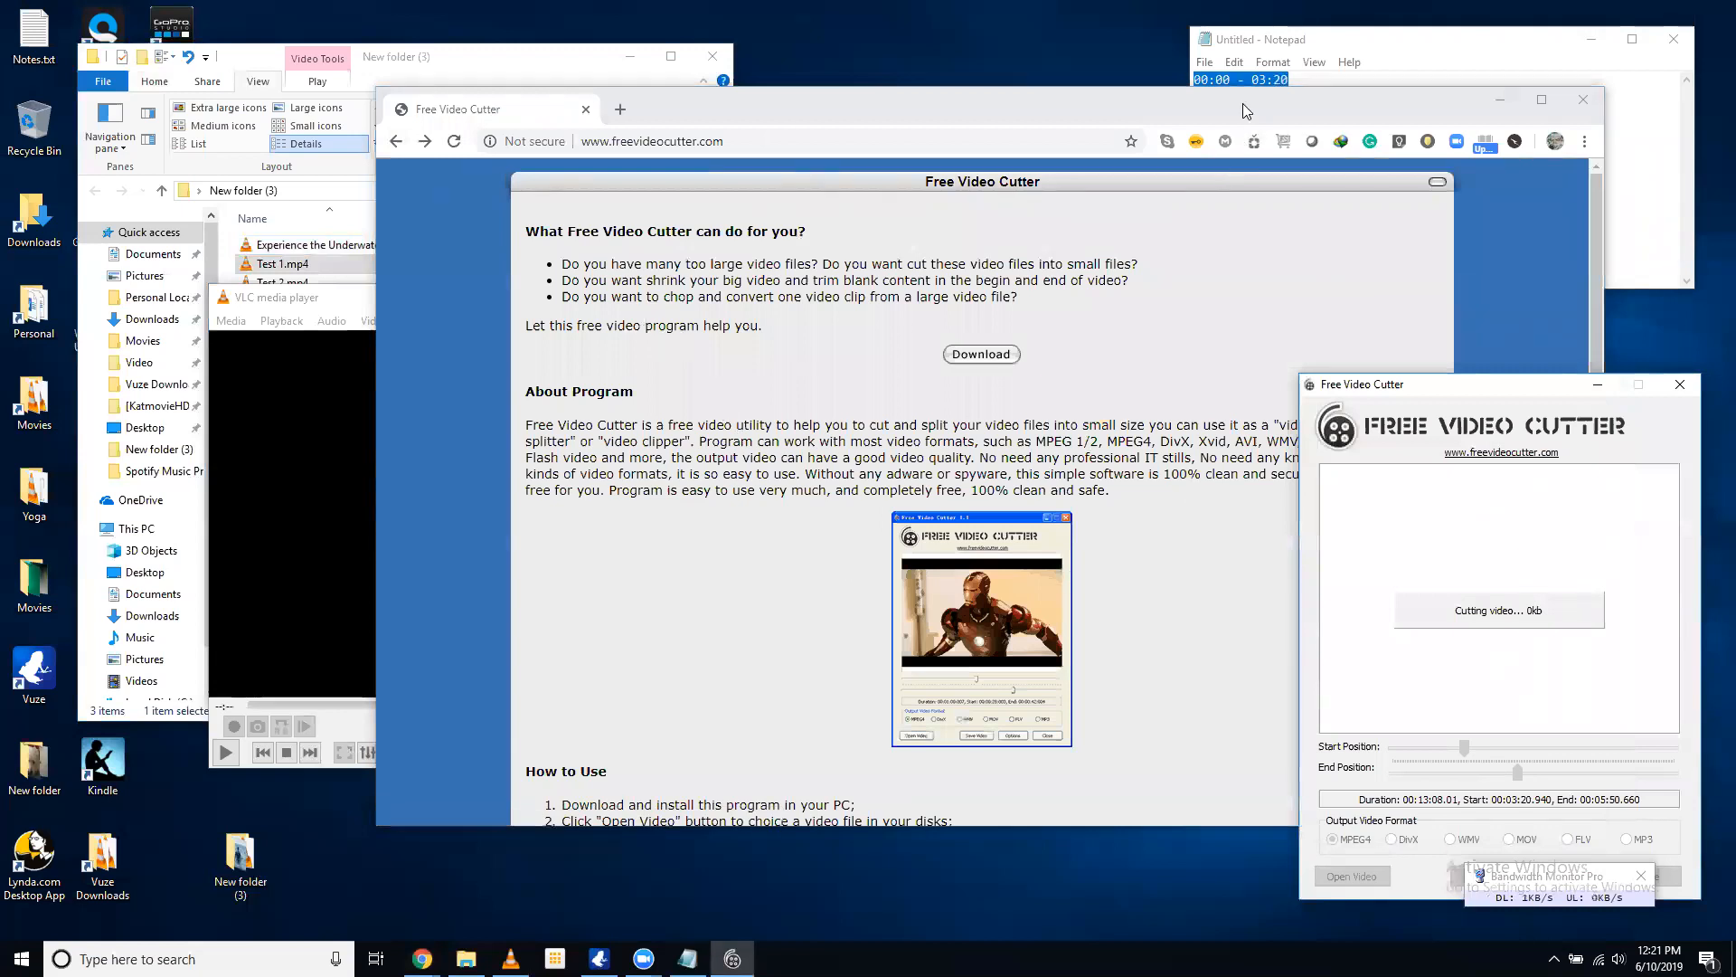
pyautogui.moveTo(1243, 103); pyautogui.dragTo(965, 159)
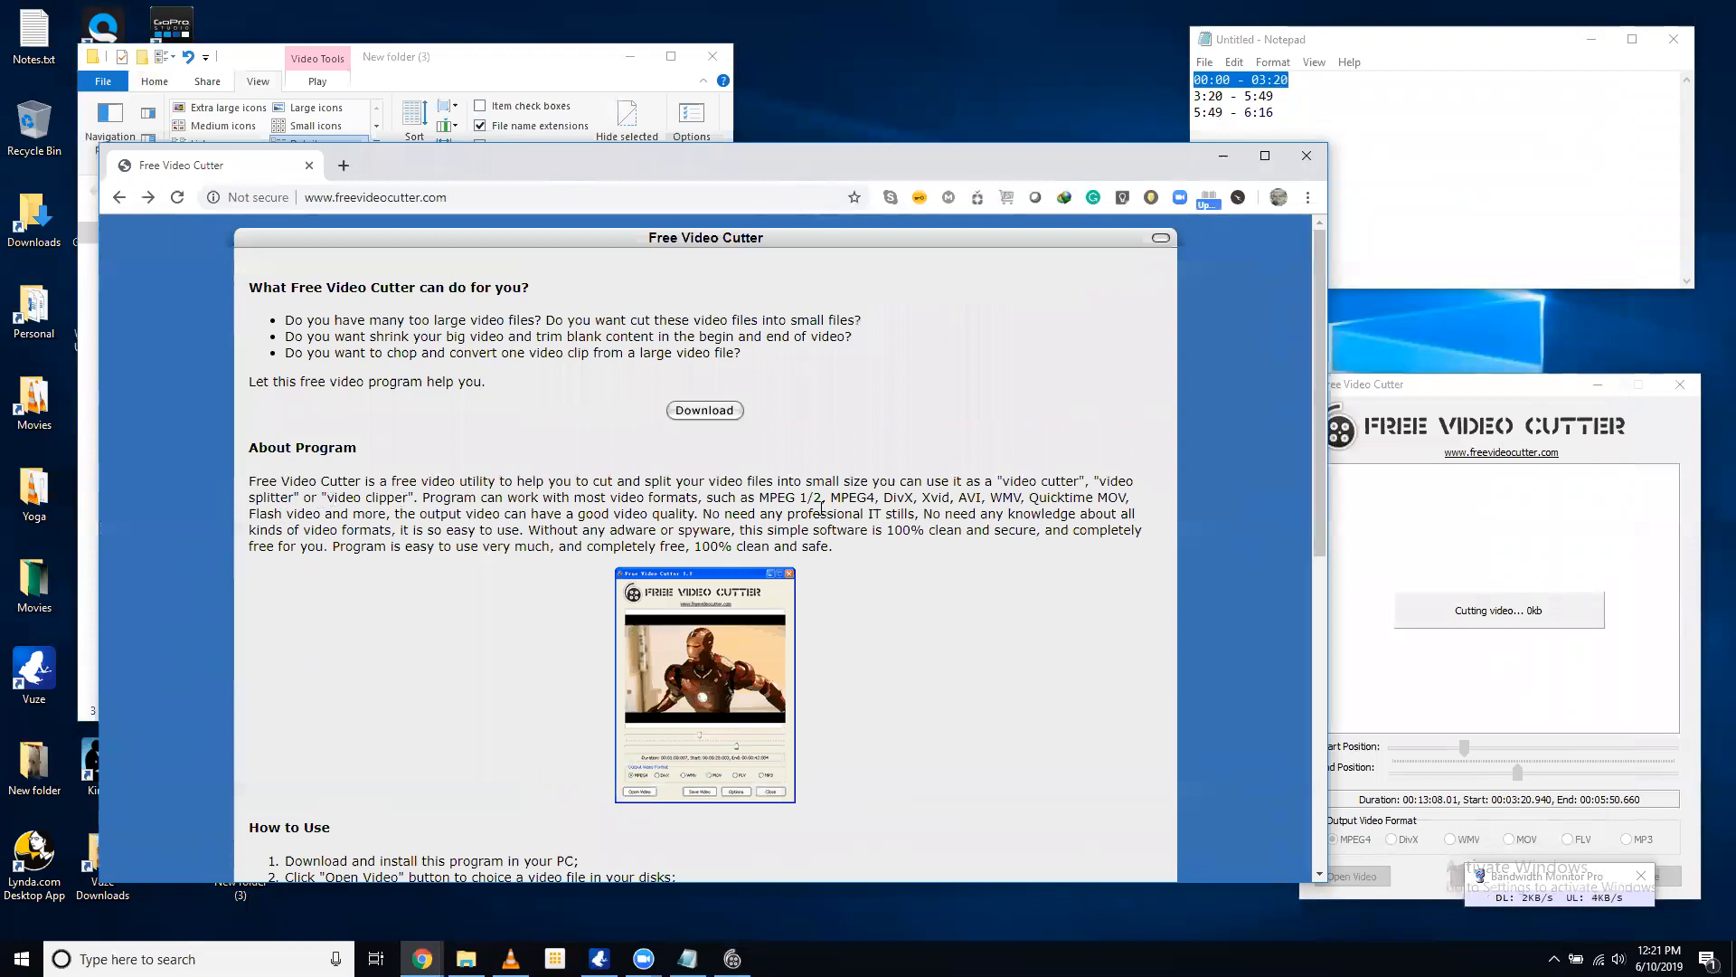
# Read the How to Use and Options sections on the Free Video Cutter website while the clip is being cut
pyautogui.scroll(-1, 859, 785)
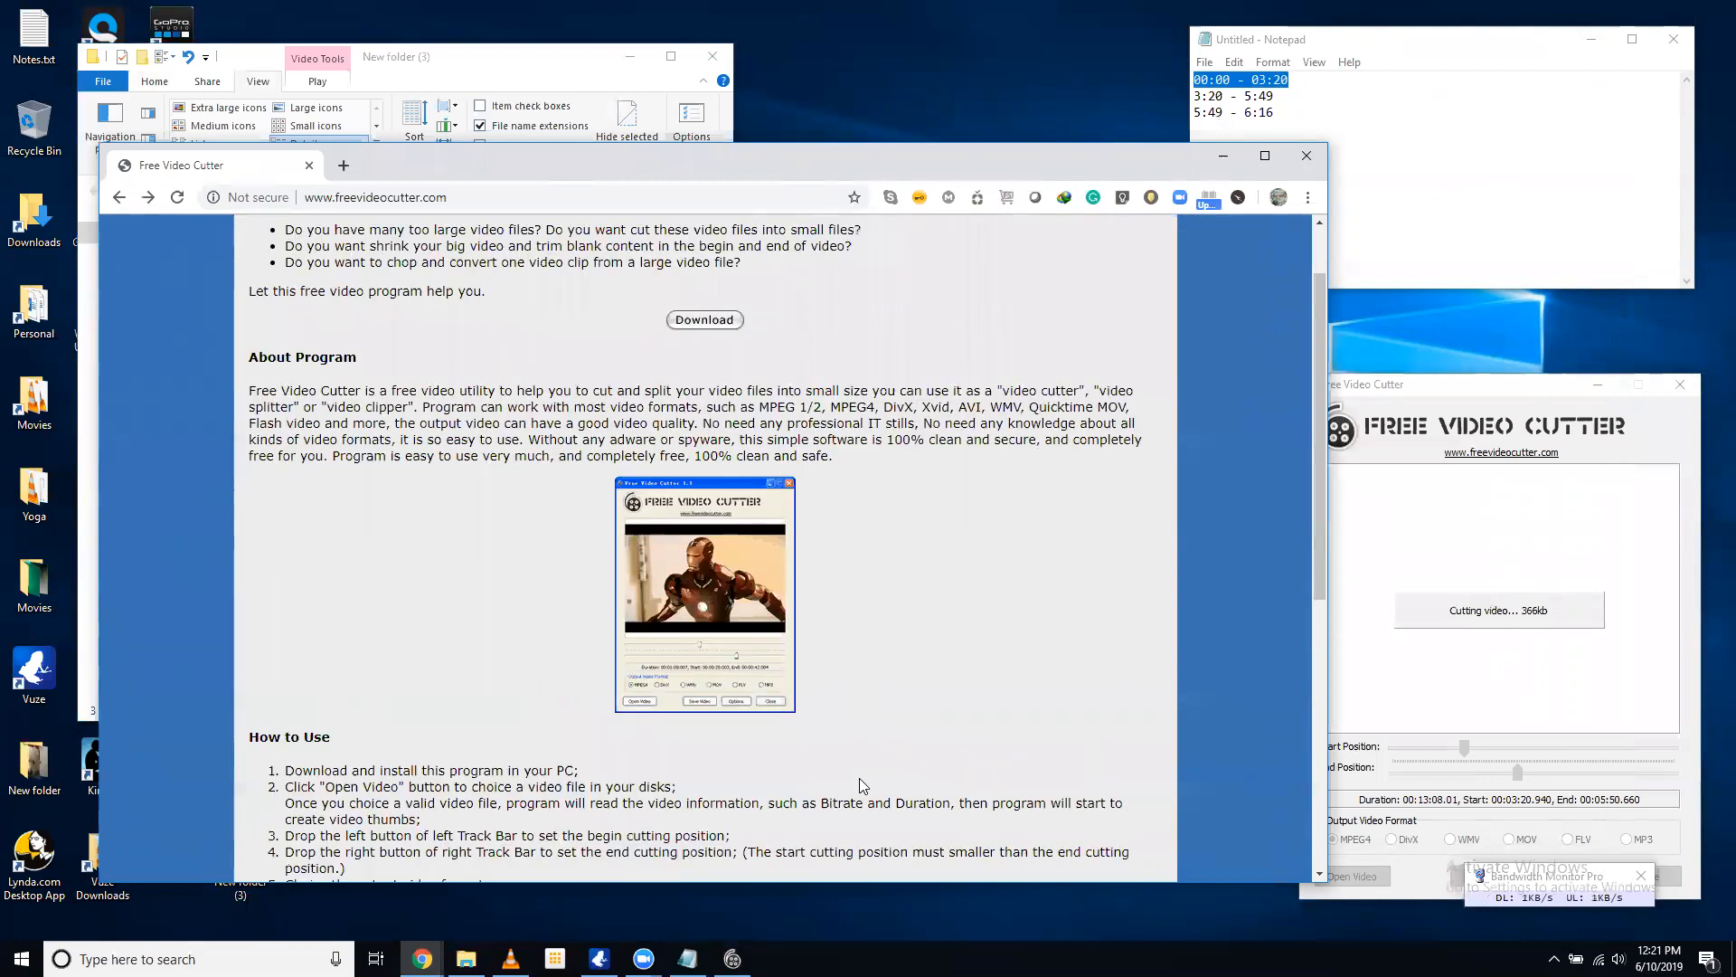
pyautogui.click(1443, 671)
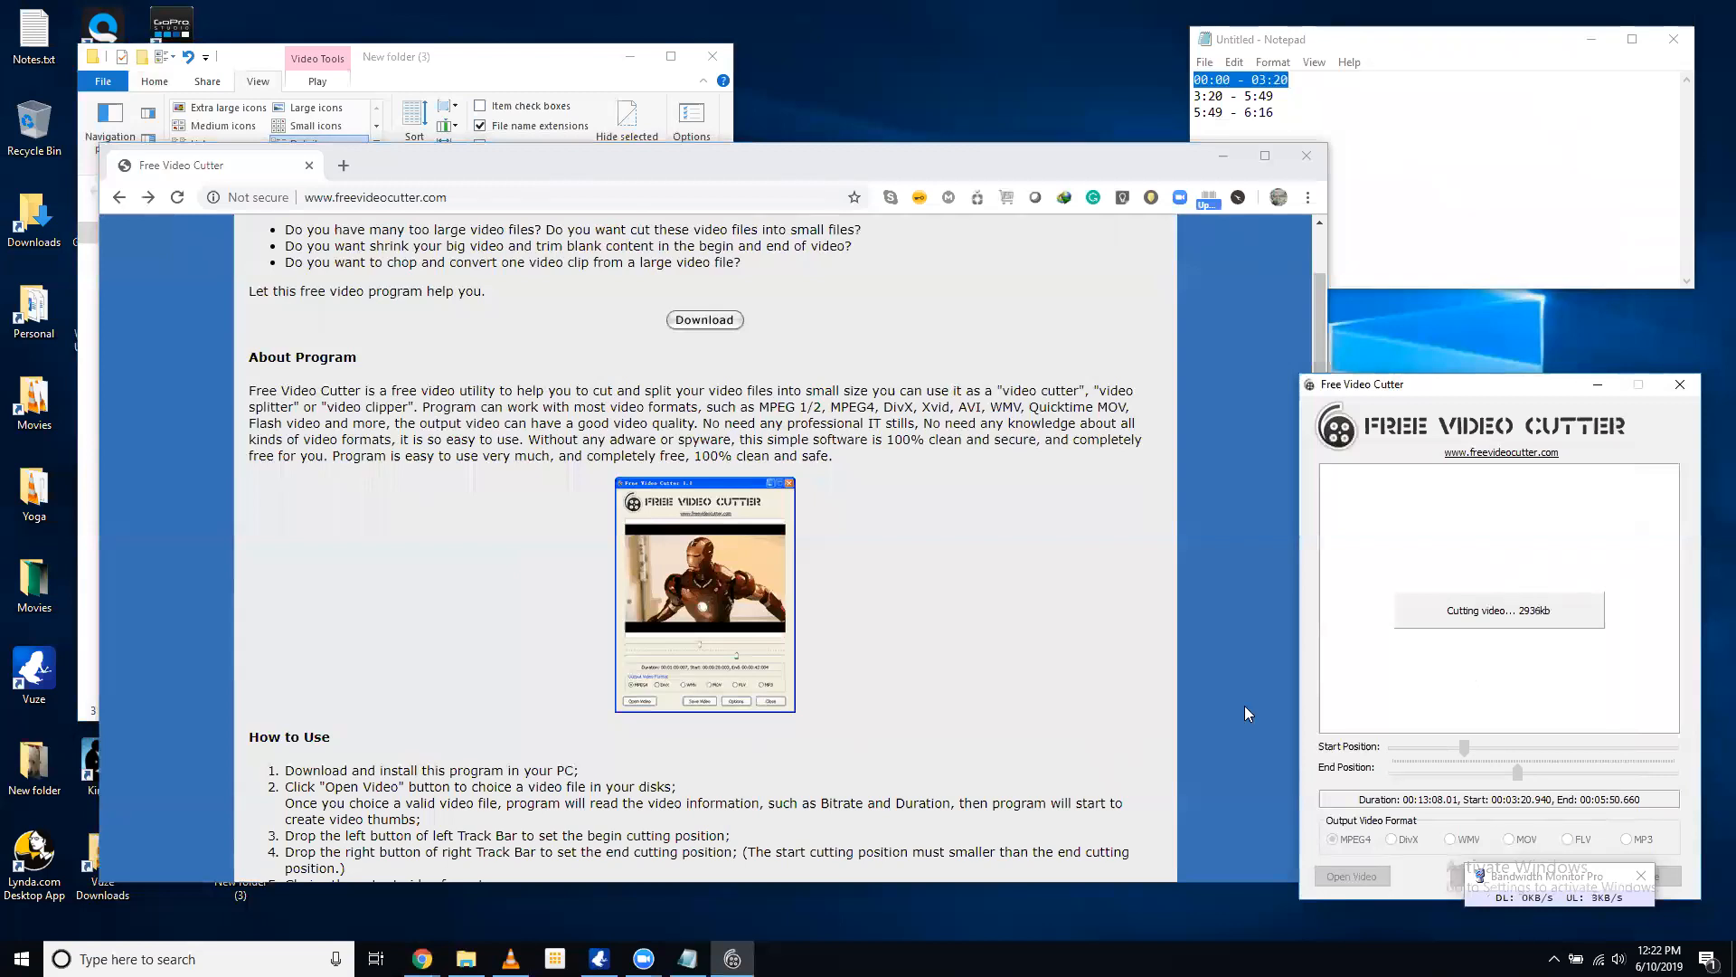
pyautogui.click(1137, 713)
pyautogui.scroll(-3, 1138, 713)
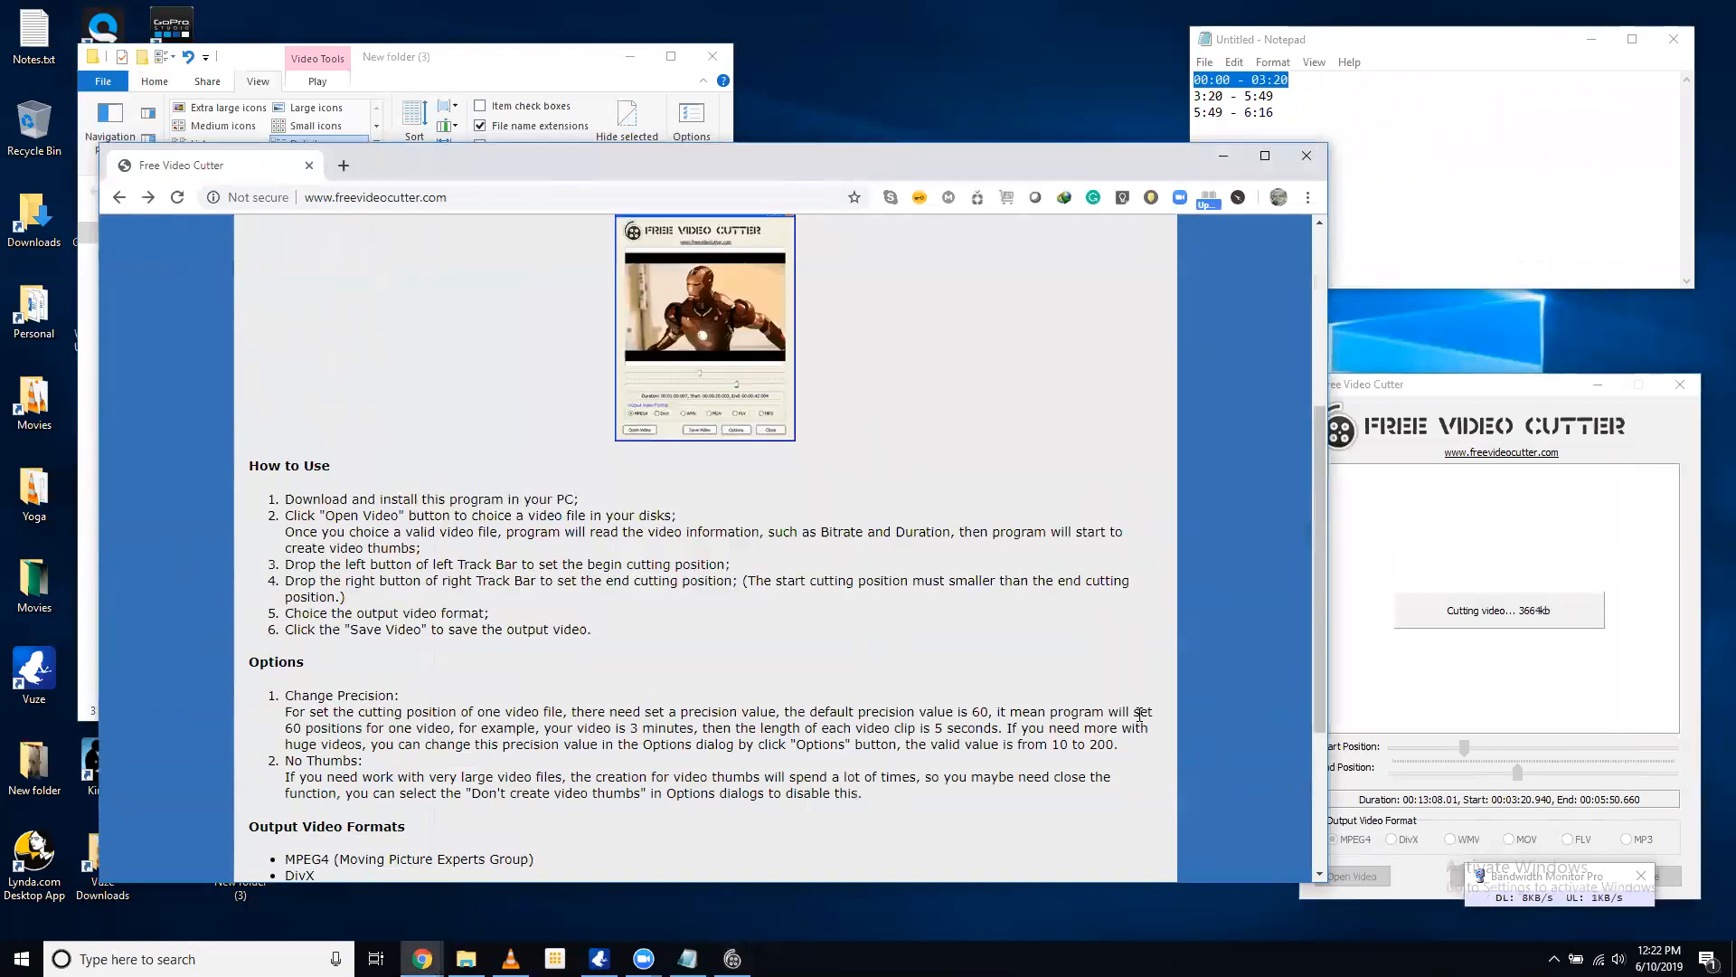
pyautogui.scroll(4, 1140, 714)
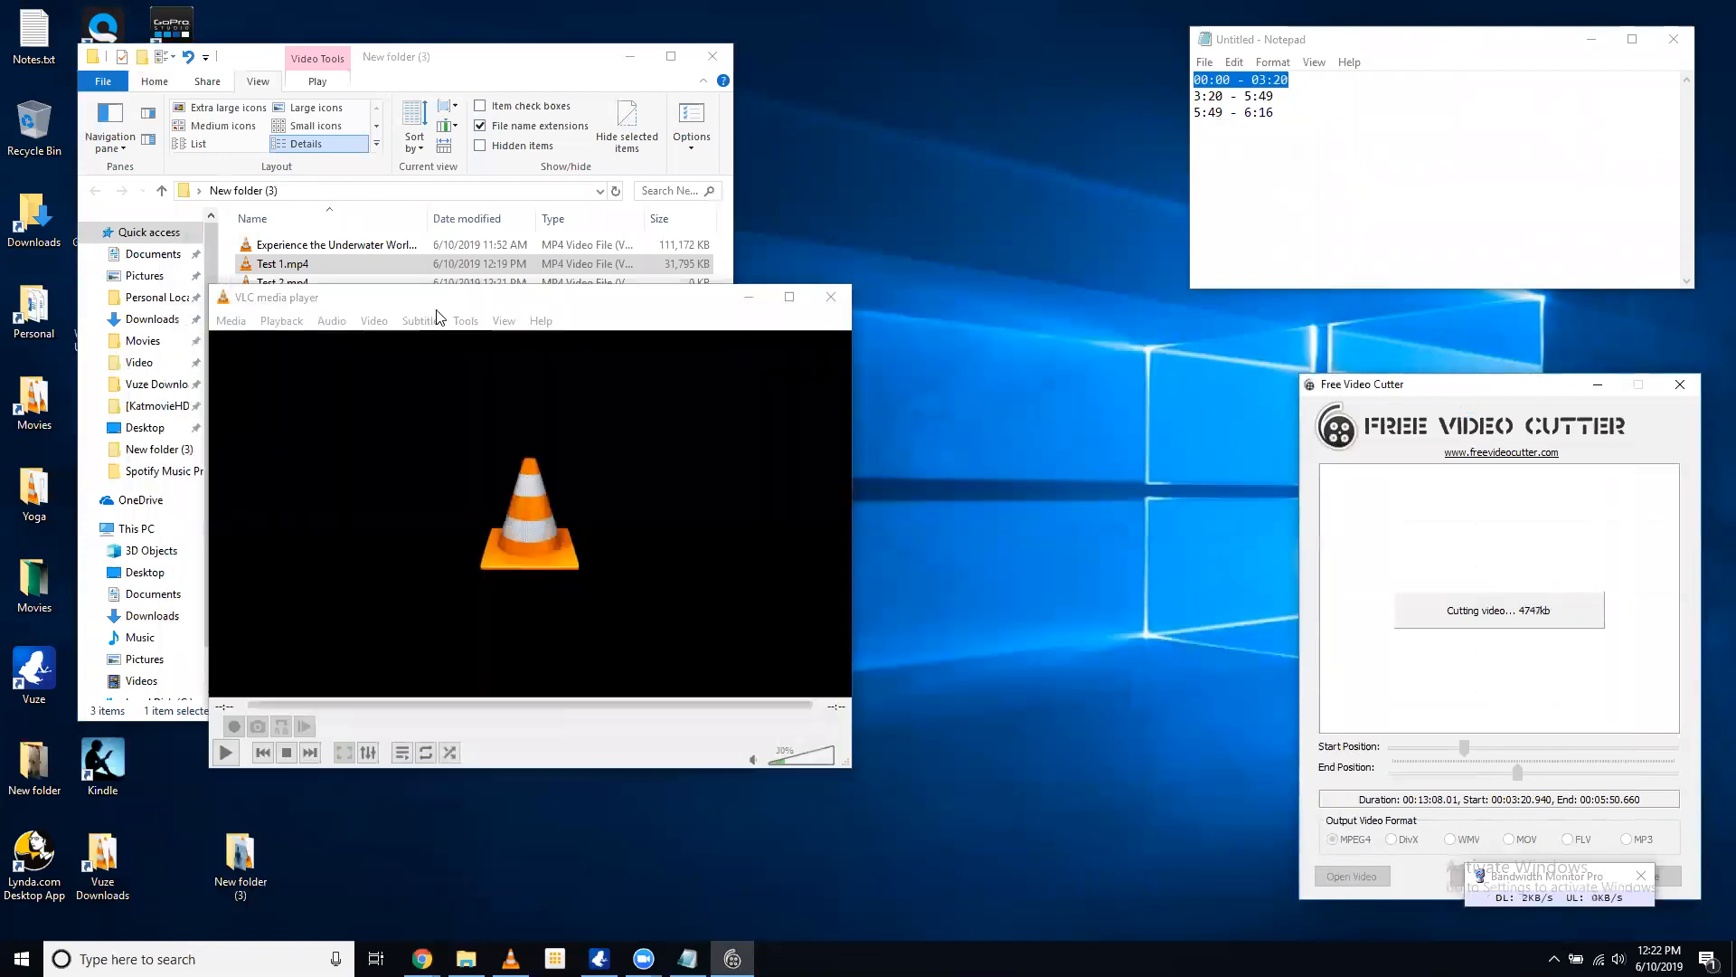
# Move the VLC window clear of the file list and select Test 2.mp4 to check its size during the cut
pyautogui.click(285, 296)
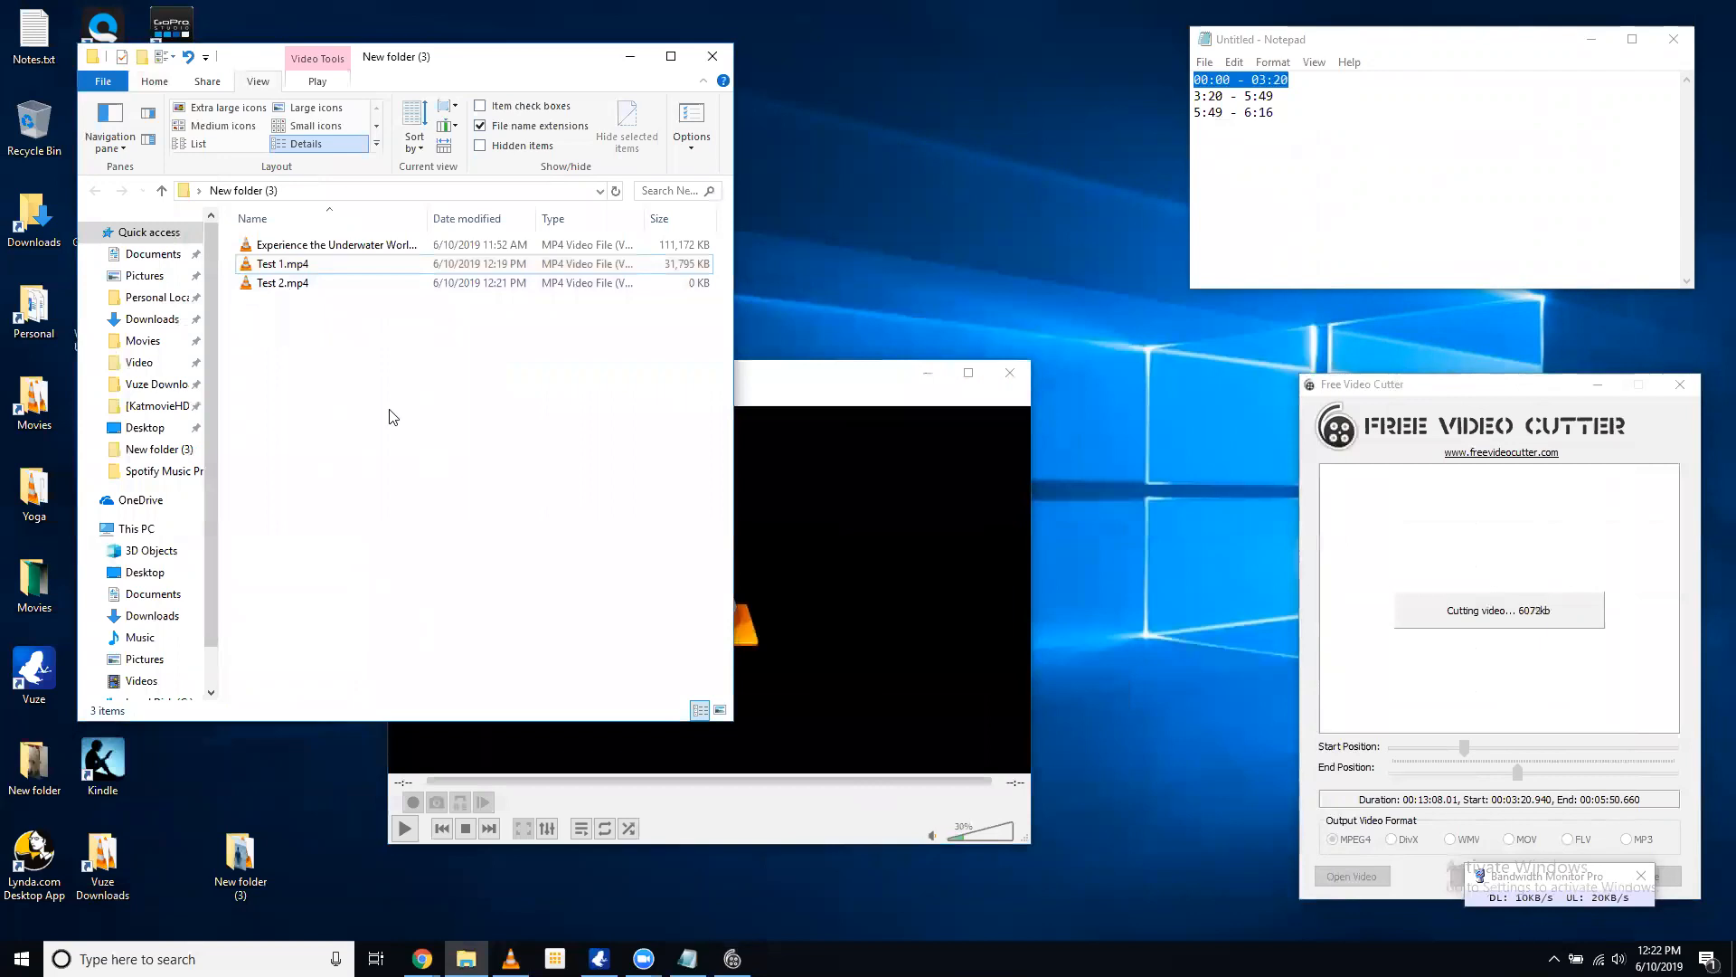
pyautogui.click(283, 284)
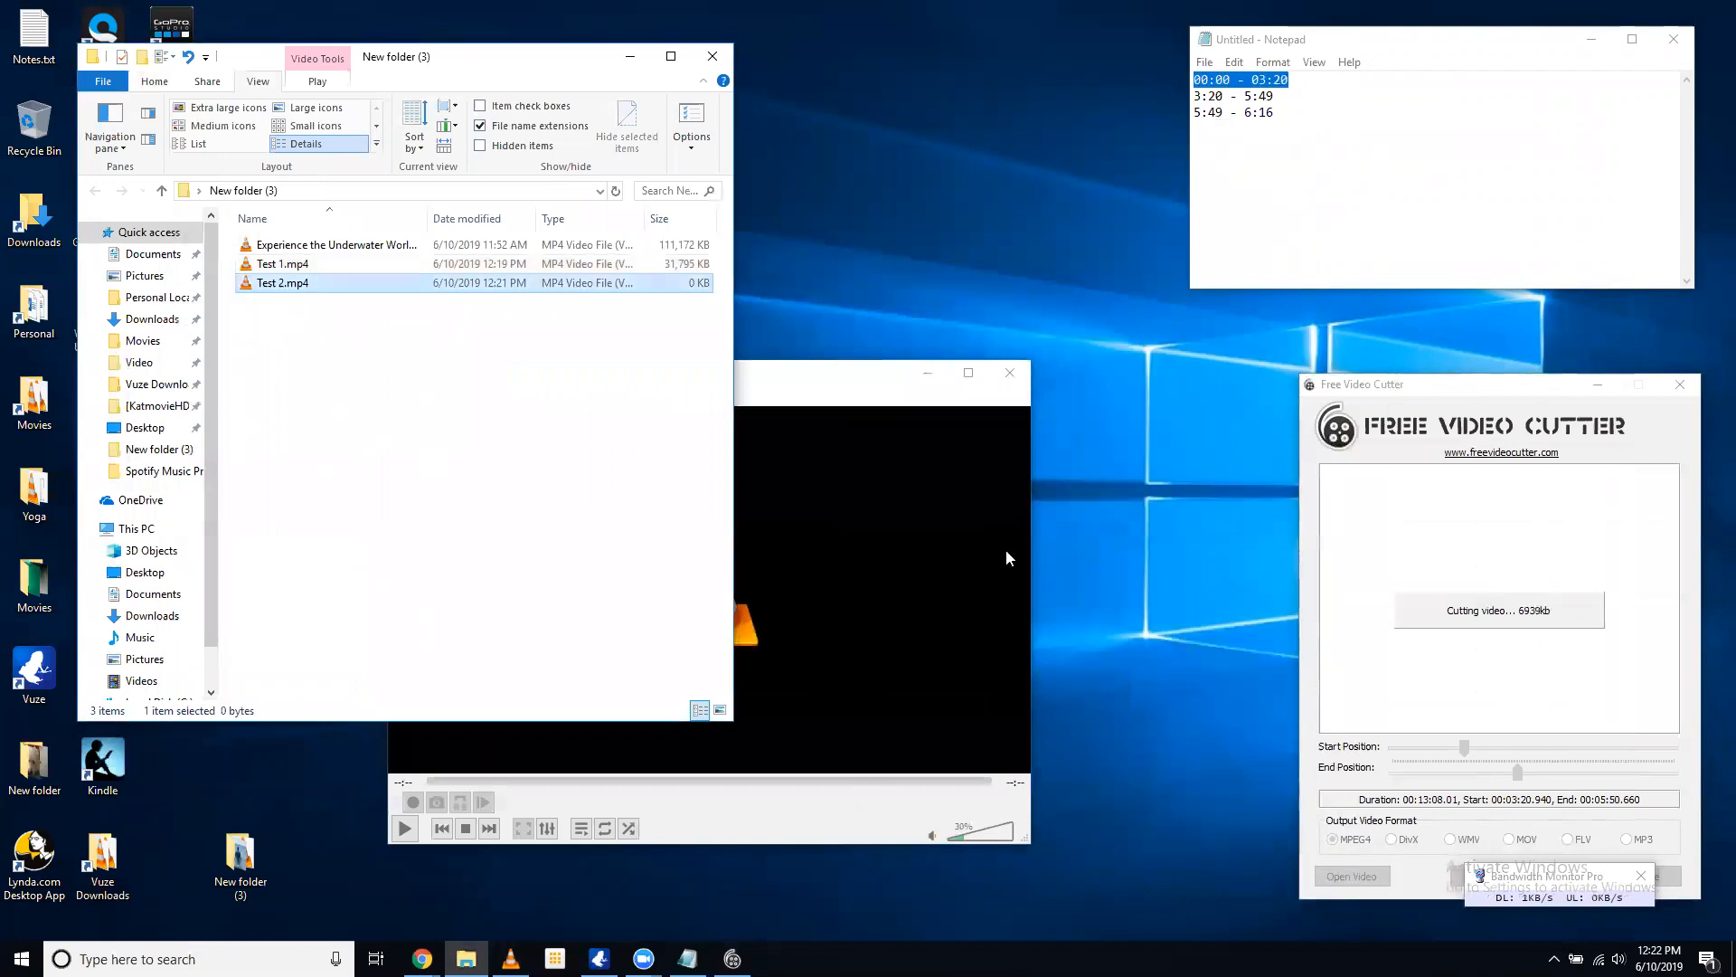
pyautogui.click(913, 535)
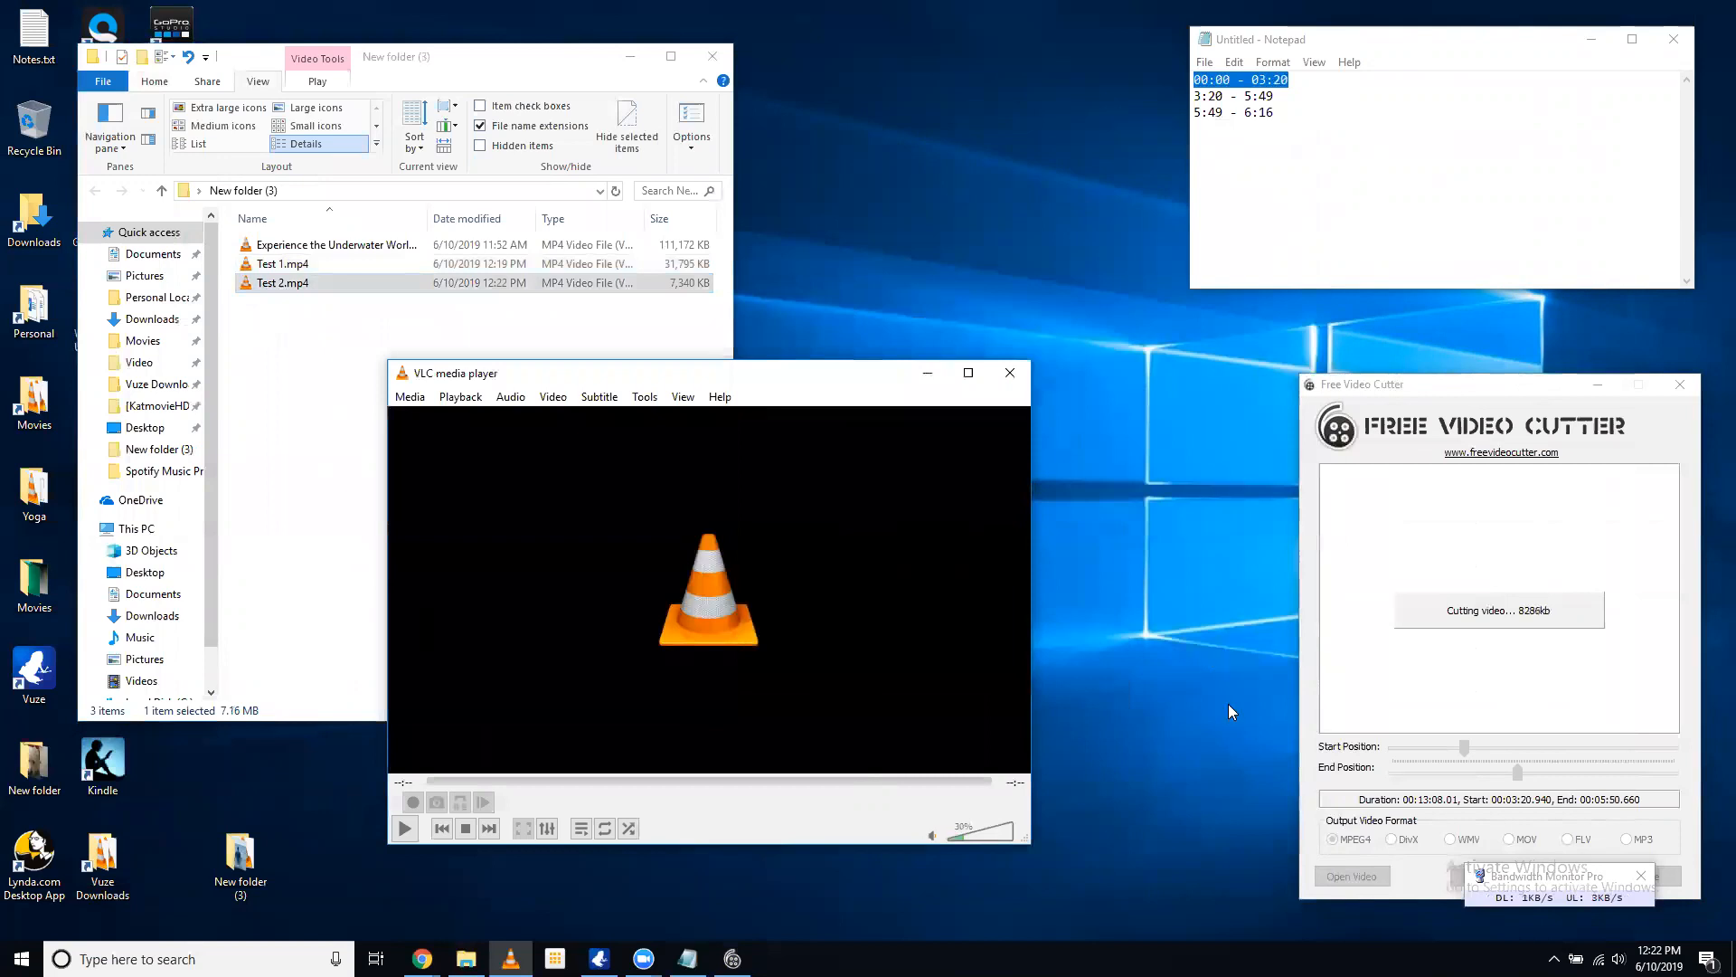
# Highlight the time ranges in the Notepad list to review them, ending with 5:49 - 6:16, and clear the selection
pyautogui.moveTo(1275, 112); pyautogui.dragTo(1195, 79)
pyautogui.moveTo(1278, 115); pyautogui.dragTo(1194, 80)
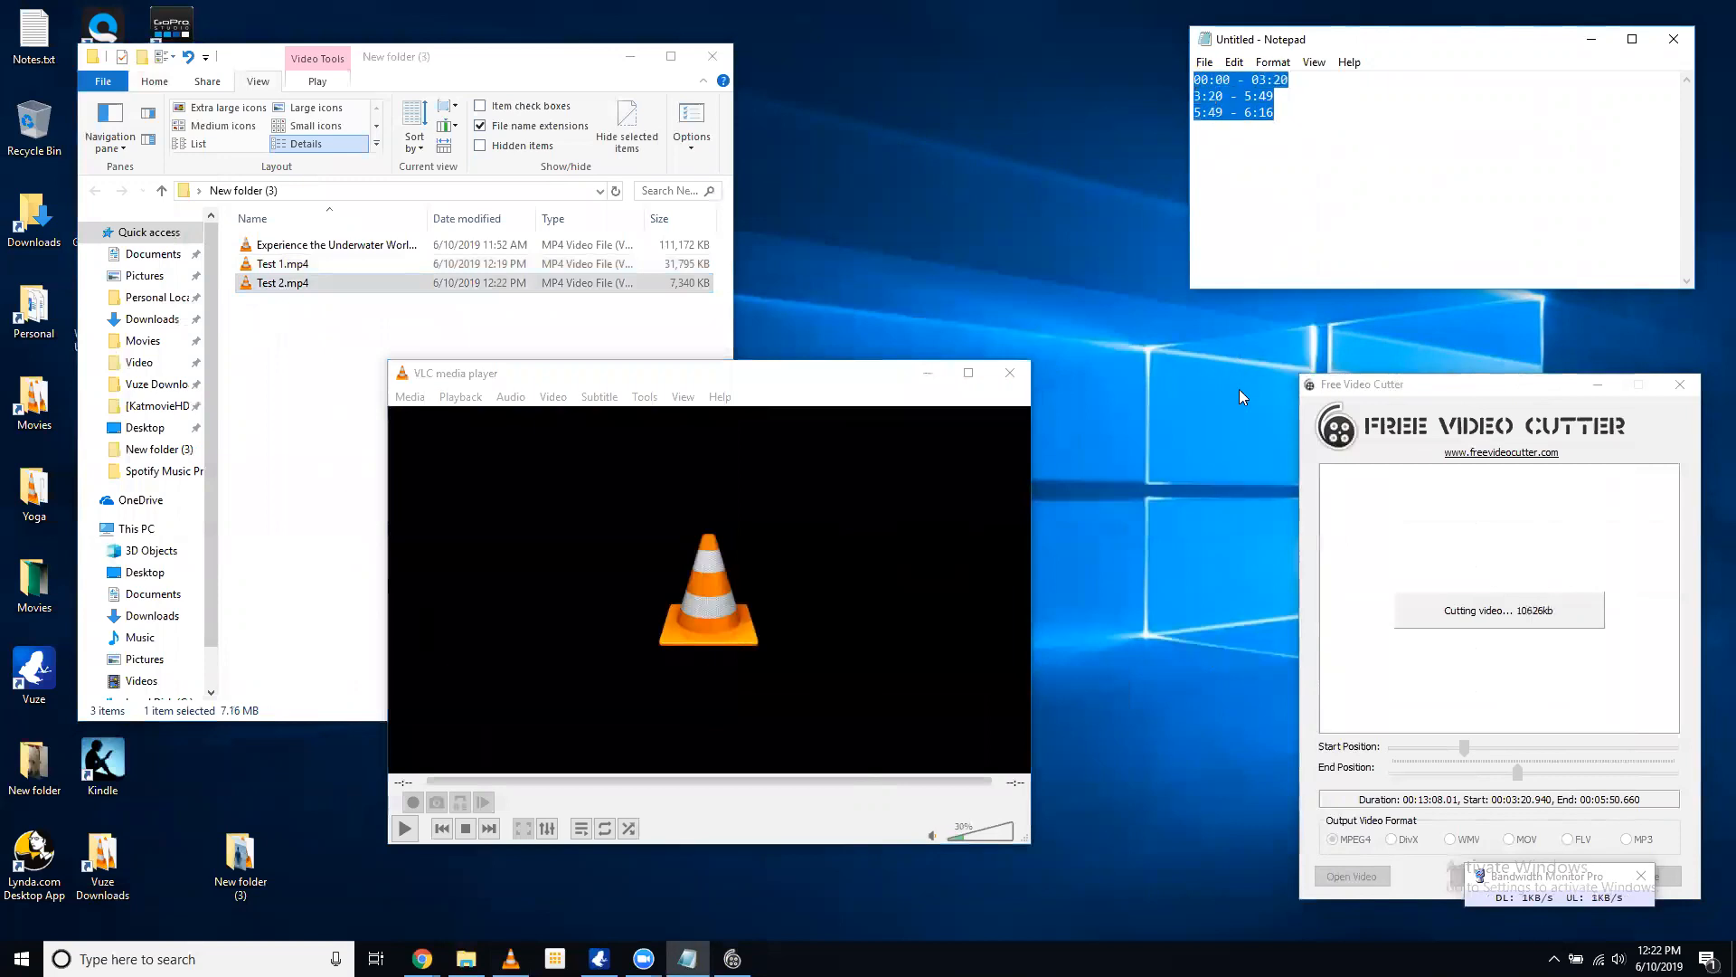
pyautogui.click(1284, 117)
pyautogui.moveTo(1289, 80); pyautogui.dragTo(1172, 76)
pyautogui.click(1279, 112)
pyautogui.moveTo(1274, 96); pyautogui.dragTo(1194, 113)
pyautogui.click(1282, 112)
pyautogui.click(1201, 114)
pyautogui.hotkey('shift', 'End')
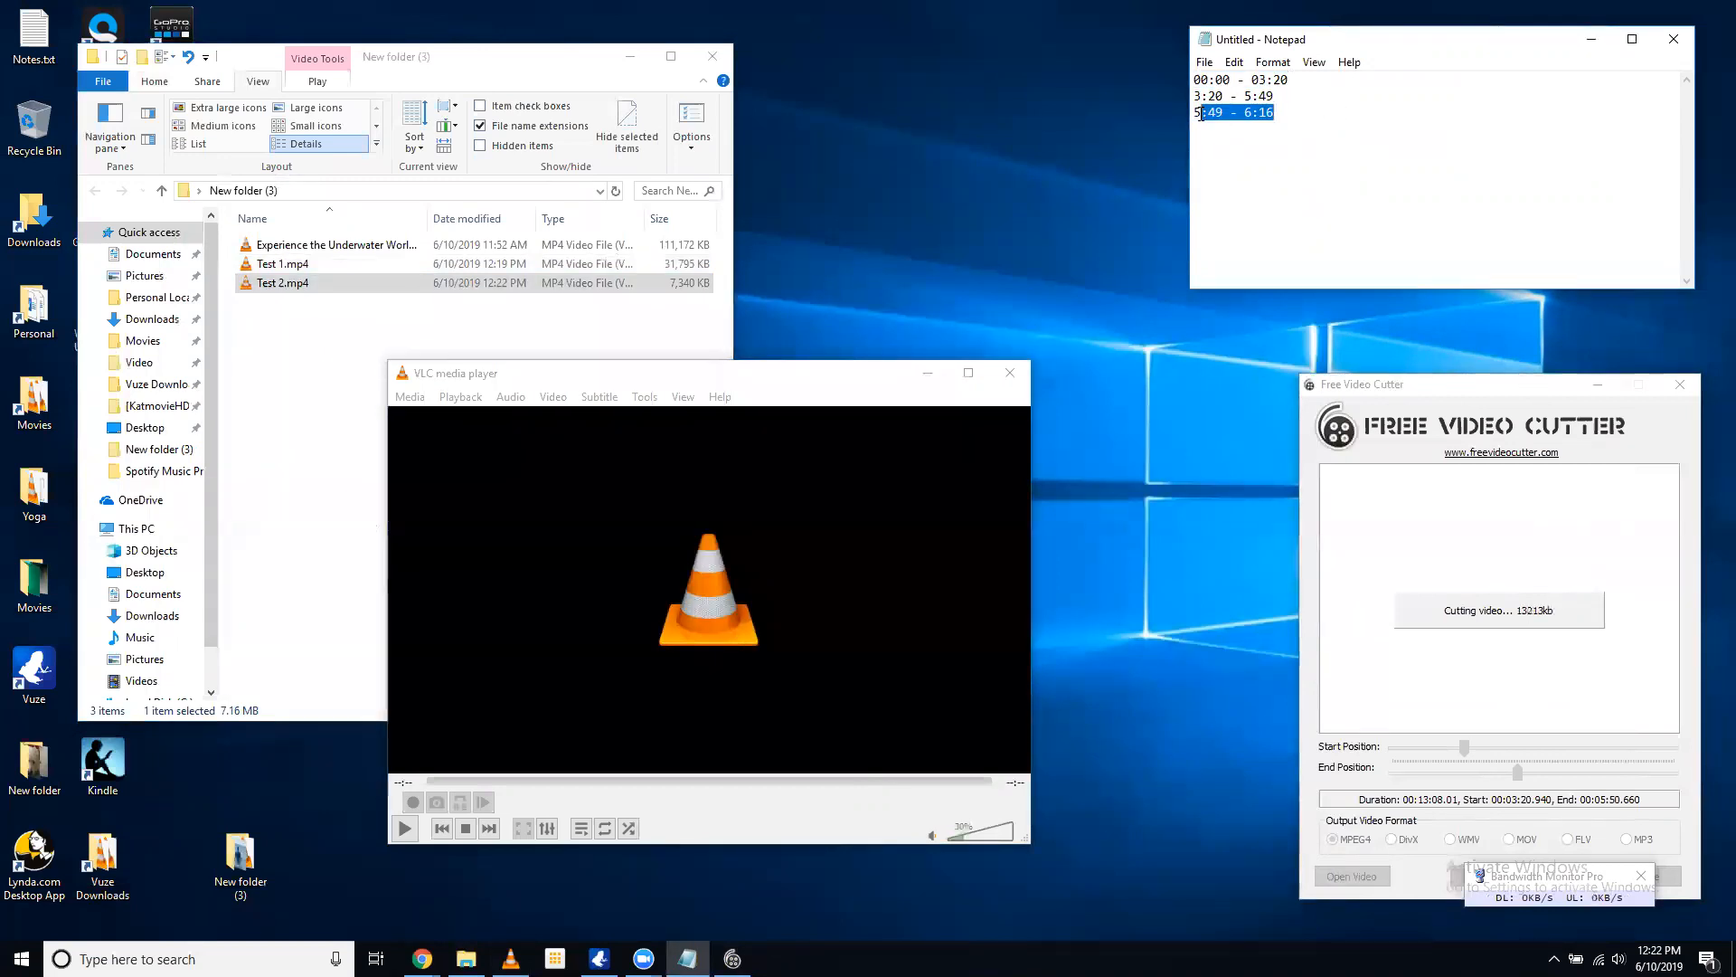
pyautogui.click(1291, 108)
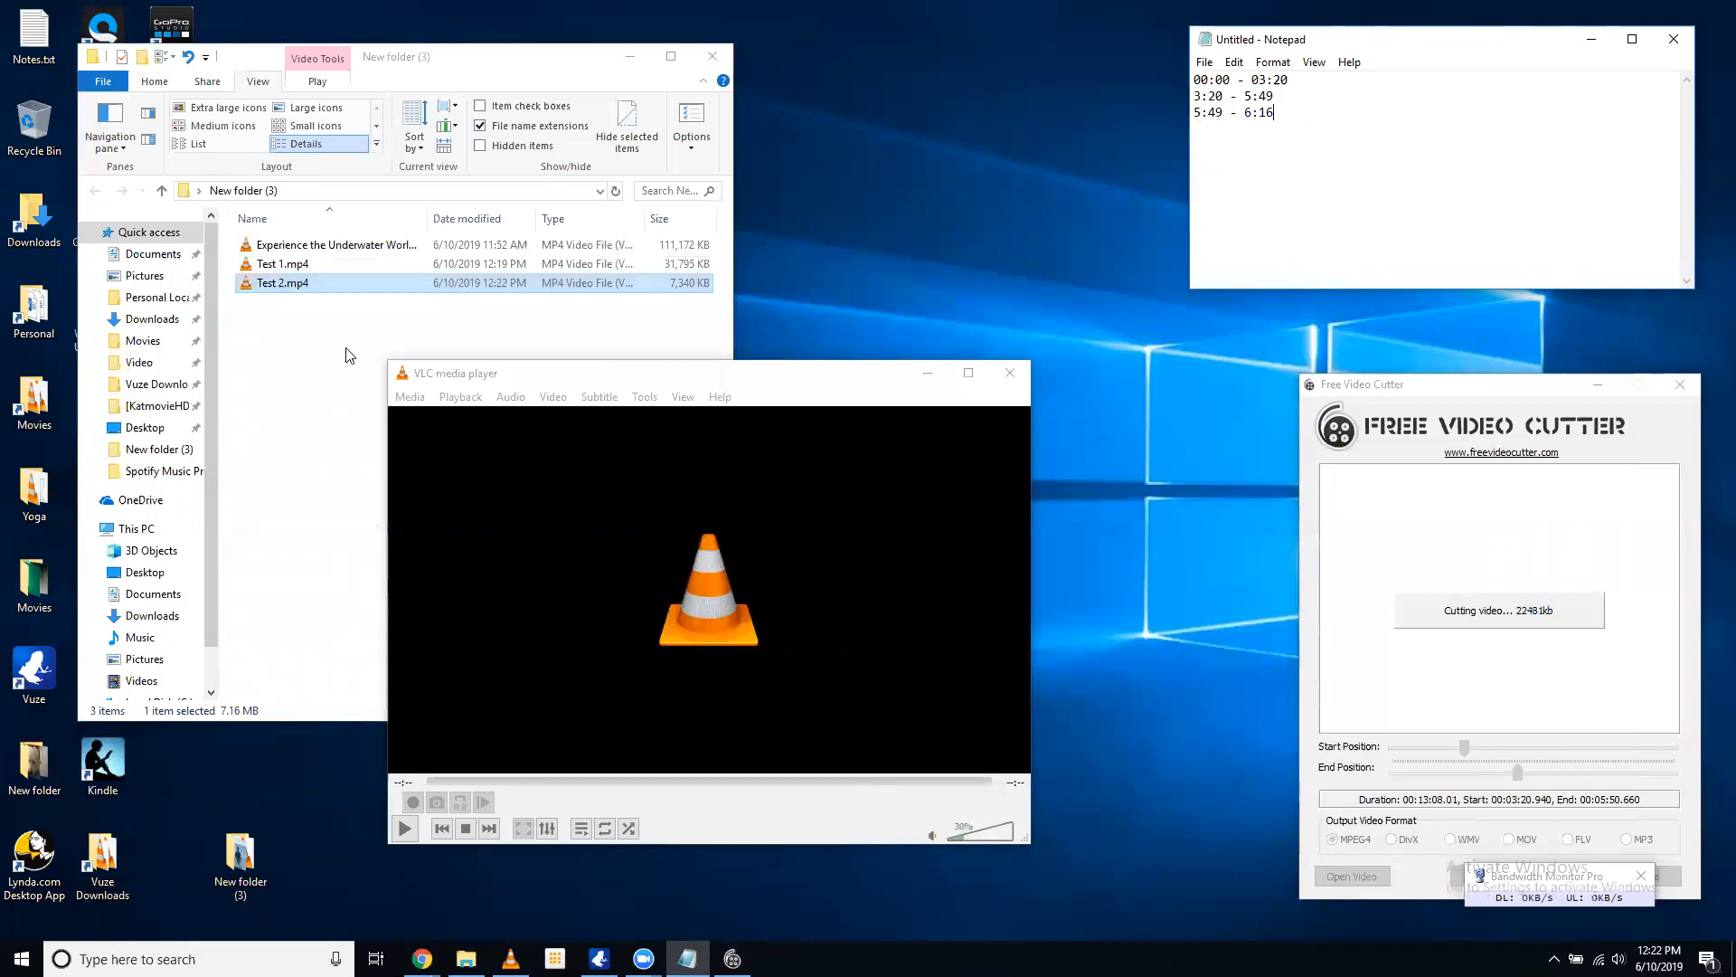
# Move VLC and the save notice apart, and dismiss the notice for Test 2.mp4
pyautogui.moveTo(767, 384); pyautogui.dragTo(569, 419)
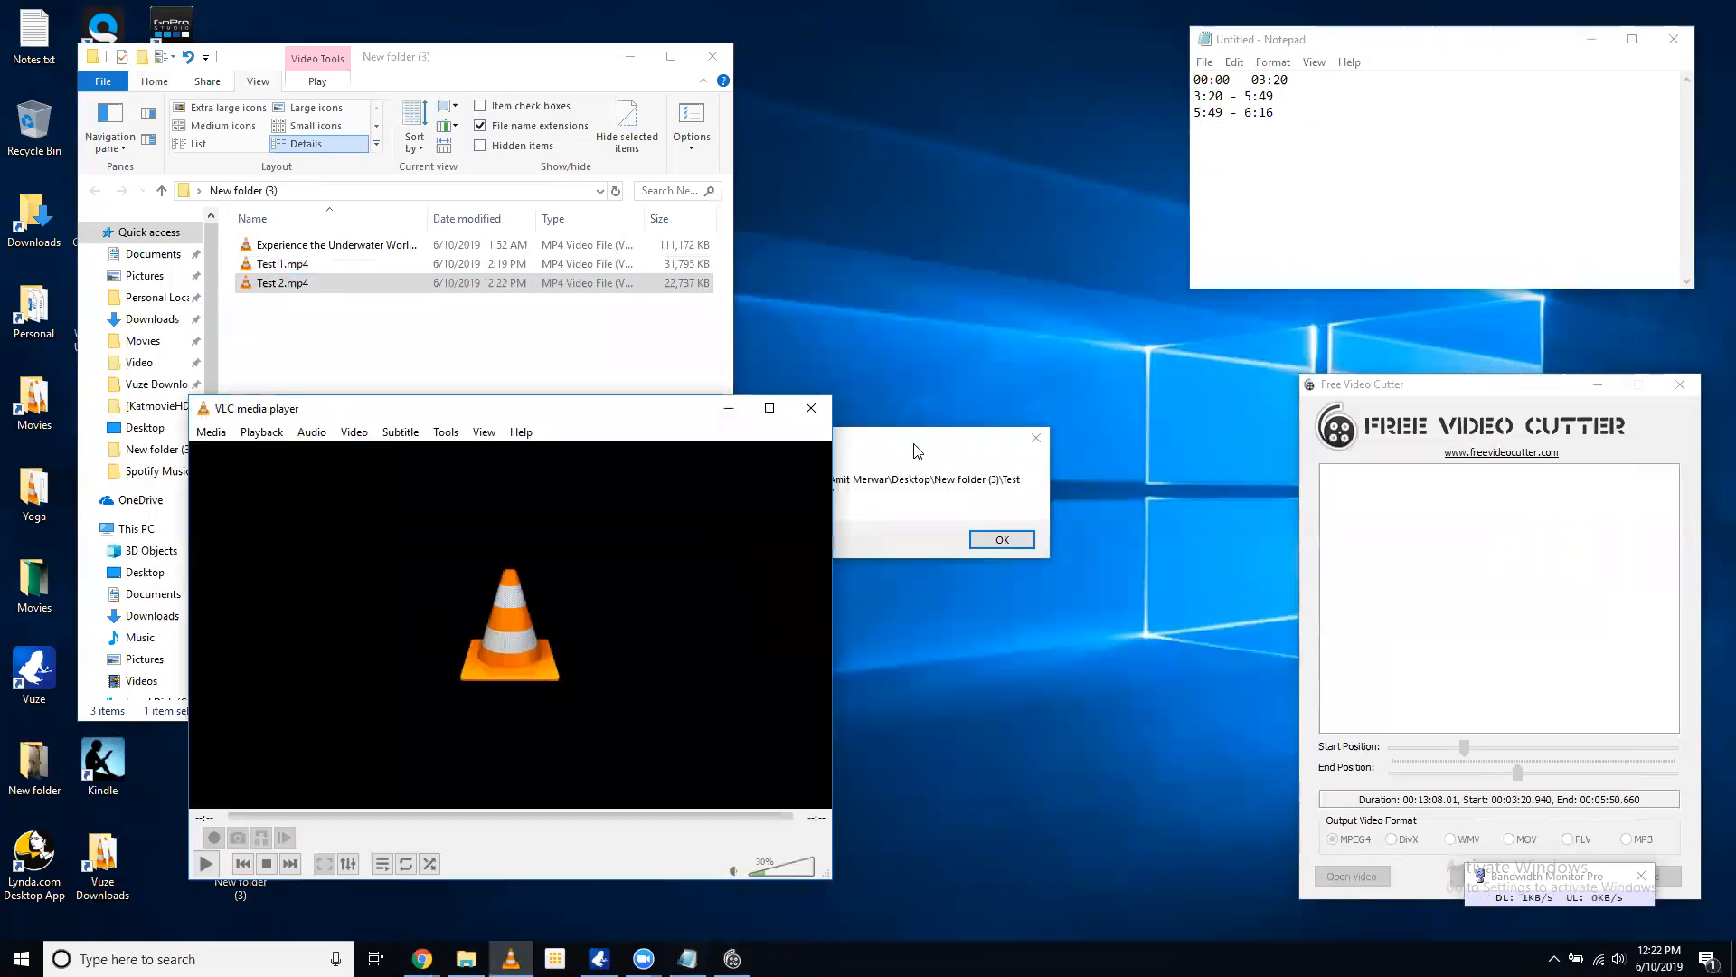
pyautogui.moveTo(915, 444); pyautogui.dragTo(1090, 405)
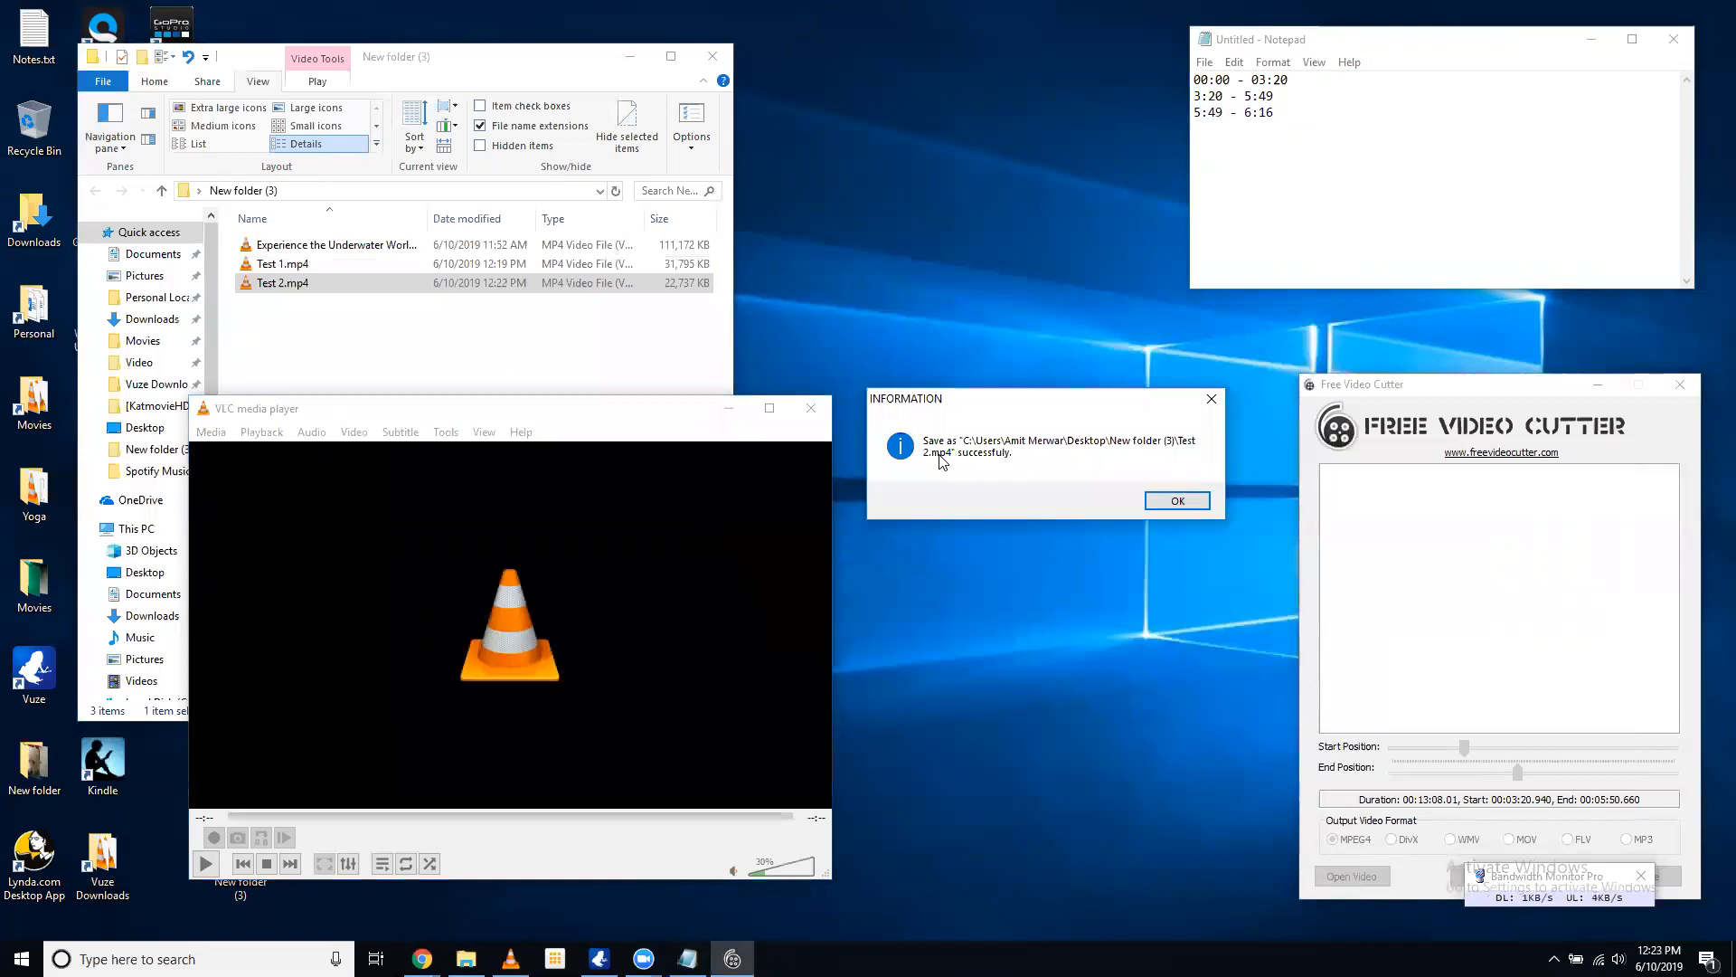
pyautogui.click(1178, 501)
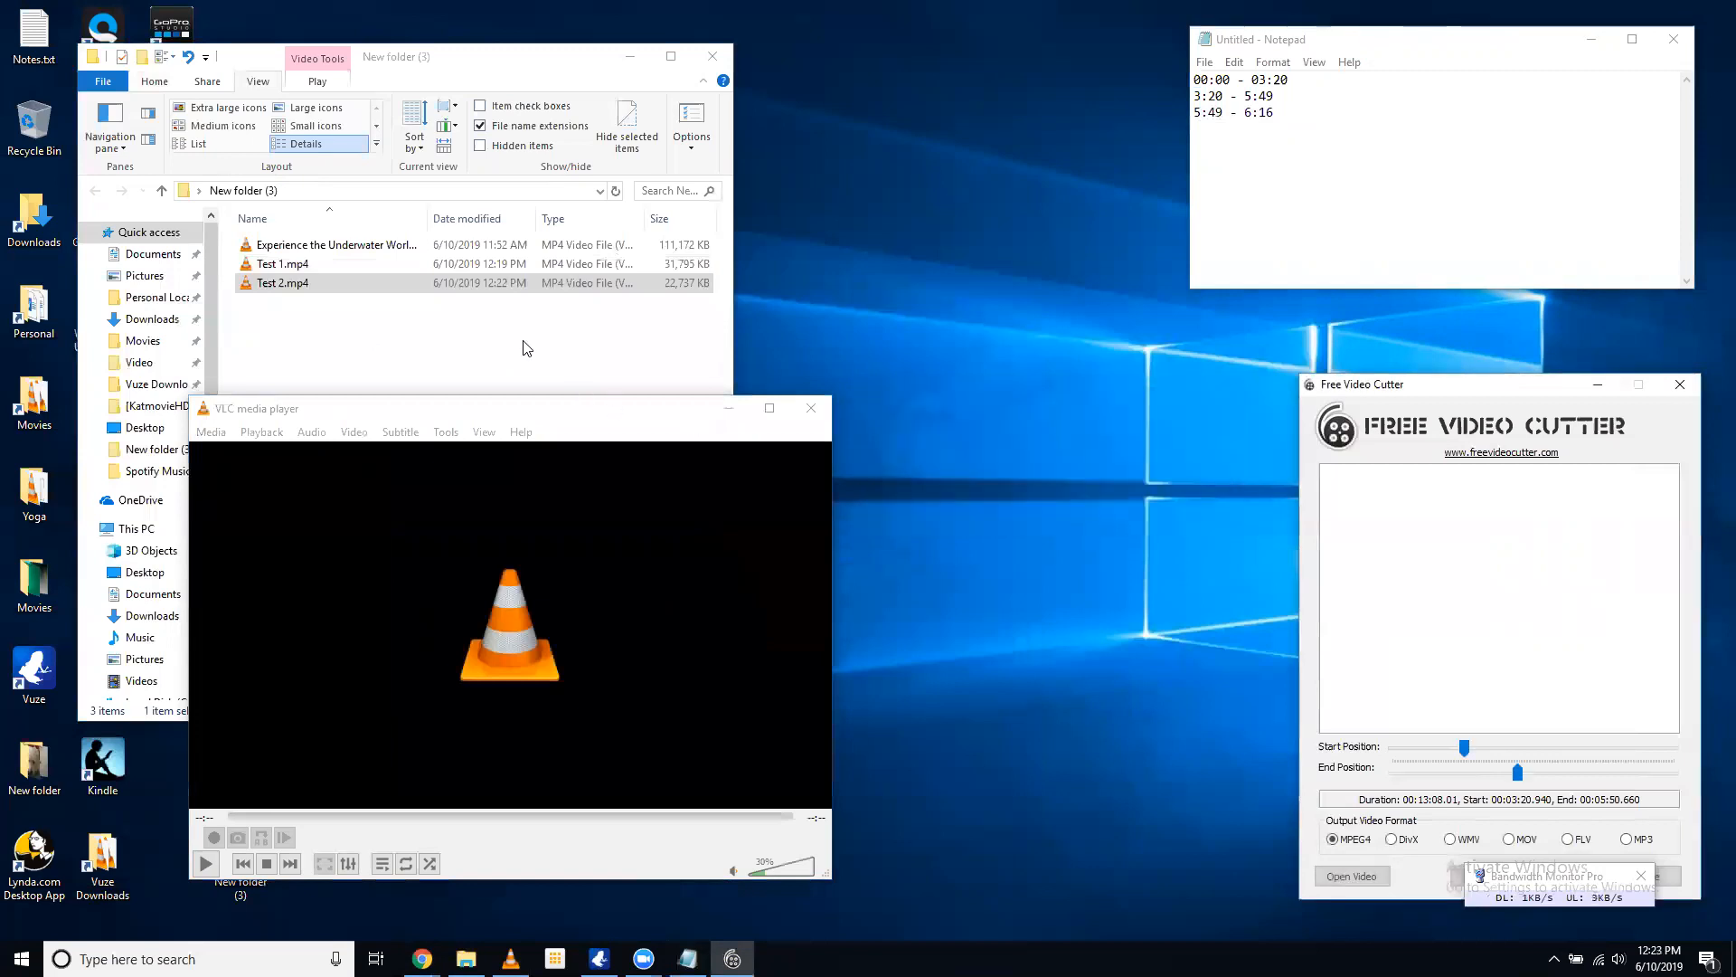
# Play Test 2.mp4 from the folder in VLC, skim towards its end to check the cut, and stop playback
pyautogui.click(526, 348)
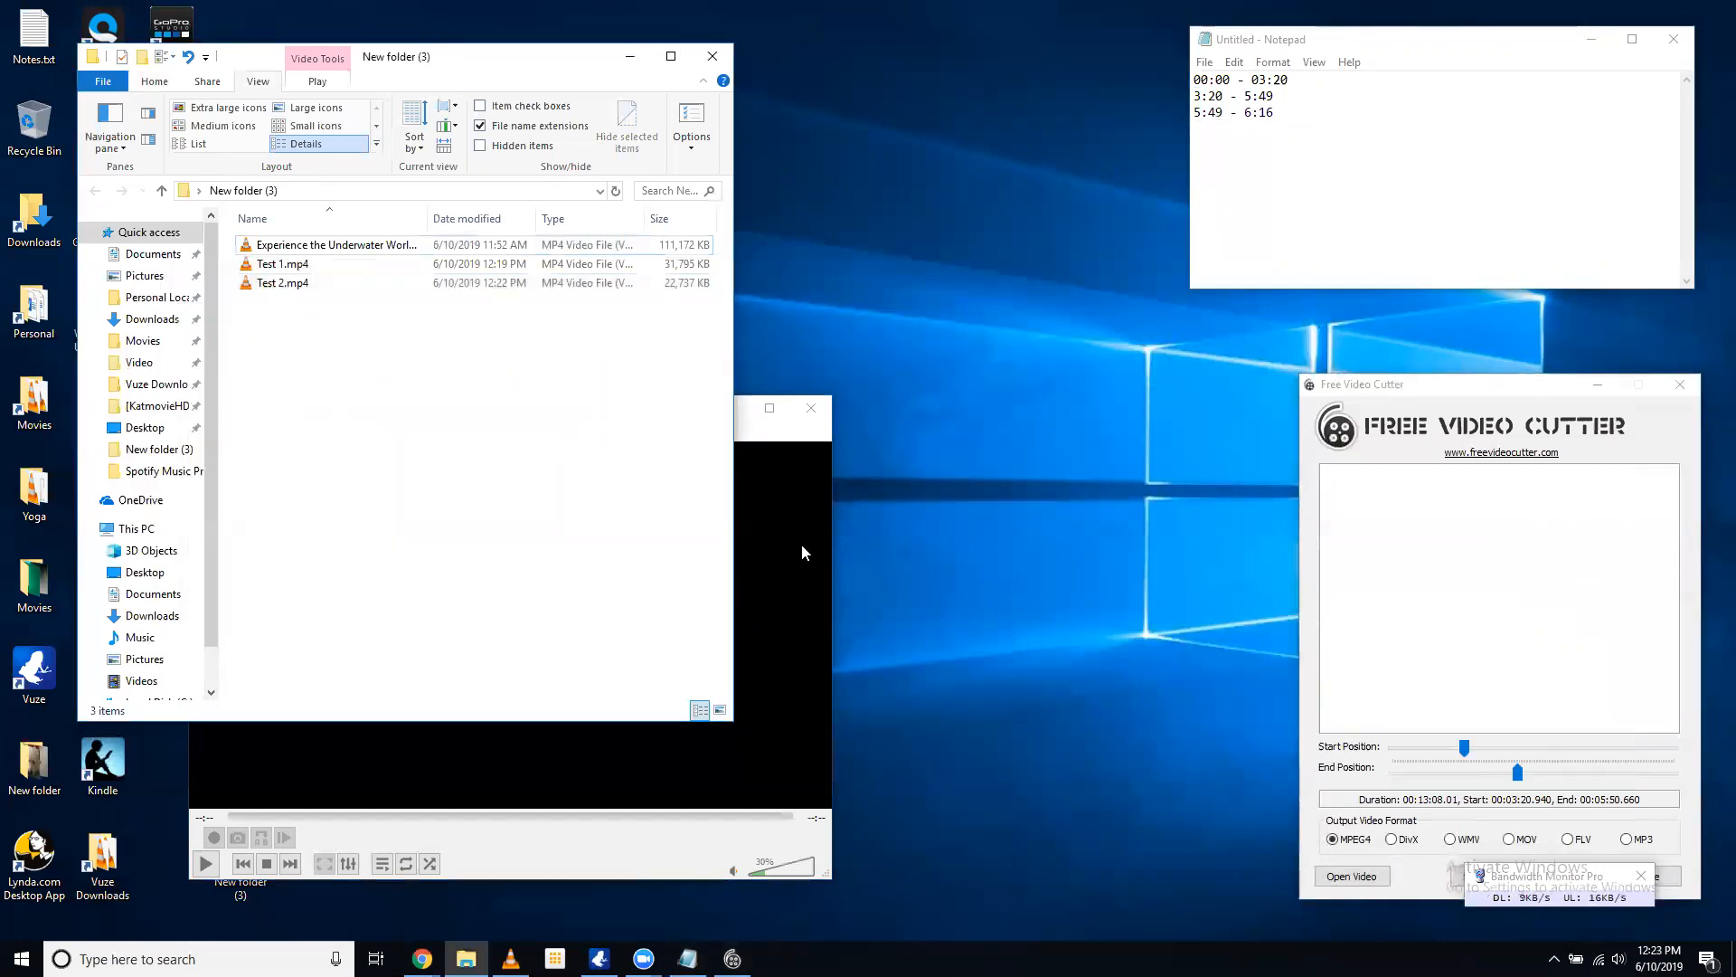
pyautogui.click(802, 553)
pyautogui.moveTo(612, 411); pyautogui.dragTo(857, 380)
pyautogui.moveTo(253, 284); pyautogui.dragTo(757, 543)
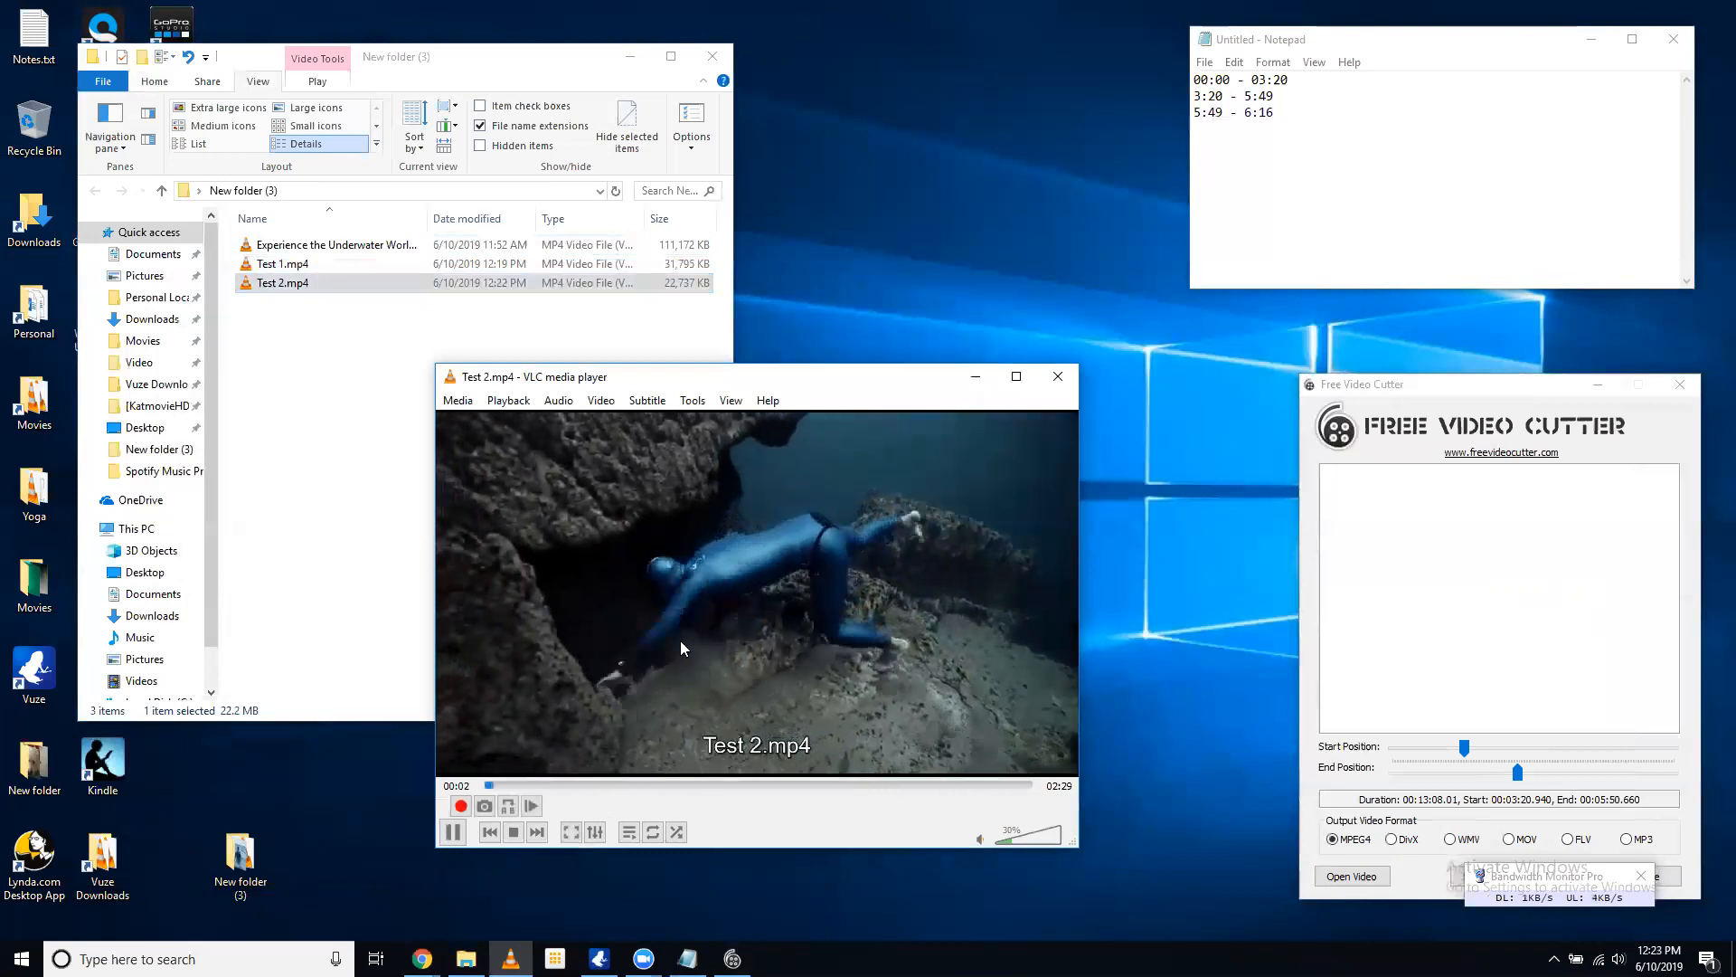
pyautogui.click(1008, 785)
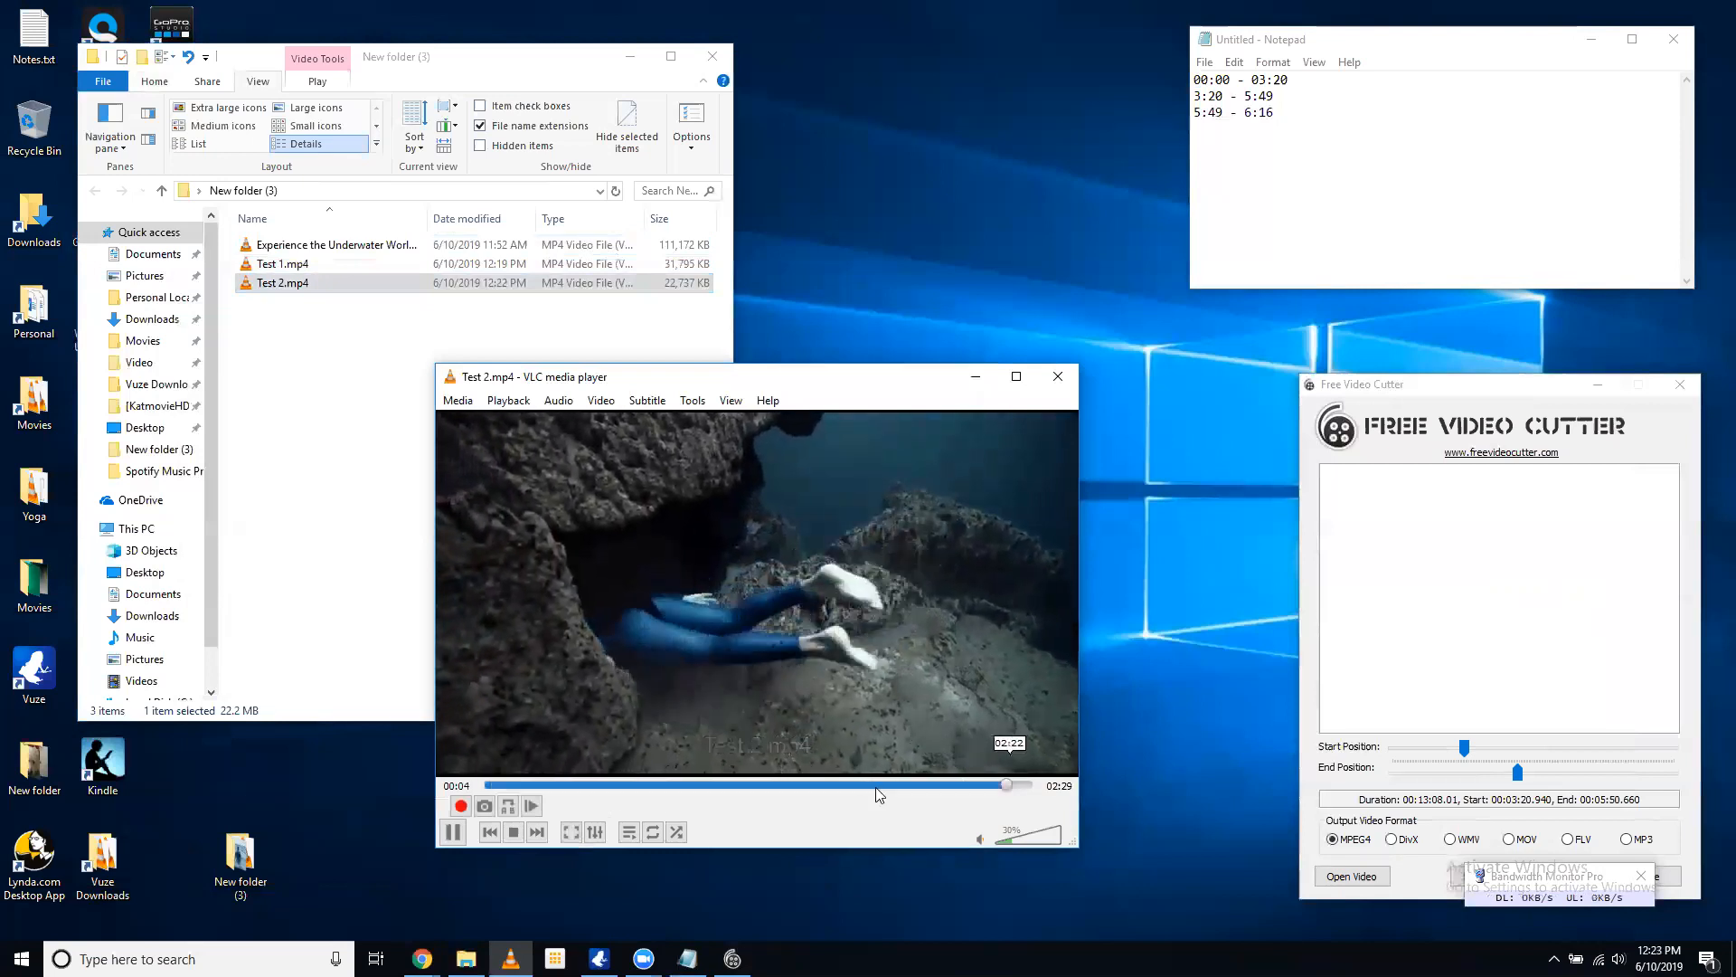
pyautogui.moveTo(628, 791); pyautogui.dragTo(992, 790)
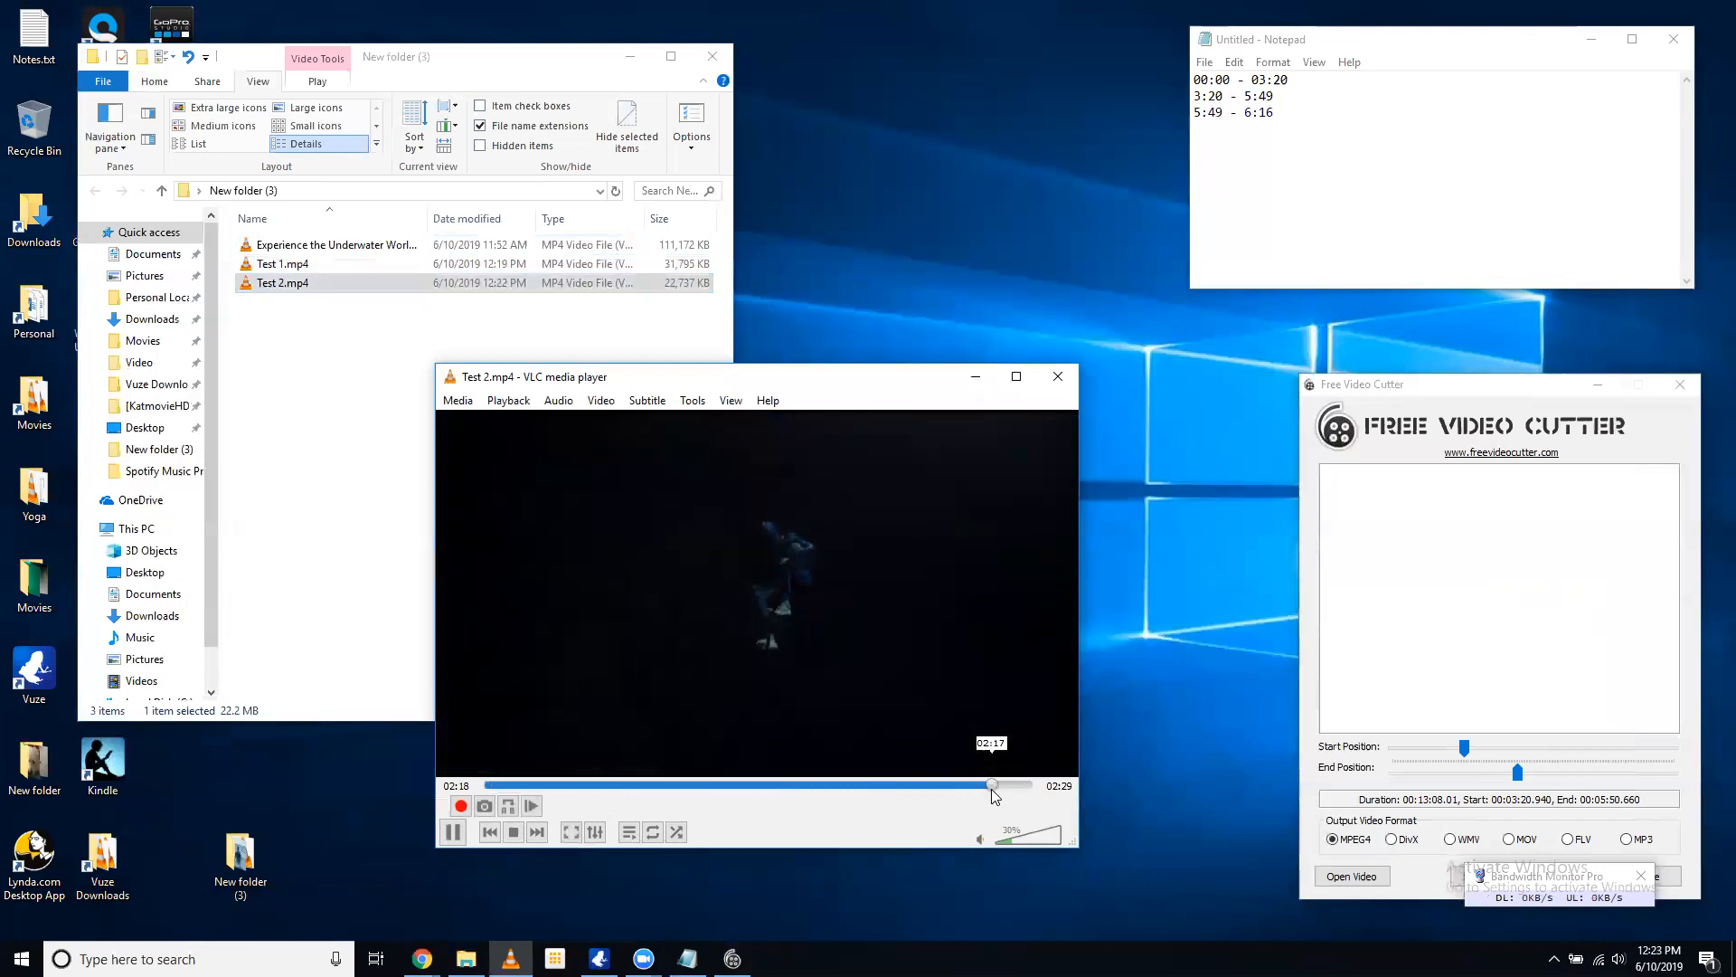
pyautogui.click(513, 832)
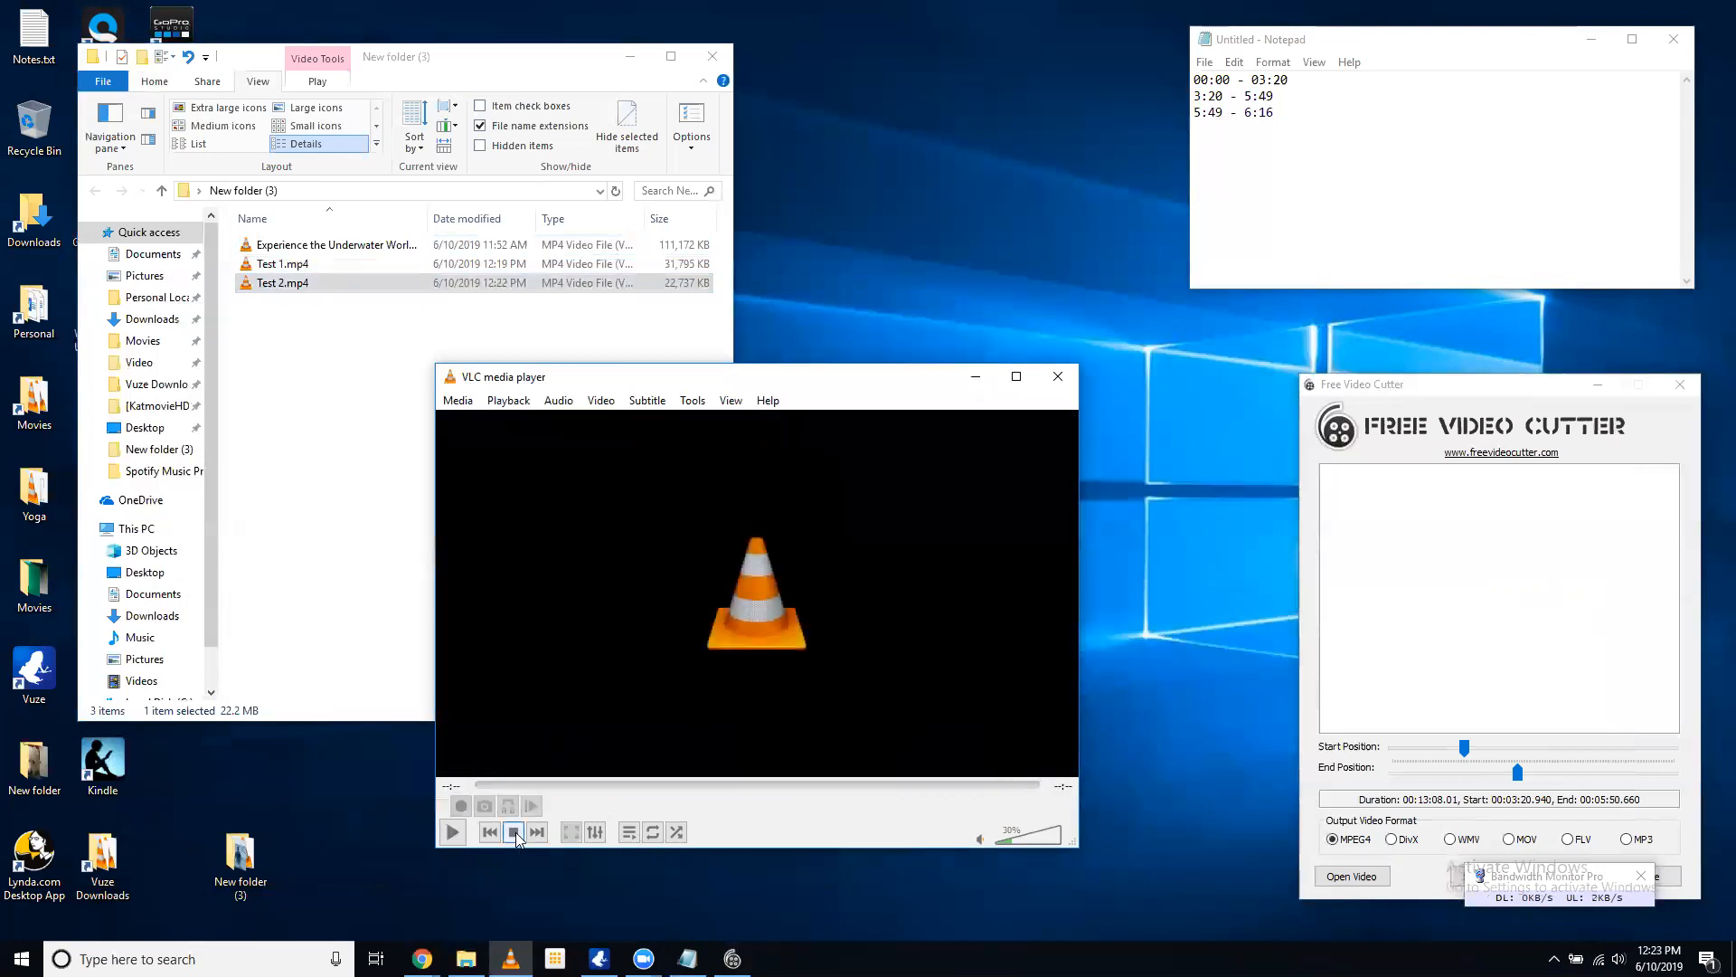
# Move the Free Video Cutter window next to VLC and look over its Options and video-opening dialogs, cancelling both
pyautogui.moveTo(1450, 391); pyautogui.dragTo(960, 318)
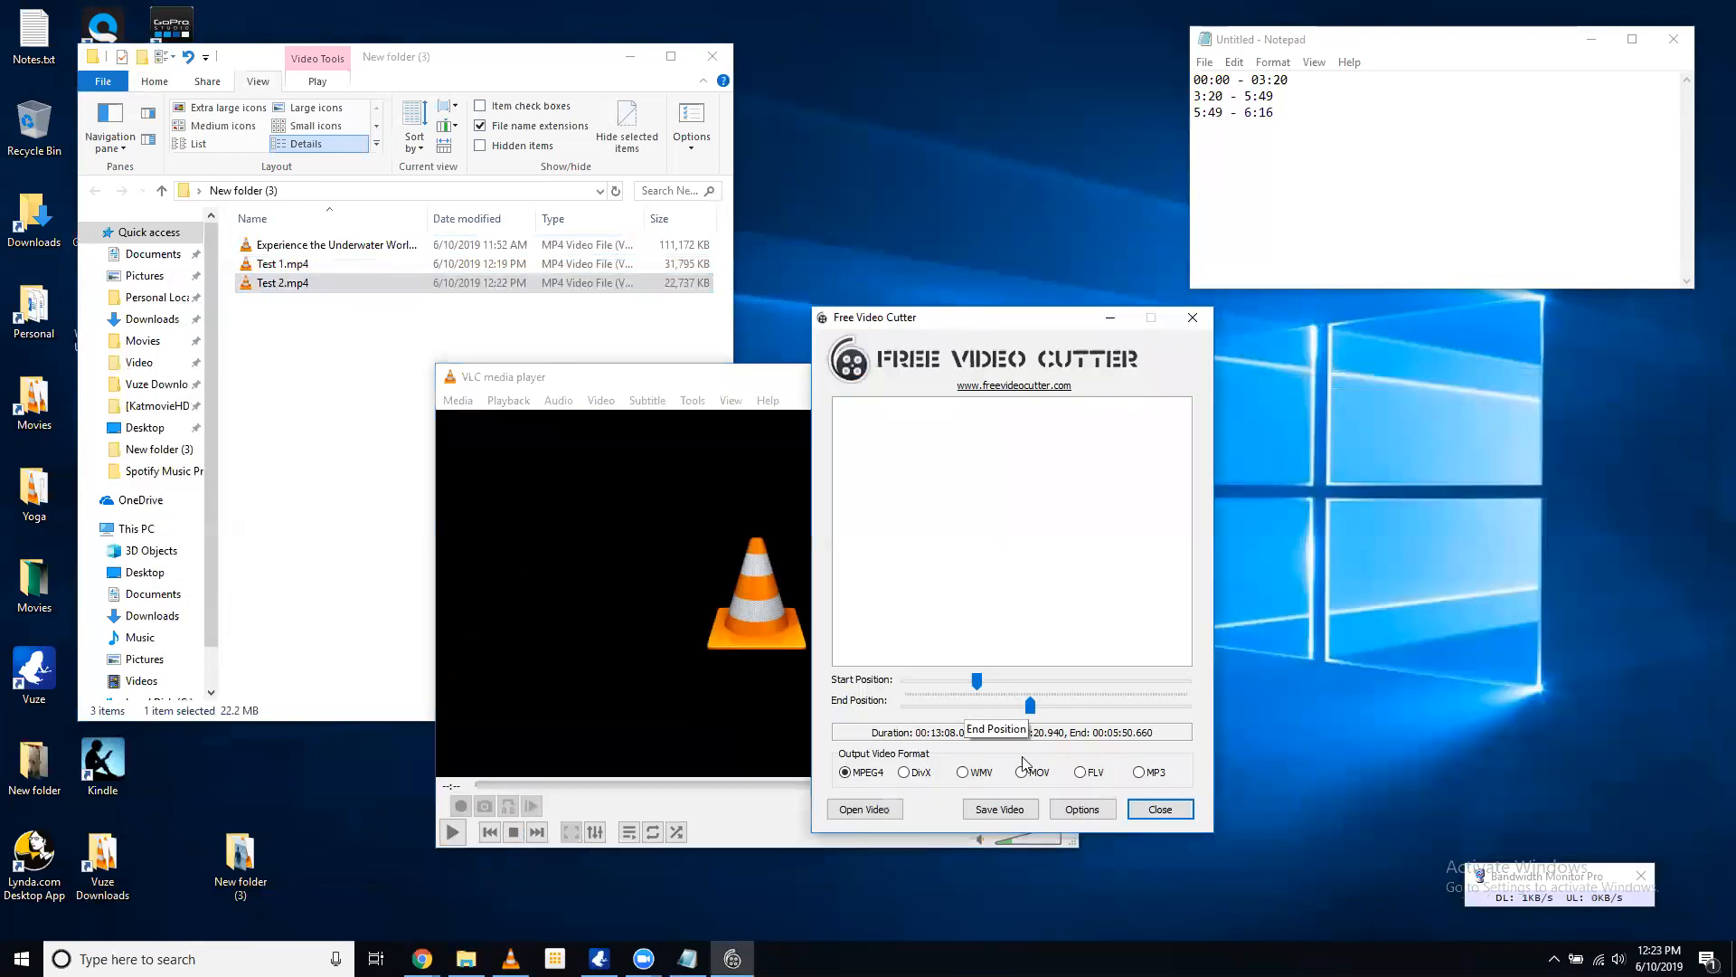
pyautogui.click(1099, 814)
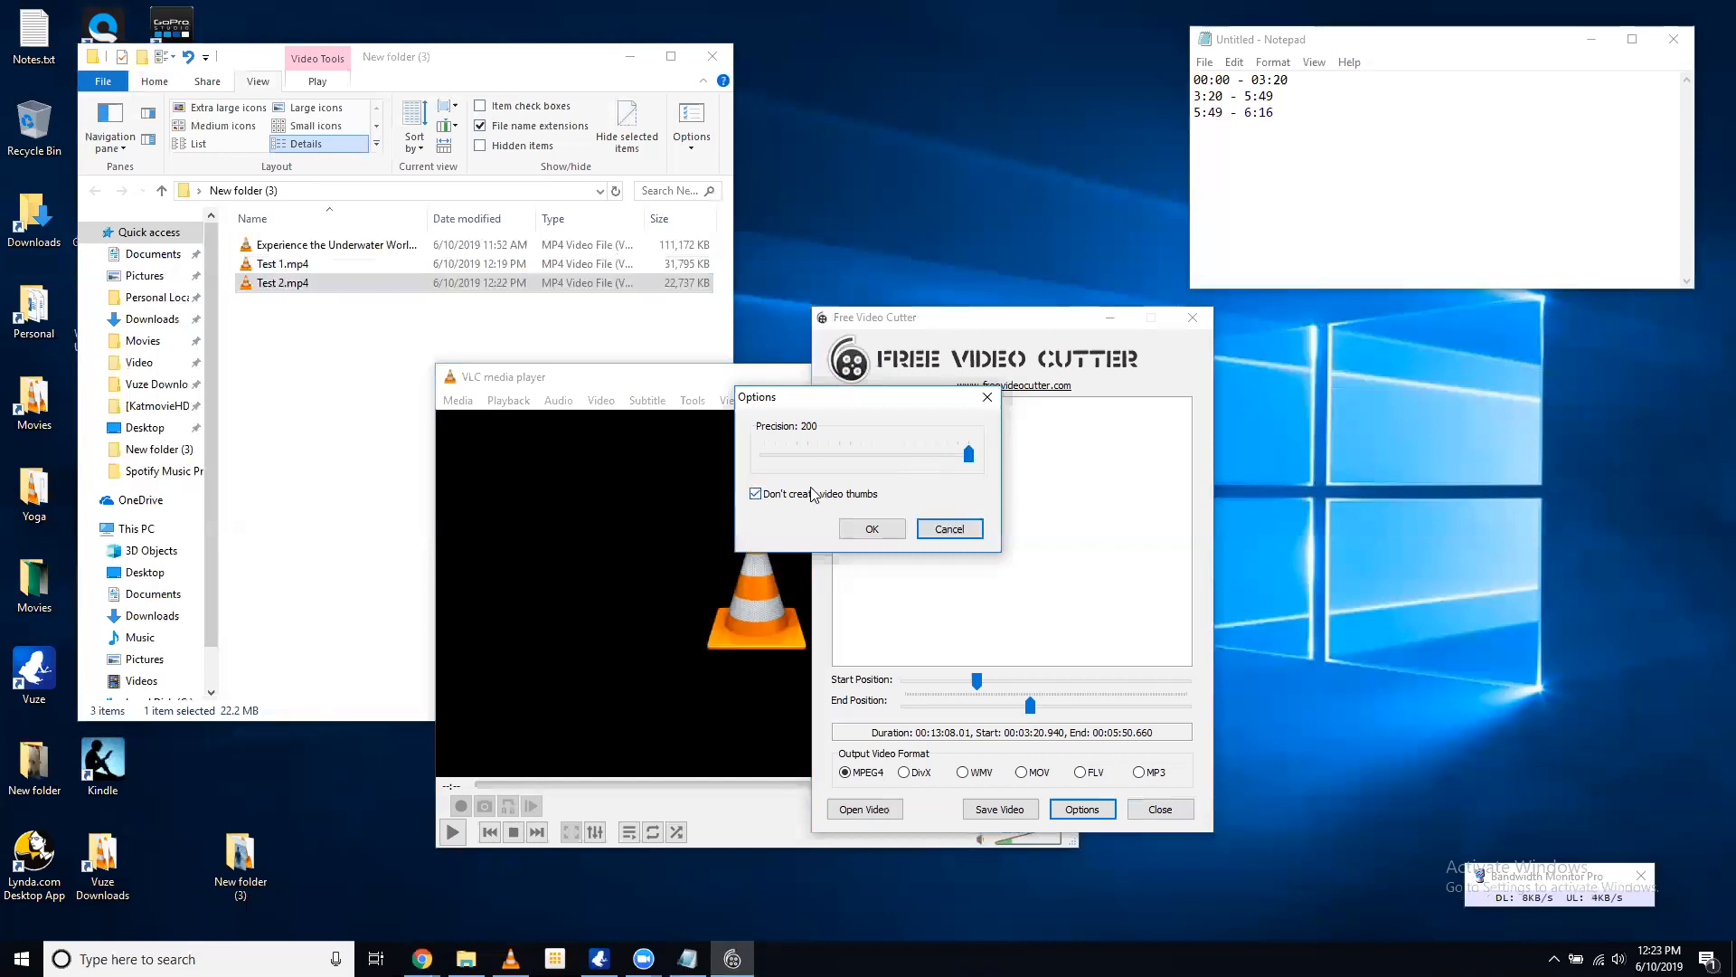
pyautogui.click(948, 529)
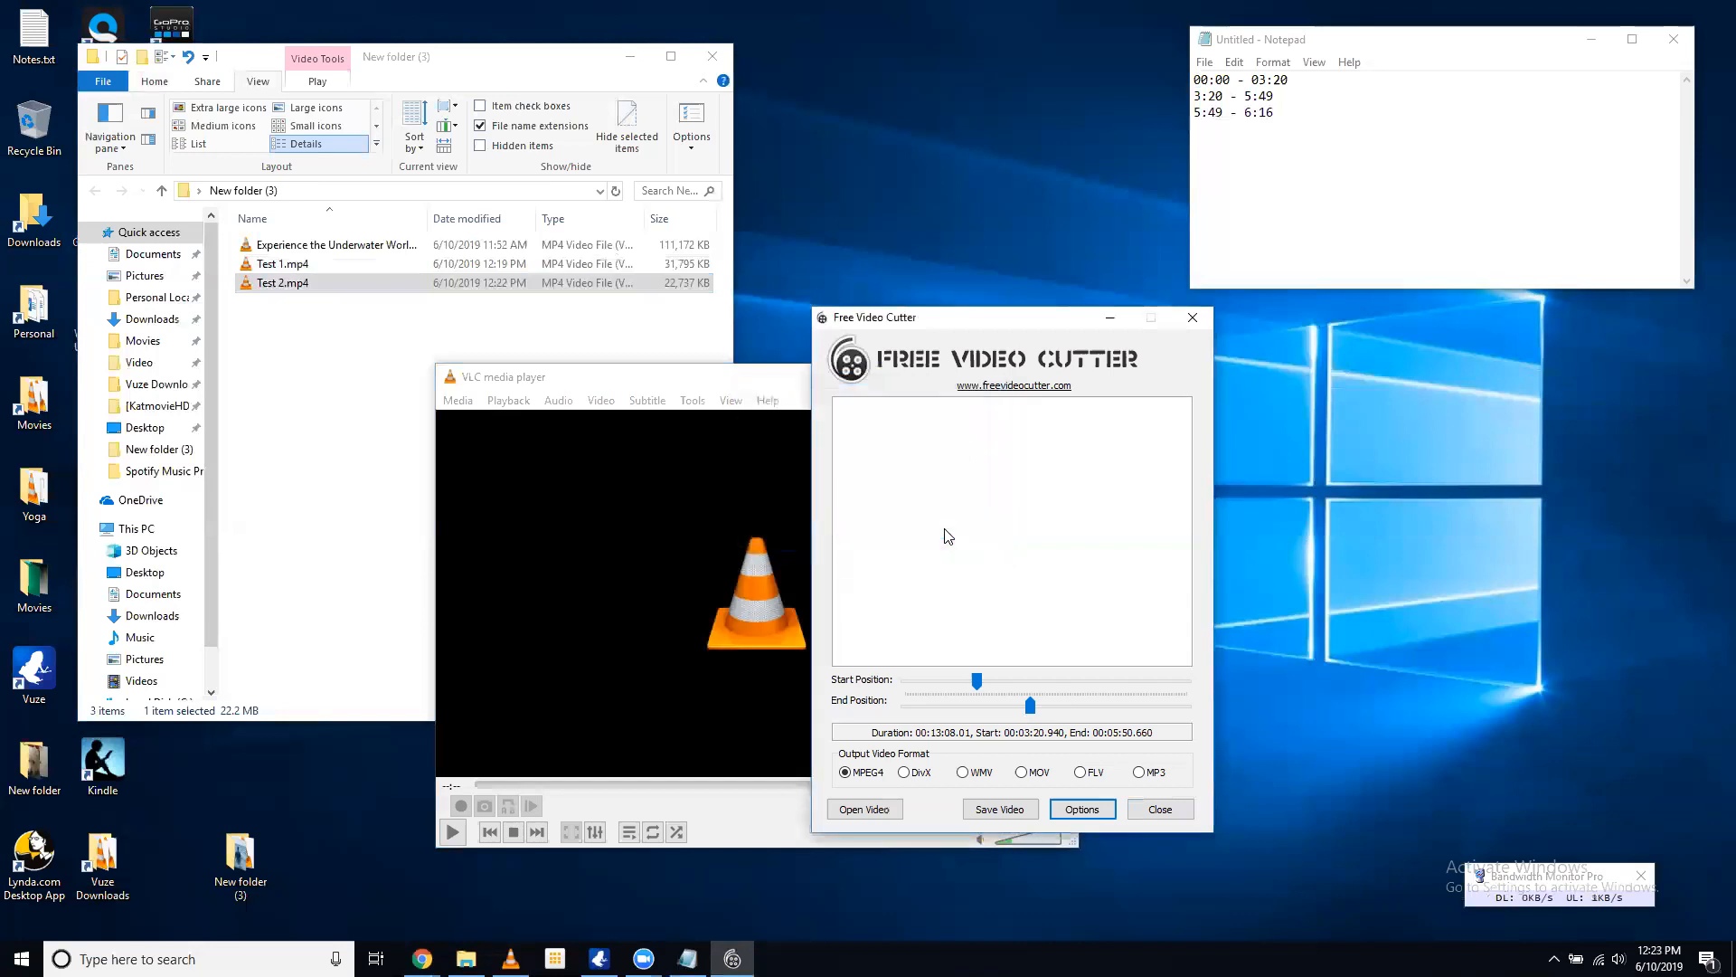
pyautogui.click(864, 807)
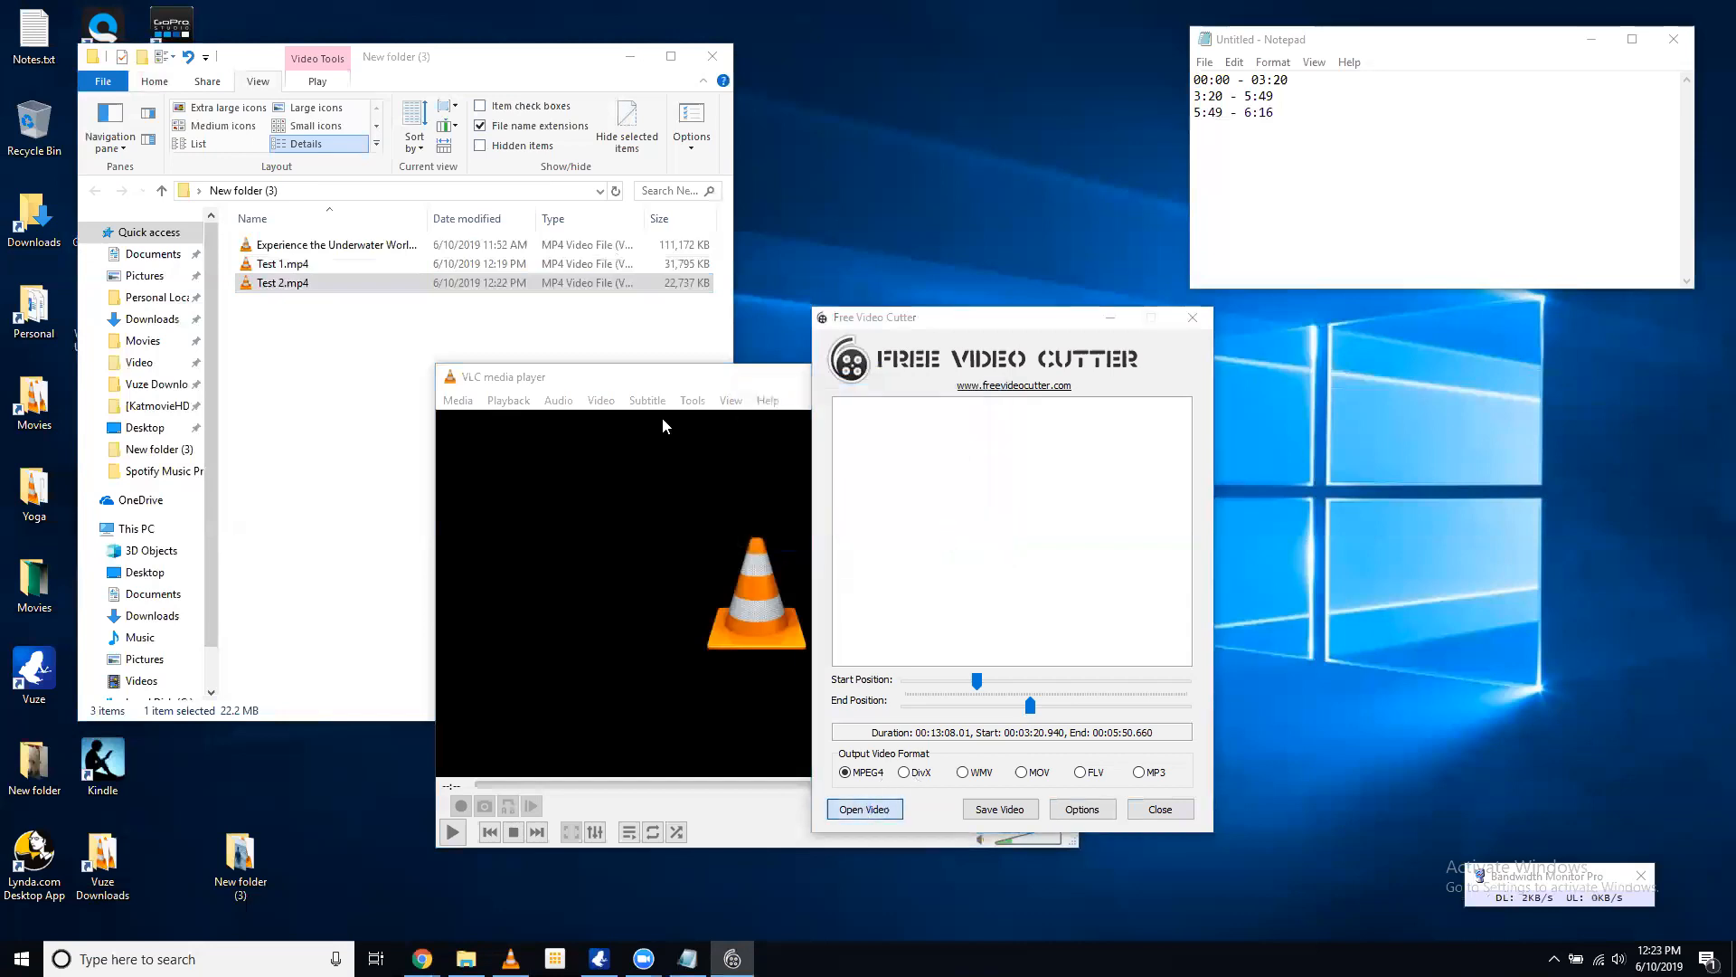
pyautogui.click(1375, 740)
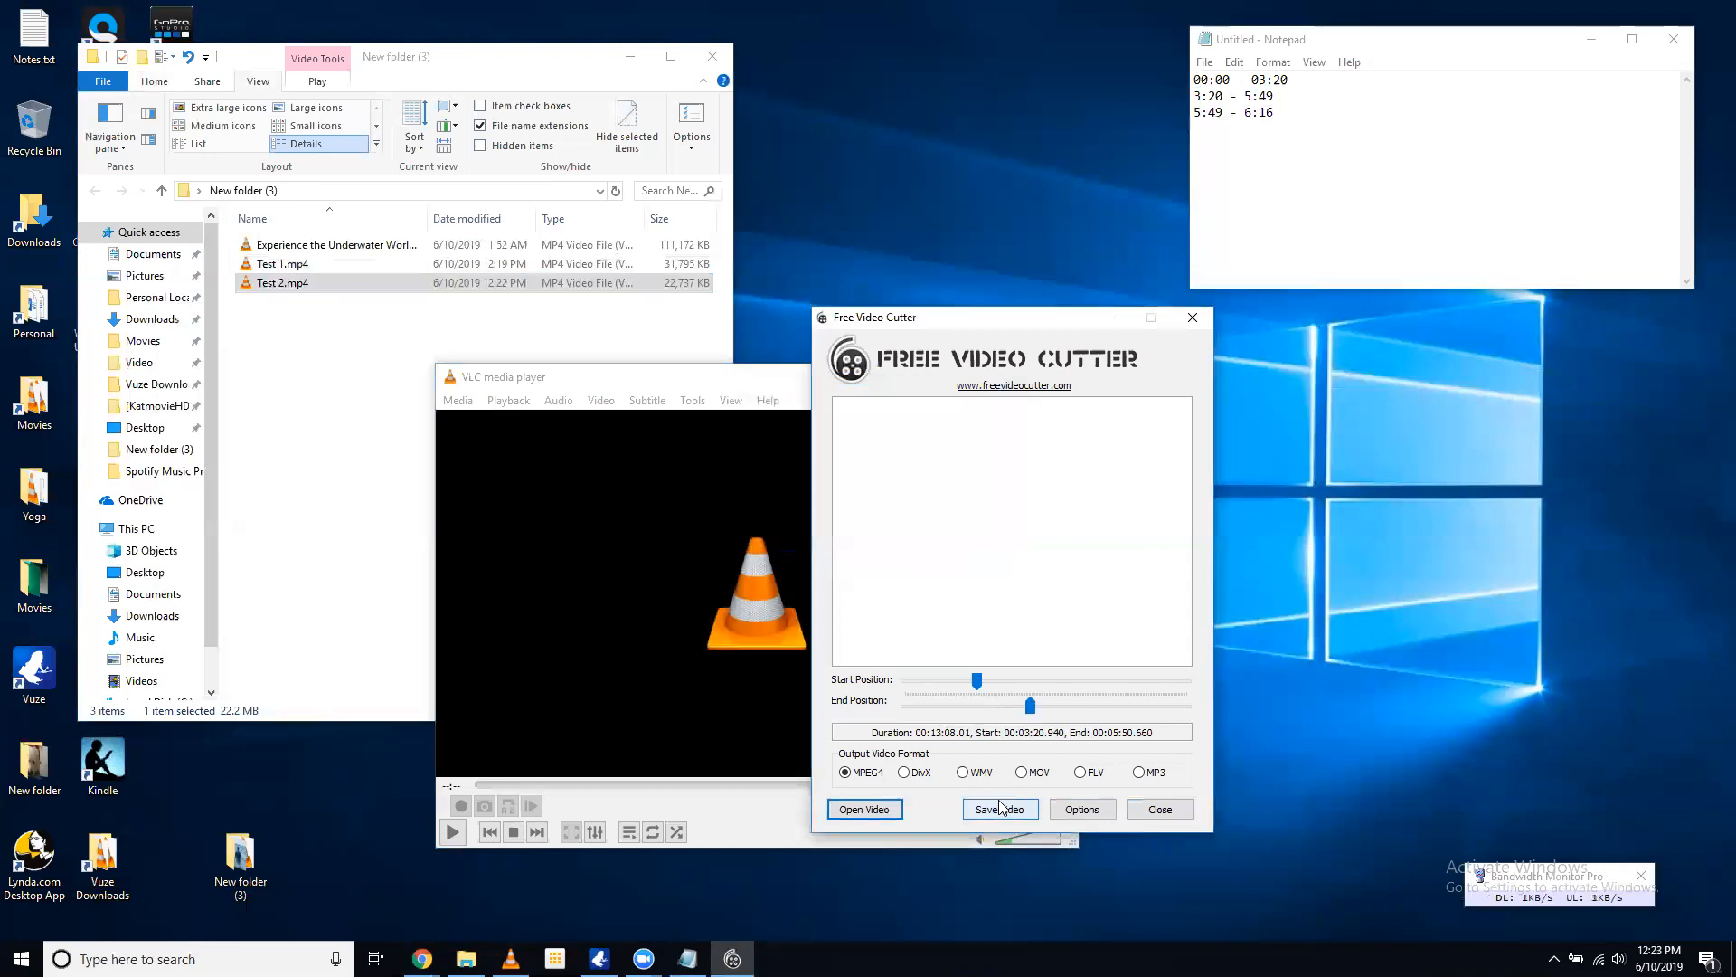
# Bring the New folder (3) window and VLC media player back to the front
pyautogui.click(337, 418)
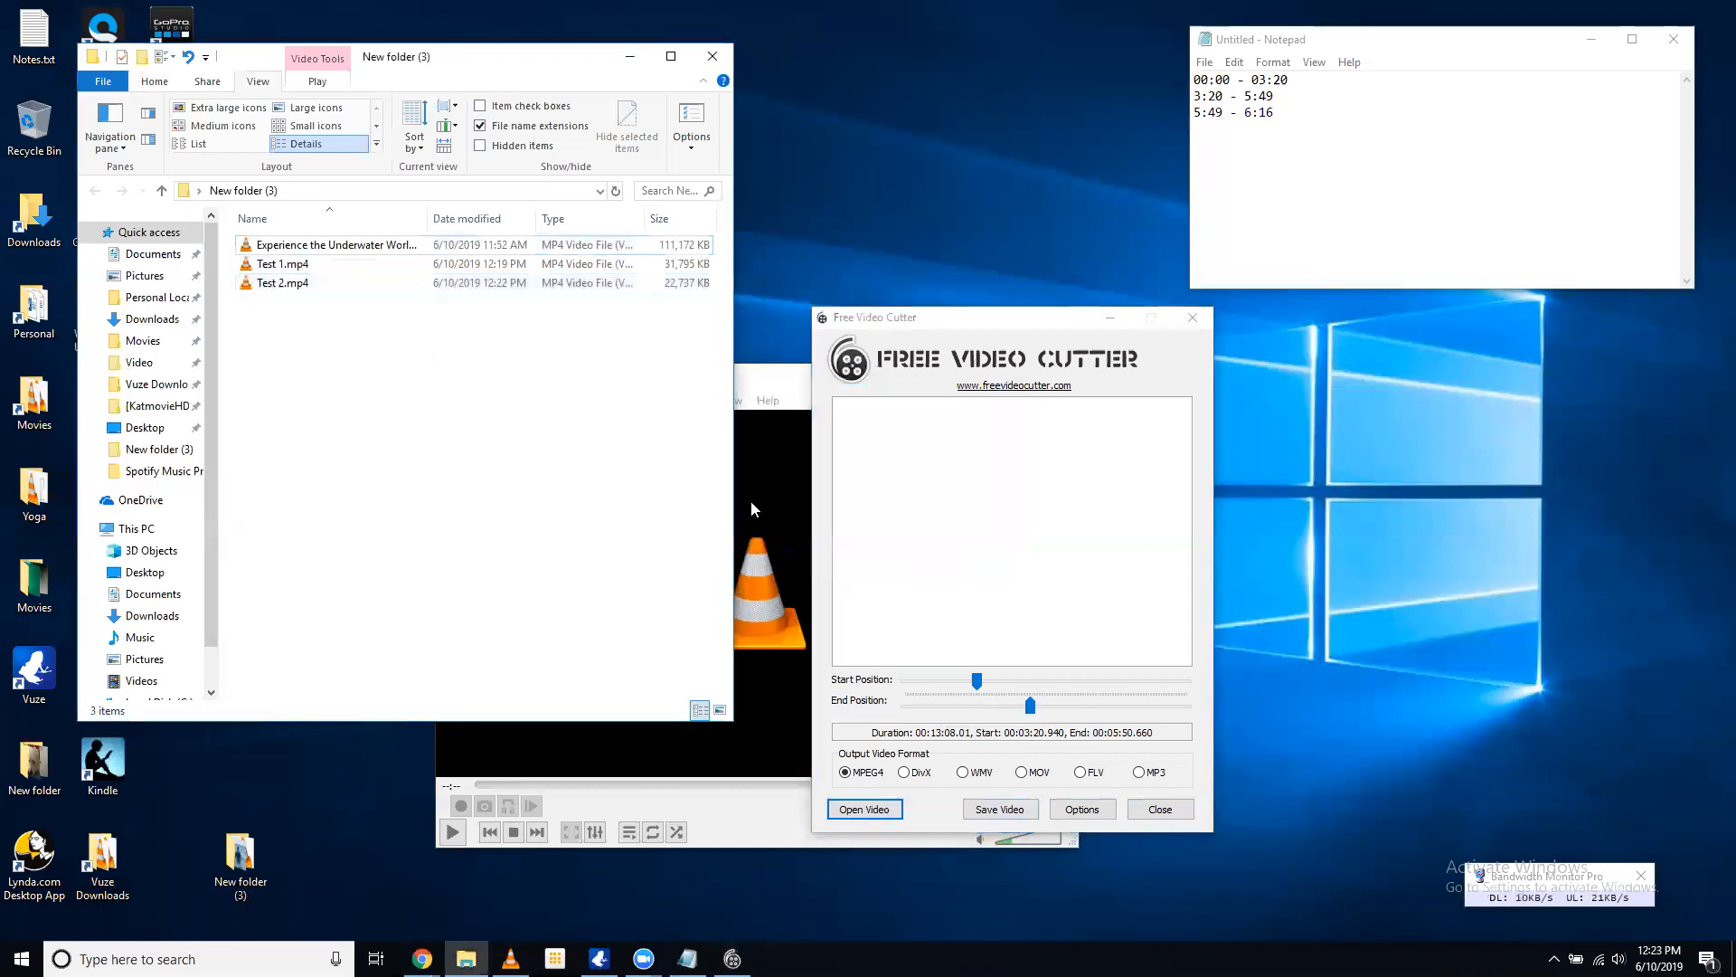
pyautogui.click(749, 501)
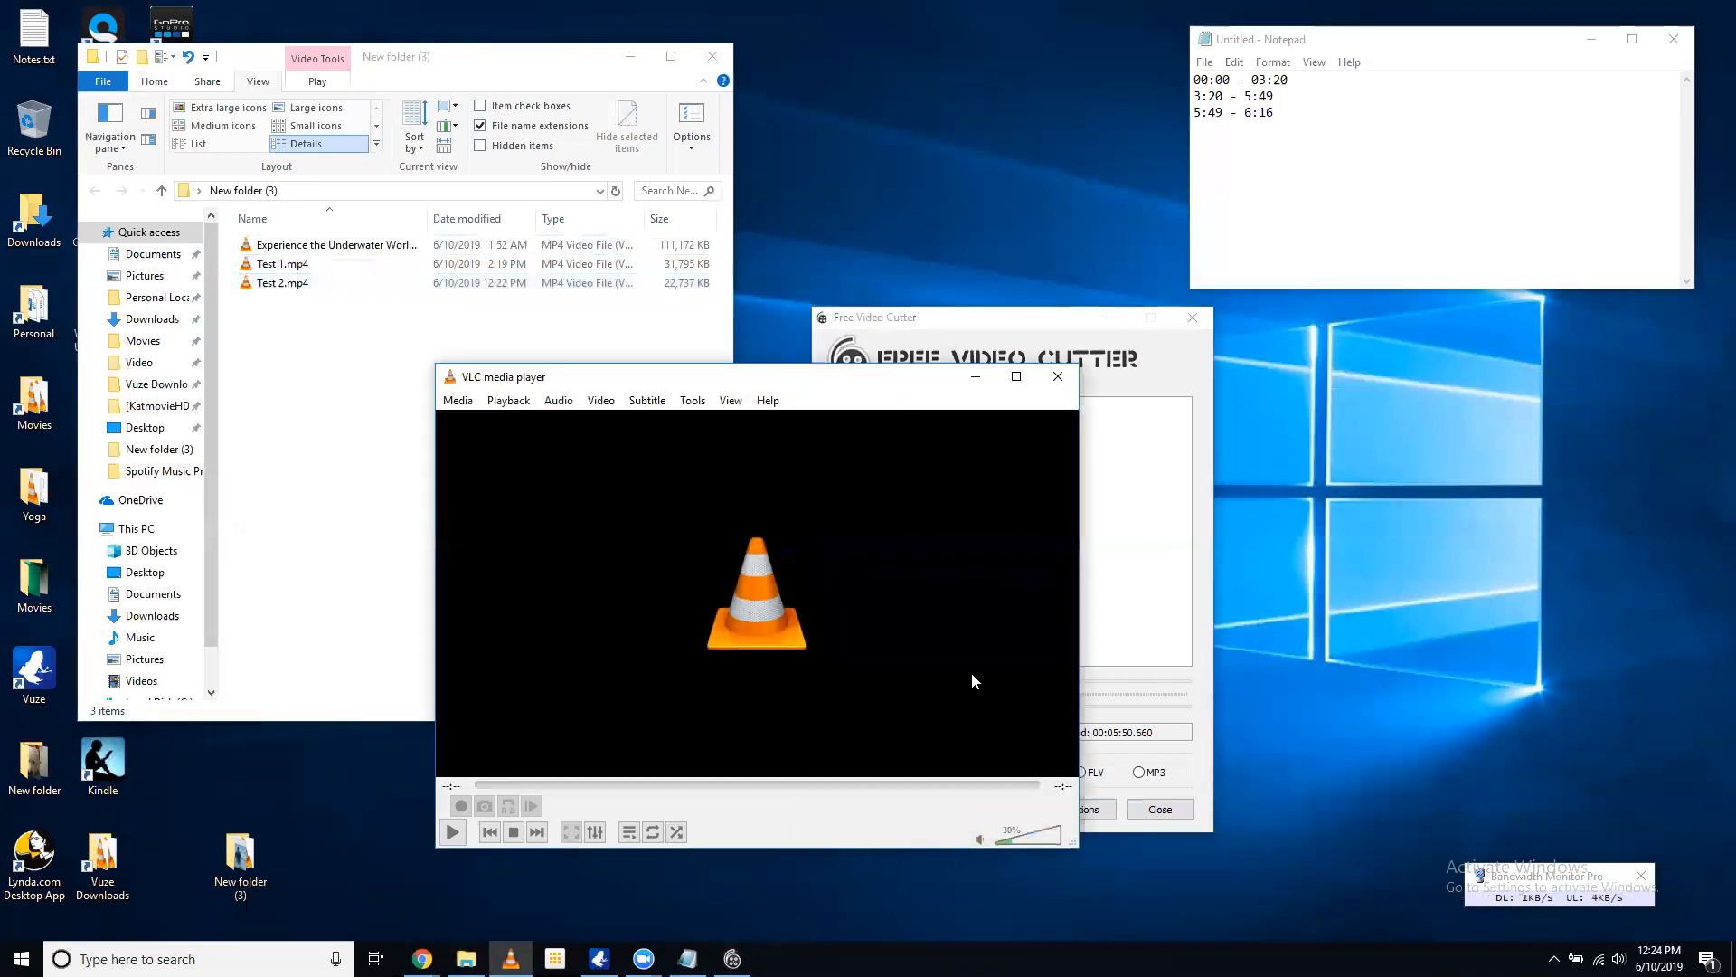